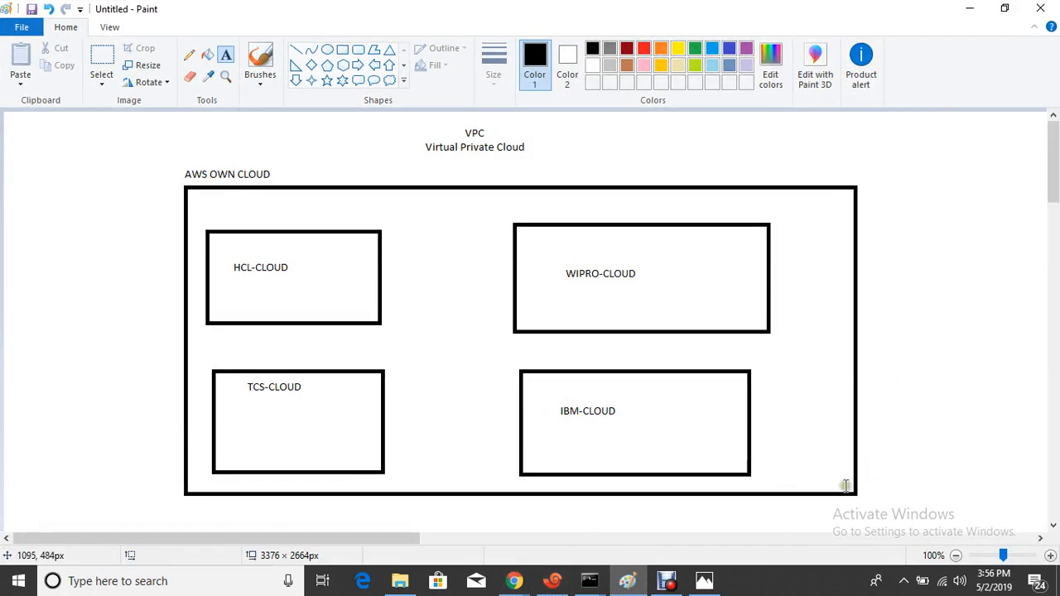
# - Open a blank Notepad document
pyautogui.click(905, 490)
pyautogui.press('Return')
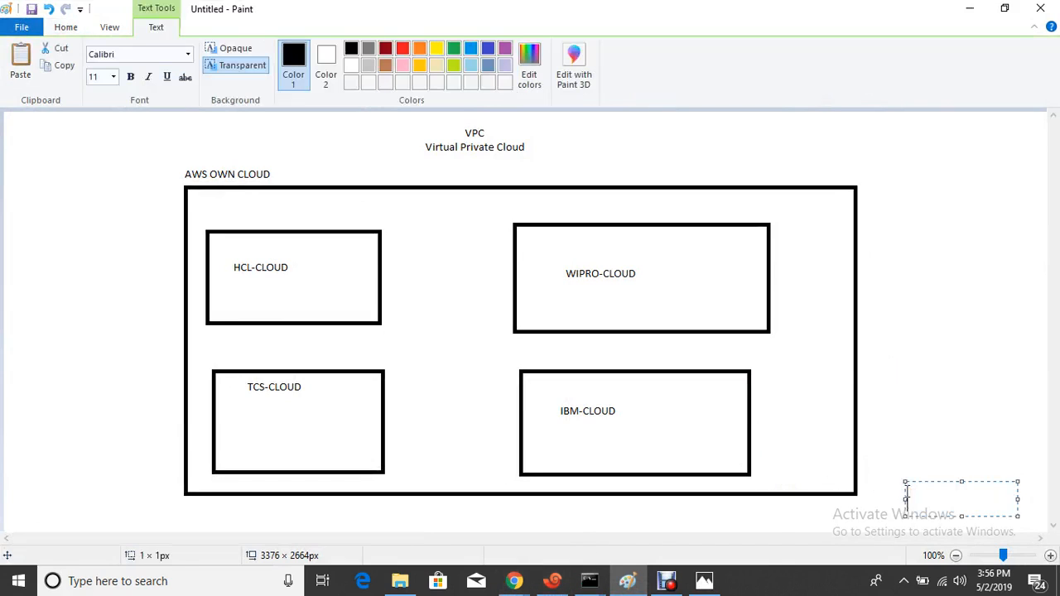
pyautogui.press('super+r')
pyautogui.write('notepad')
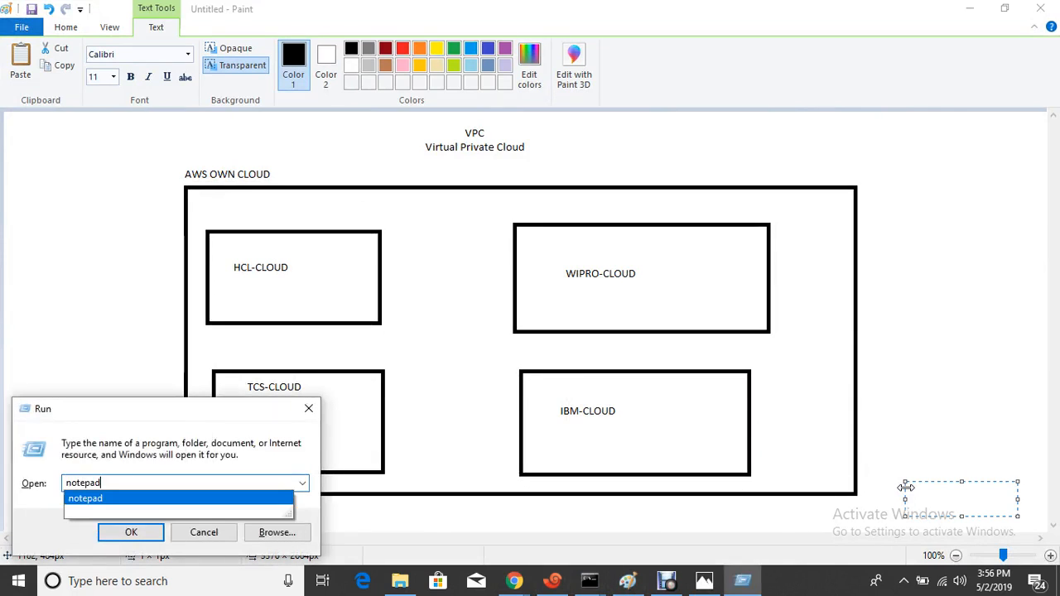
pyautogui.press('Return')
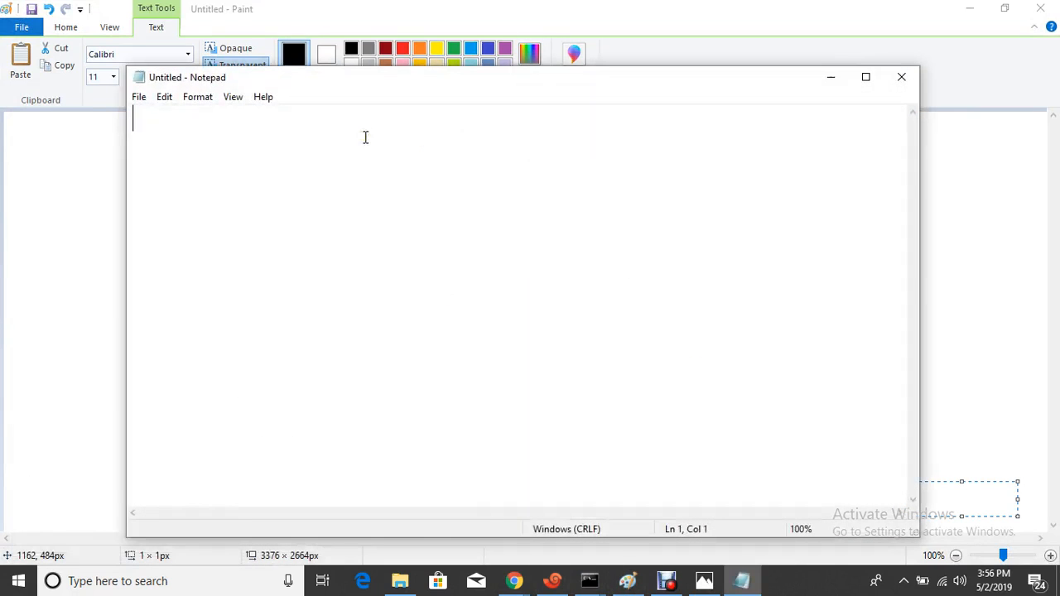
# - Write two lines for the VPC: "VPC-Network=10.0.0.0/16" and "VPC-NAME = HCL-PROD"
pyautogui.write('10.0.0')
pyautogui.press('BackSpace')
pyautogui.press('BackSpace')
pyautogui.press('BackSpace')
pyautogui.press('BackSpace')
pyautogui.press('BackSpace')
pyautogui.press('BackSpace')
pyautogui.write('10.0.00')
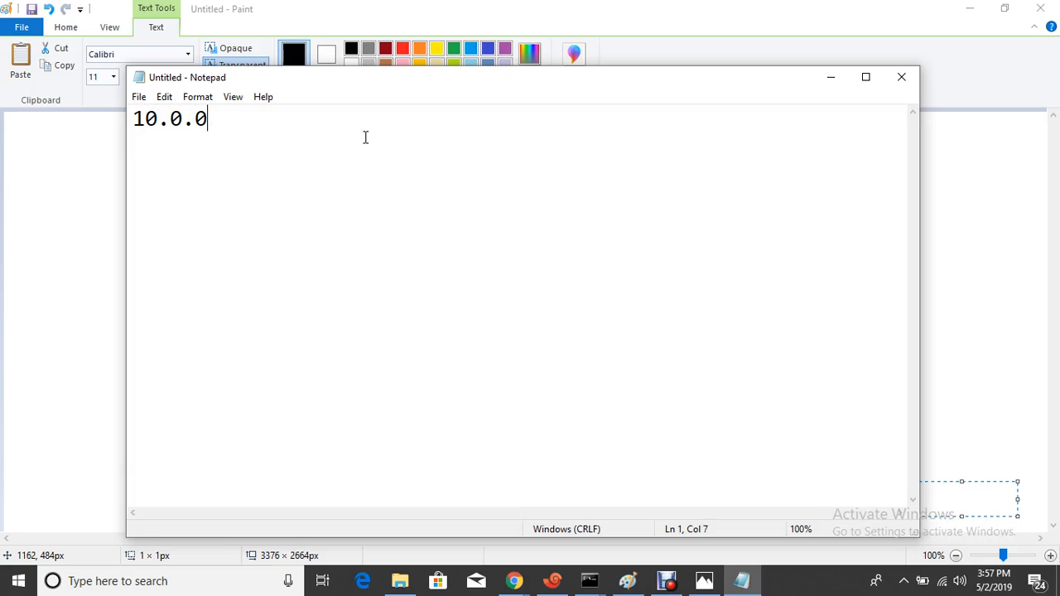
pyautogui.press('BackSpace')
pyautogui.write('./16')
pyautogui.press('BackSpace')
pyautogui.press('BackSpace')
pyautogui.press('BackSpace')
pyautogui.write('0/16VPC')
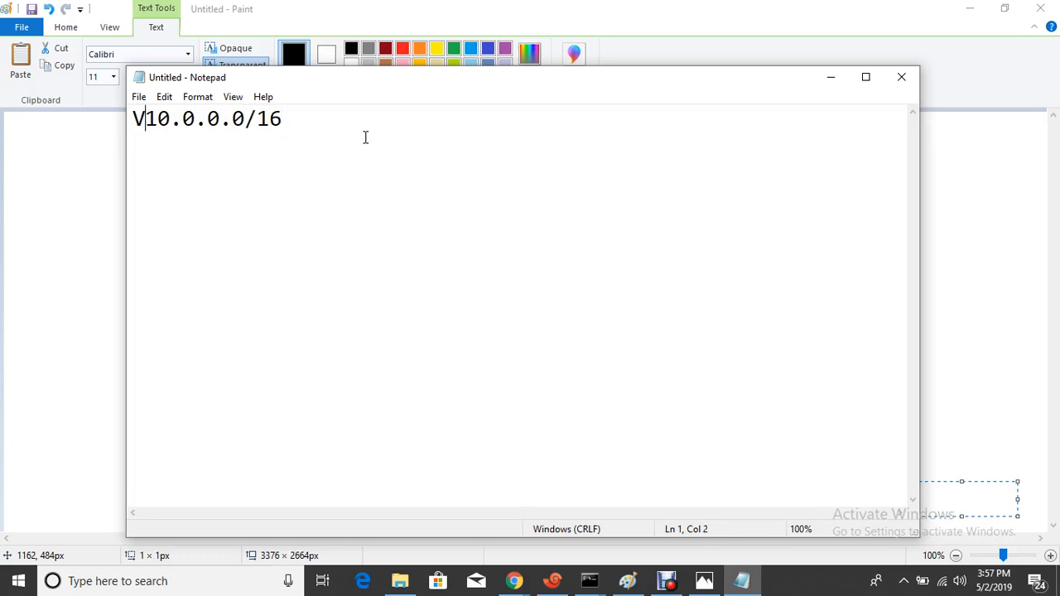
pyautogui.write('-')
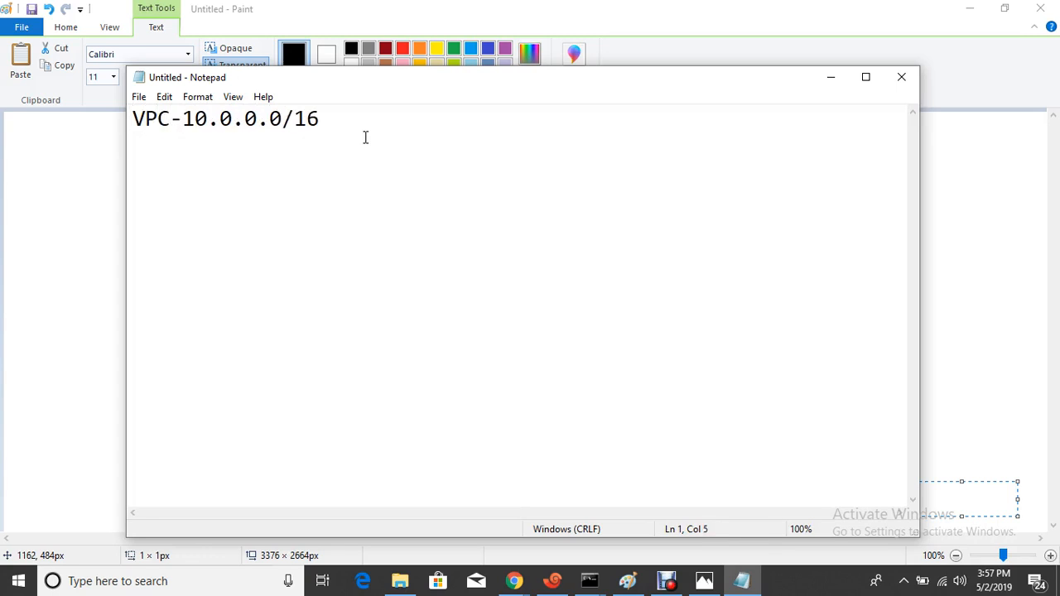
pyautogui.write('Network')
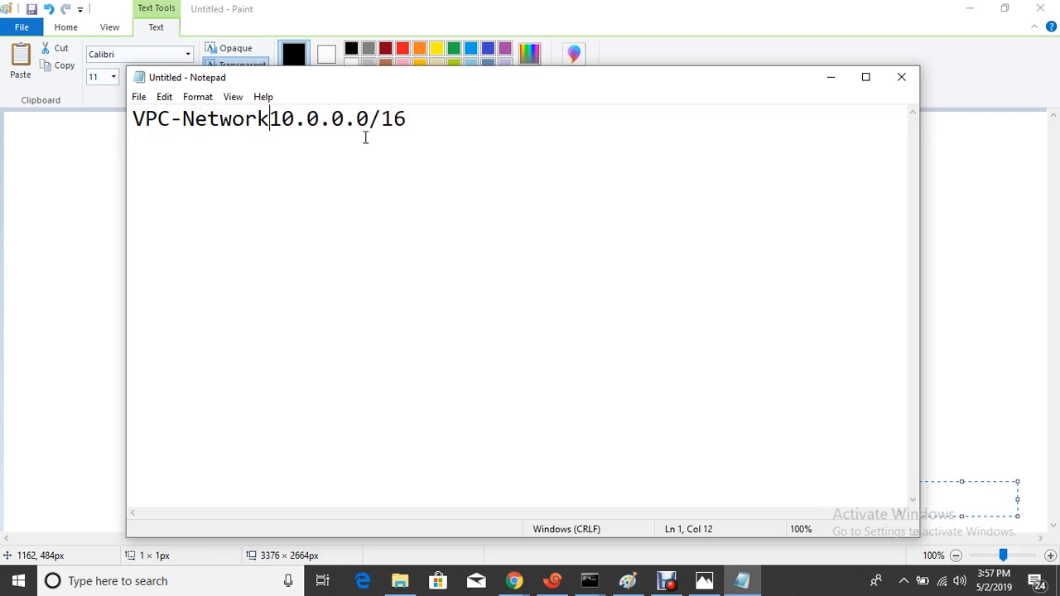
pyautogui.write('=')
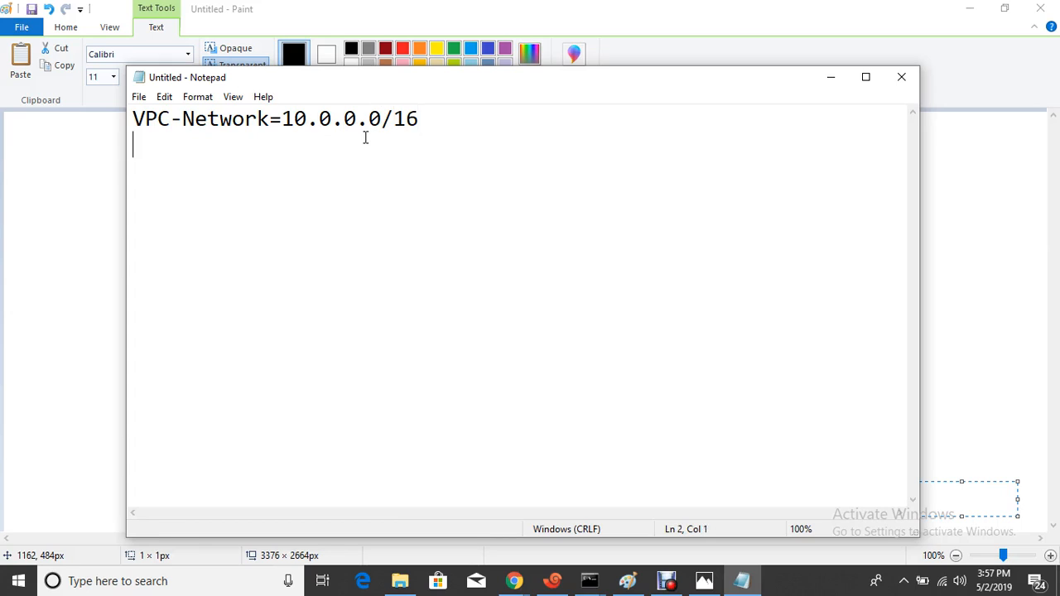
pyautogui.write('VPC-NAME')
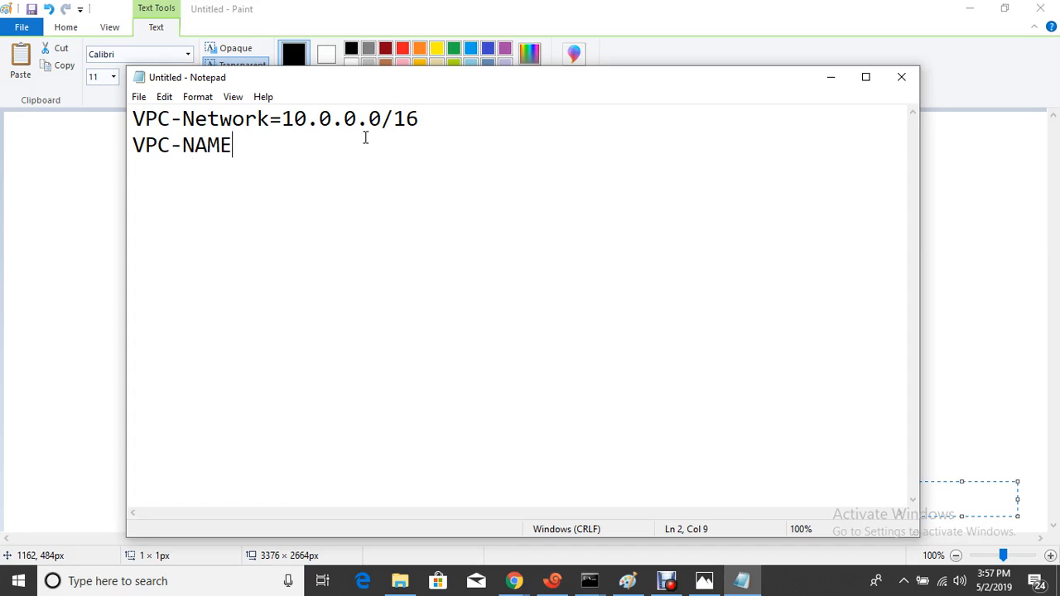
pyautogui.write(' = HCL-PROD')
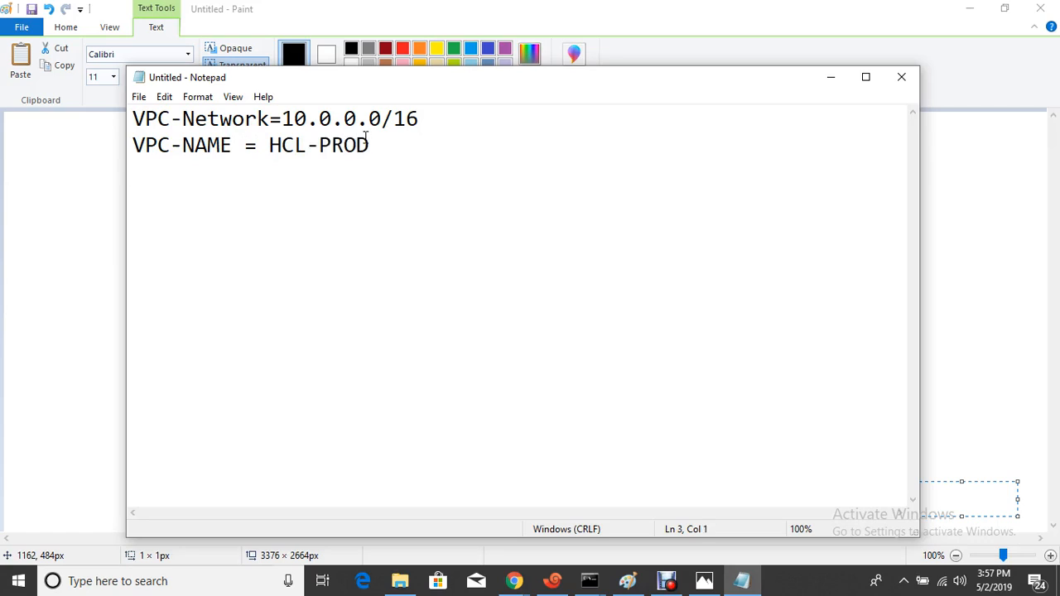
# - Add the line "Subnet-1 = 10.0.0.0/24", separated from the VPC lines by a blank line
pyautogui.write('SUbnet')
pyautogui.press('BackSpace')
pyautogui.press('BackSpace')
pyautogui.press('BackSpace')
pyautogui.press('BackSpace')
pyautogui.press('BackSpace')
pyautogui.write('SUbnet')
pyautogui.press('BackSpace')
pyautogui.press('BackSpace')
pyautogui.press('BackSpace')
pyautogui.press('BackSpace')
pyautogui.press('BackSpace')
pyautogui.press('BackSpace')
pyautogui.write('ubnet')
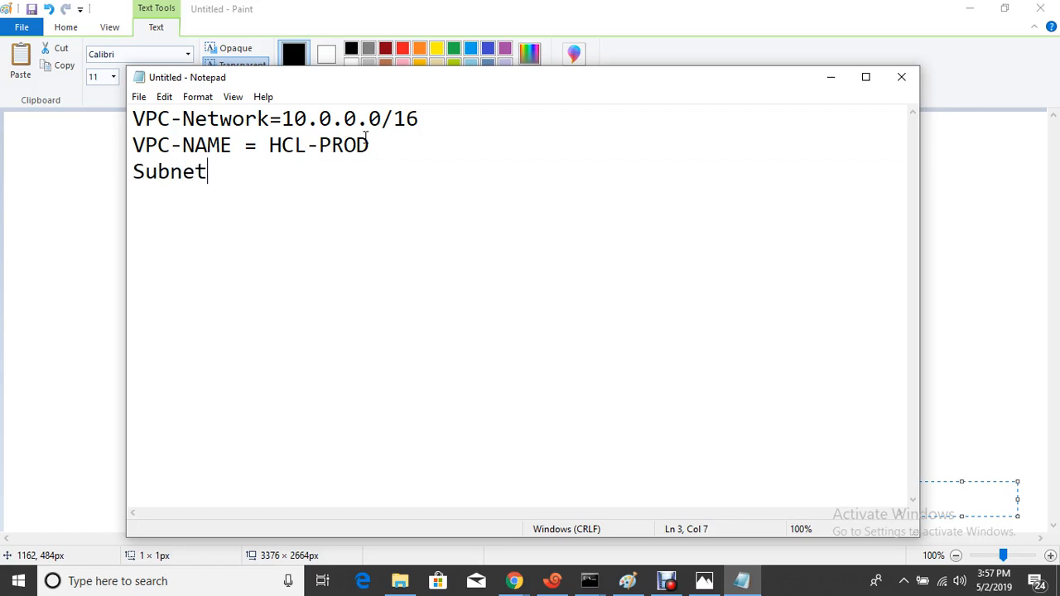
pyautogui.write('-1 = 10.0')
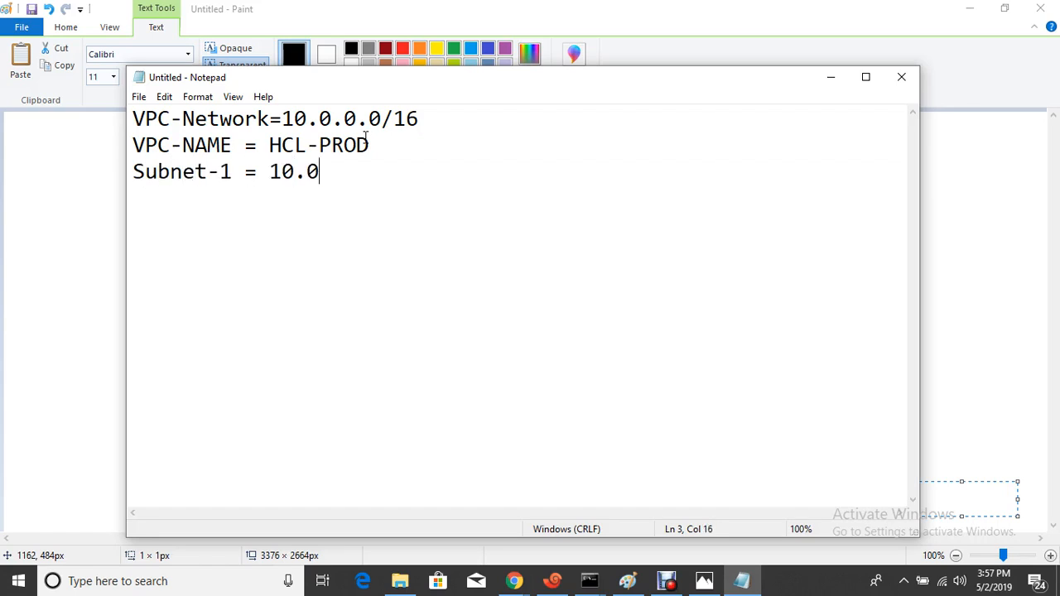
pyautogui.write('.0.0/24')
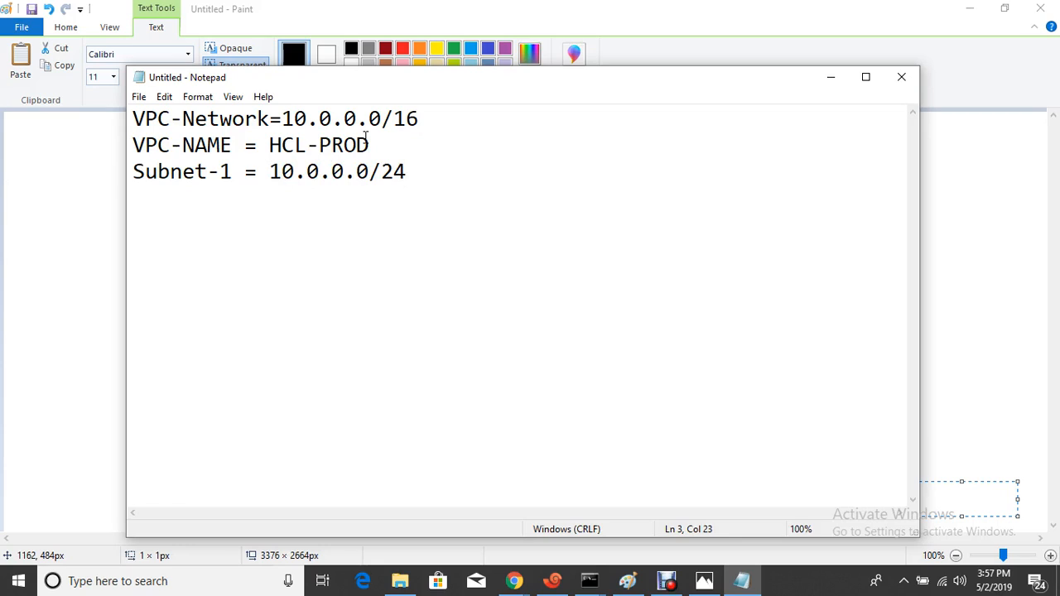
pyautogui.press('Return')
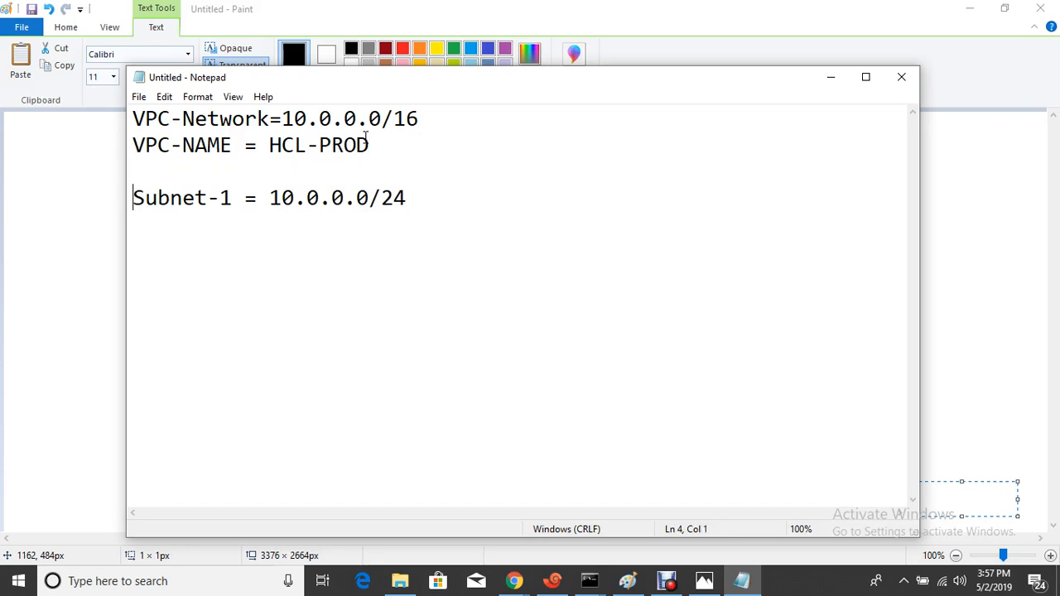
# - Add the line "SUbnet-Name = WEB-SUbnet" directly below the Subnet-1 line
pyautogui.press('Right')
pyautogui.press('Right')
pyautogui.press('Right')
pyautogui.press('Right')
pyautogui.press('Right')
pyautogui.press('Right')
pyautogui.press('Right')
pyautogui.press('Right')
pyautogui.press('Right')
pyautogui.press('Right')
pyautogui.press('Right')
pyautogui.press('Right')
pyautogui.press('Right')
pyautogui.write('Ubnet-Name')
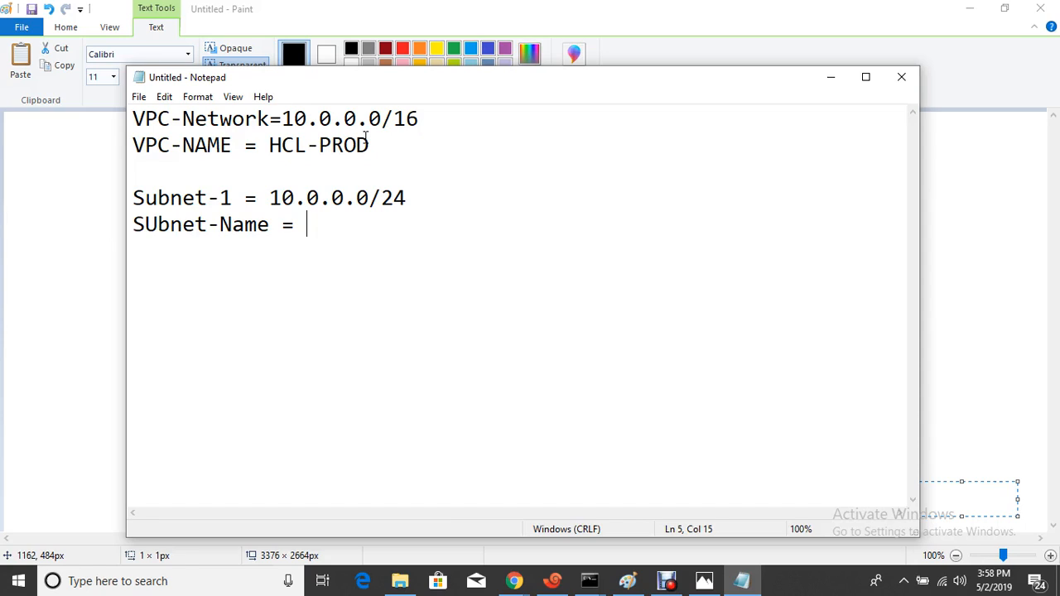
pyautogui.write('= WEB-SUbnet  ')
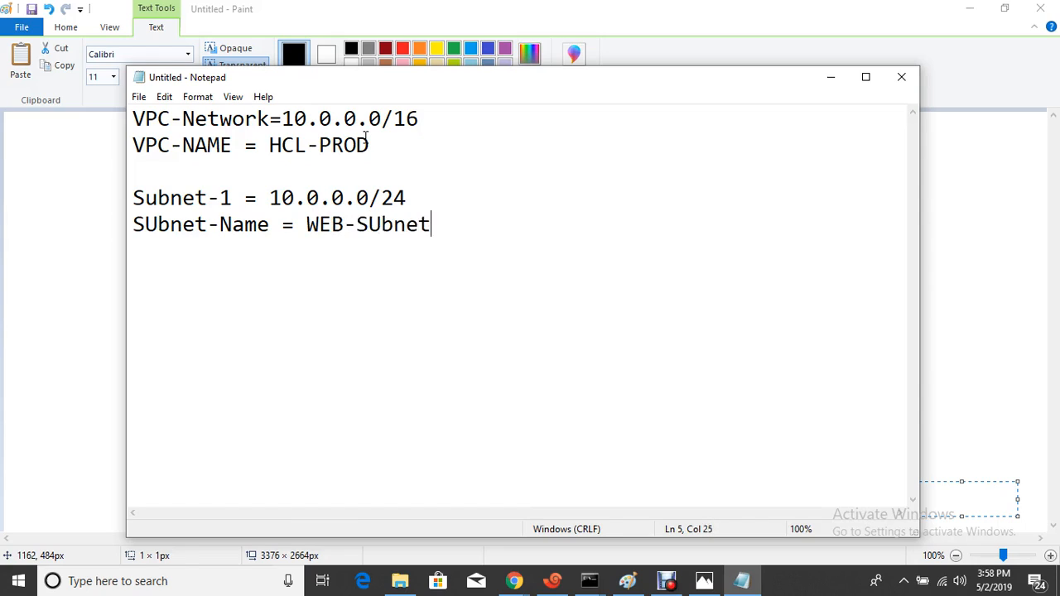
# - After a blank line, write the second subnet's lines "SUbnet-2= 10.0.1.0/24" and "SUbnet-Name = DB-SUbnet"
pyautogui.write('SUbnet-2')
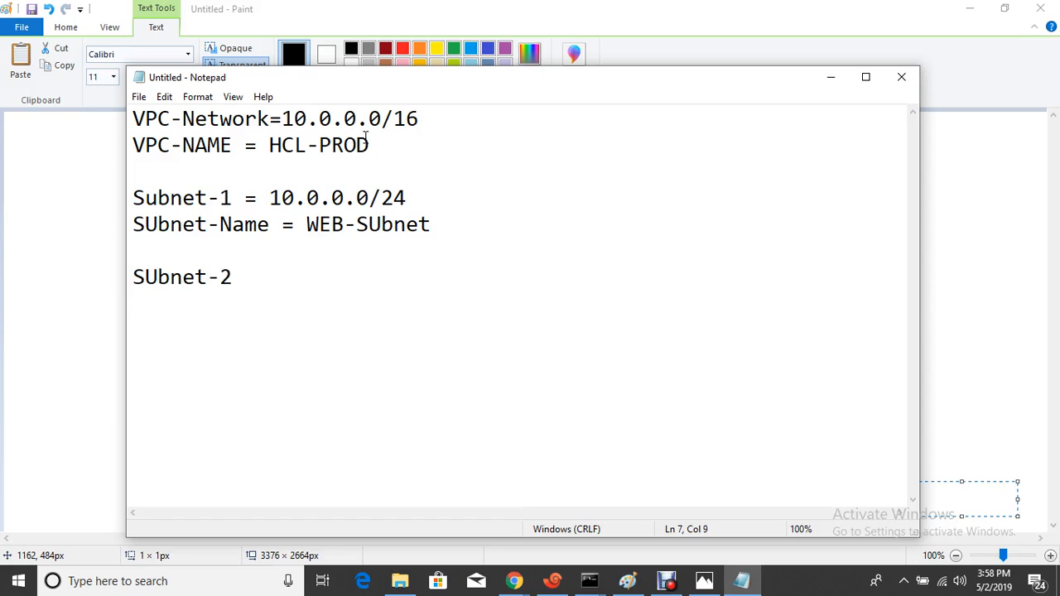
pyautogui.write('= 10.0.0.0')
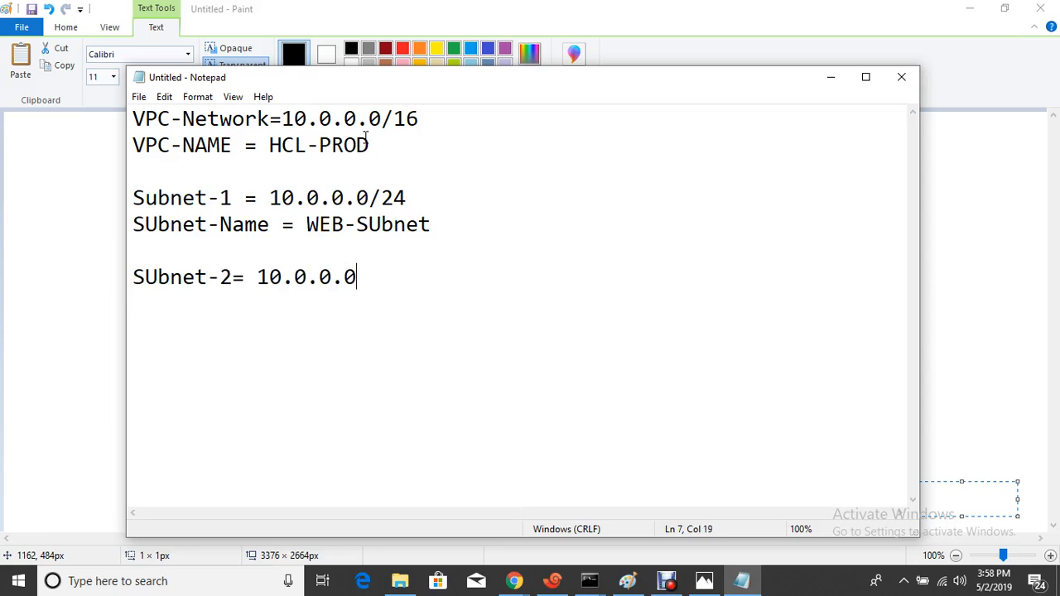
pyautogui.press('BackSpace')
pyautogui.press('BackSpace')
pyautogui.press('BackSpace')
pyautogui.write('1.0/24 ')
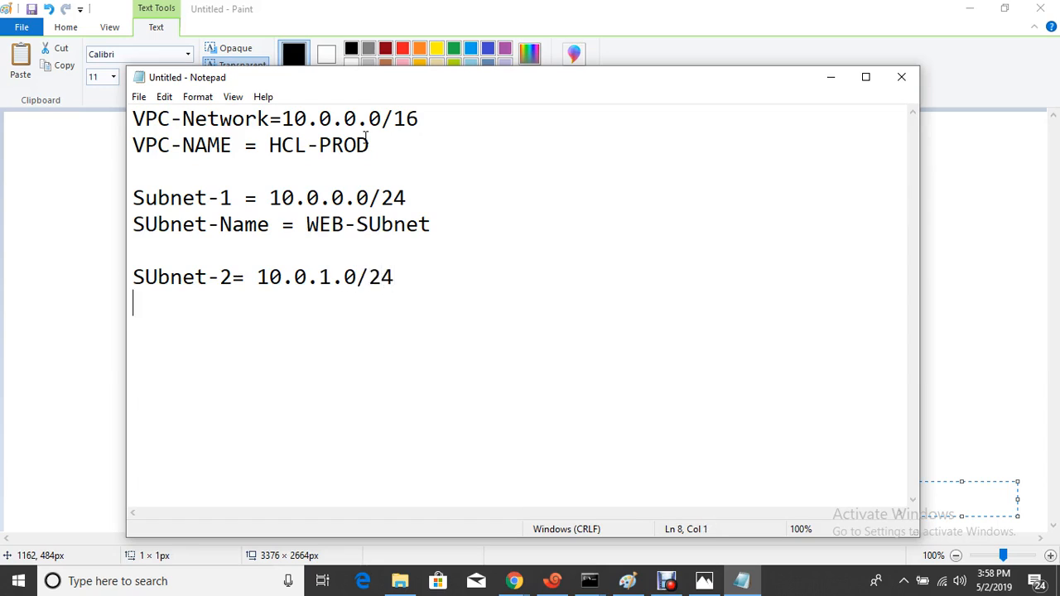
pyautogui.write('SUbnet')
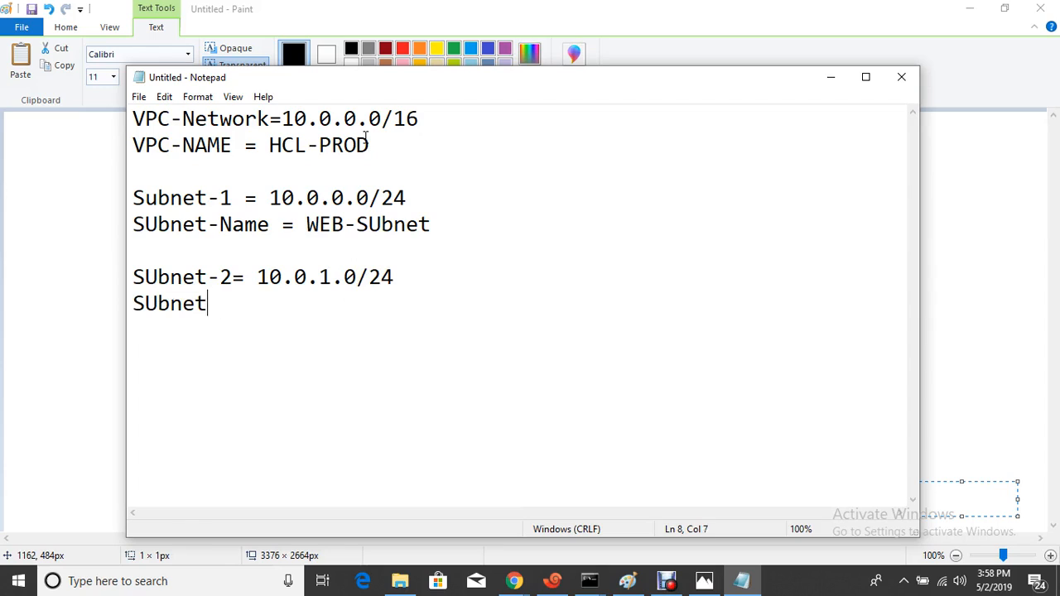
pyautogui.write('-Name')
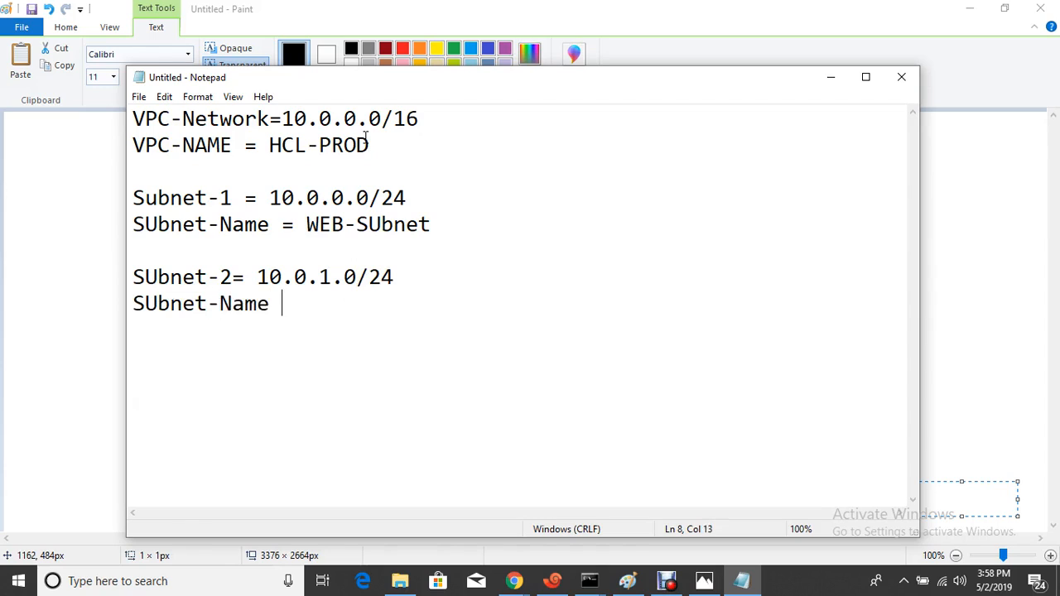
pyautogui.write(' = DB-SUbnet')
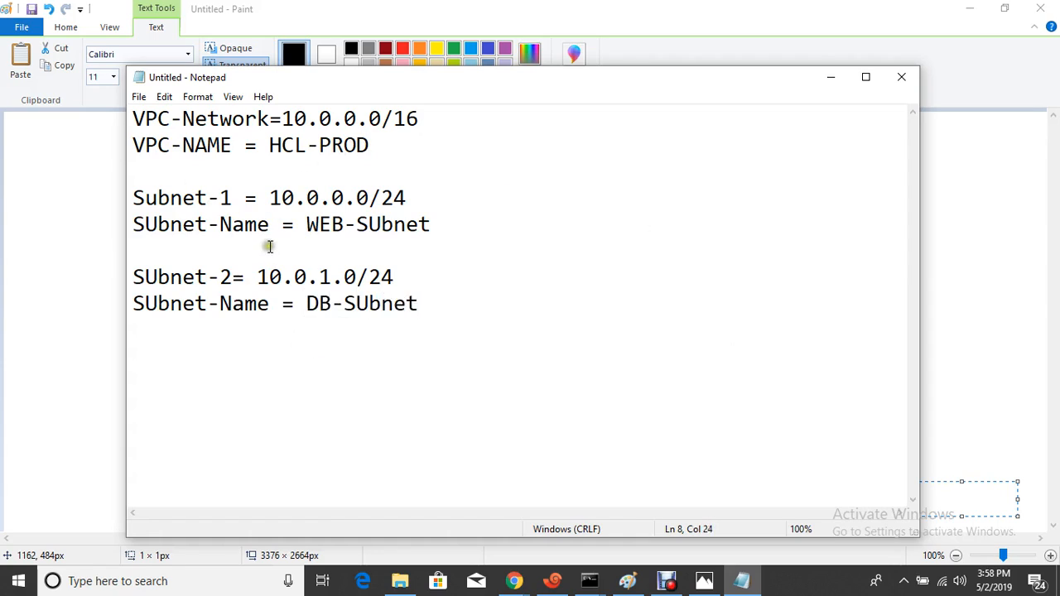
# - Switch to the Chrome window showing the EC2 instances and refresh the instance list
pyautogui.click(514, 581)
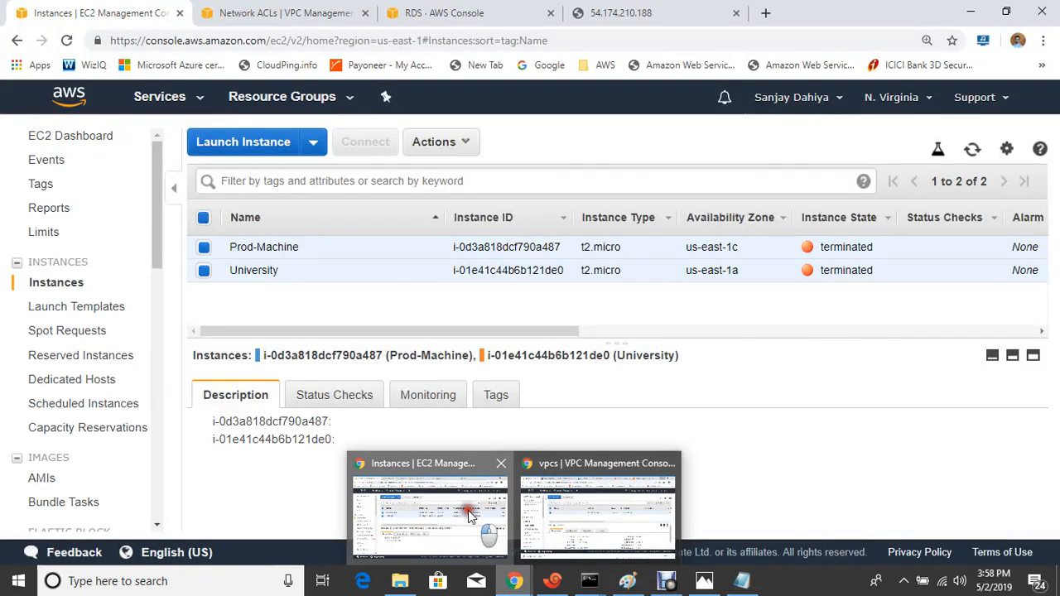
pyautogui.click(469, 515)
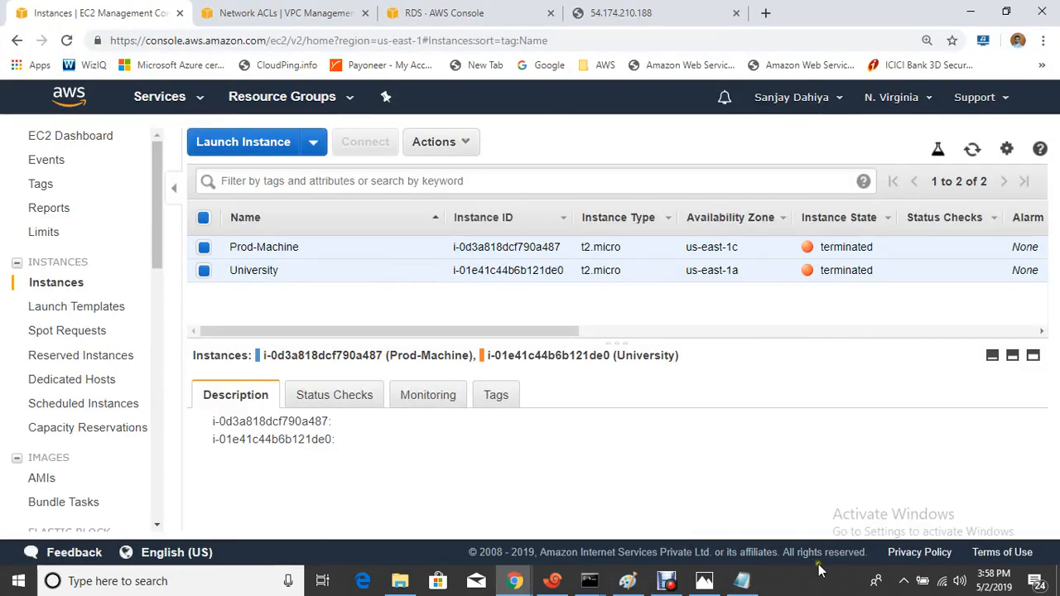
pyautogui.click(972, 149)
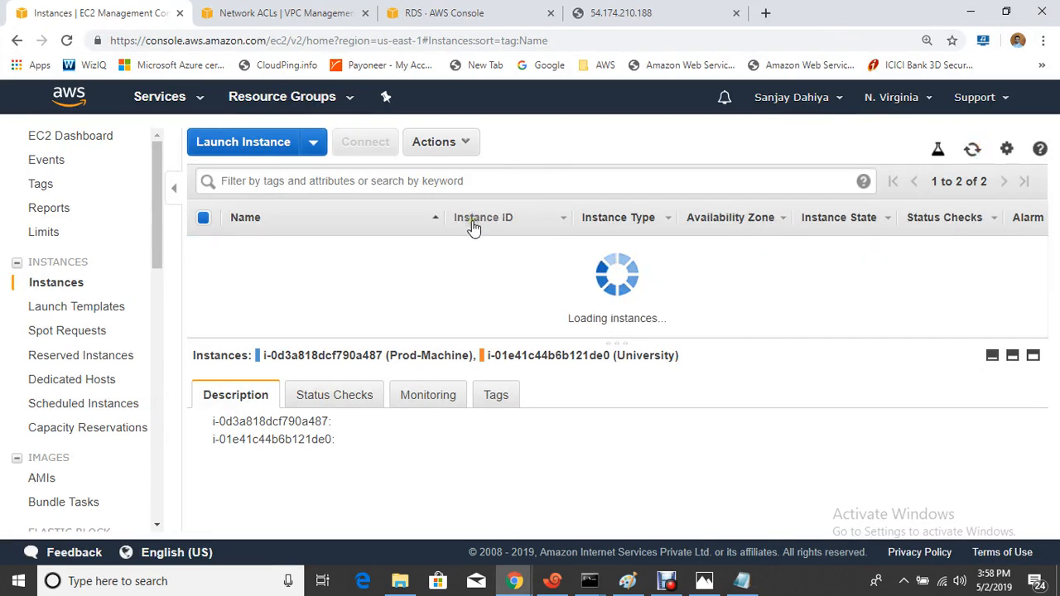
# - Check the region list, keeping N. Virginia, and open the Your VPCs list of the VPC service
pyautogui.click(888, 97)
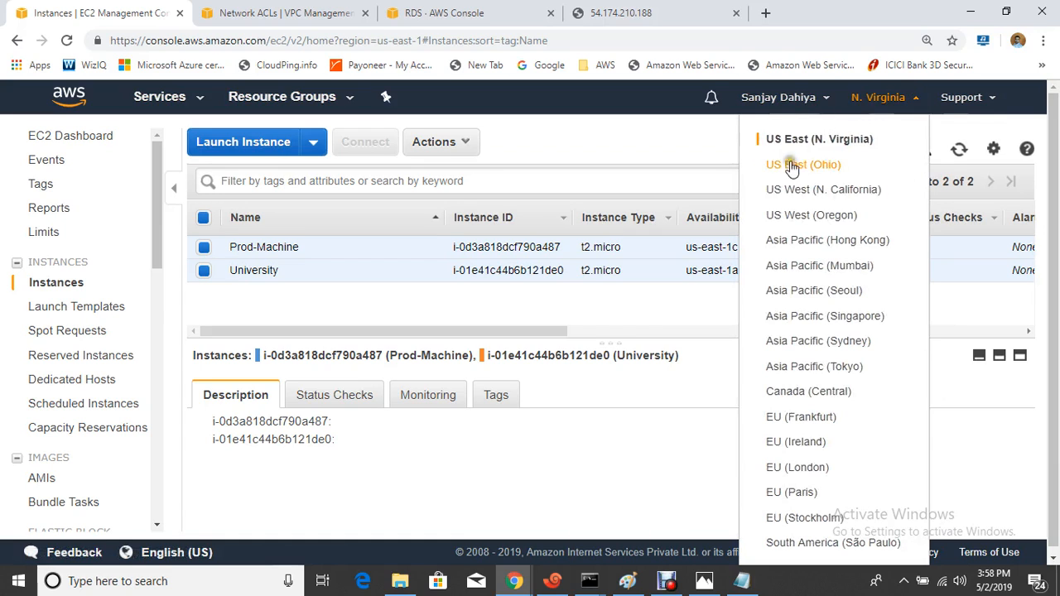
pyautogui.click(678, 154)
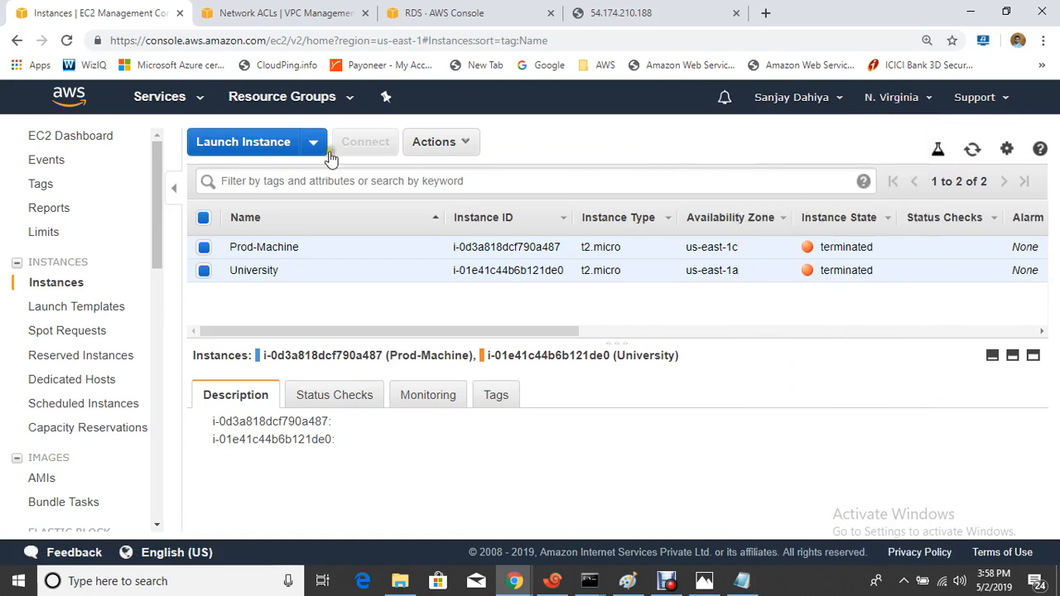
pyautogui.click(167, 98)
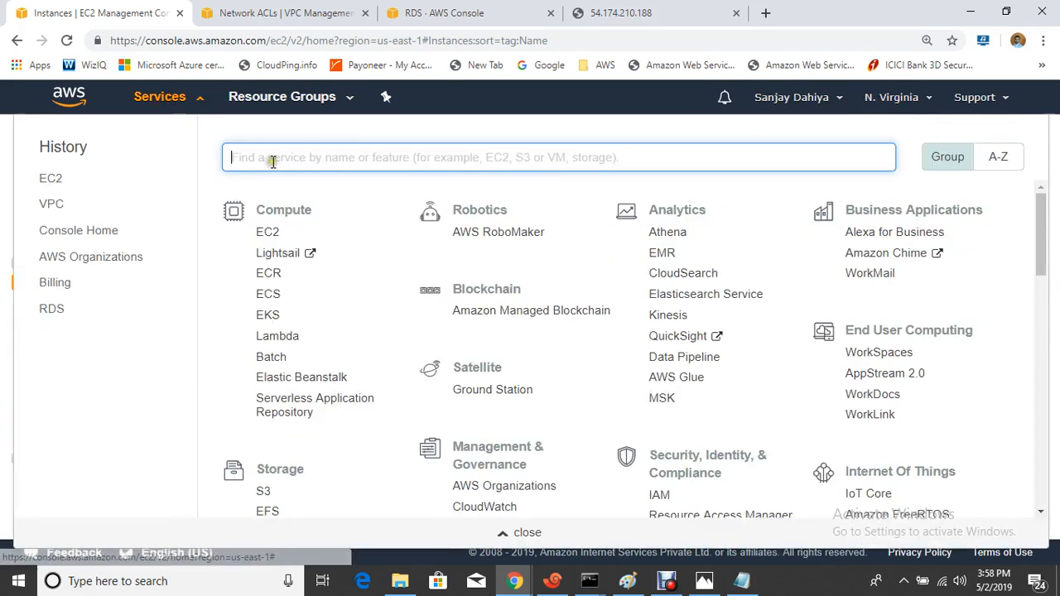
pyautogui.write('vpc')
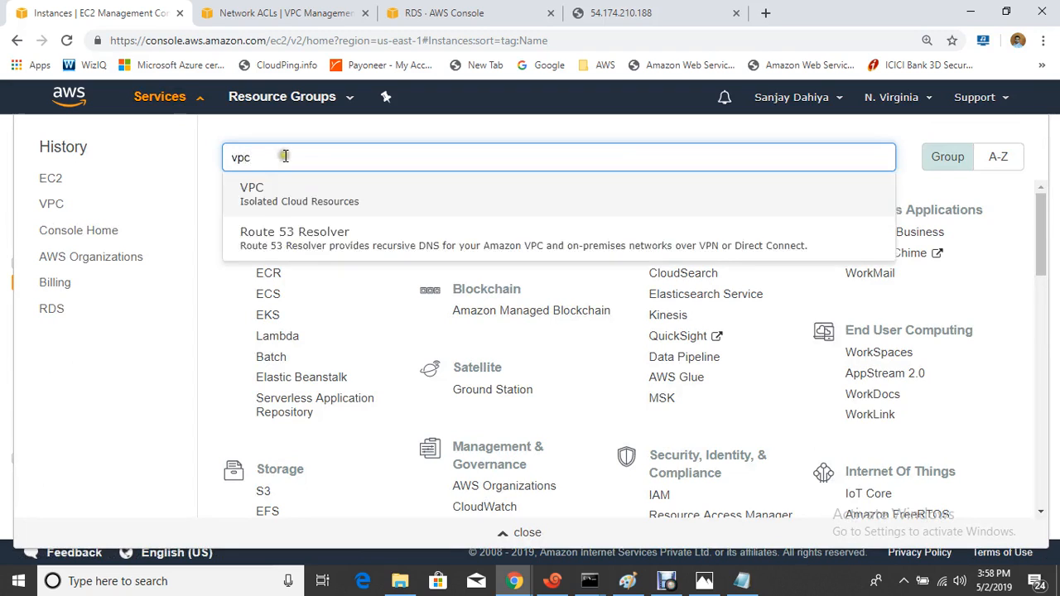
pyautogui.click(266, 214)
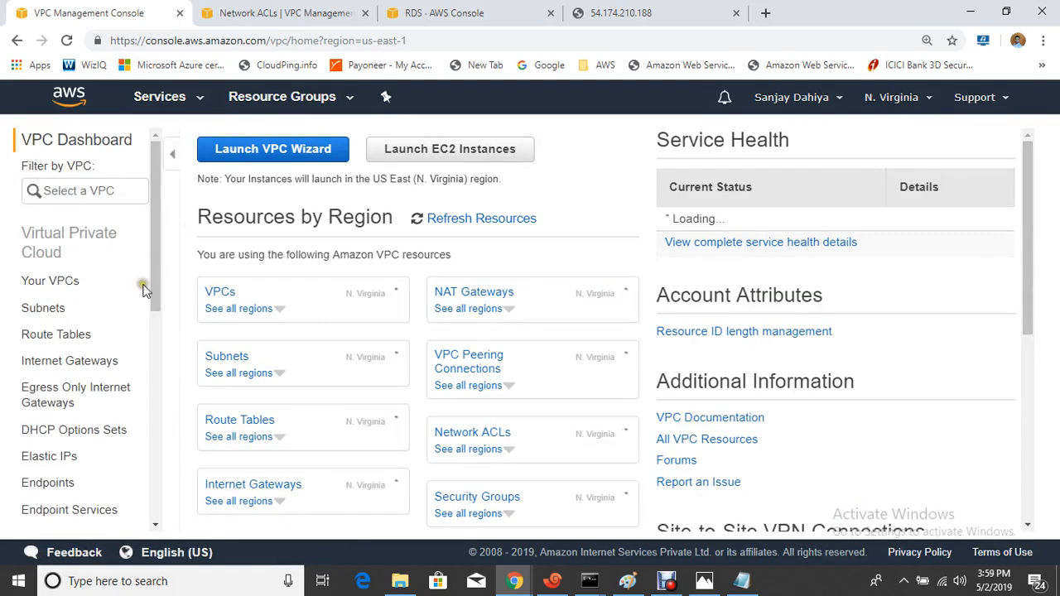
pyautogui.click(46, 281)
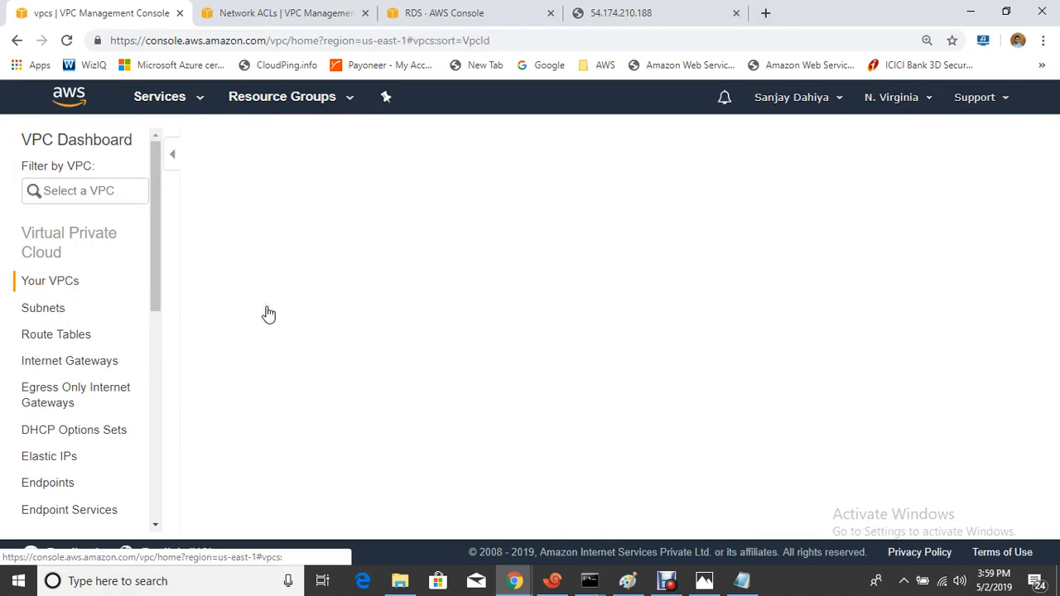
pyautogui.click(71, 283)
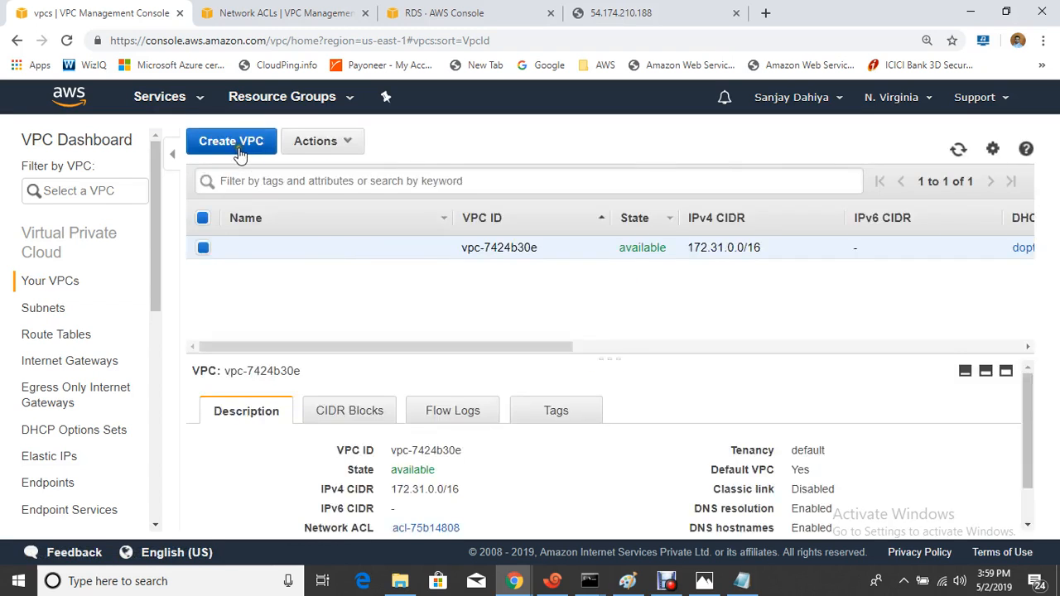
# - Start a new VPC and set its name tag to HCL-PROD-VPC
pyautogui.click(239, 146)
pyautogui.click(324, 292)
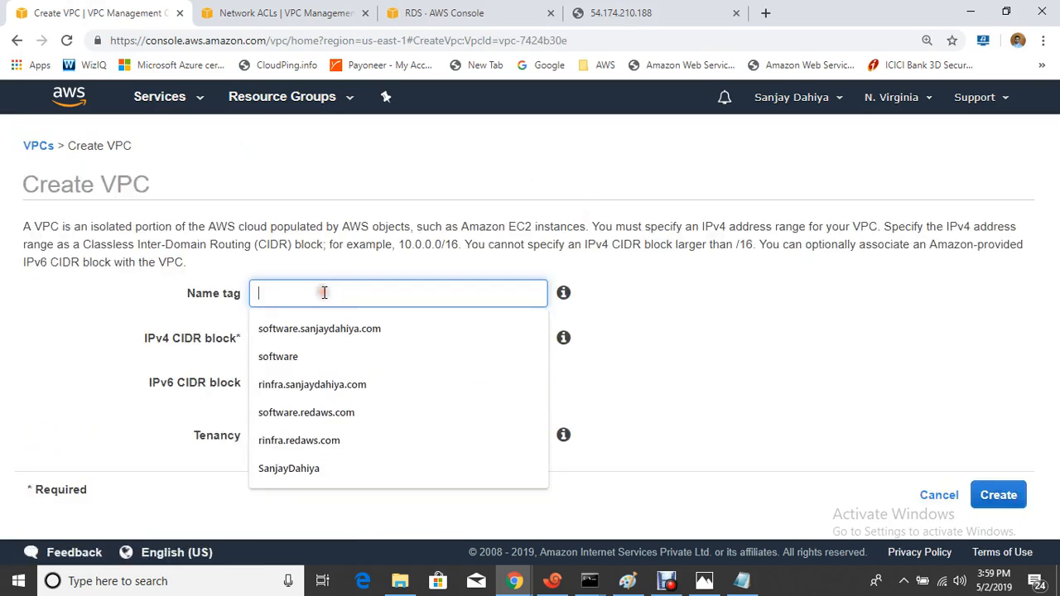
pyautogui.write('HCL')
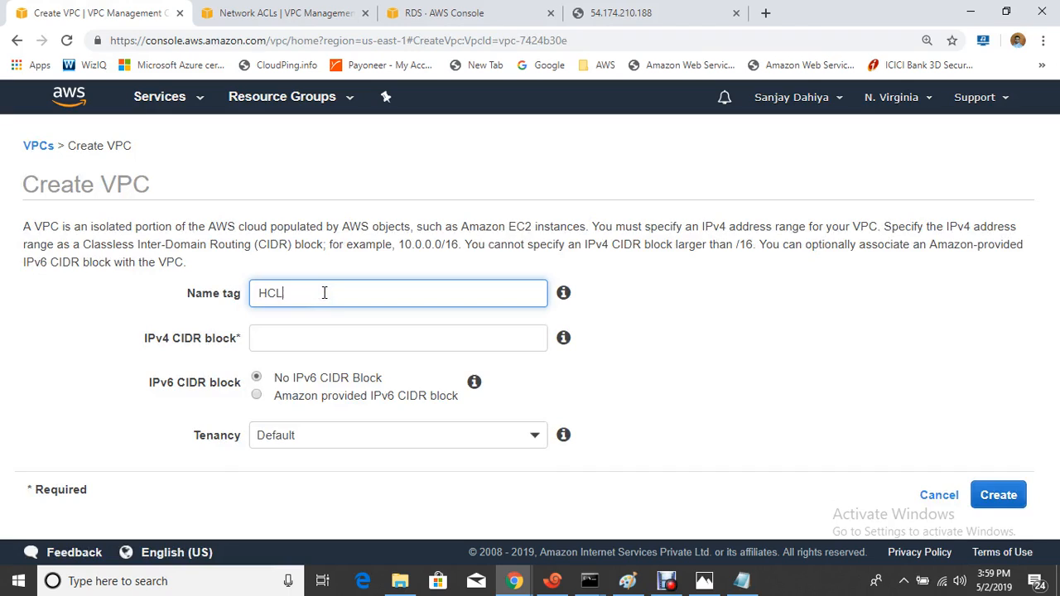
pyautogui.write('-PROD-VPC')
# - Copy the VPC network range 10.0.0.0/16 from the plan in Notepad
pyautogui.click(356, 327)
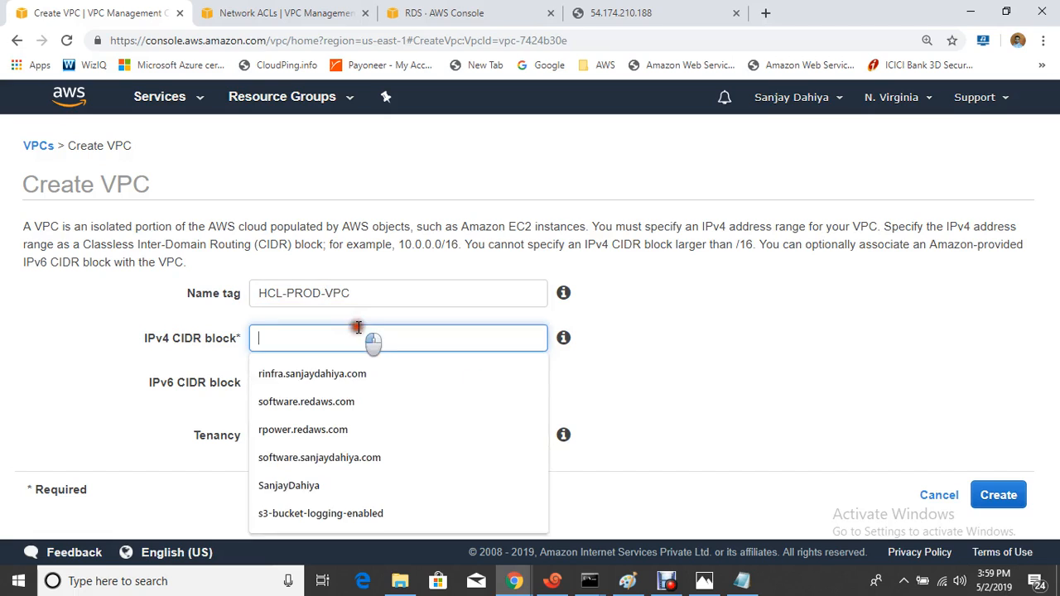
pyautogui.click(739, 590)
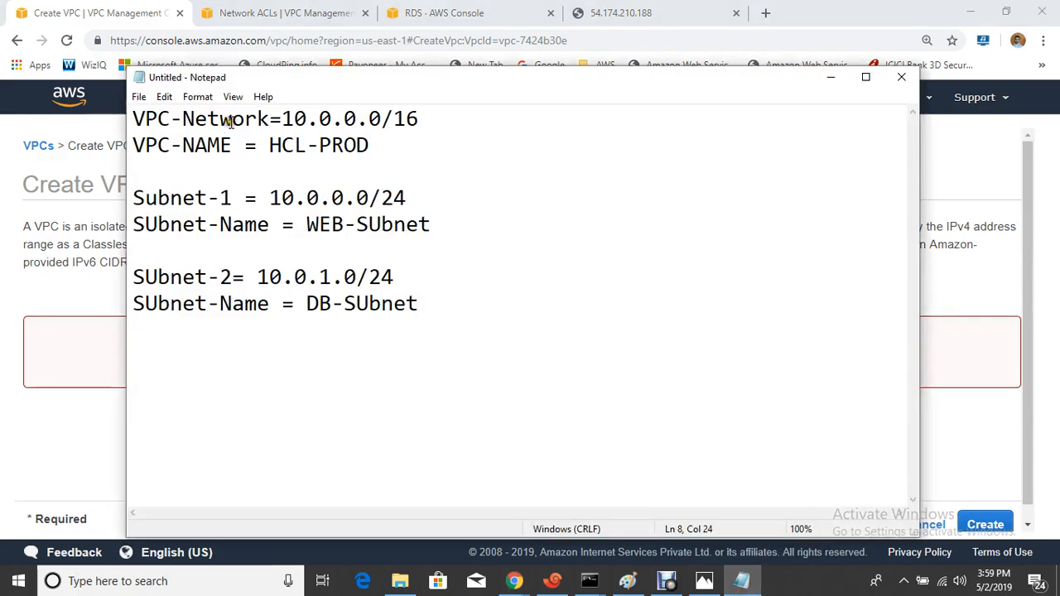
pyautogui.click(283, 119)
pyautogui.moveTo(286, 120); pyautogui.dragTo(422, 122)
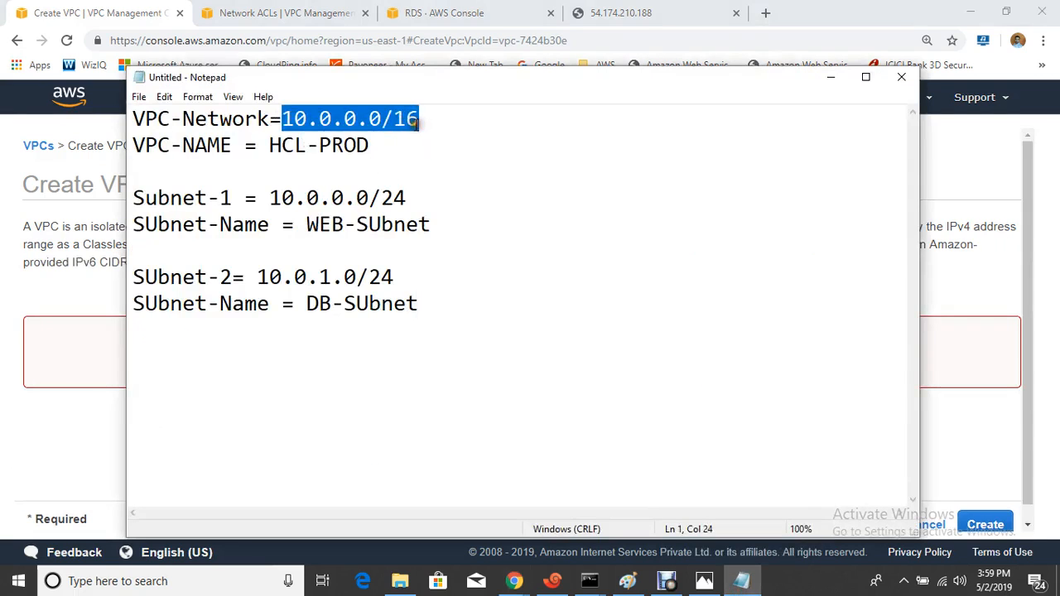
pyautogui.rightClick(405, 122)
pyautogui.click(438, 171)
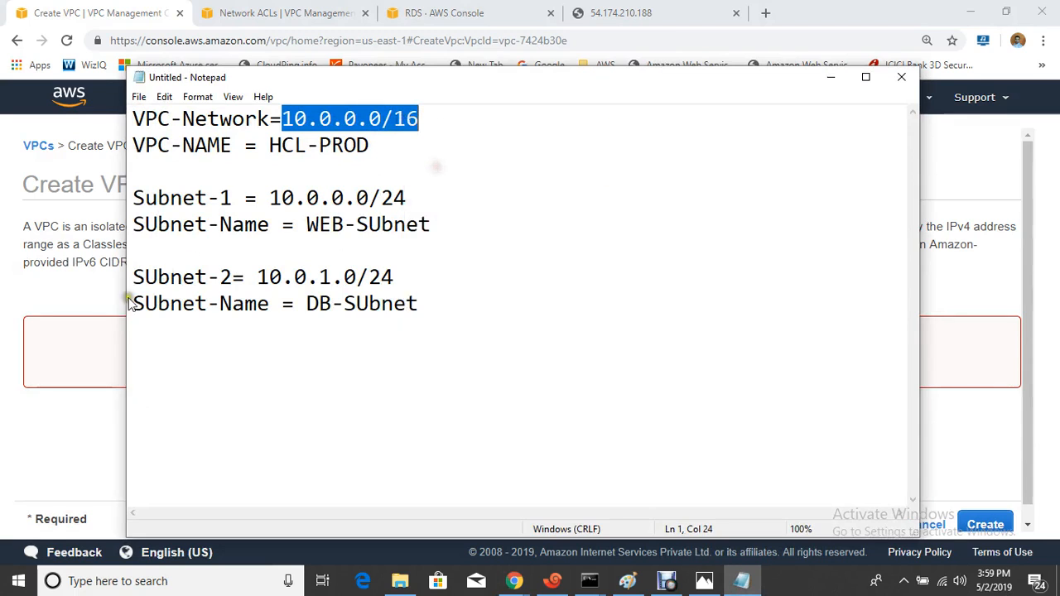
# - Back in Chrome, paste 10.0.0.0/16 as the VPC's IPv4 CIDR block, create the VPC and close the confirmation
pyautogui.click(84, 303)
pyautogui.click(335, 348)
pyautogui.rightClick(335, 348)
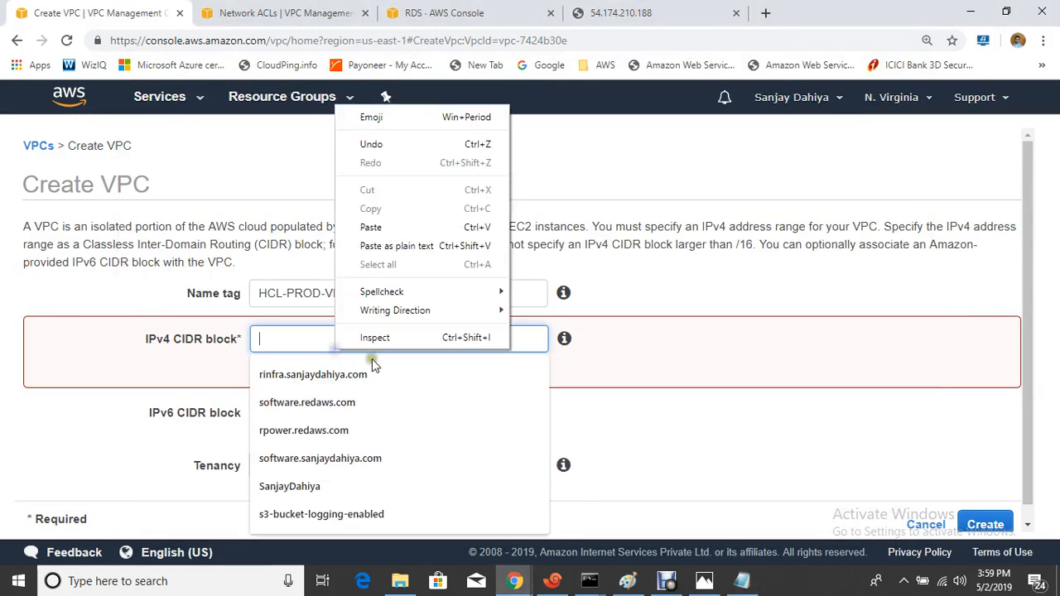
pyautogui.click(370, 227)
pyautogui.click(771, 420)
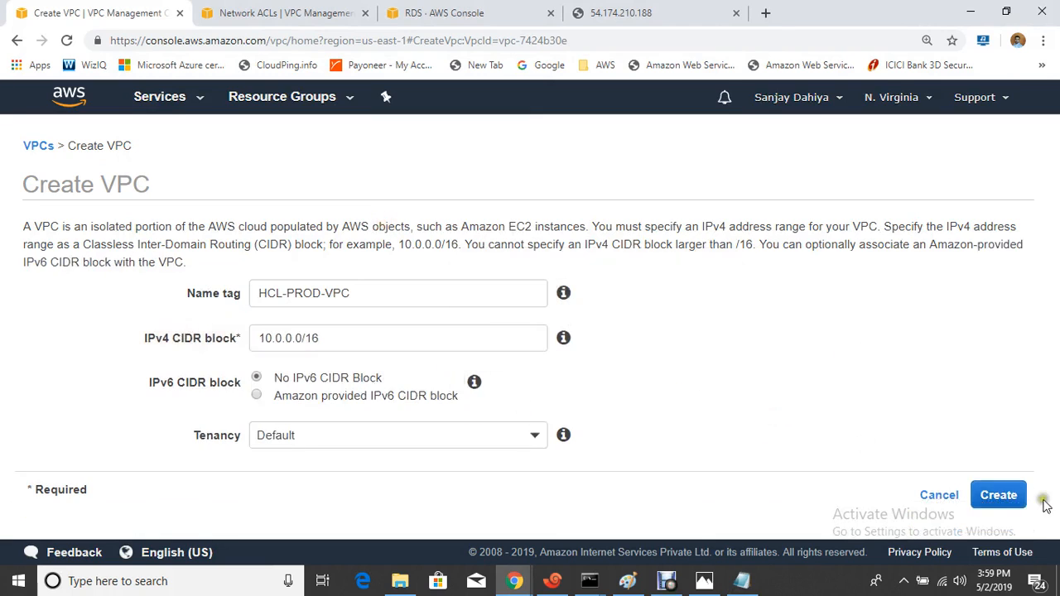
pyautogui.click(1000, 507)
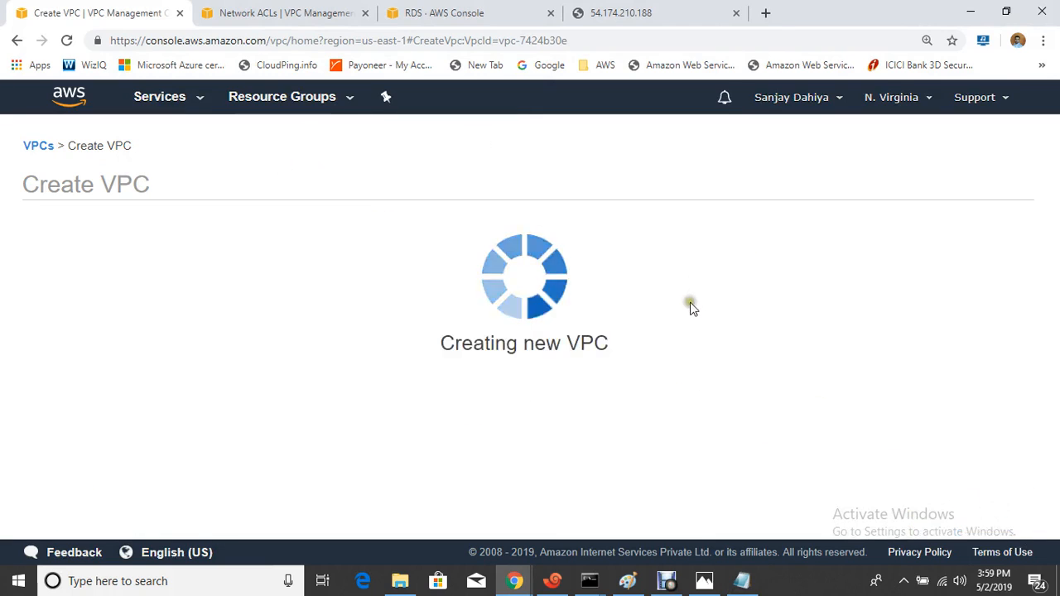
pyautogui.click(785, 336)
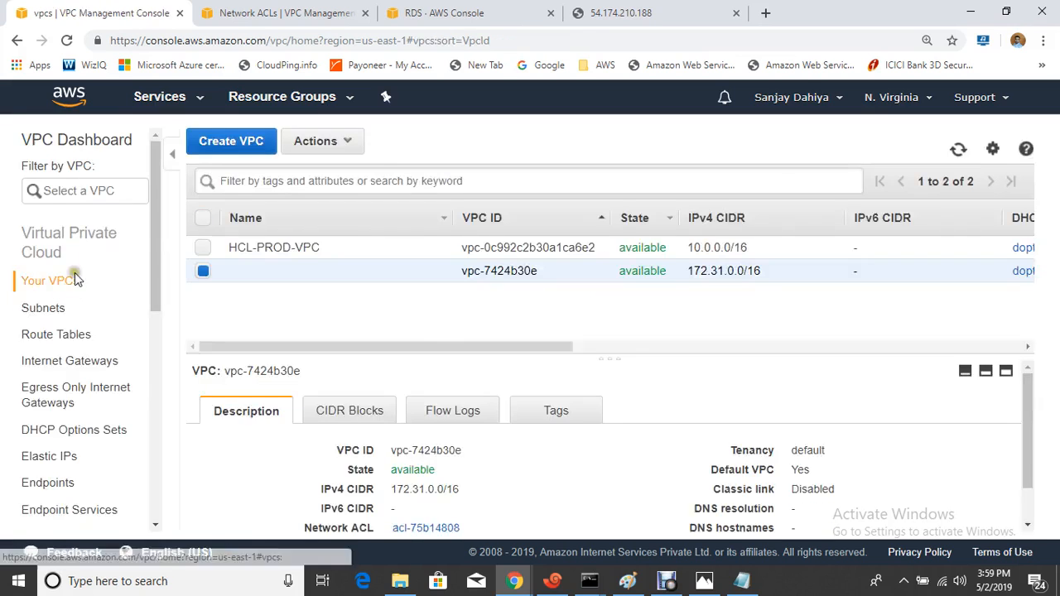
# - Select only HCL-PROD-VPC in the VPC list, and open the subnets list with its table enlarged
pyautogui.click(203, 247)
pyautogui.click(203, 271)
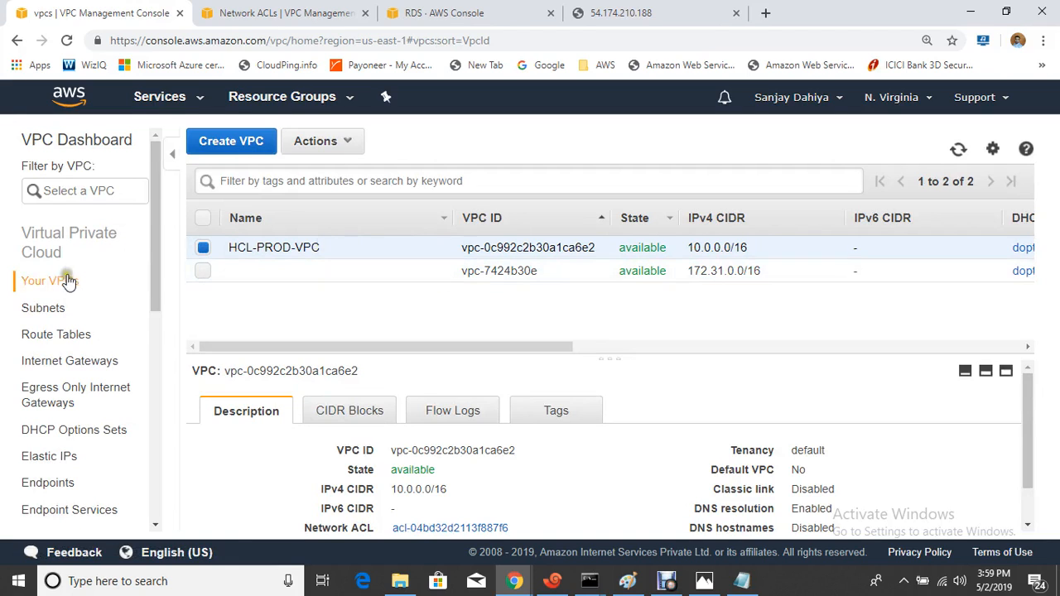
pyautogui.click(52, 311)
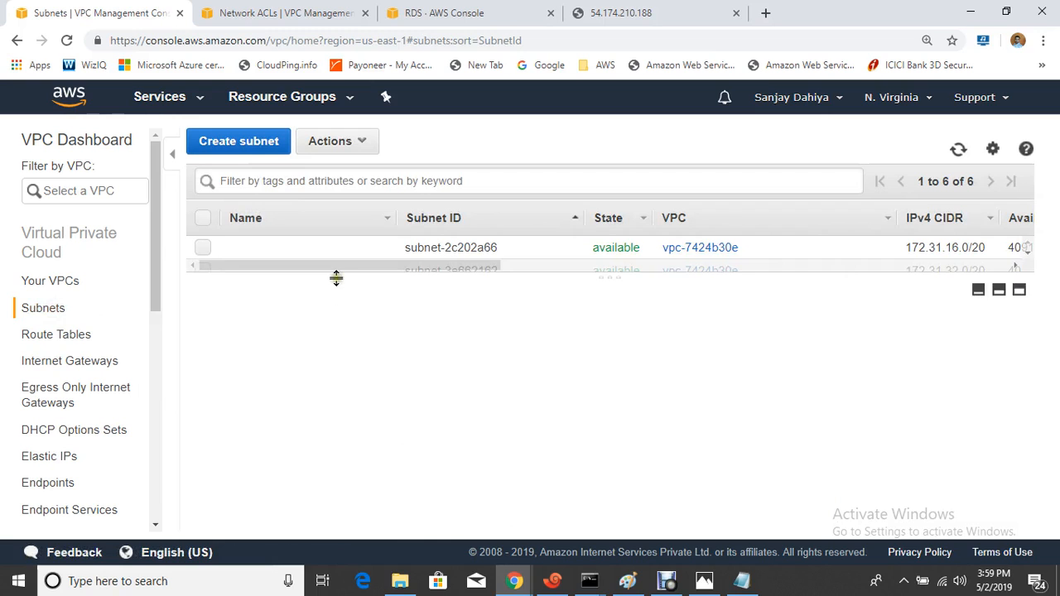
pyautogui.moveTo(335, 279); pyautogui.dragTo(364, 406)
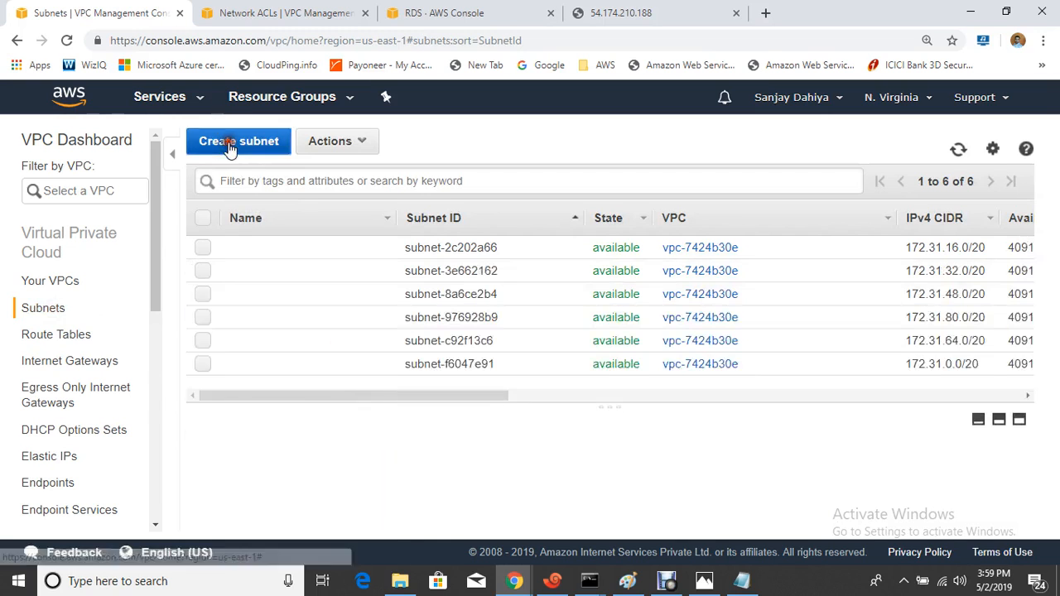
# - Start a new subnet and set its name tag to WEB-SUbnet, copied from the Notepad plan
pyautogui.click(232, 142)
pyautogui.click(348, 276)
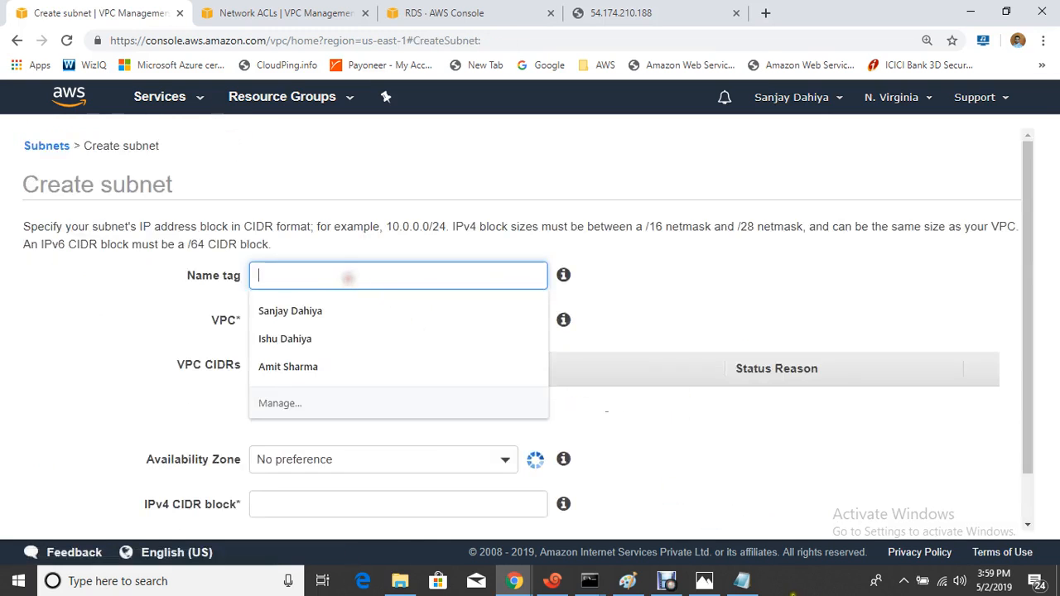
pyautogui.click(741, 581)
pyautogui.moveTo(305, 224); pyautogui.dragTo(444, 230)
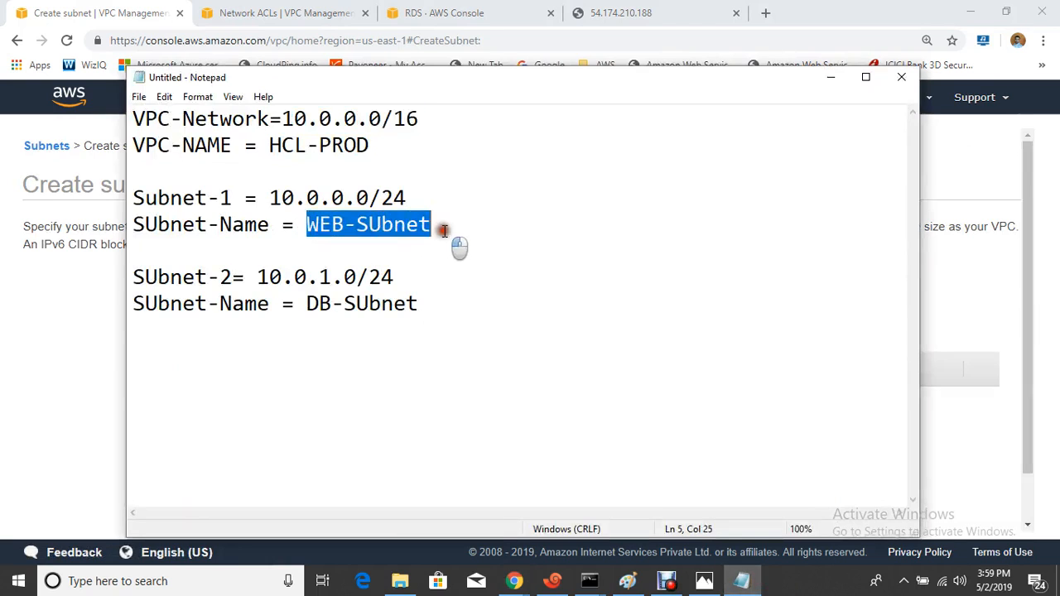
pyautogui.click(71, 311)
pyautogui.click(293, 279)
pyautogui.hotkey('ctrl', 'v')
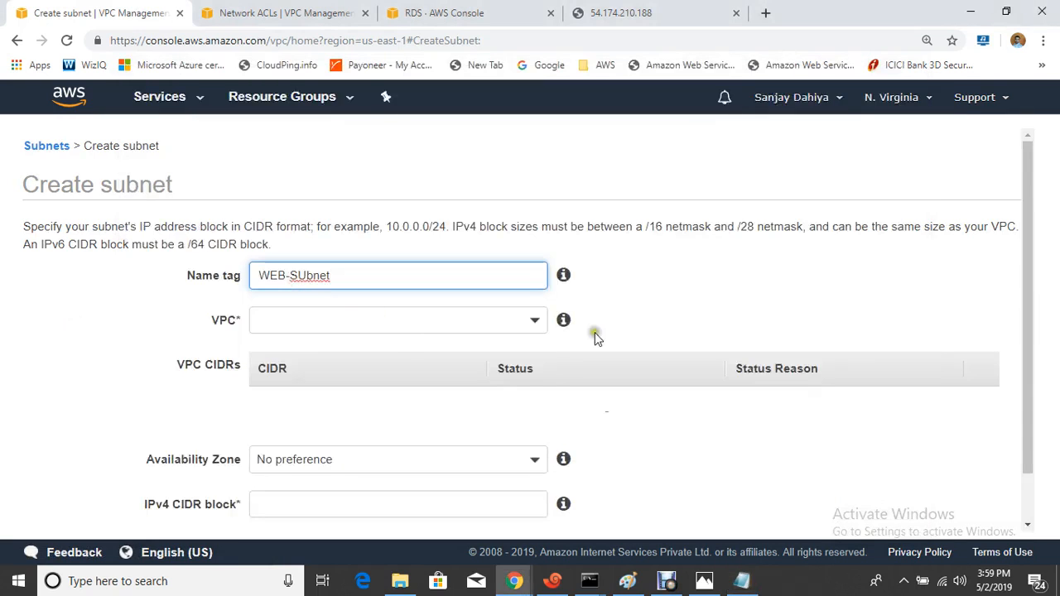
# - Assign the web subnet to the HCL-PROD-VPC network
pyautogui.click(688, 317)
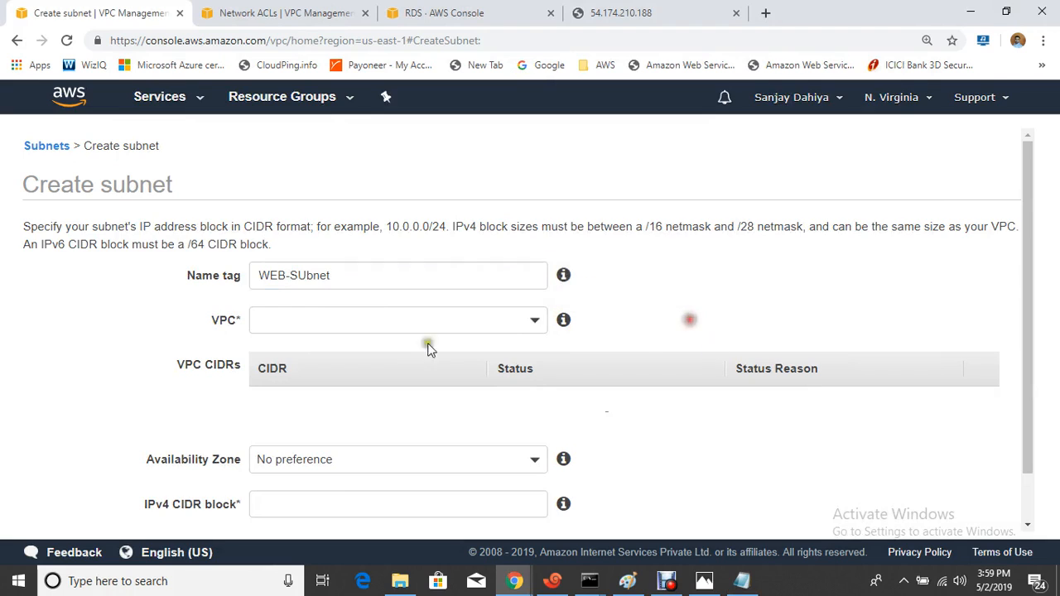
pyautogui.click(531, 324)
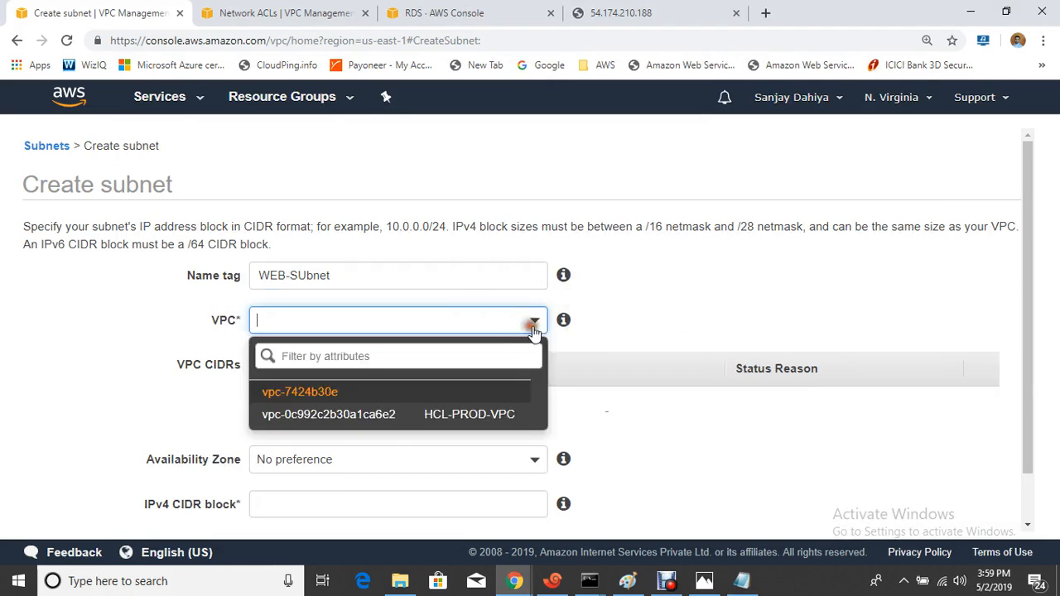
pyautogui.click(402, 422)
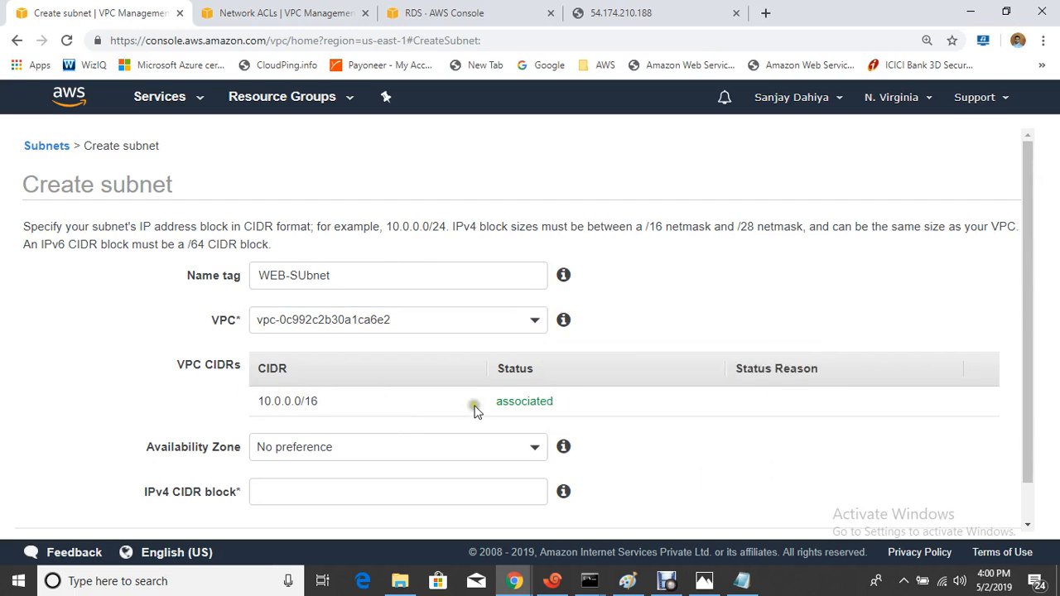
# - Set the web subnet's IPv4 CIDR block to 10.0.0.0/24, copied from the Subnet-1 line in Notepad
pyautogui.click(306, 492)
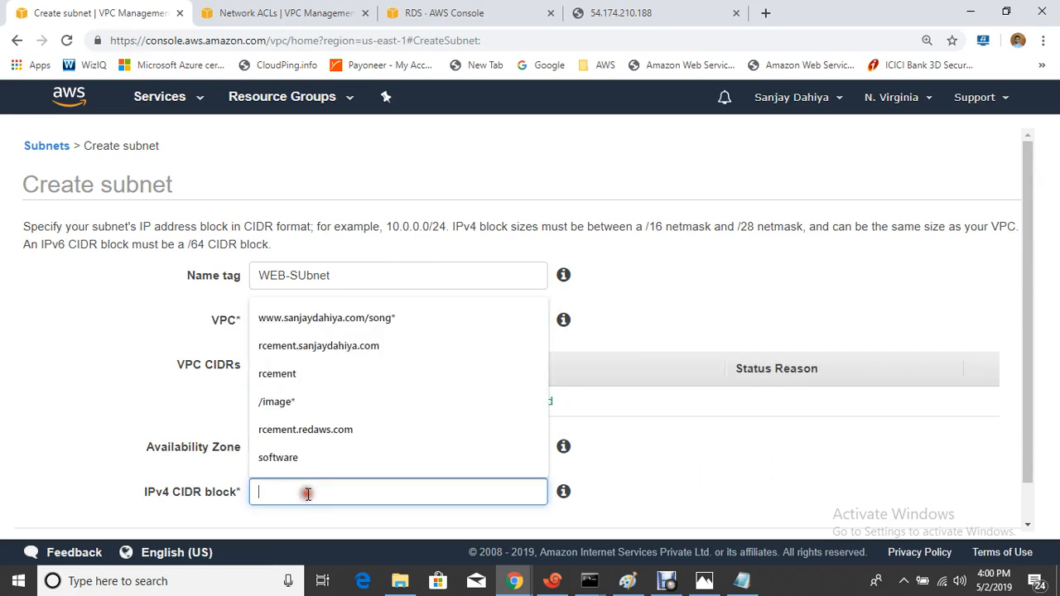
pyautogui.click(742, 580)
pyautogui.moveTo(282, 198); pyautogui.dragTo(414, 224)
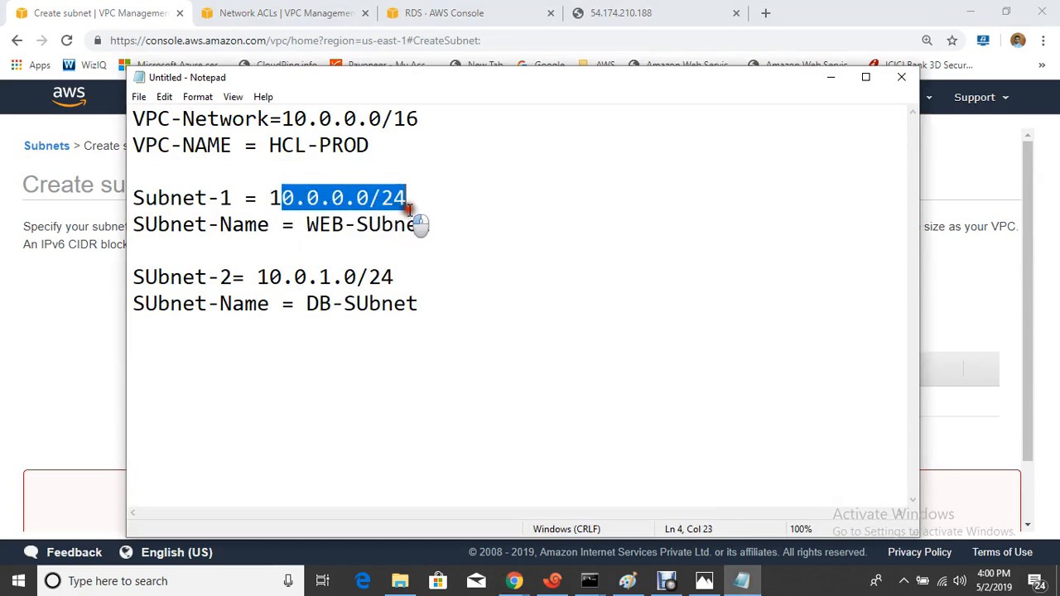
pyautogui.moveTo(286, 202); pyautogui.dragTo(408, 199)
pyautogui.hotkey('ctrl', 'c')
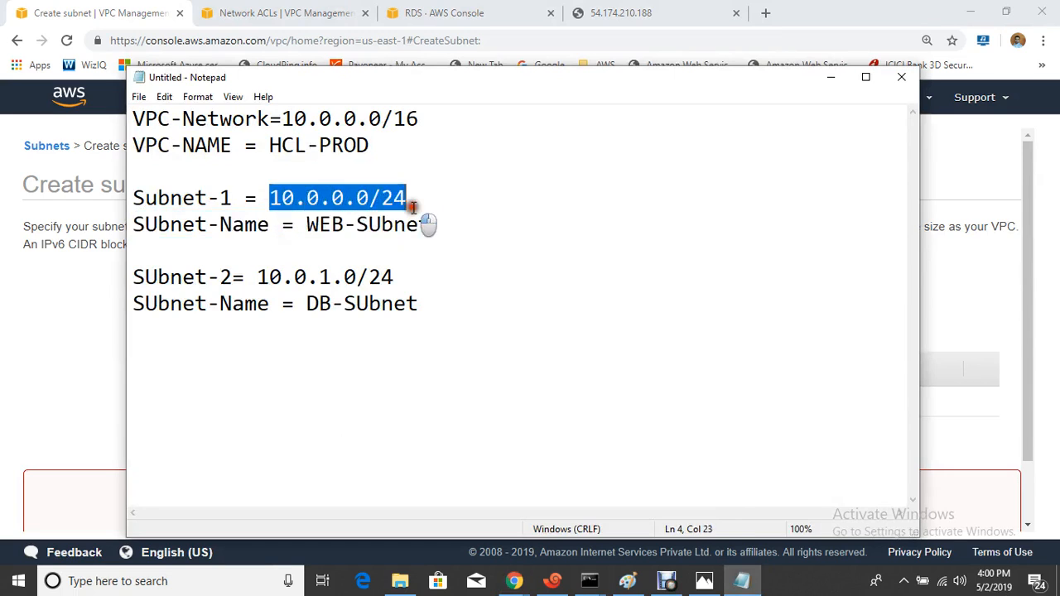
pyautogui.click(33, 325)
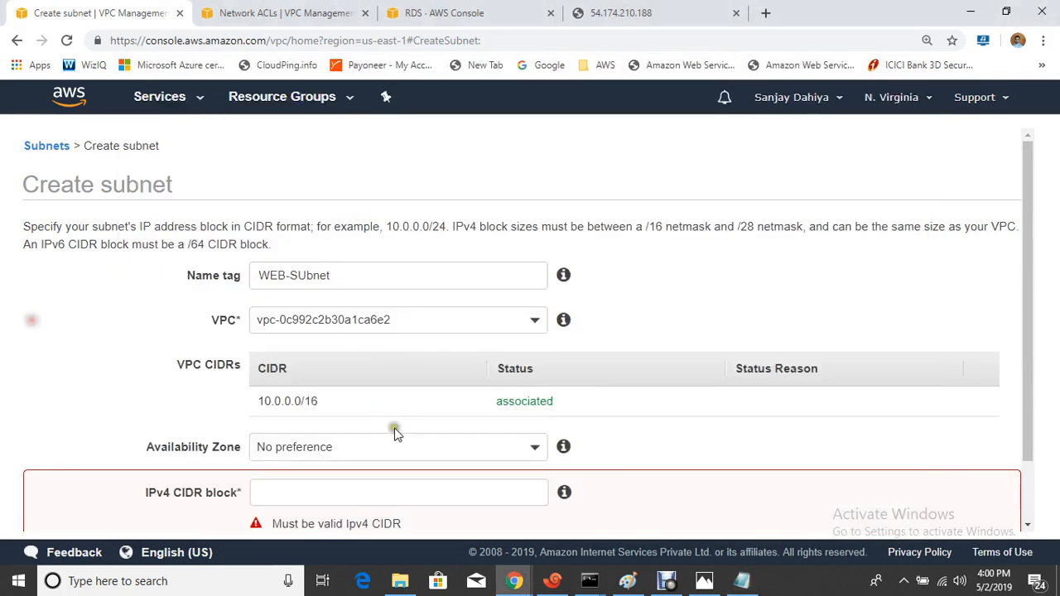
pyautogui.click(352, 495)
pyautogui.hotkey('ctrl', 'v')
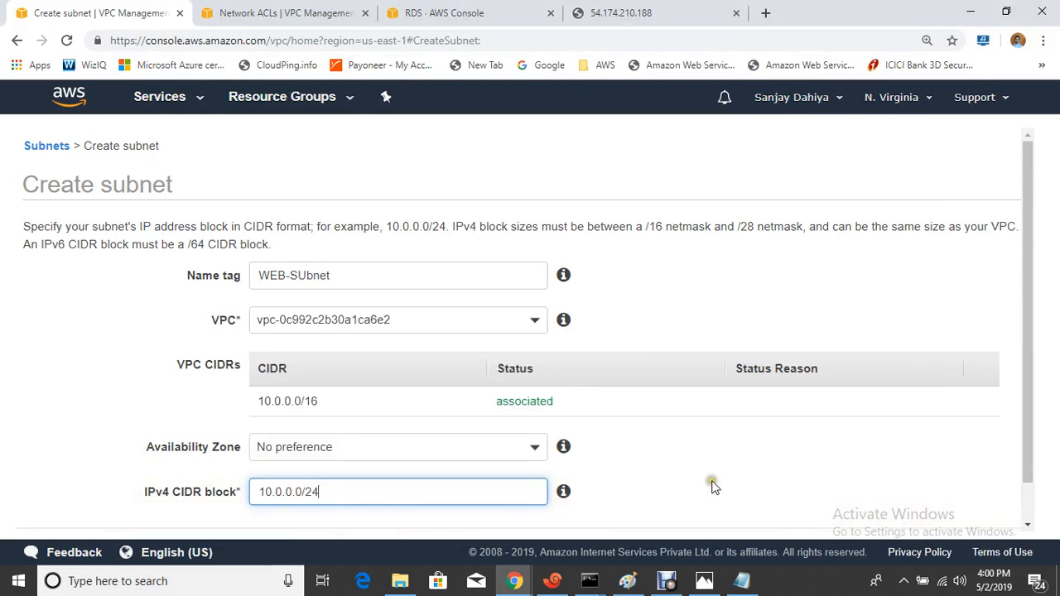
# - Create the web subnet, close the confirmation and select WEB-SUbnet in the subnets list
pyautogui.scroll(-1, 745, 456)
pyautogui.click(983, 508)
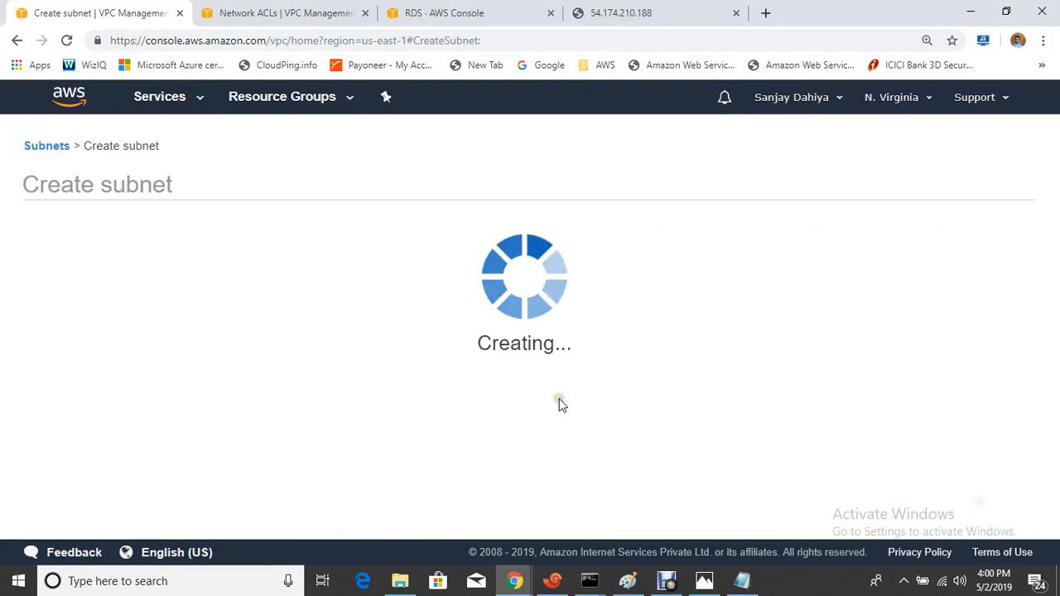
pyautogui.click(792, 338)
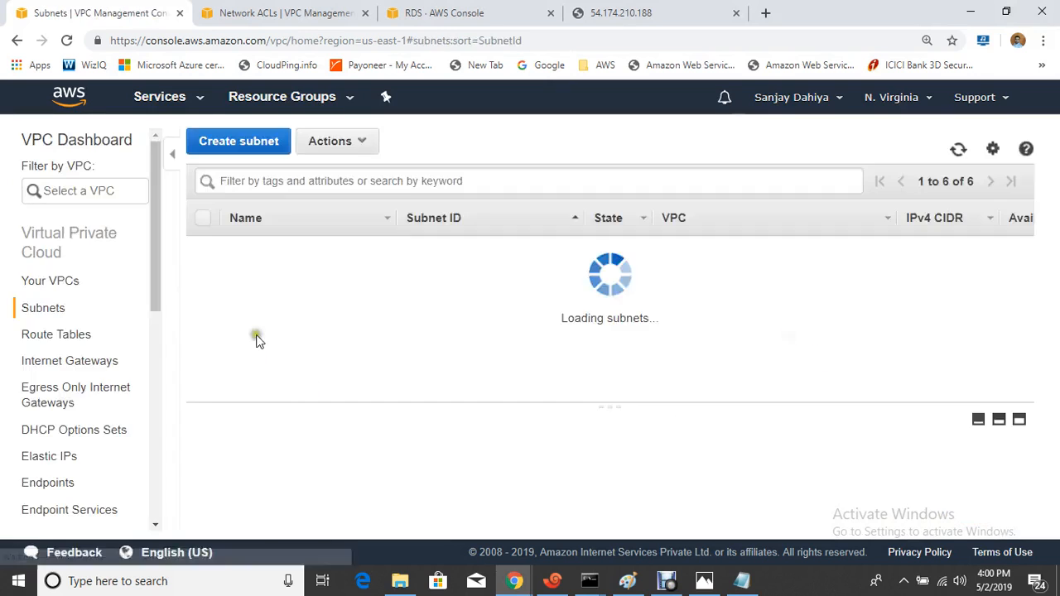
pyautogui.click(199, 247)
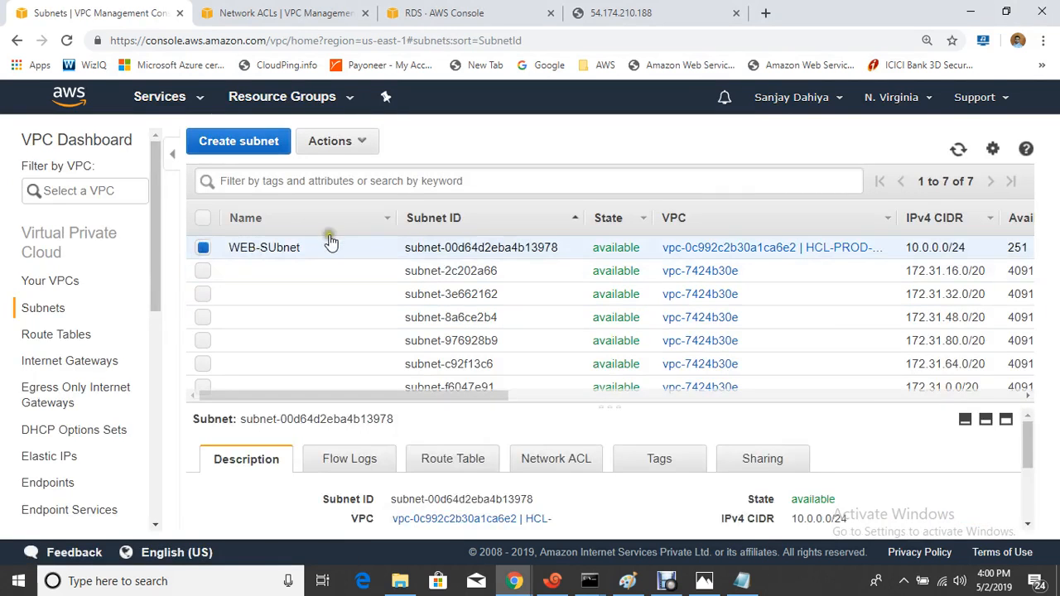
# - Start a second subnet and set its name tag to DB-SUbnet, copied from the Notepad plan
pyautogui.click(230, 142)
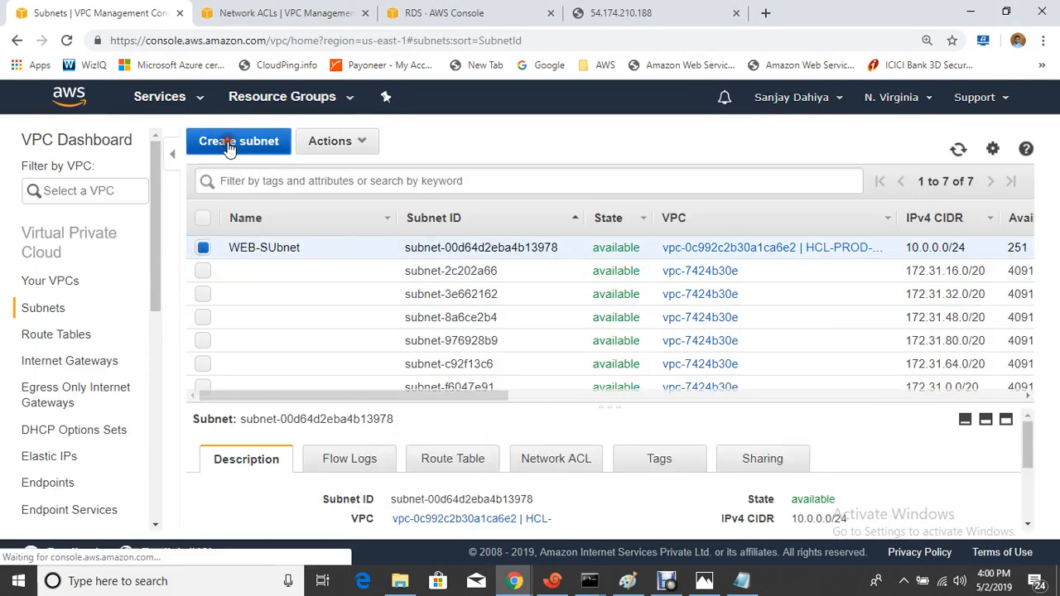
pyautogui.click(738, 586)
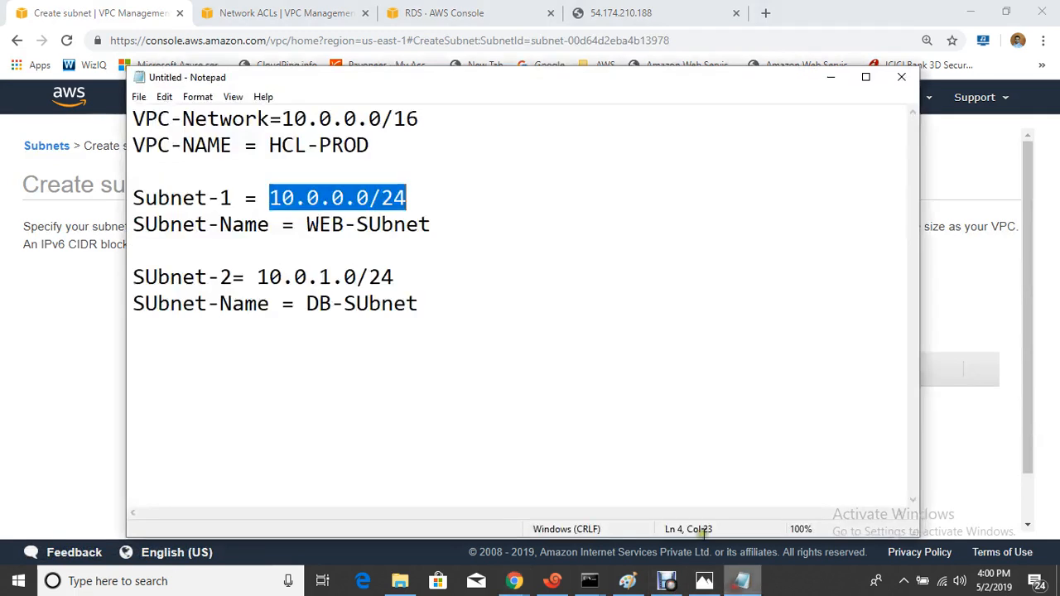
pyautogui.moveTo(306, 303); pyautogui.dragTo(432, 325)
pyautogui.hotkey('ctrl', 'c')
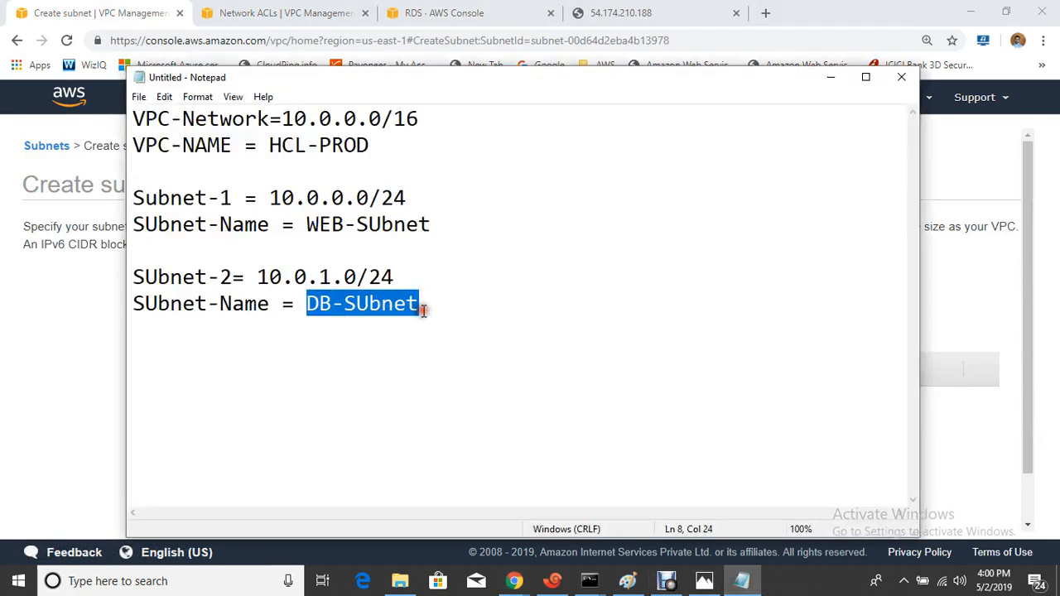
pyautogui.click(74, 354)
pyautogui.click(330, 281)
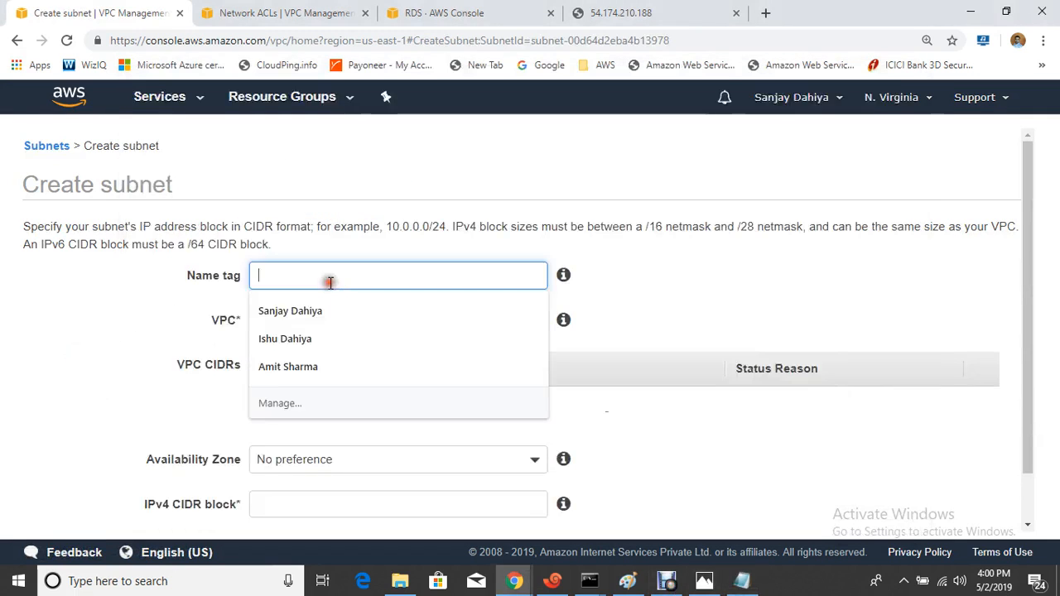
pyautogui.hotkey('ctrl', 'v')
pyautogui.click(164, 320)
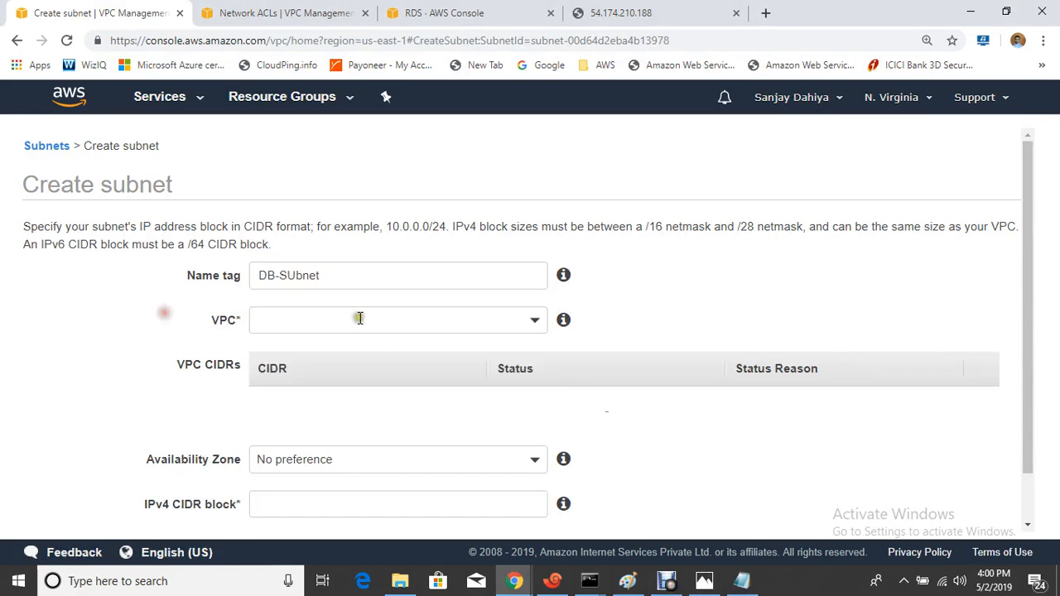
# - Assign the database subnet to HCL-PROD-VPC and set its IPv4 CIDR block to 10.0.1.0/24, copied from the Subnet-2 line in Notepad
pyautogui.click(515, 321)
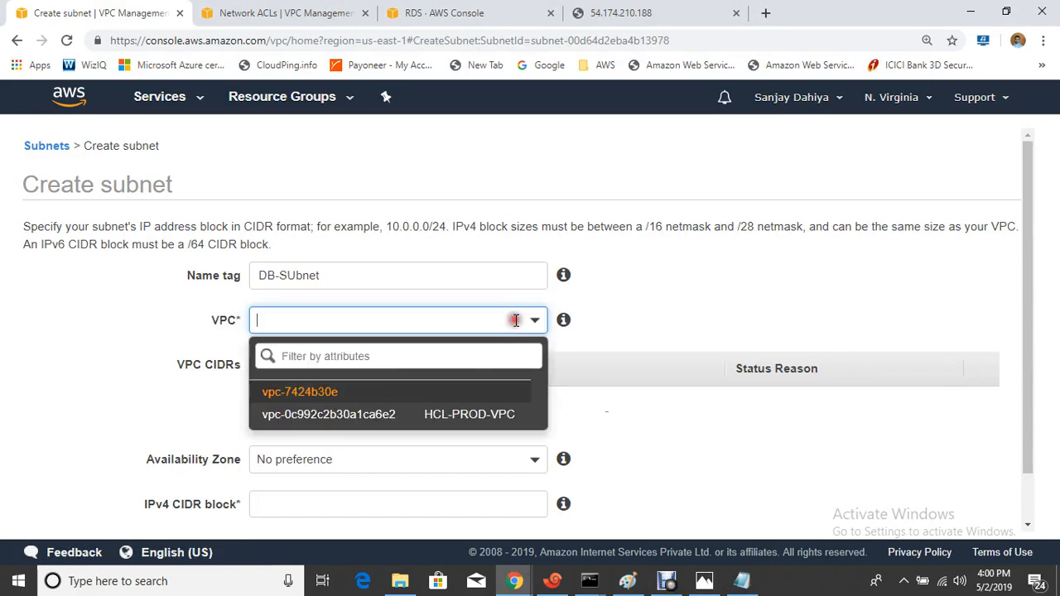
pyautogui.click(323, 421)
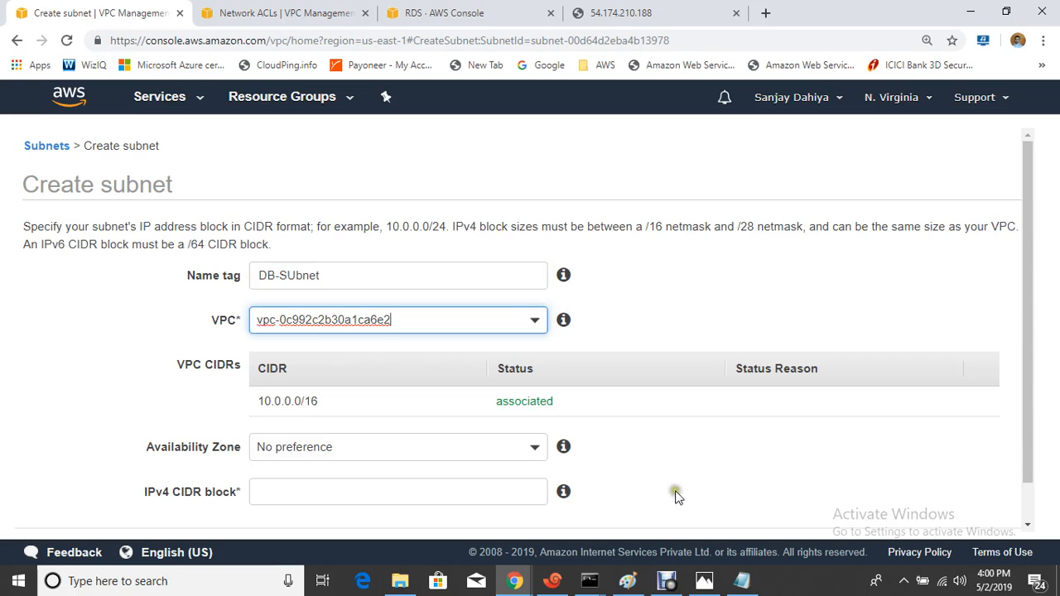
pyautogui.click(270, 491)
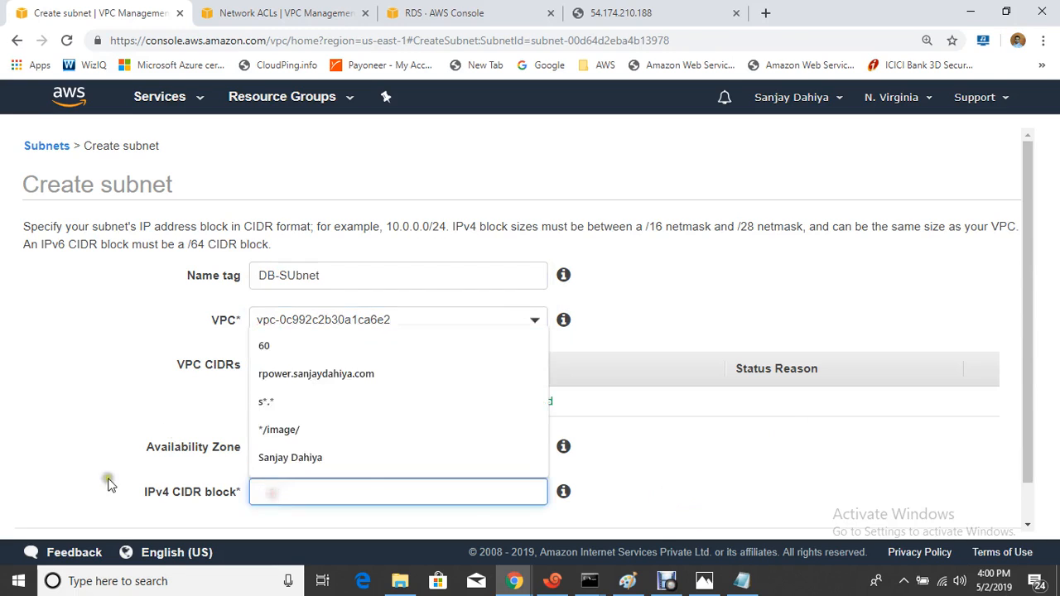
pyautogui.click(742, 580)
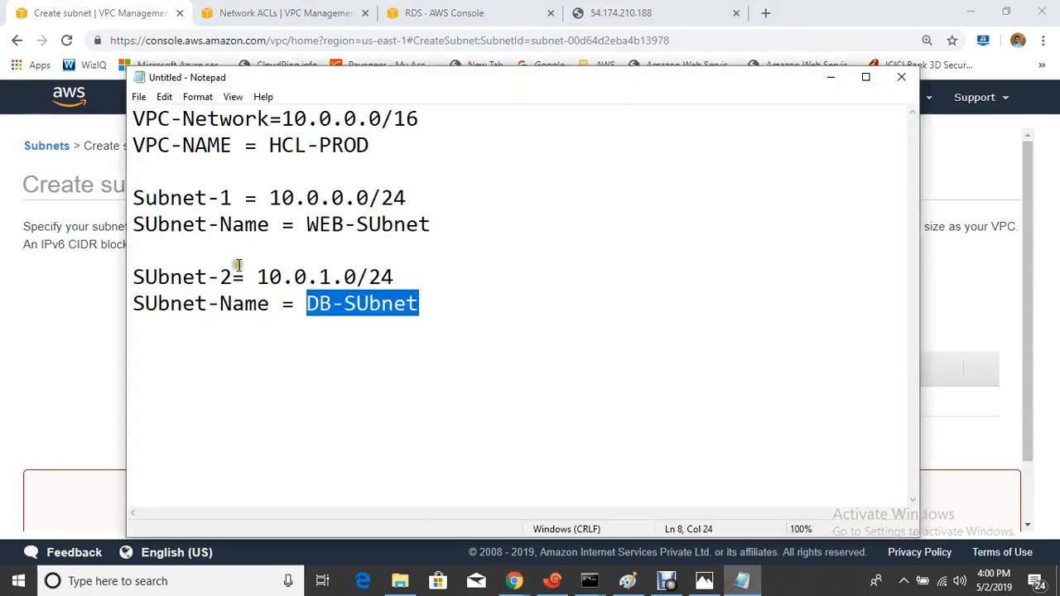
pyautogui.moveTo(260, 277); pyautogui.dragTo(429, 282)
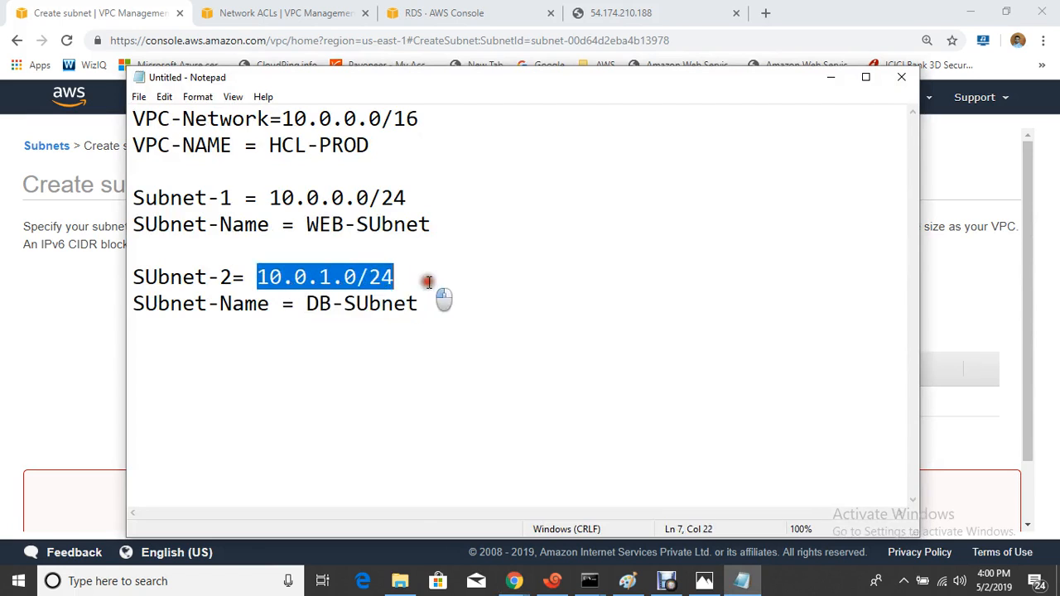
pyautogui.hotkey('ctrl', 'c')
pyautogui.click(33, 401)
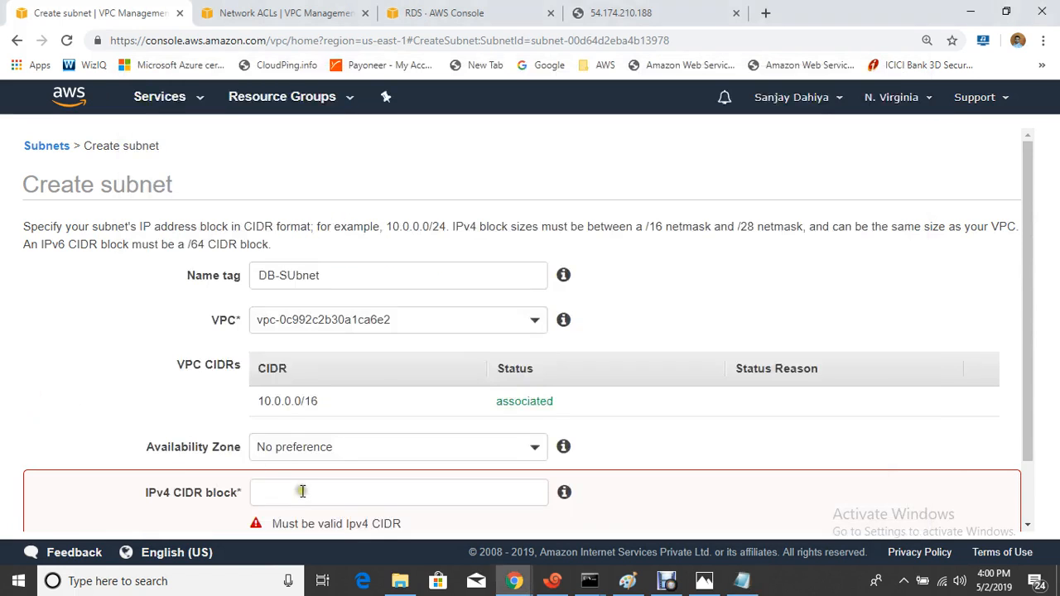
pyautogui.click(269, 491)
pyautogui.hotkey('ctrl', 'v')
pyautogui.scroll(-1, 663, 472)
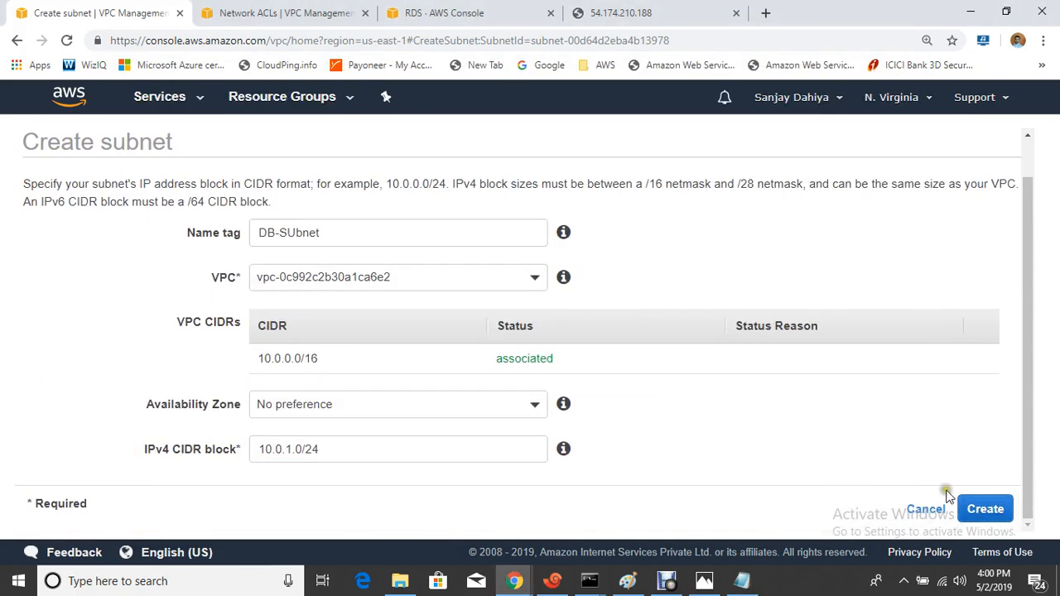
# - Create the database subnet, close the confirmation and check the listed subnets against the Notepad plan
pyautogui.click(986, 506)
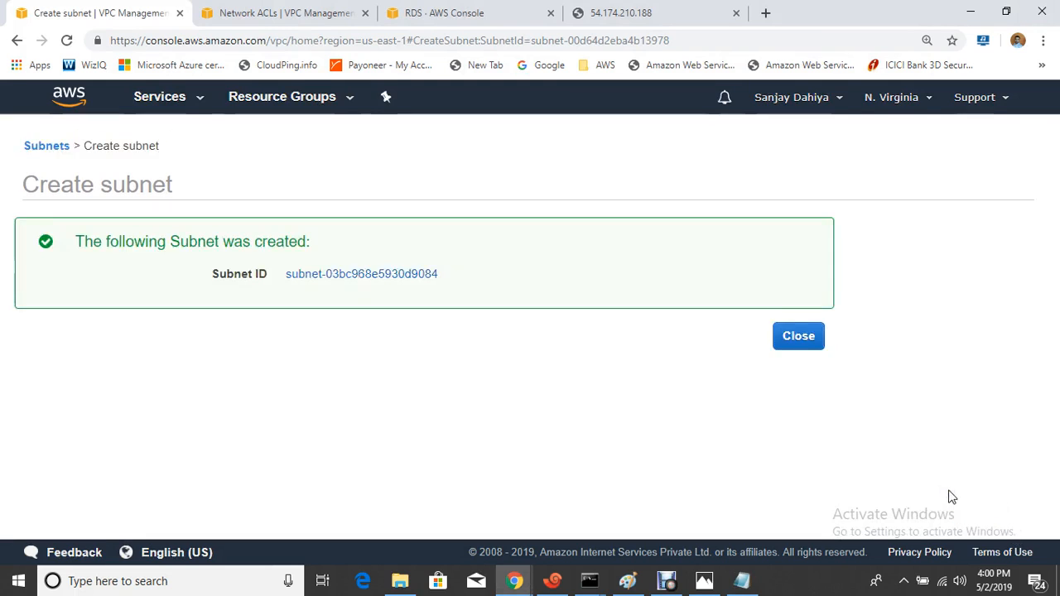
pyautogui.click(798, 341)
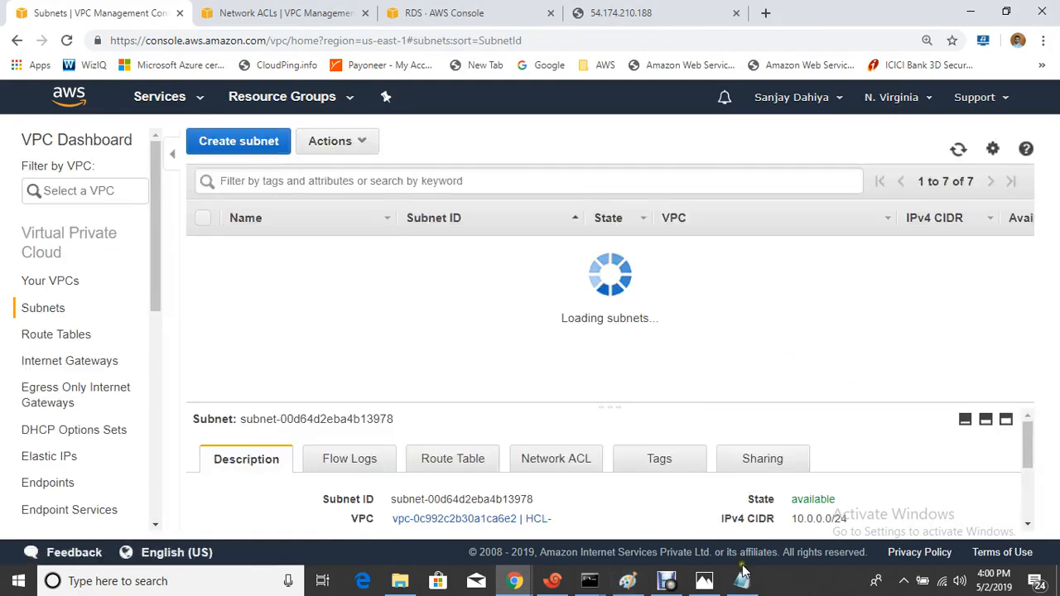
pyautogui.hotkey('alt', 'Tab')
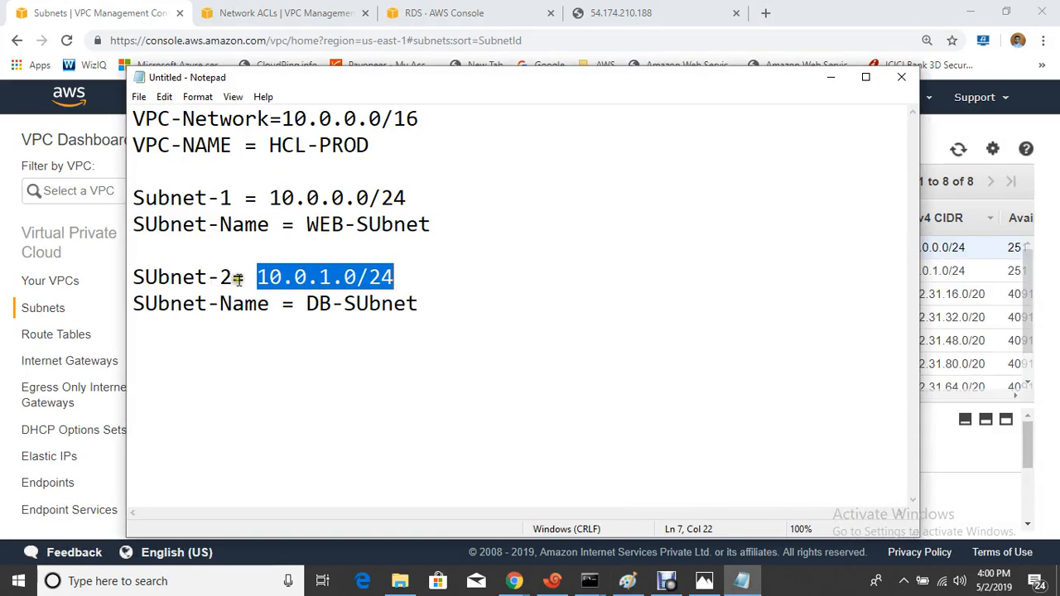
pyautogui.click(956, 465)
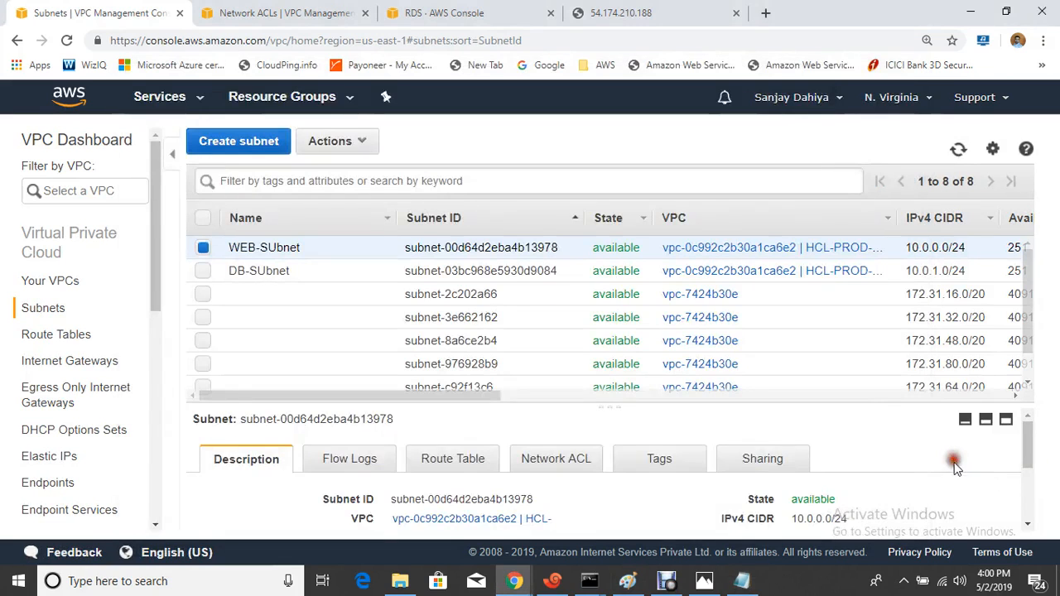
pyautogui.click(199, 272)
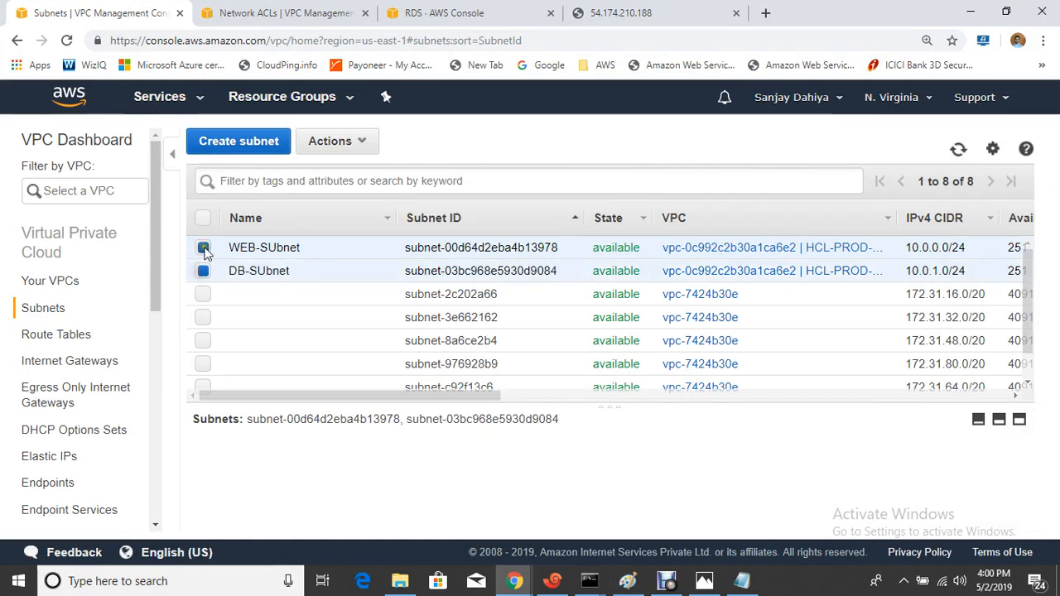
pyautogui.click(203, 246)
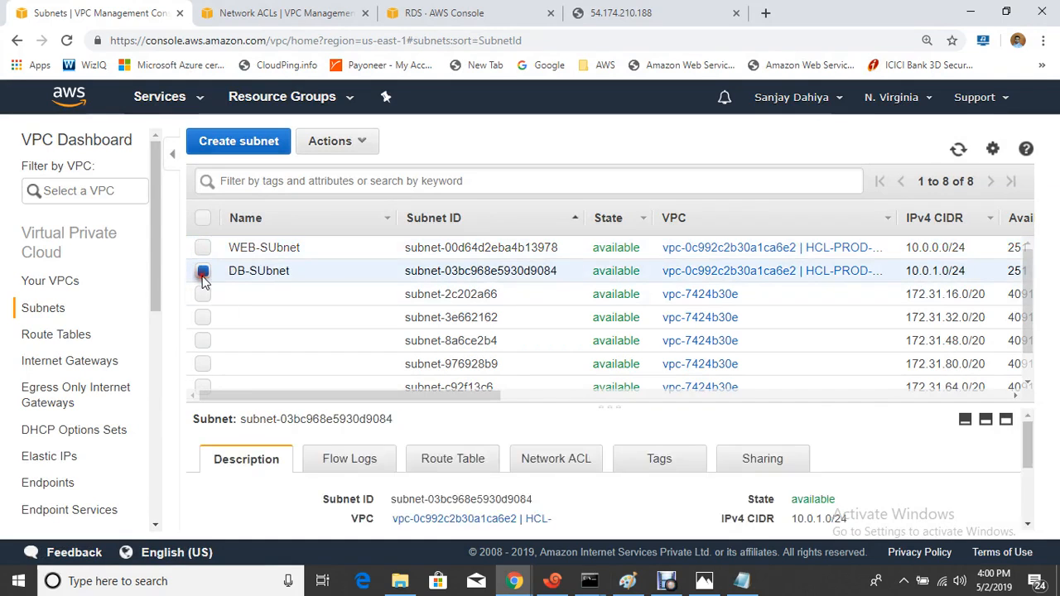
pyautogui.click(203, 272)
# - Open EC2 and start launching an instance from the 64-bit (x86) Red Hat Enterprise Linux 7.6 image, keeping the default instance type
pyautogui.click(66, 108)
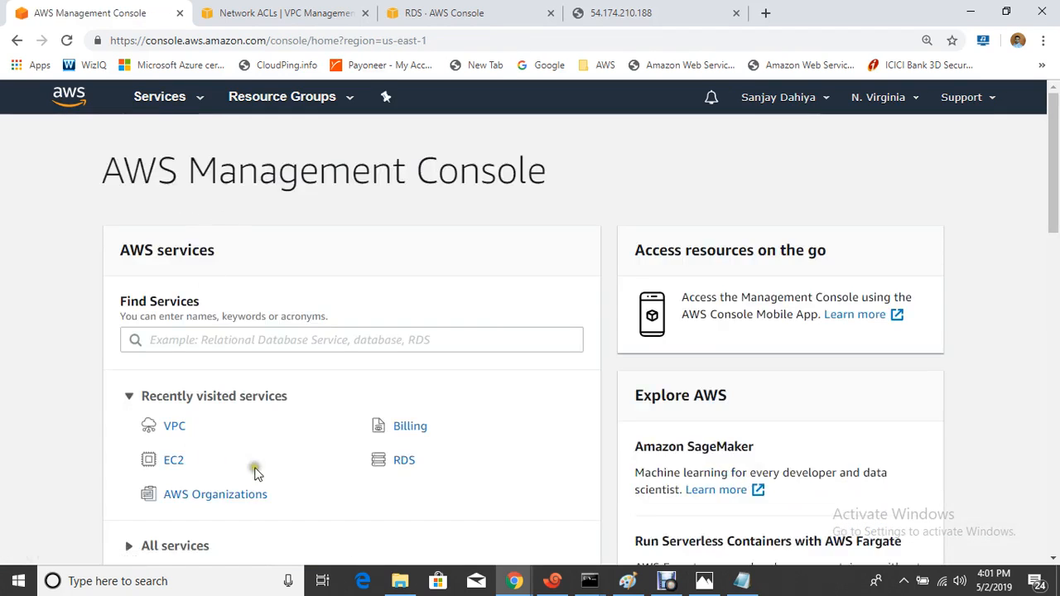
pyautogui.click(173, 458)
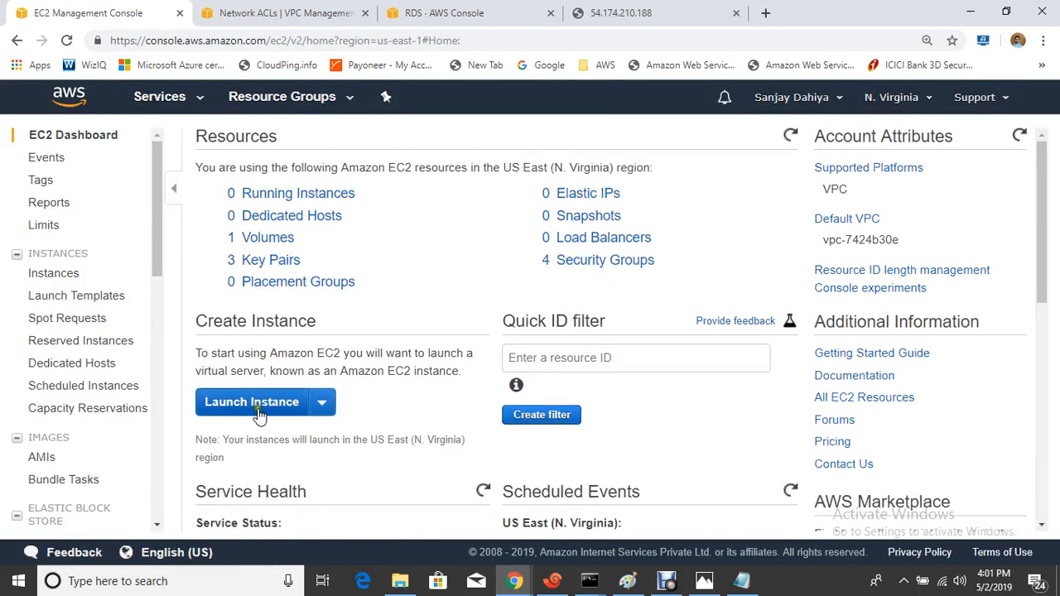
pyautogui.click(277, 406)
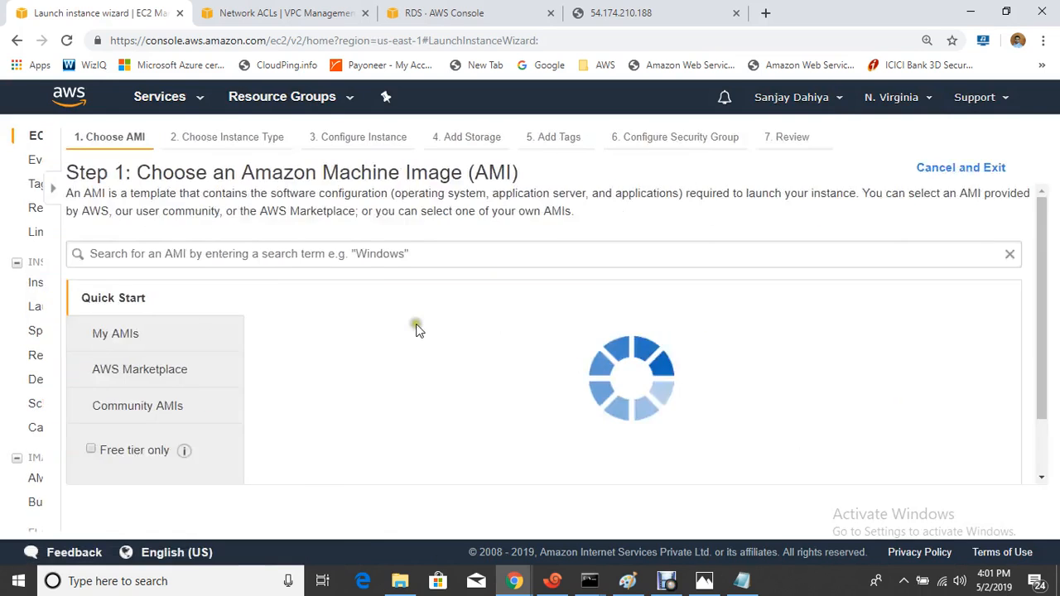
pyautogui.scroll(-4, 517, 327)
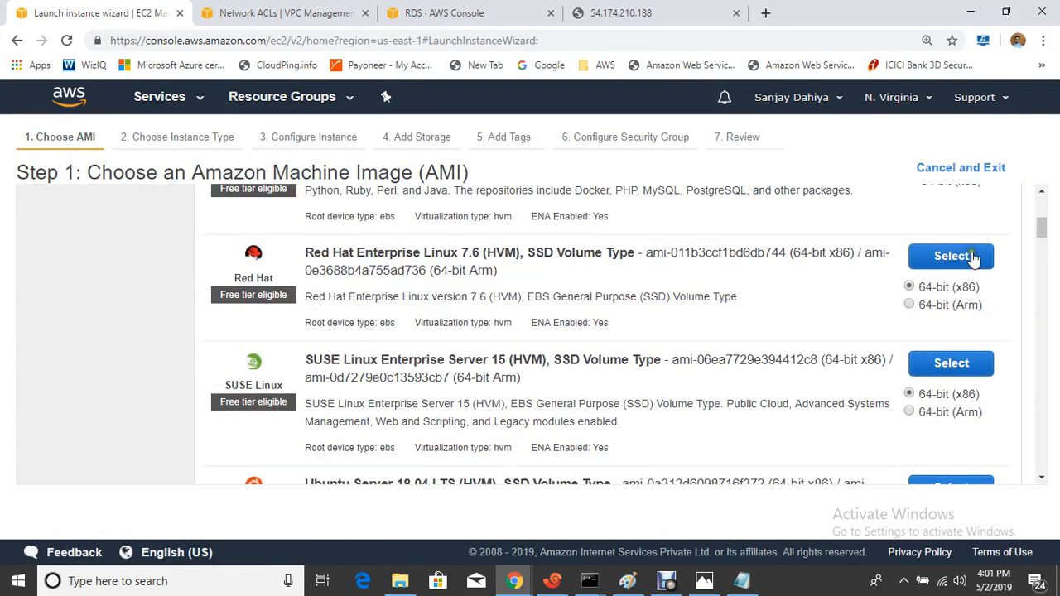
pyautogui.click(974, 258)
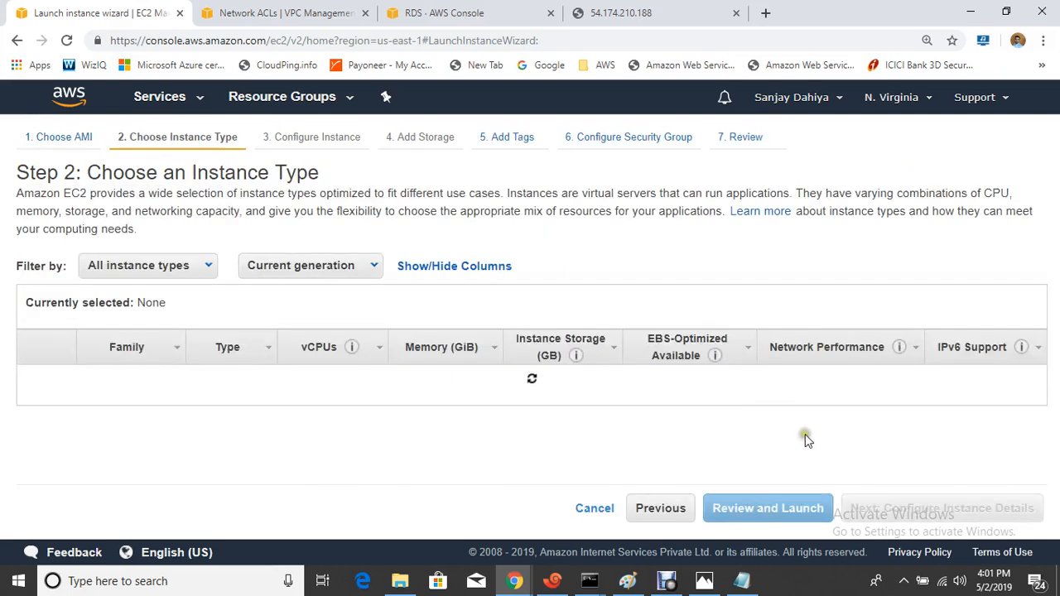
pyautogui.click(958, 508)
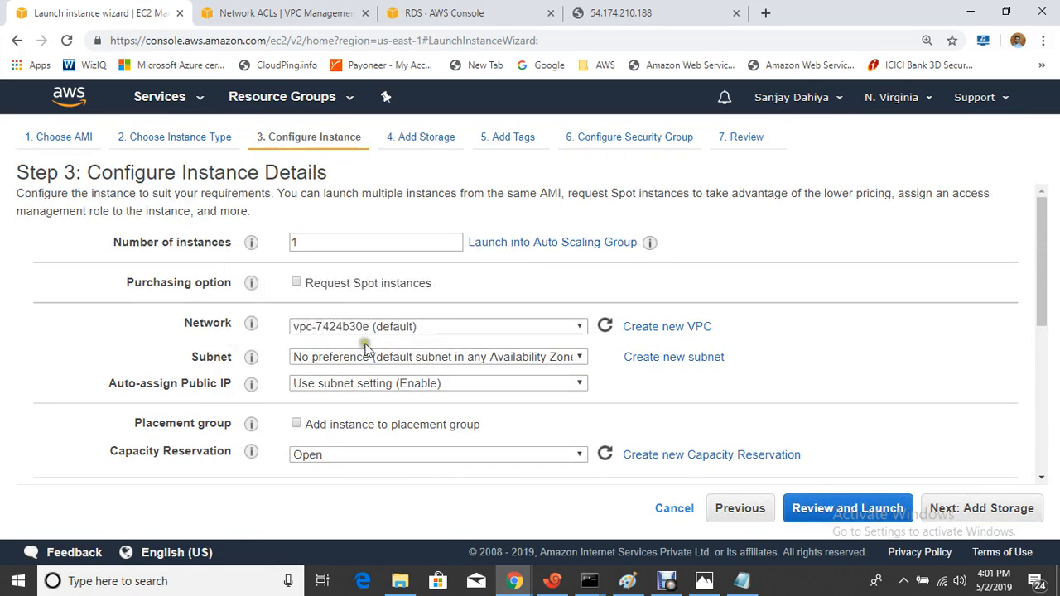
# - Set the instance's network to HCL-PROD-VPC and its subnet to WEB-SUbnet, and enable auto-assignment of a public IP
pyautogui.click(467, 328)
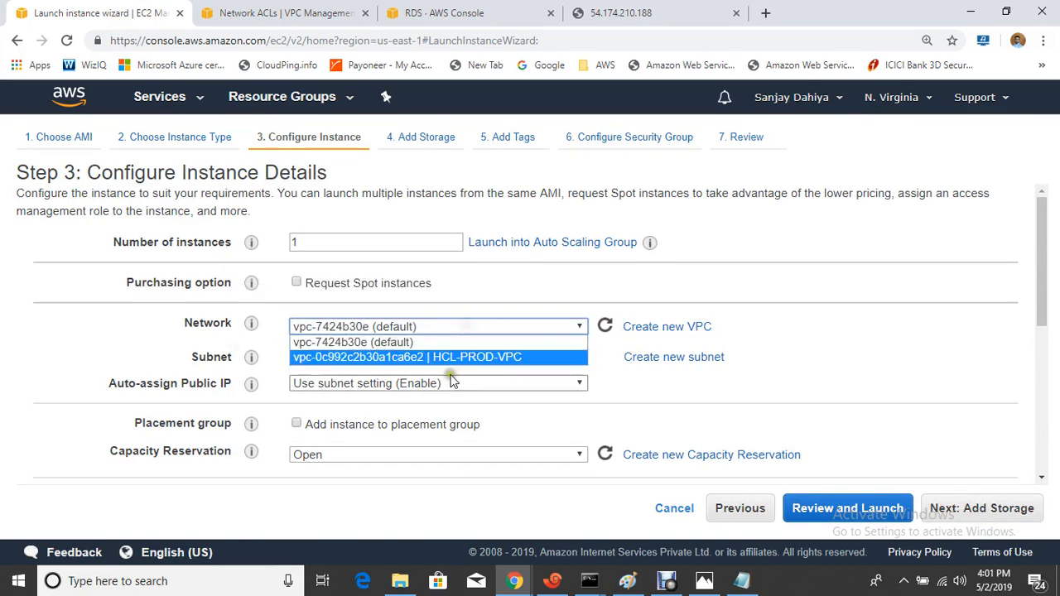
pyautogui.click(409, 359)
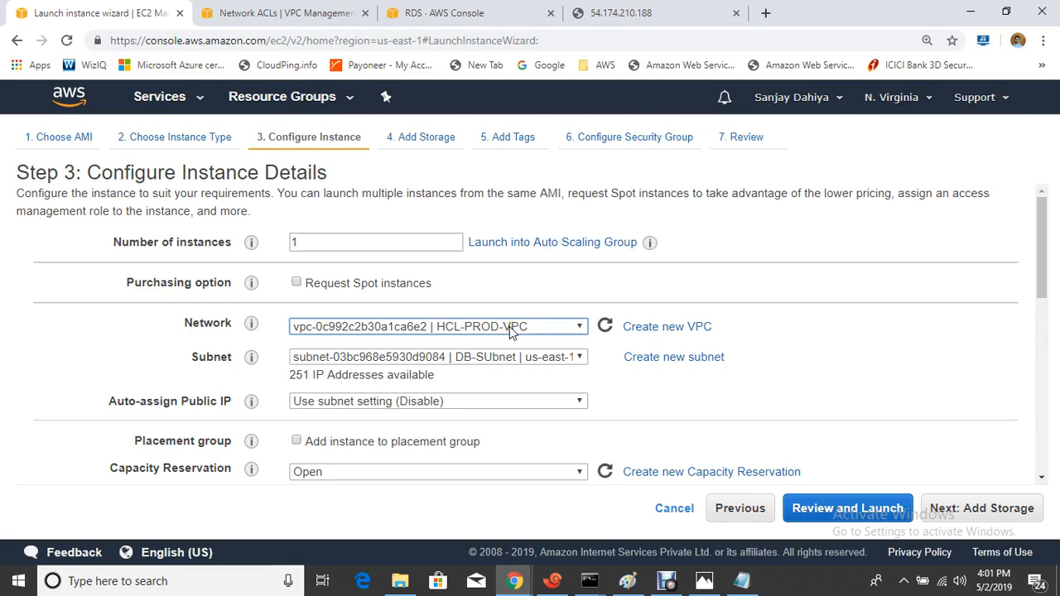
pyautogui.click(420, 358)
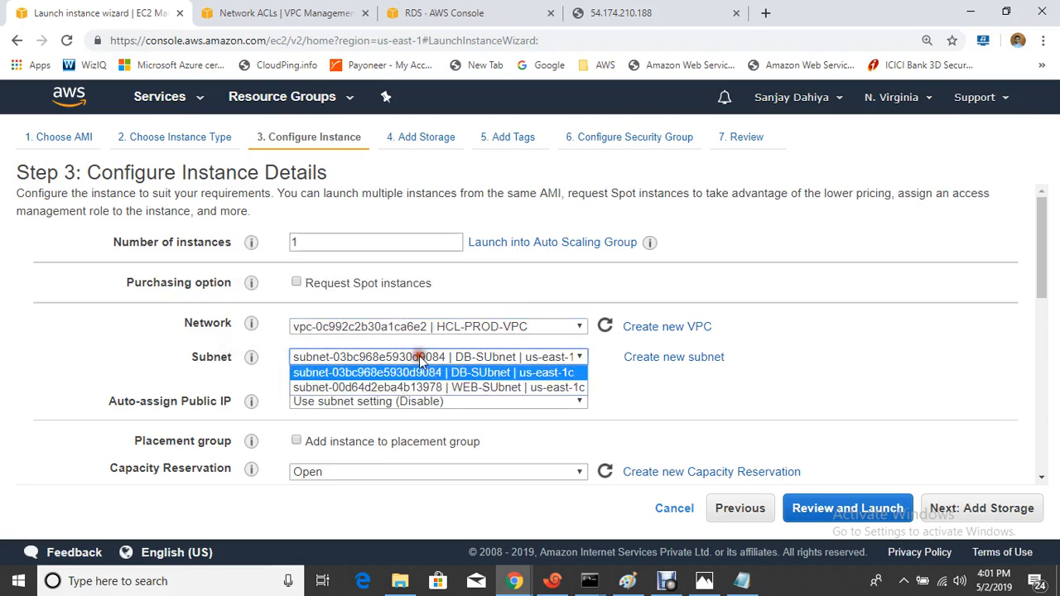
pyautogui.click(462, 389)
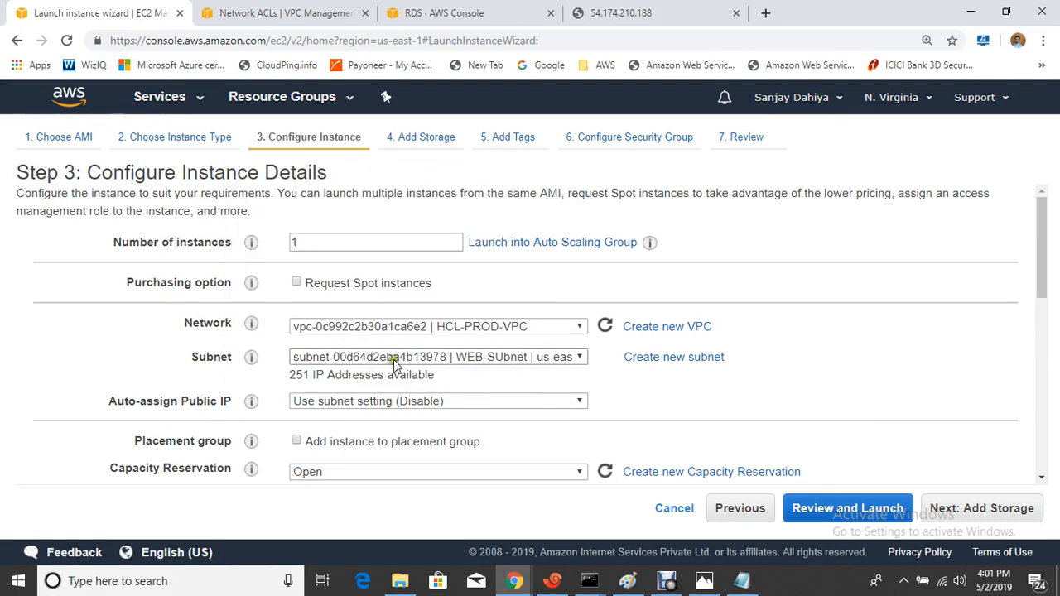
pyautogui.click(483, 403)
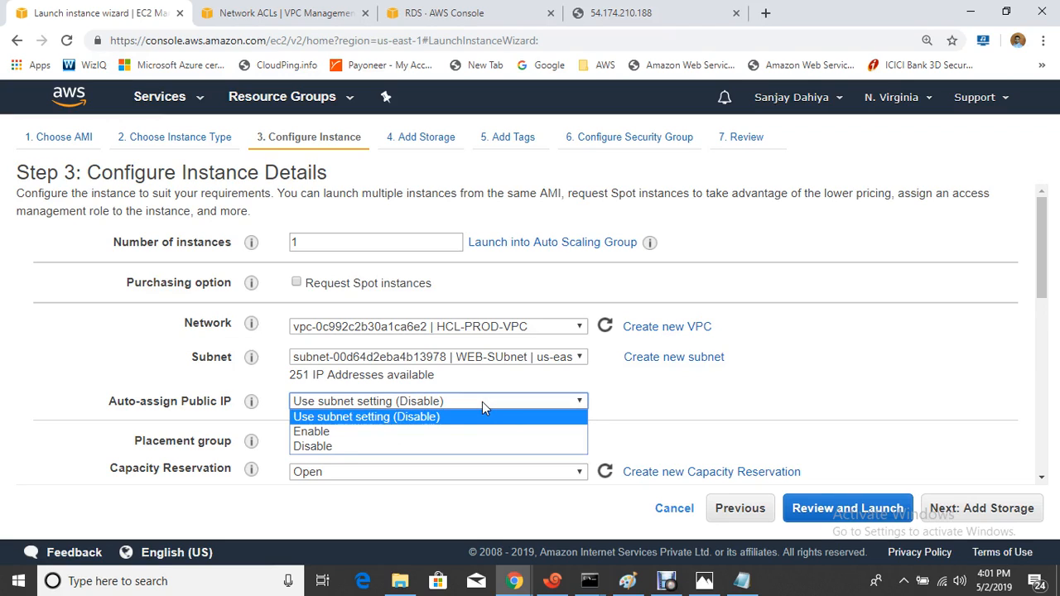
pyautogui.click(346, 432)
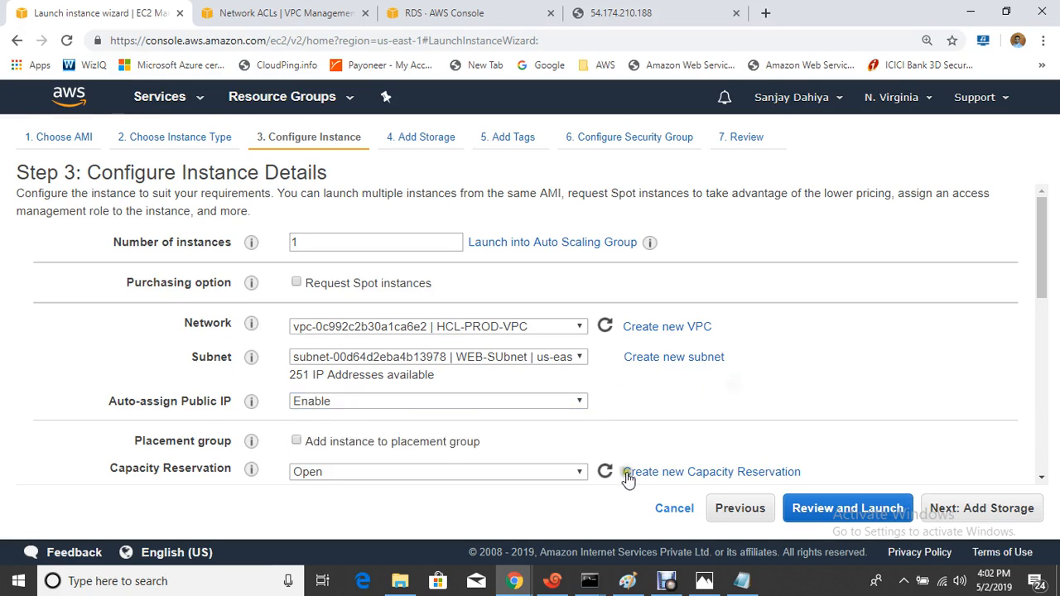
# - Keep the default storage and add a tag with key Name and value Web-Server to the instance
pyautogui.click(1023, 508)
pyautogui.click(997, 510)
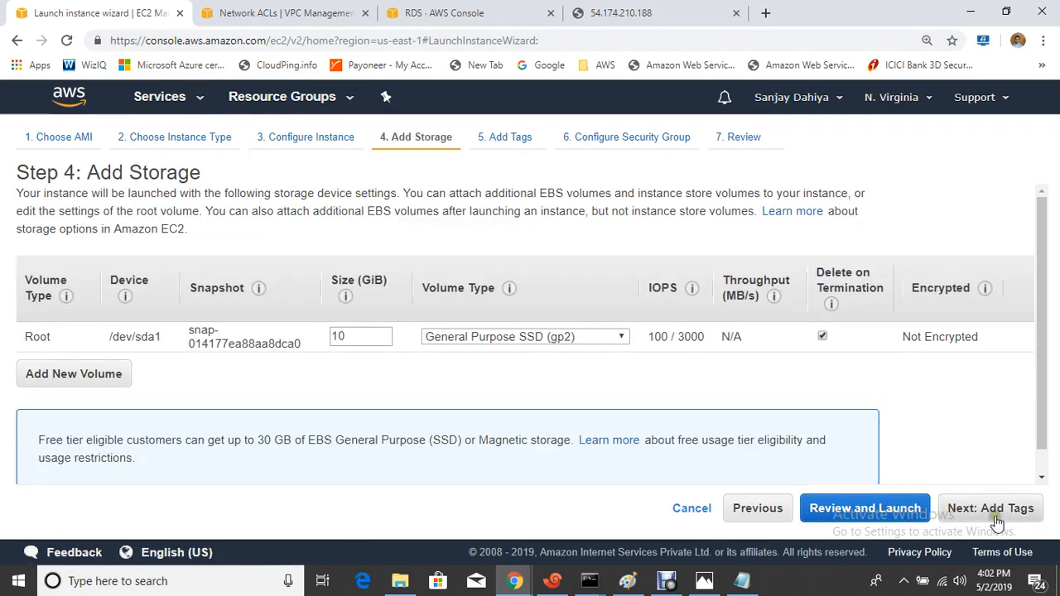
pyautogui.click(38, 406)
pyautogui.write('Name')
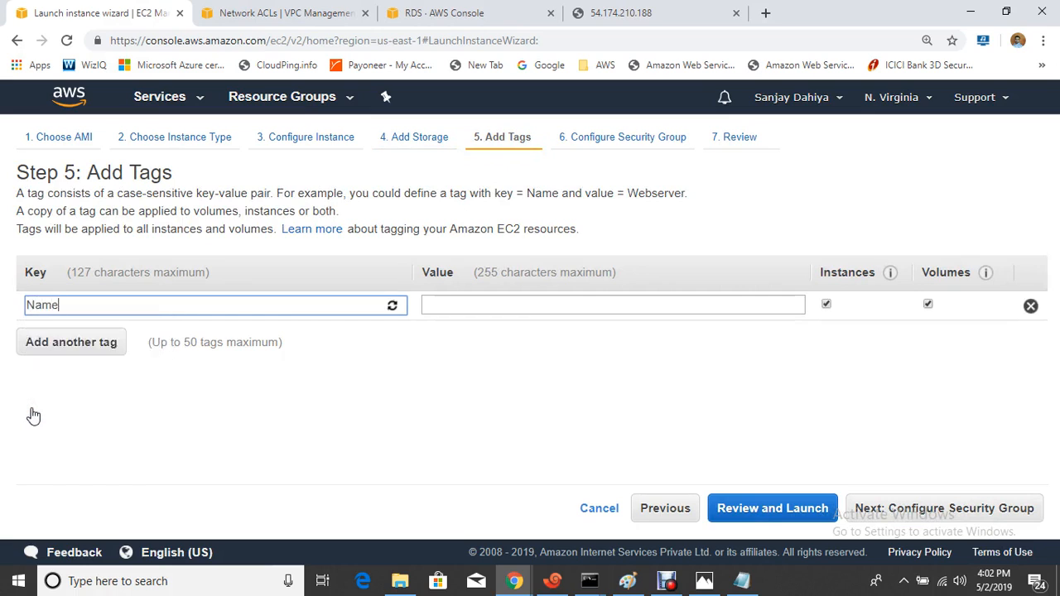
pyautogui.press('Tab')
pyautogui.write('Web-')
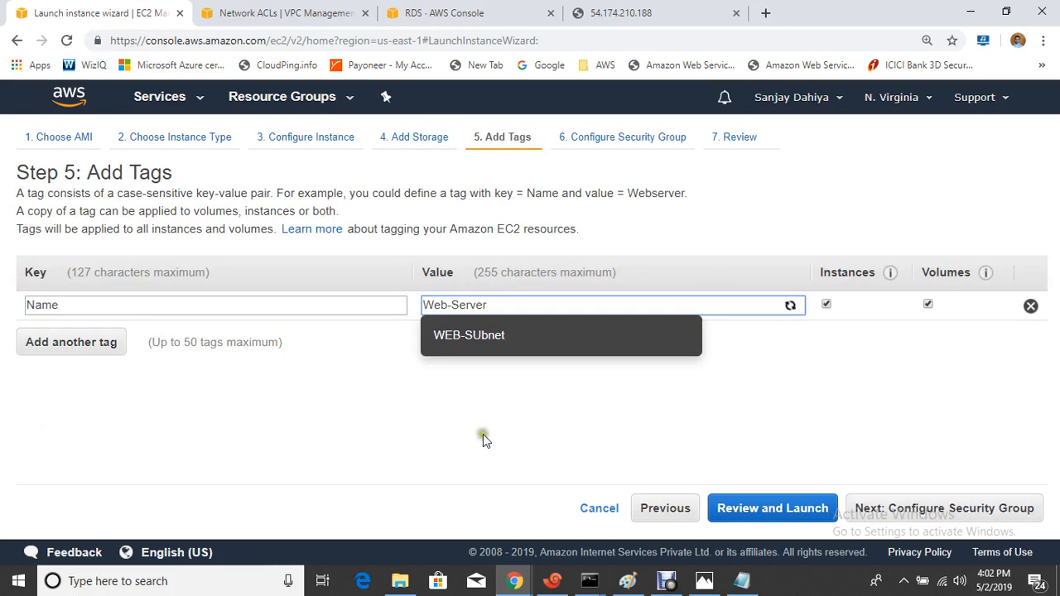
pyautogui.click(804, 390)
# - Accept the default new security group with its SSH rule and launch the instance with the existing key pair master
pyautogui.click(970, 511)
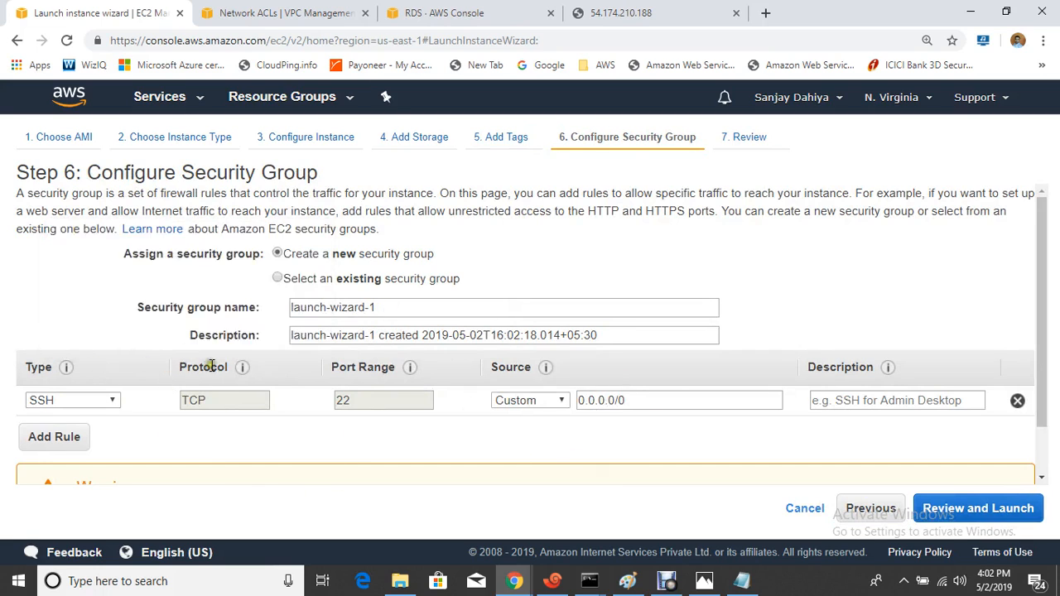
pyautogui.click(978, 509)
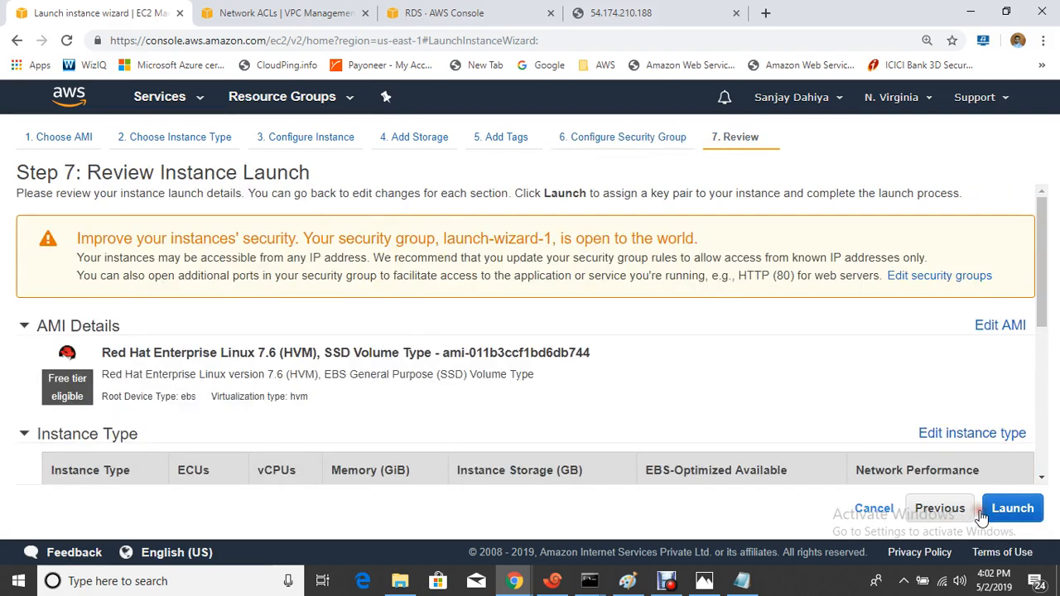
pyautogui.click(1023, 508)
pyautogui.click(392, 380)
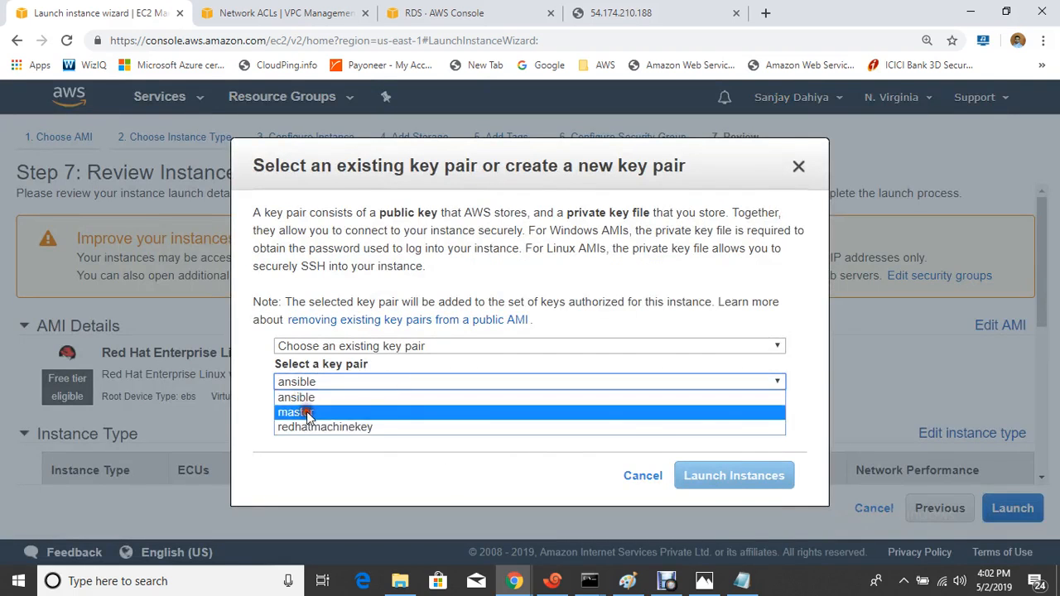
pyautogui.click(307, 412)
pyautogui.click(315, 414)
pyautogui.click(702, 480)
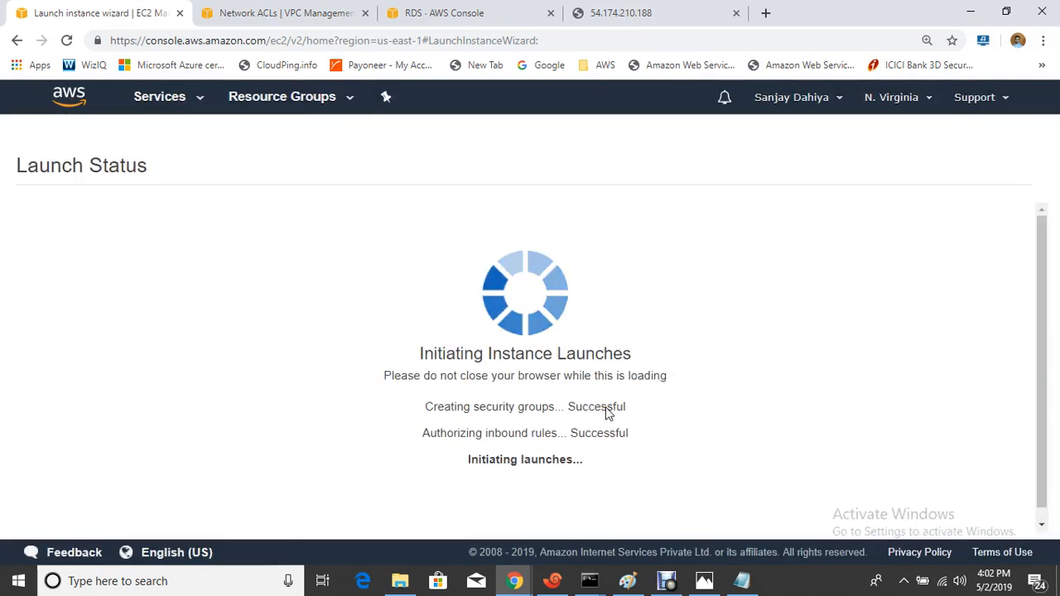
# - View the instances list and refresh it to check the Web-Server instance's state
pyautogui.scroll(-3, 1040, 337)
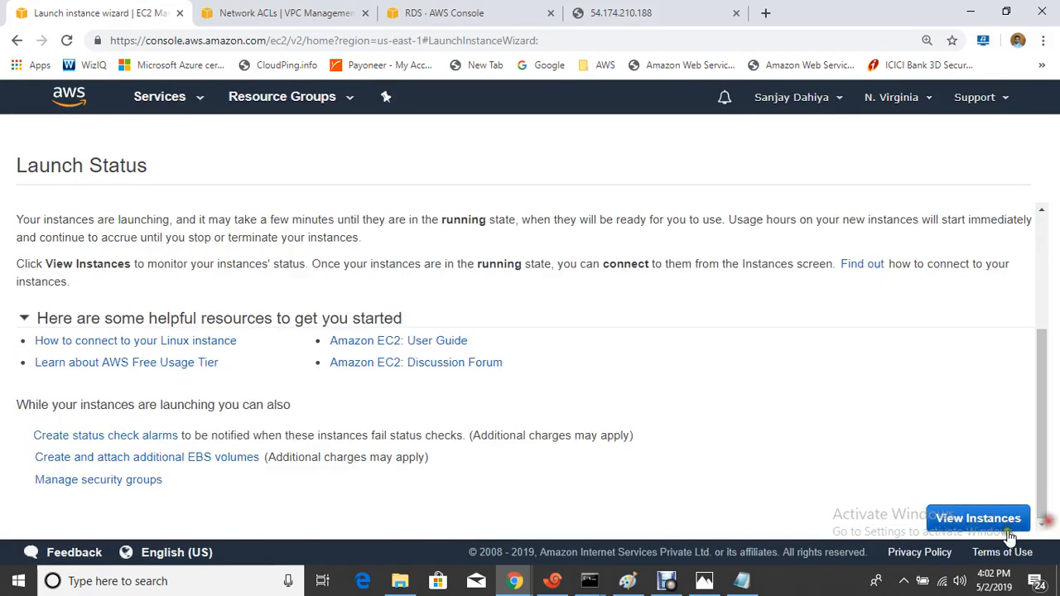
pyautogui.click(976, 515)
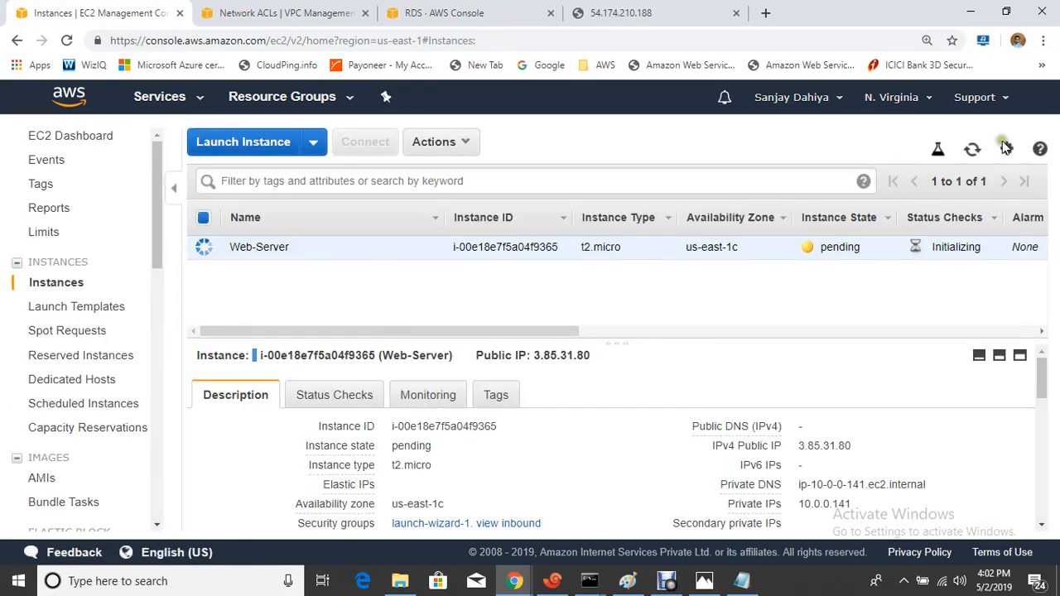
pyautogui.click(972, 149)
# - Start launching another instance from the Red Hat Enterprise Linux 7.6 (HVM) 64-bit (x86) image with the default t2.micro type
pyautogui.click(256, 143)
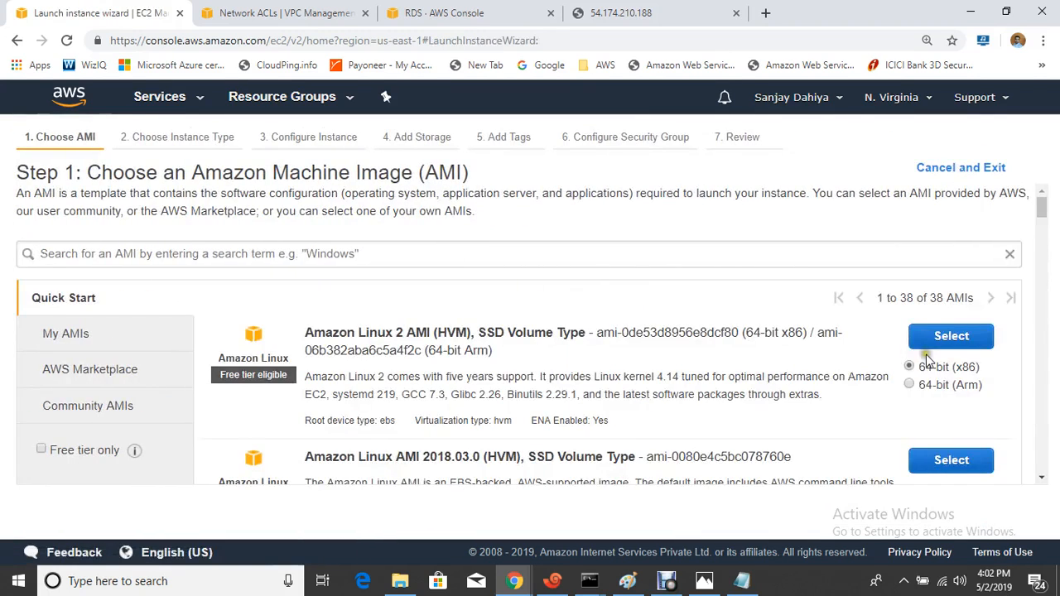
pyautogui.scroll(-5, 926, 357)
pyautogui.scroll(2, 925, 323)
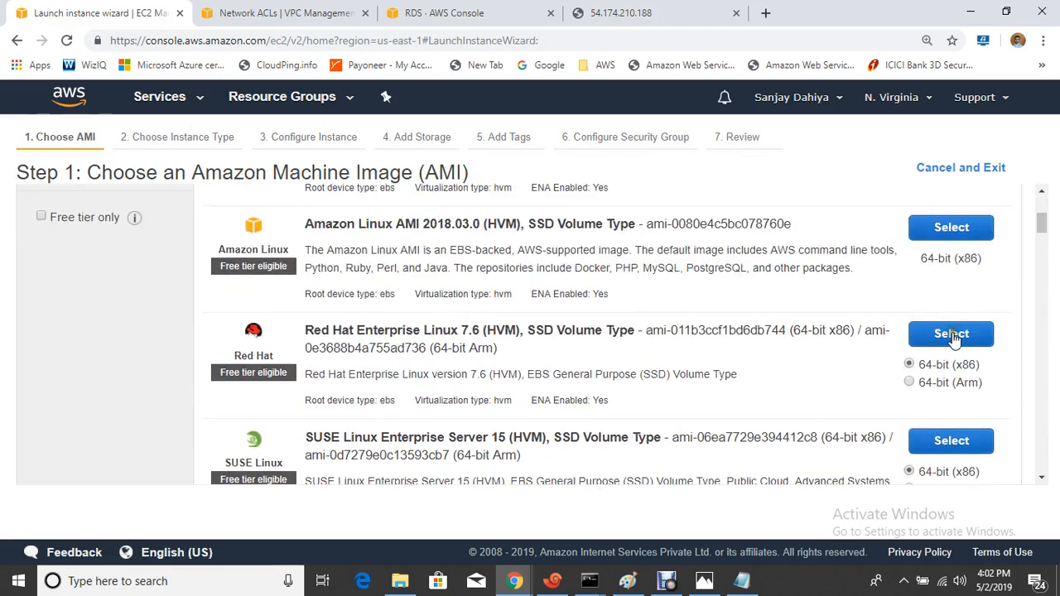
pyautogui.click(952, 334)
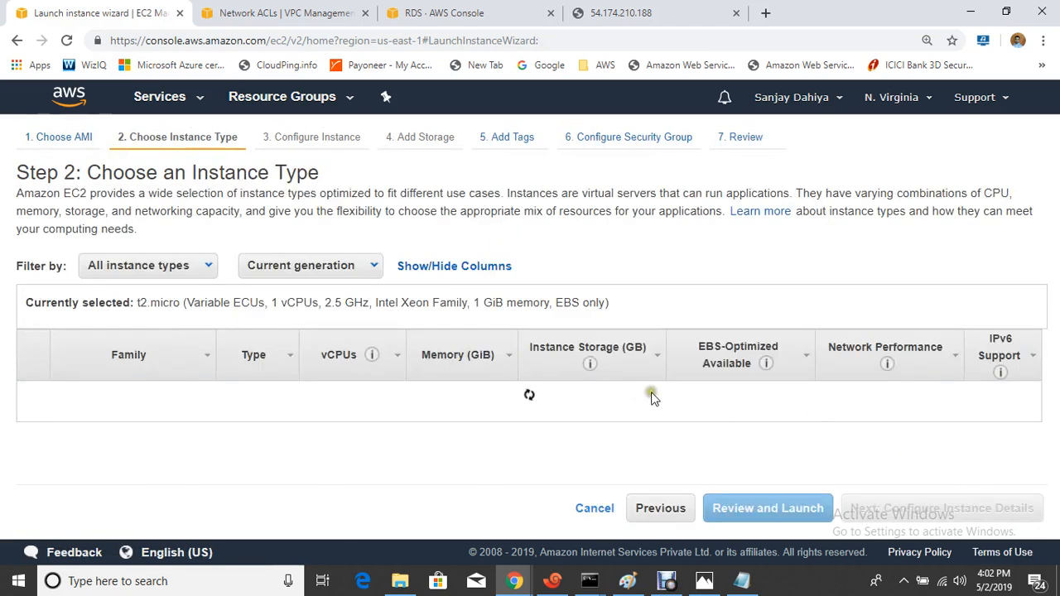
pyautogui.click(937, 507)
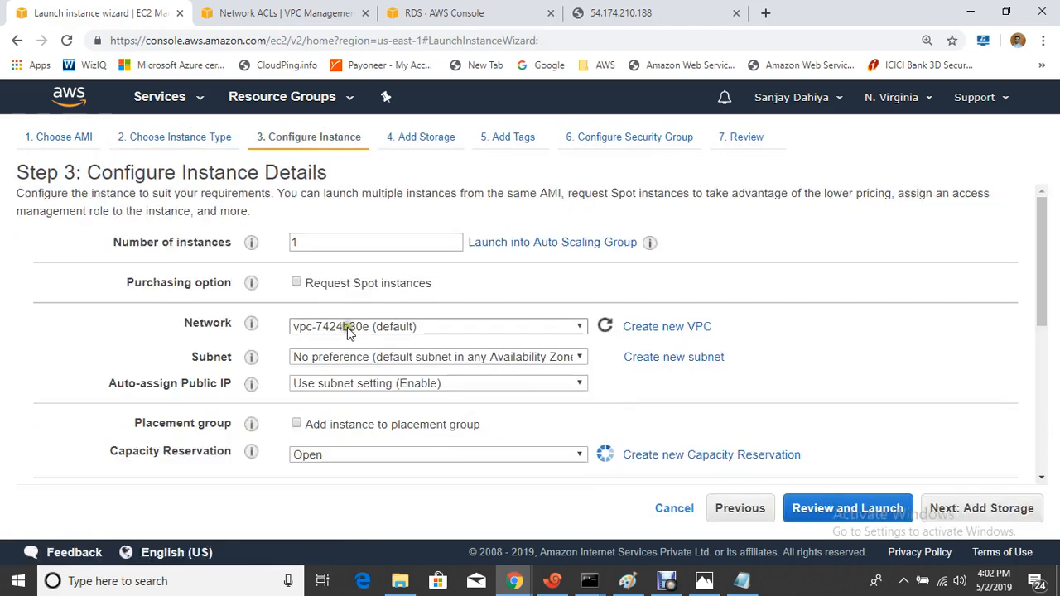
# - Set the instance's network to HCL-PROD-VPC and its subnet to DB-SUbnet, keeping the subnet's default public IP setting
pyautogui.click(350, 326)
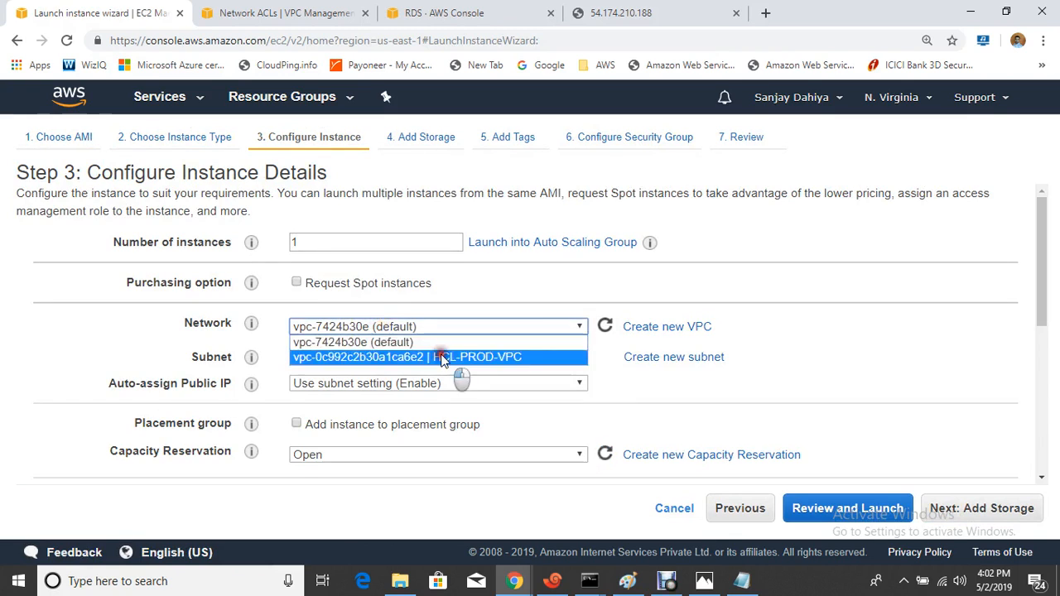
pyautogui.click(459, 362)
pyautogui.click(464, 358)
pyautogui.click(466, 372)
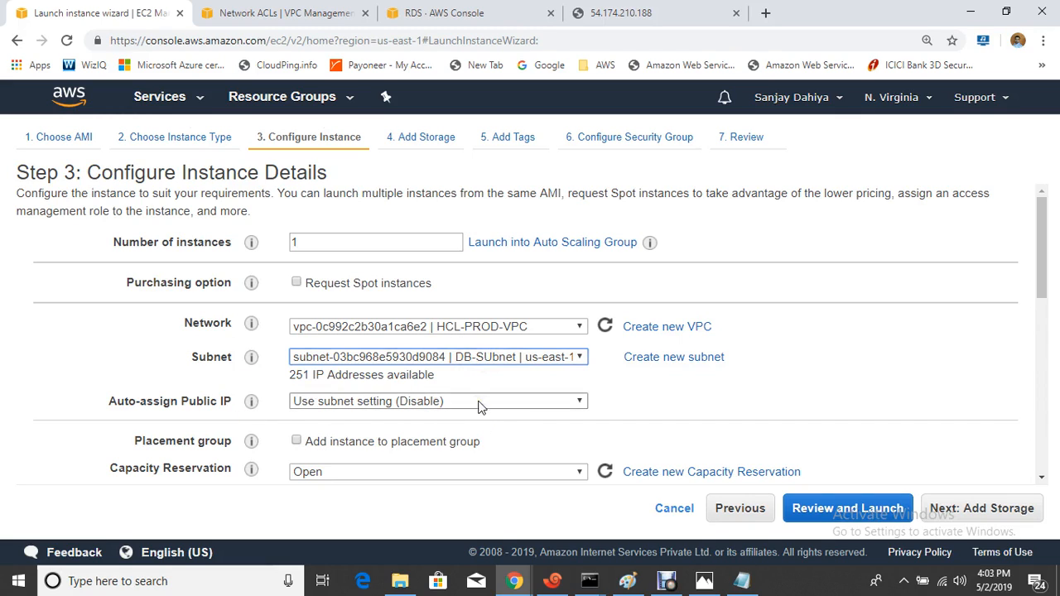
pyautogui.click(654, 410)
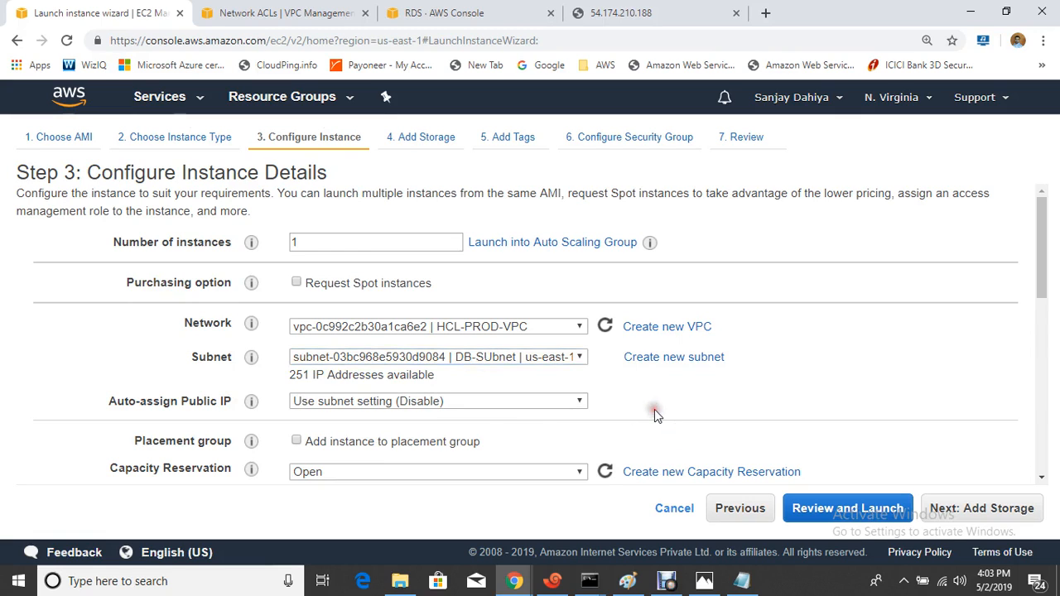
# - Accept the default storage and tag the instance with key Name and value DB-Server
pyautogui.click(979, 509)
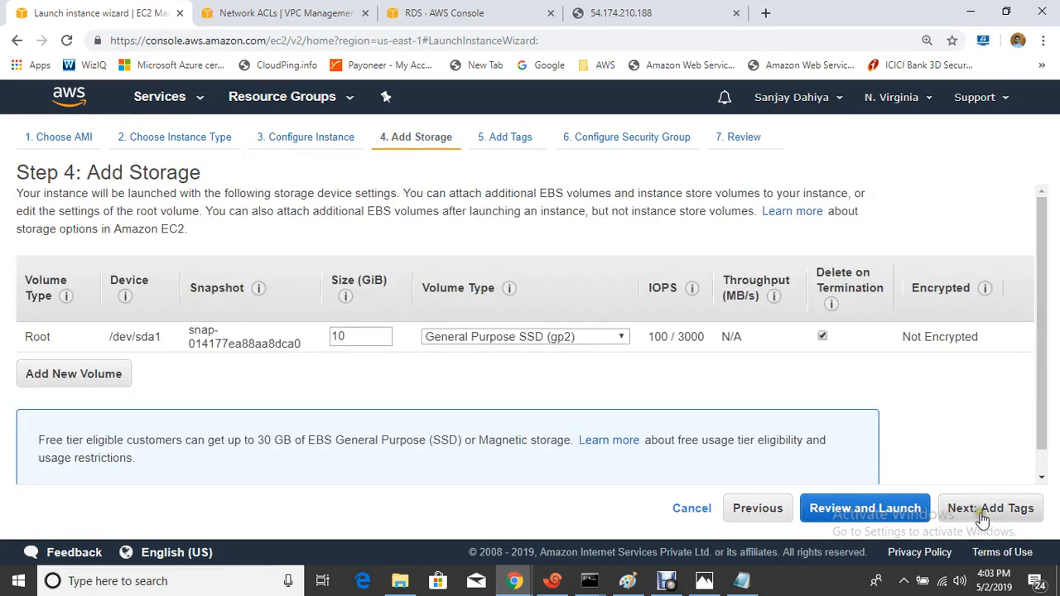
pyautogui.click(982, 515)
pyautogui.click(81, 409)
pyautogui.write('N')
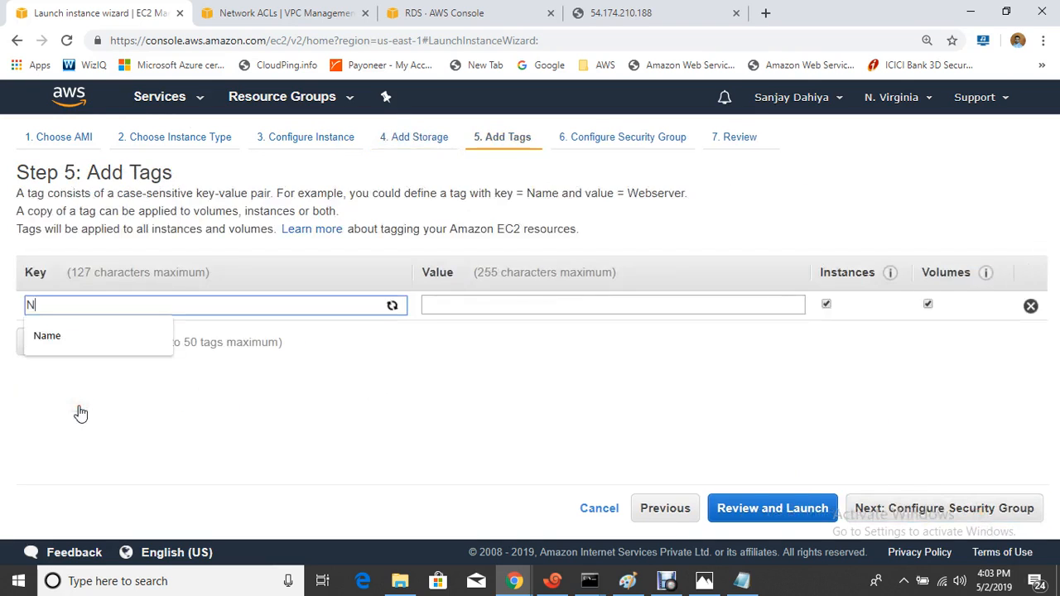
pyautogui.write('ame')
pyautogui.press('Tab')
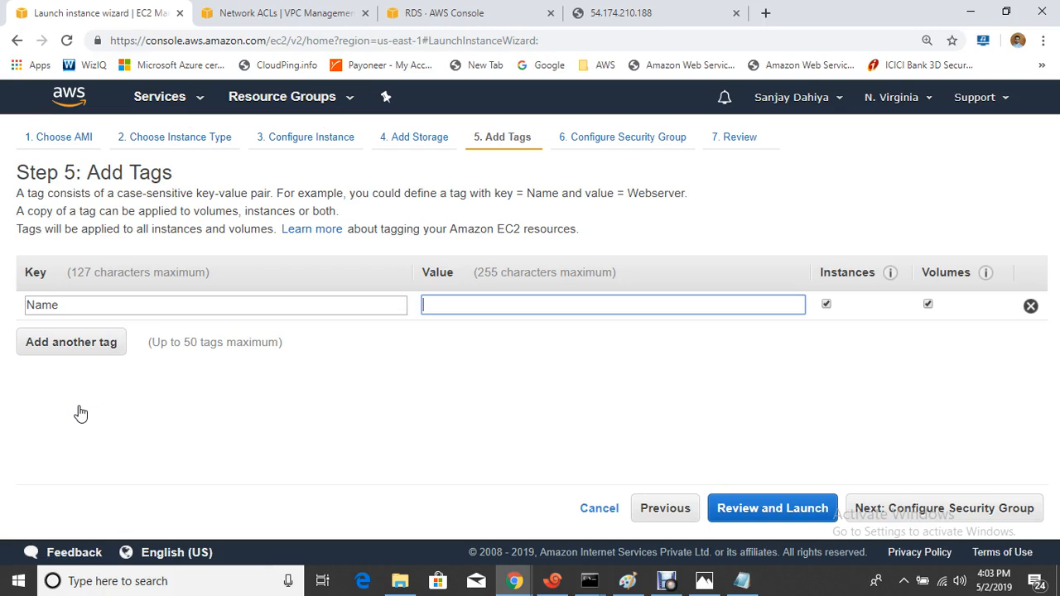
pyautogui.write('DB-Server')
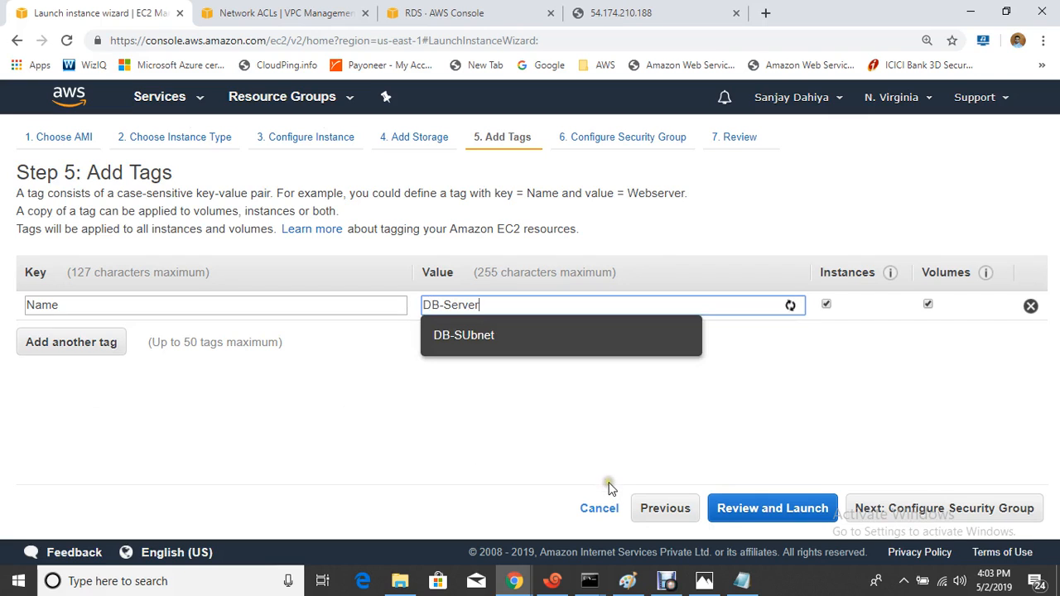
pyautogui.click(740, 419)
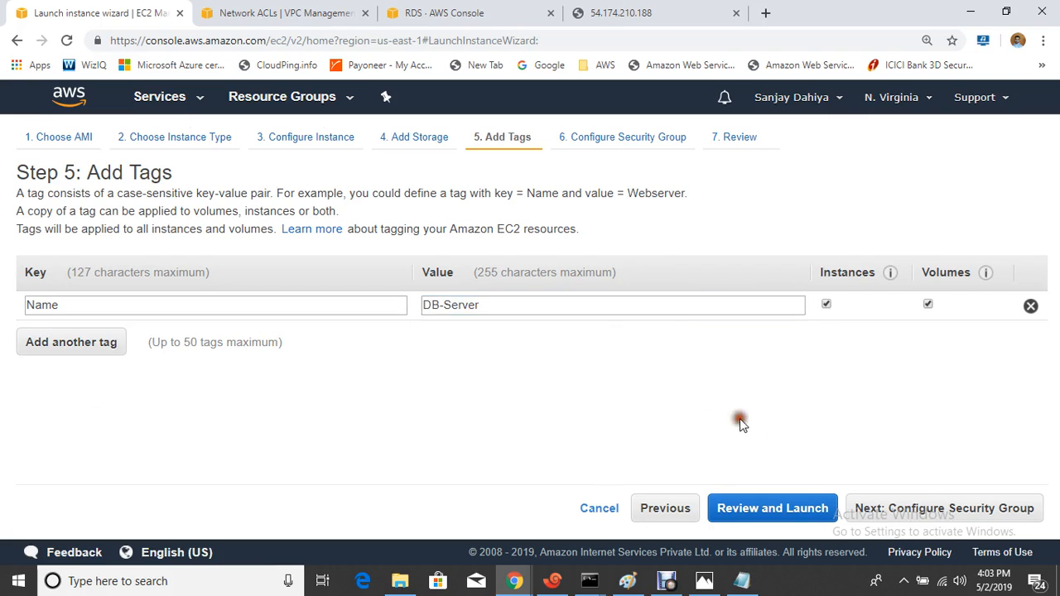
# - Accept the new default SSH security group for DB-Server and launch the instance with the existing key pair master
pyautogui.click(907, 507)
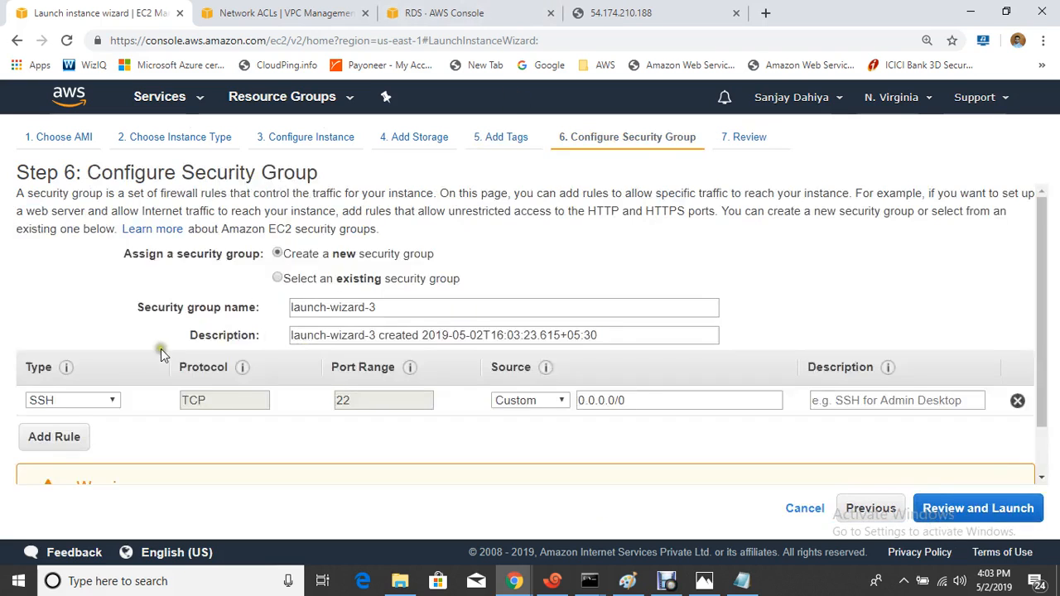
pyautogui.click(956, 509)
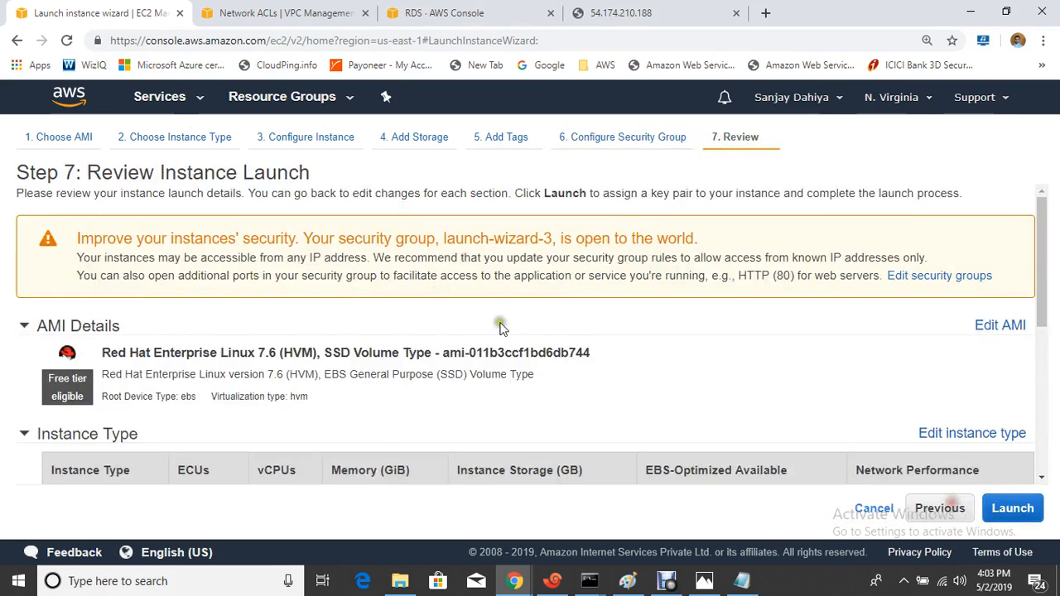
pyautogui.click(1010, 509)
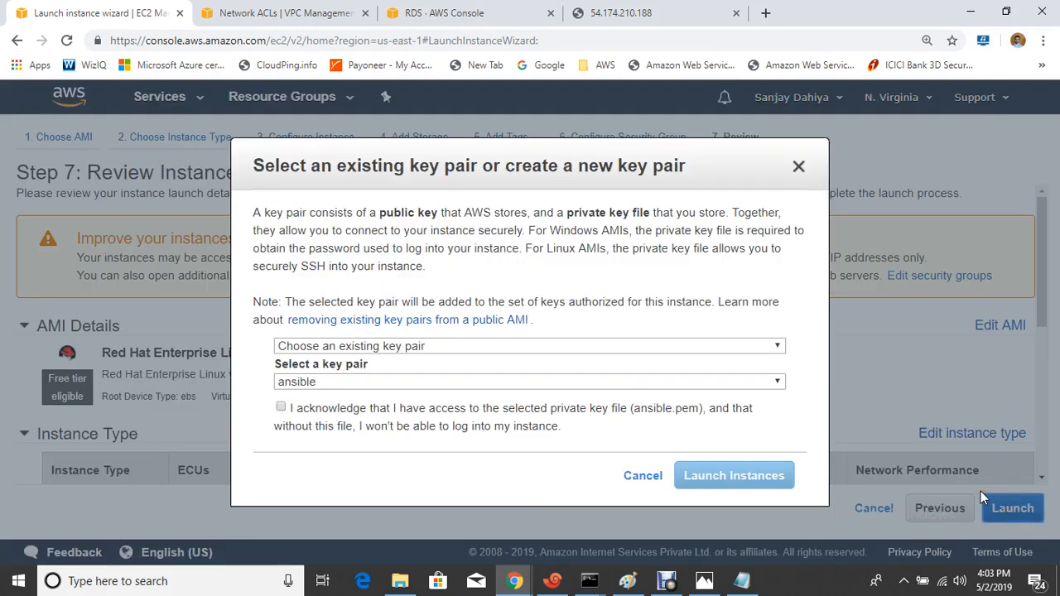
pyautogui.click(460, 385)
pyautogui.click(350, 413)
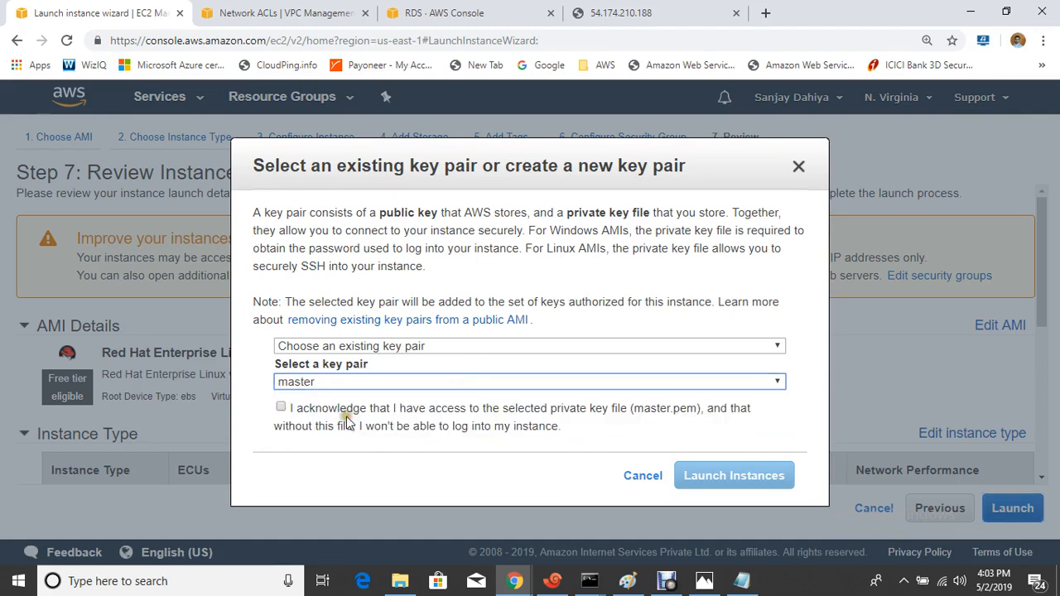
pyautogui.click(347, 418)
pyautogui.click(704, 475)
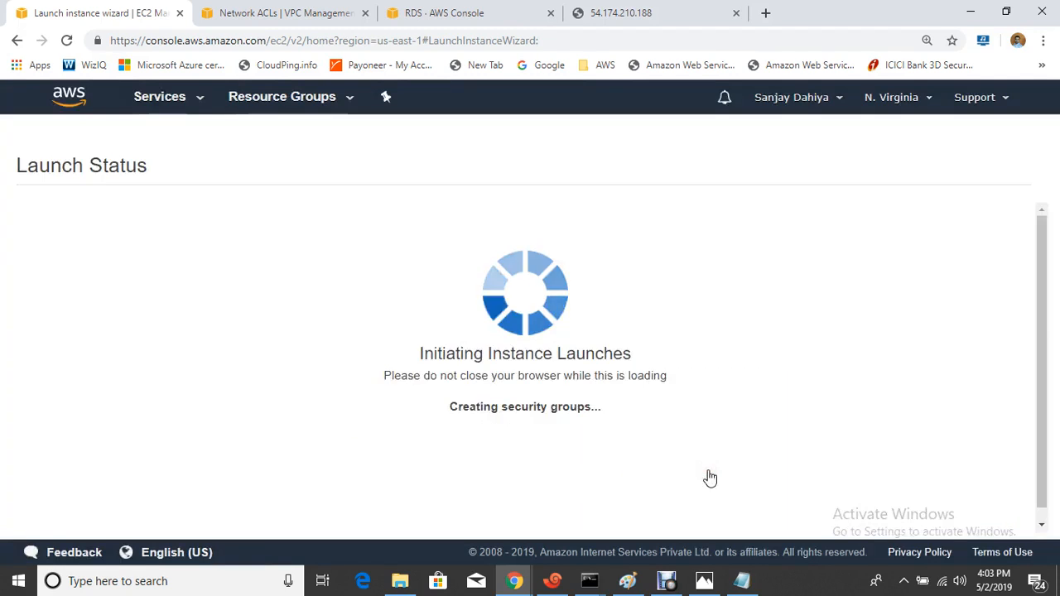
# - Check both instances' states in the refreshed instances list and show the Web-Server instance's details
pyautogui.click(666, 581)
pyautogui.click(395, 428)
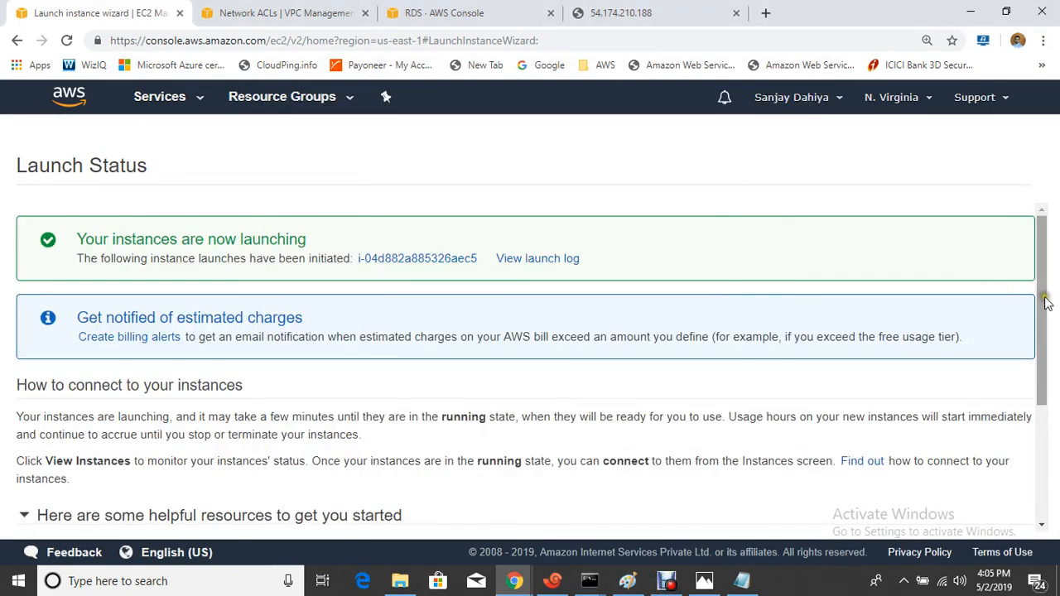
pyautogui.scroll(-3, 1035, 414)
pyautogui.click(979, 520)
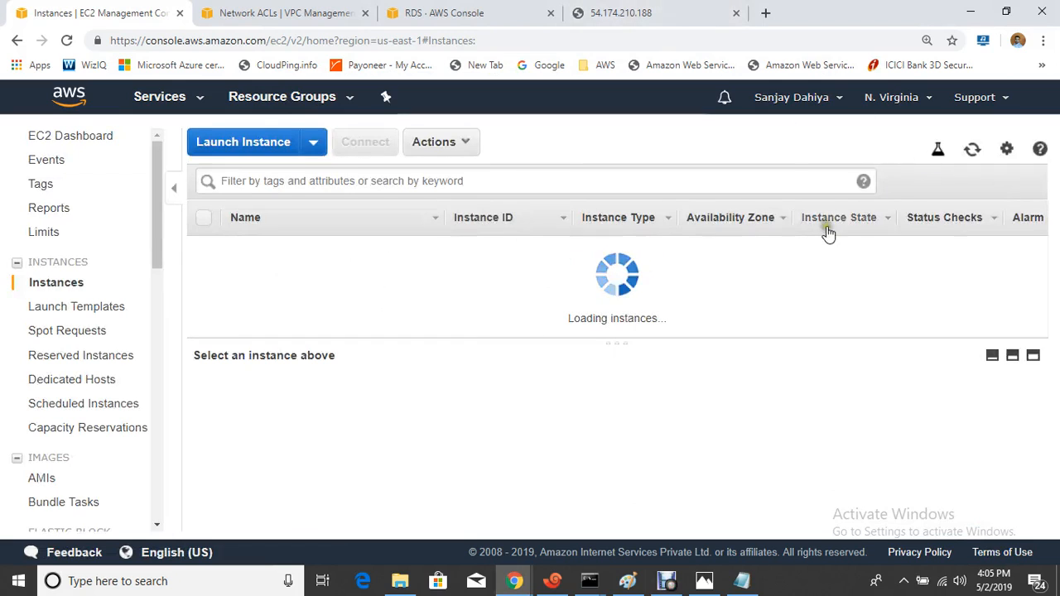
pyautogui.click(973, 151)
pyautogui.click(972, 152)
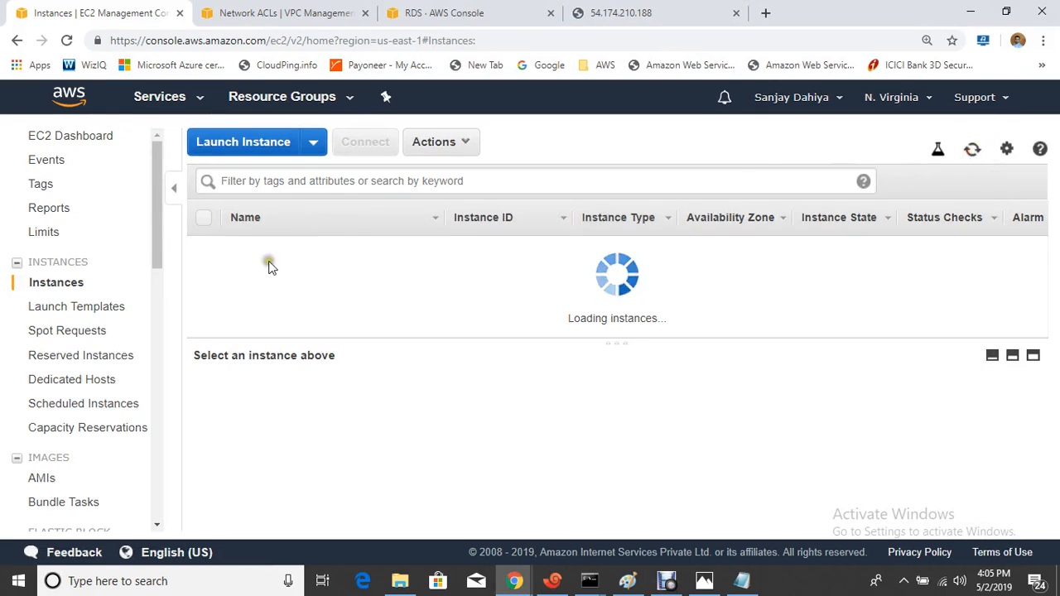
pyautogui.click(66, 41)
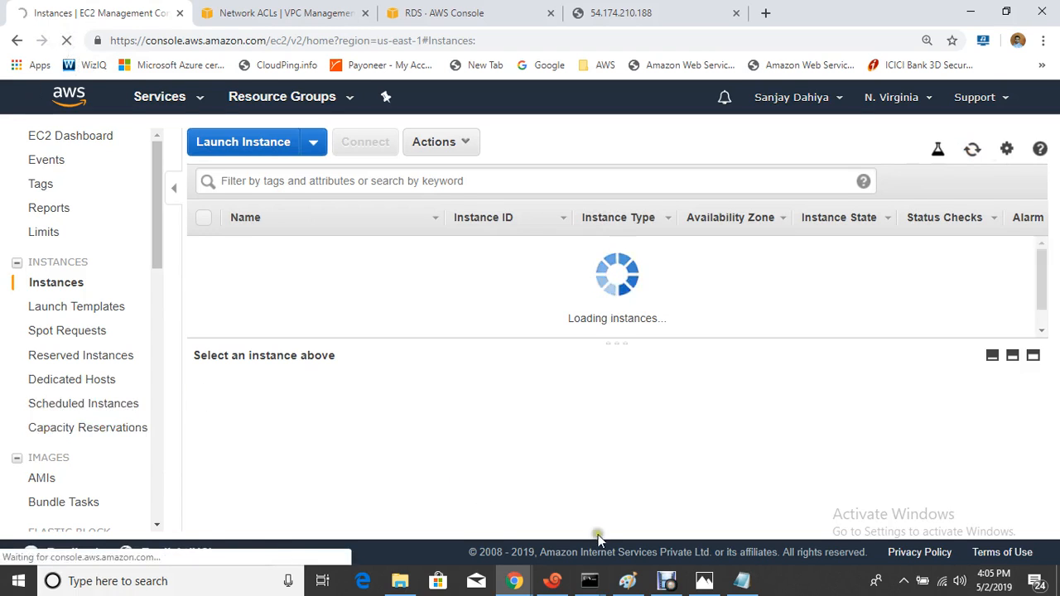
pyautogui.click(666, 580)
pyautogui.click(394, 423)
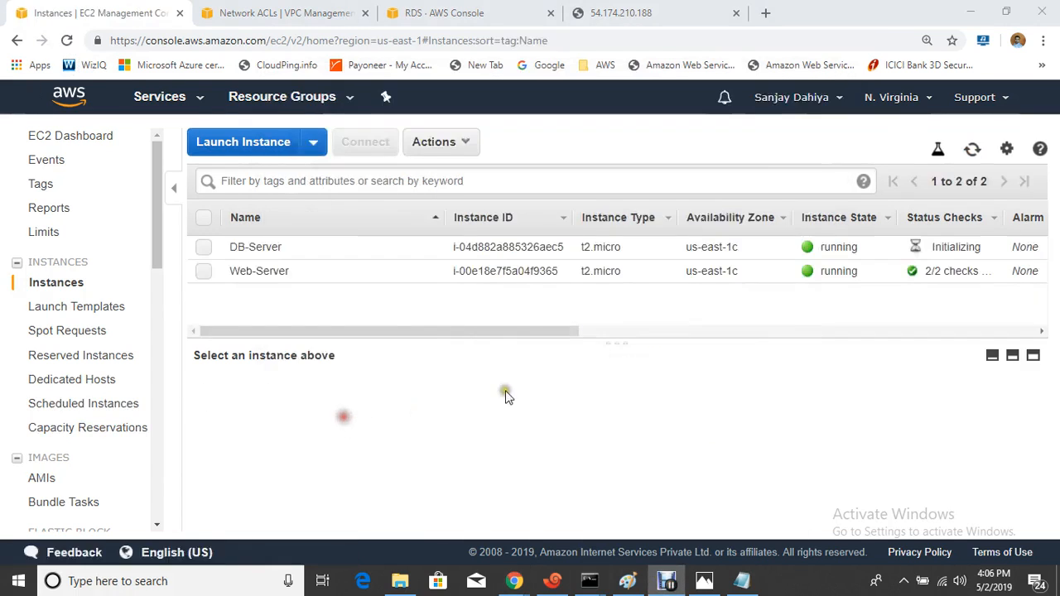
pyautogui.click(974, 149)
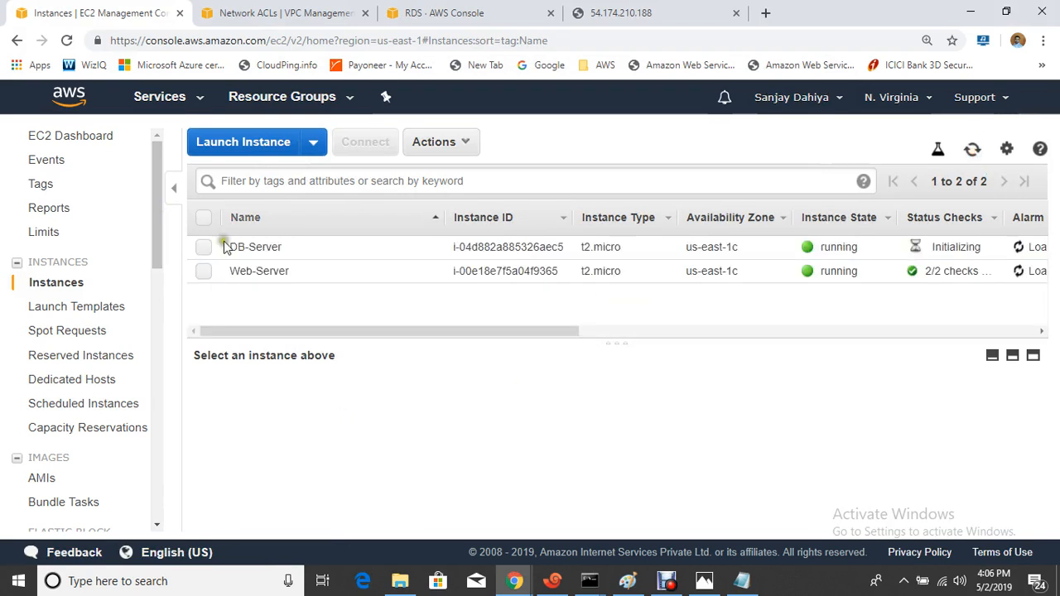
pyautogui.click(204, 272)
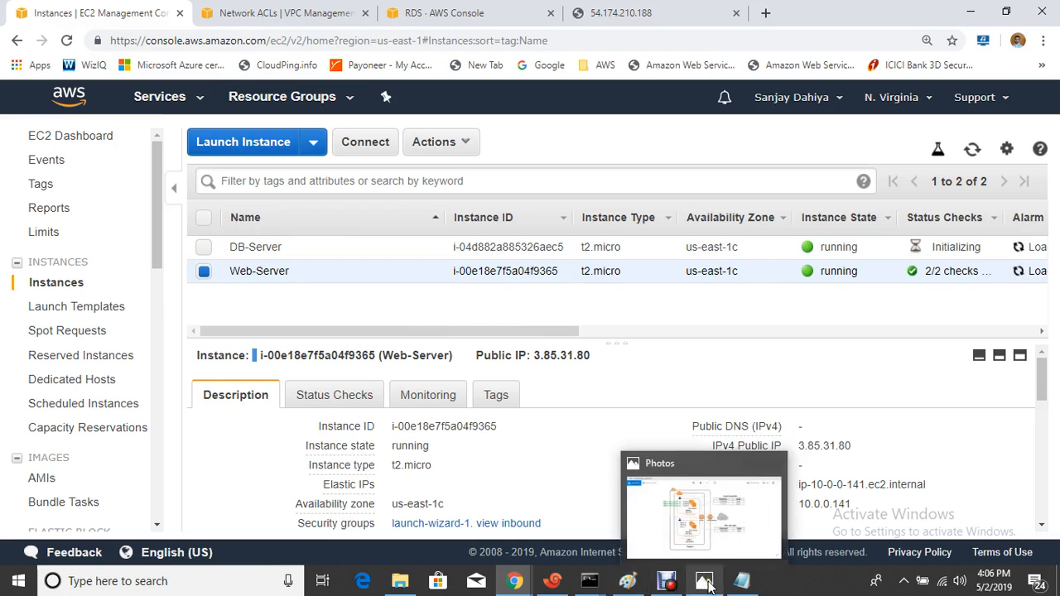
pyautogui.moveTo(701, 585)
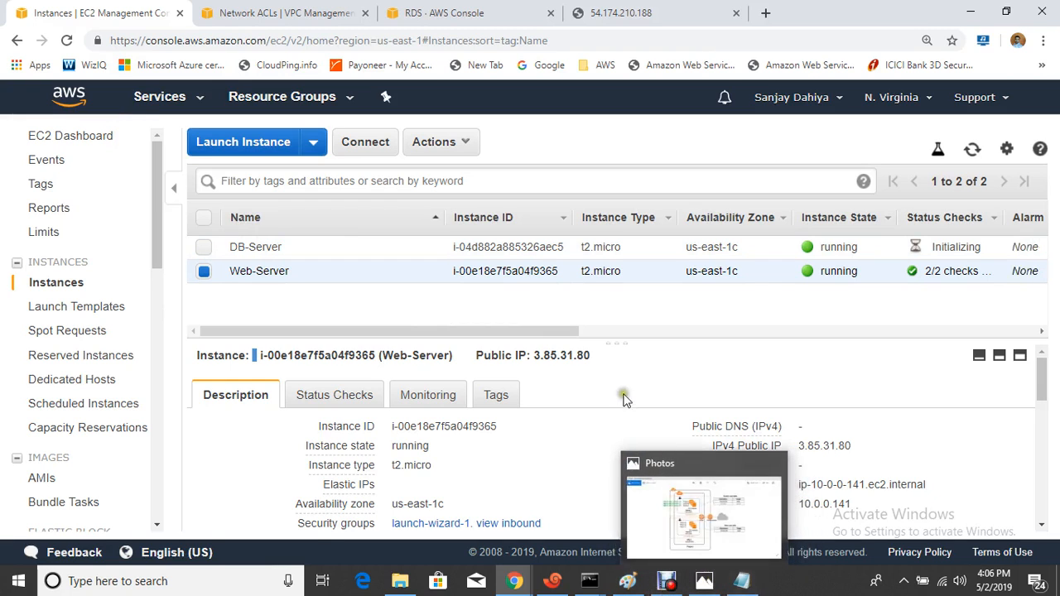
# - Switch to the Paint diagram and undo the four company cloud boxes and their labels, keeping only the AWS OWN CLOUD frame
pyautogui.press('super+r')
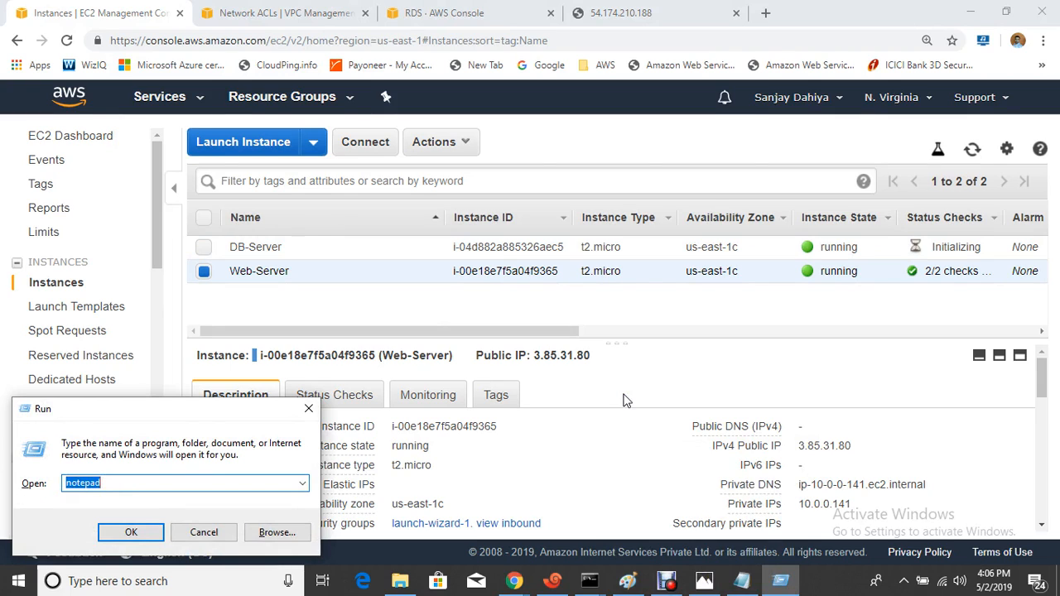
pyautogui.click(626, 580)
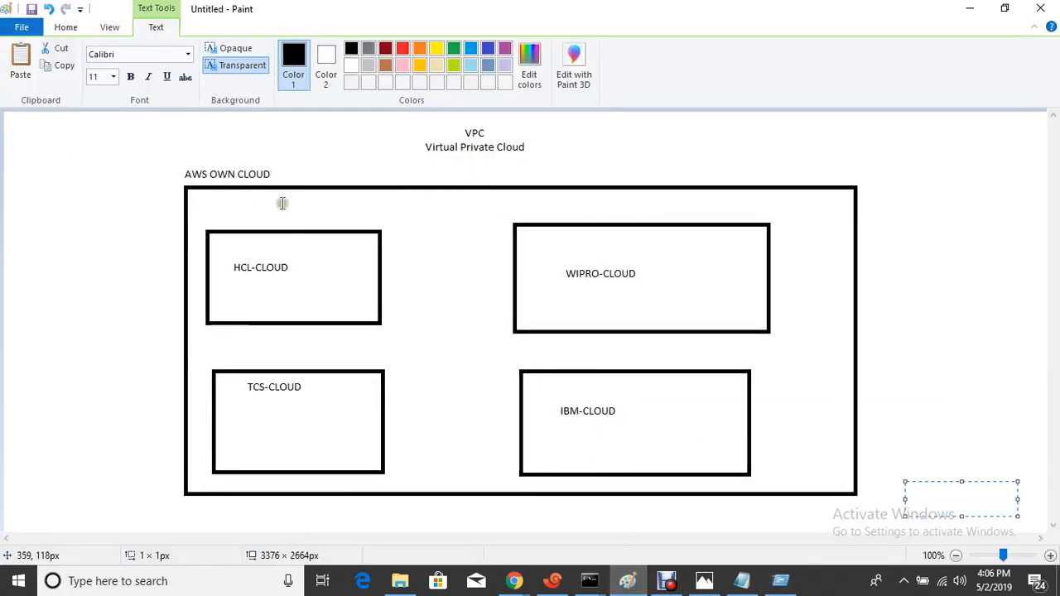
pyautogui.click(555, 297)
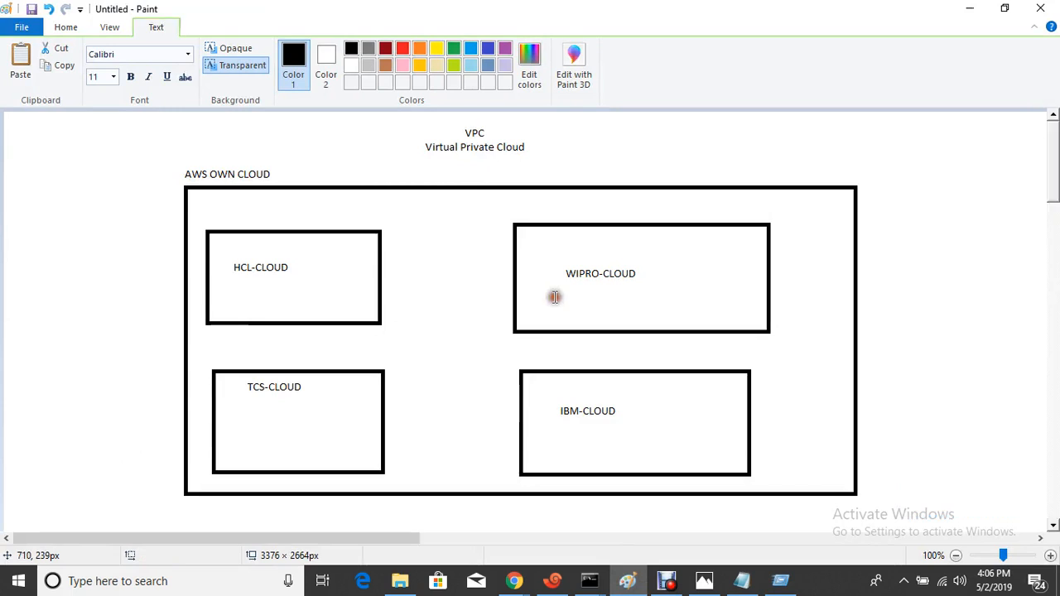
pyautogui.click(555, 297)
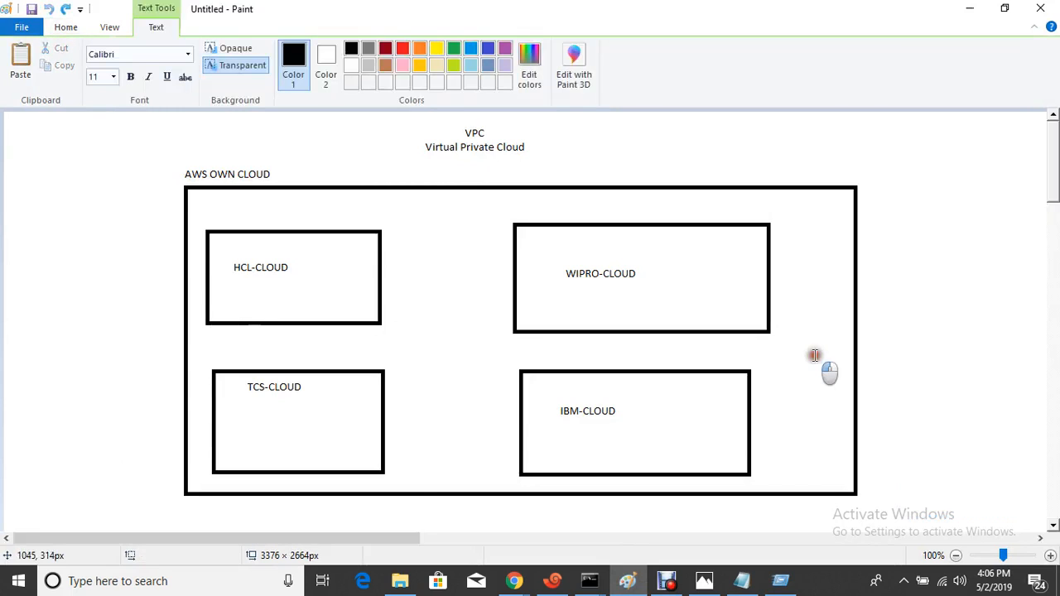
pyautogui.hotkey('ctrl', 'z')
pyautogui.hotkey('ctrl', 'z')
pyautogui.hotkey('ctrl', 'z')
pyautogui.hotkey('ctrl', 'z')
pyautogui.hotkey('ctrl', 'z')
pyautogui.hotkey('ctrl', 'z')
pyautogui.hotkey('ctrl', 'z')
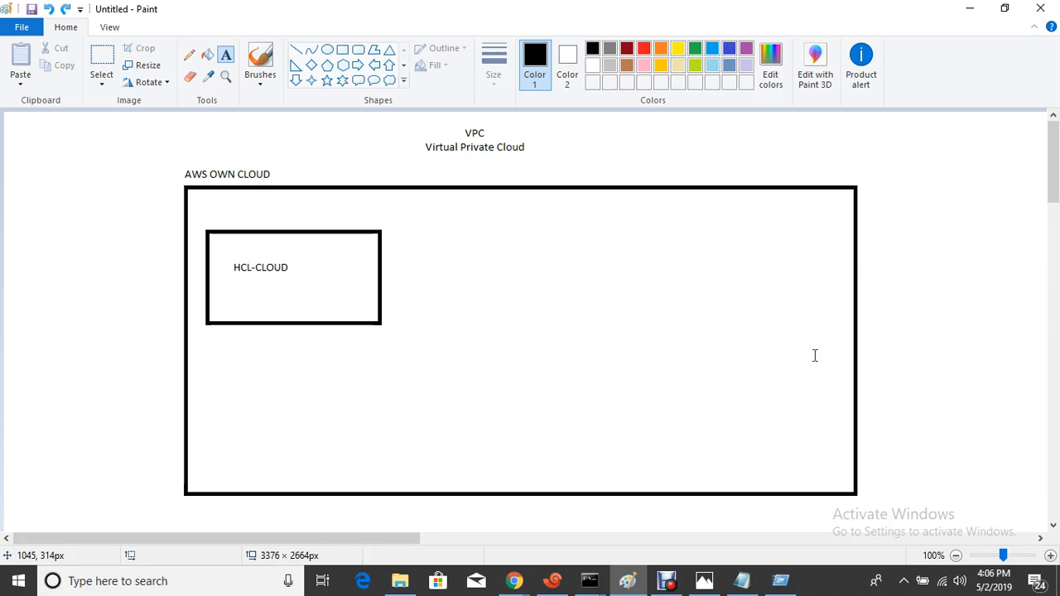
pyautogui.hotkey('ctrl', 'z')
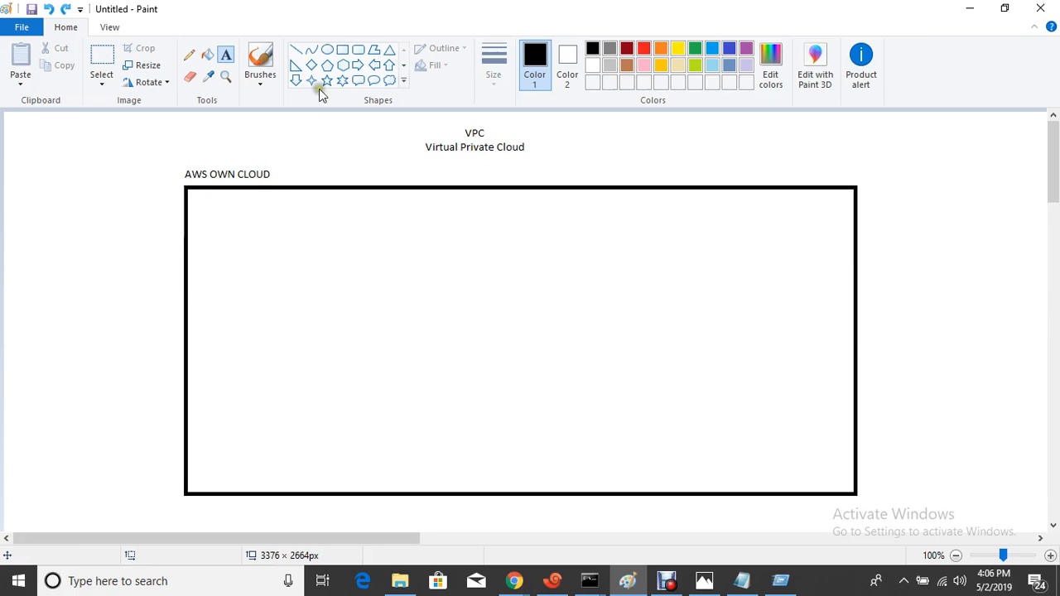
# - Draw a large, nearly square rectangle inside the middle of the AWS OWN CLOUD frame
pyautogui.click(342, 49)
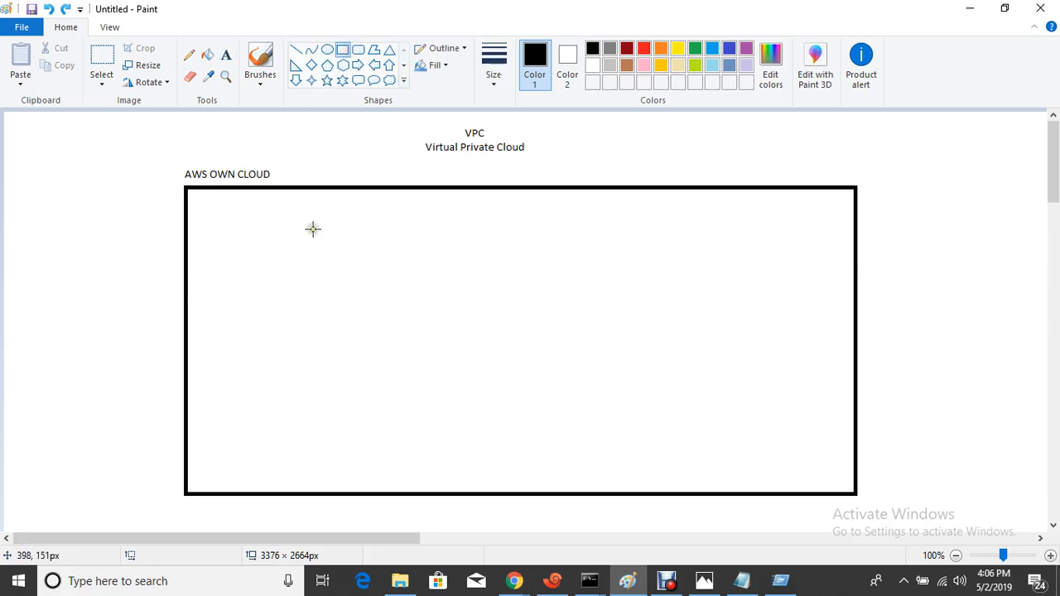
pyautogui.moveTo(358, 237); pyautogui.dragTo(608, 470)
pyautogui.click(641, 371)
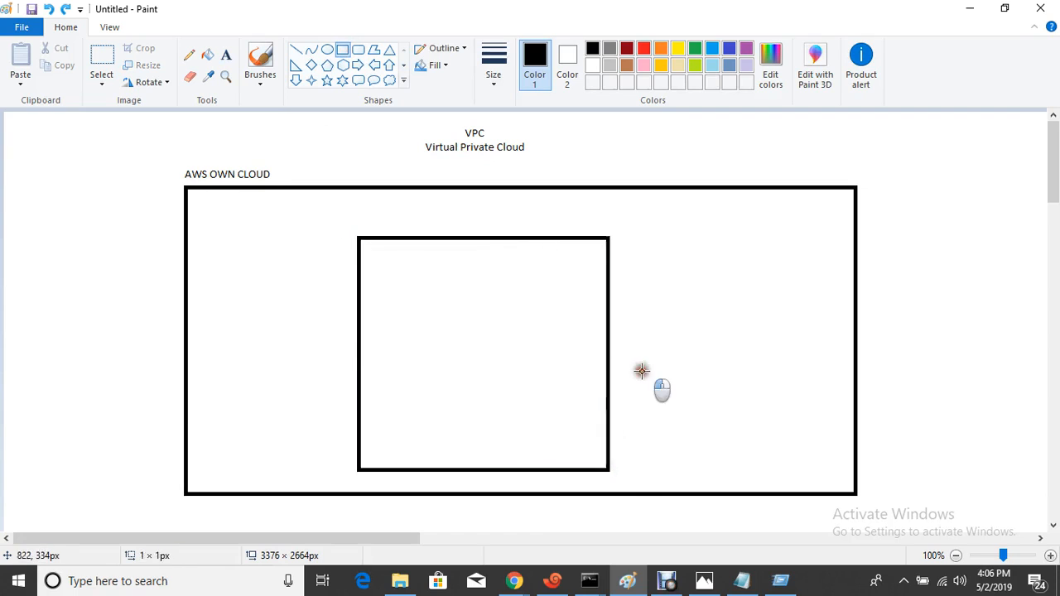
# - Add the text label HCL-VIRTUAL PRIVATE CLOUD just above the inner square, aligned with its left edge
pyautogui.click(226, 54)
pyautogui.moveTo(361, 228); pyautogui.dragTo(468, 206)
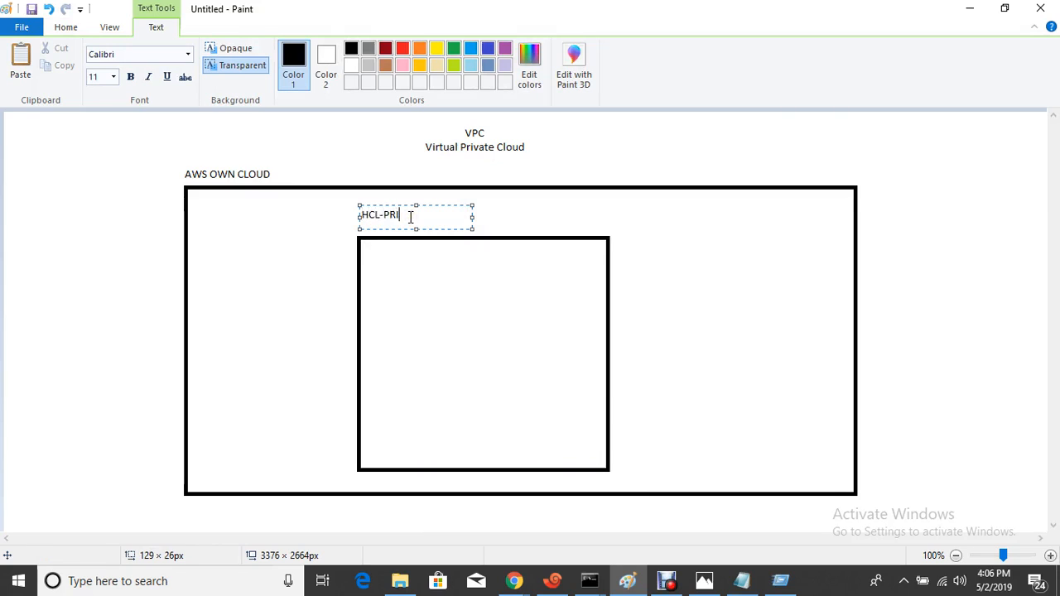
pyautogui.press('BackSpace')
pyautogui.write('VIRTUAL')
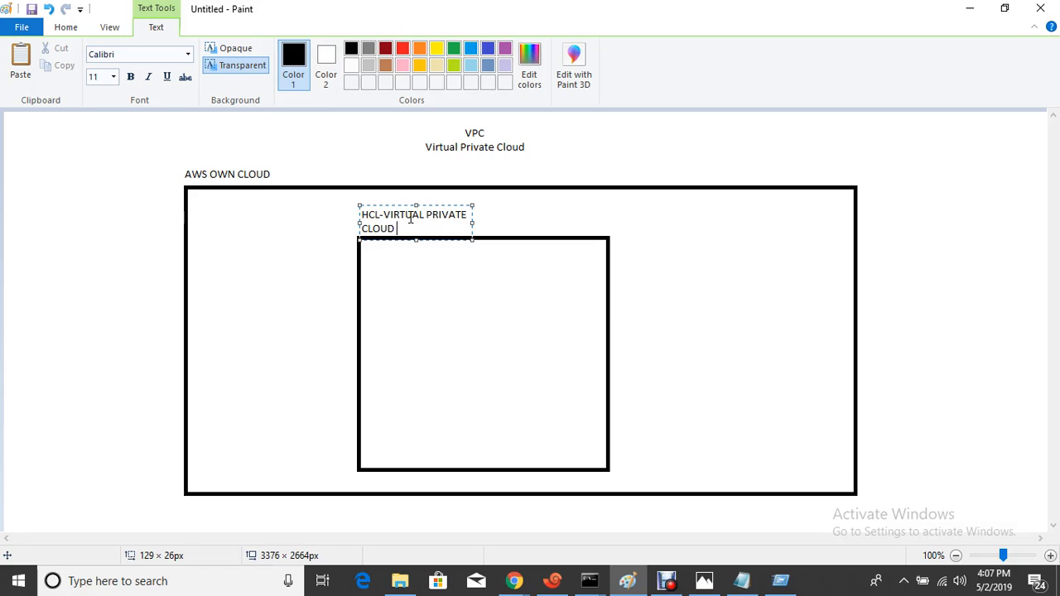
pyautogui.press('Return')
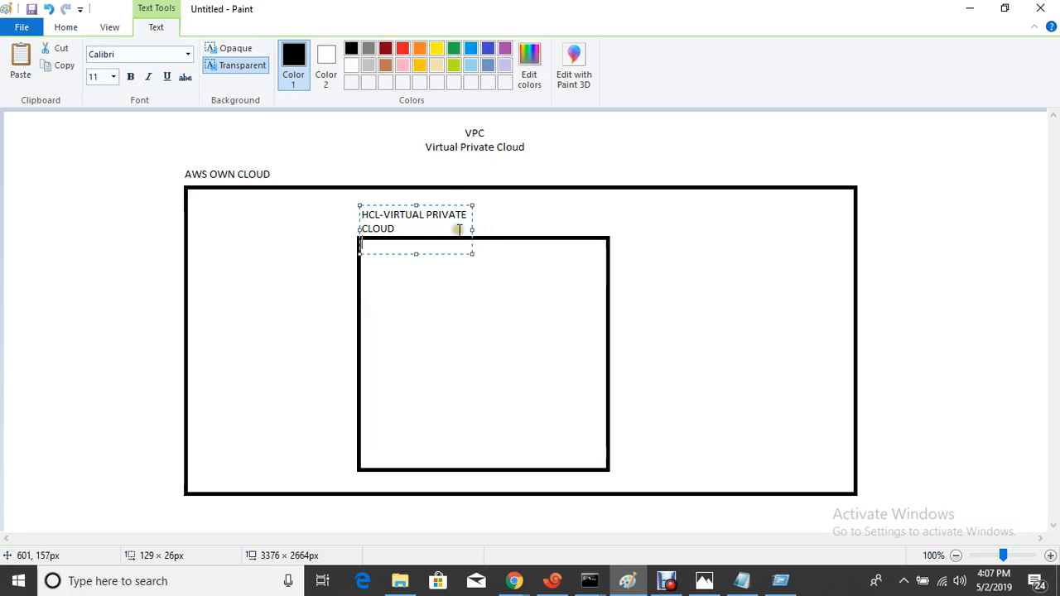
pyautogui.click(477, 259)
pyautogui.click(418, 221)
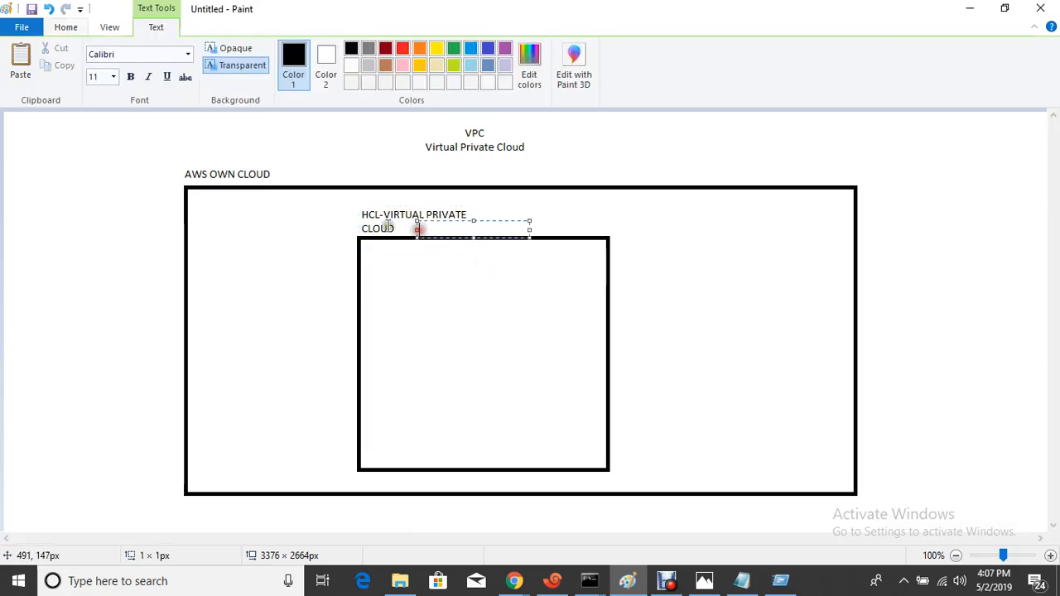
pyautogui.click(373, 217)
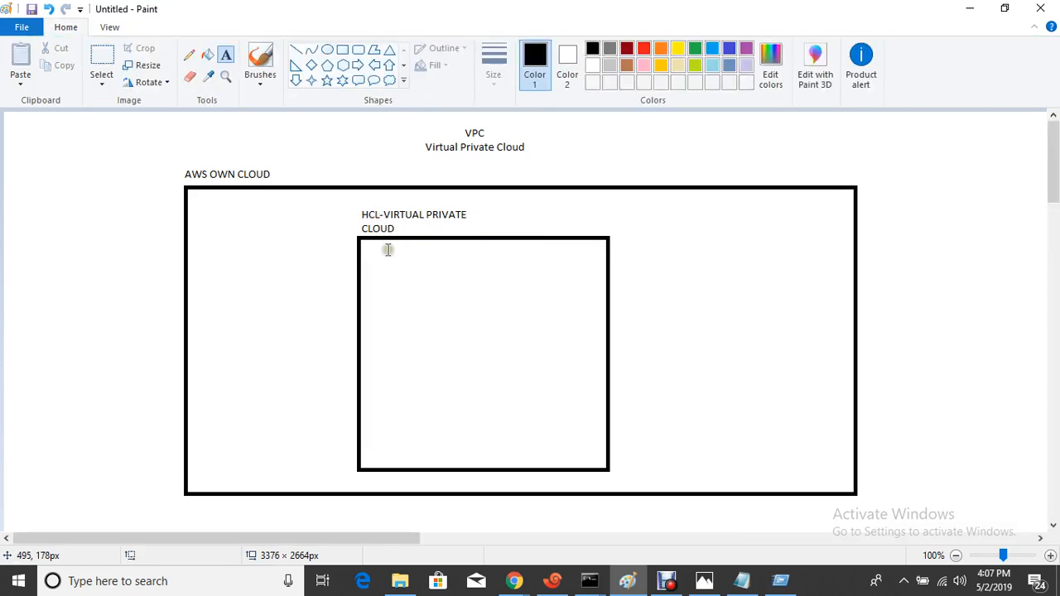
pyautogui.click(386, 241)
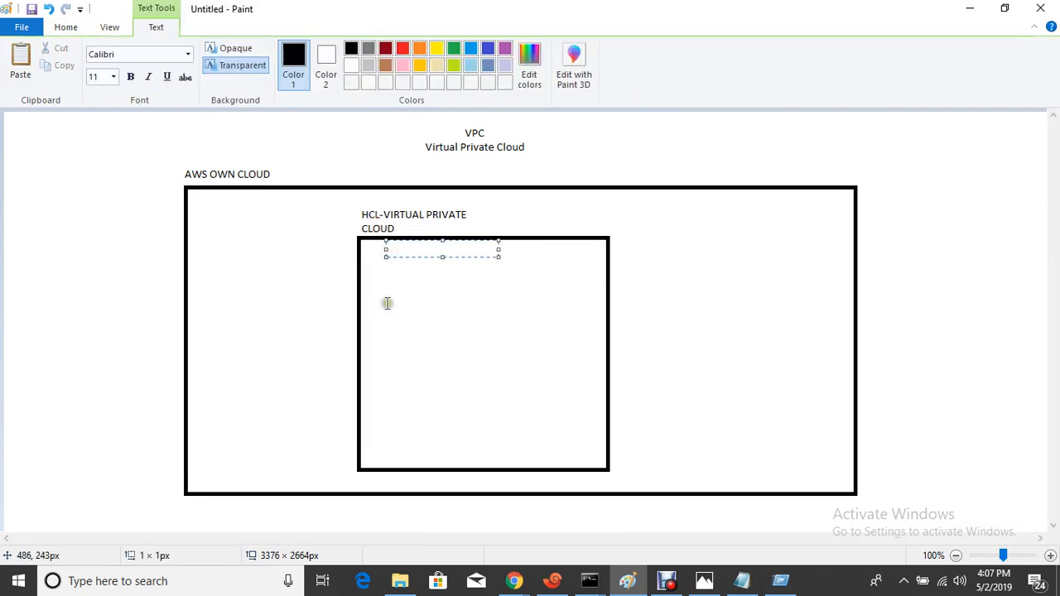
pyautogui.click(74, 27)
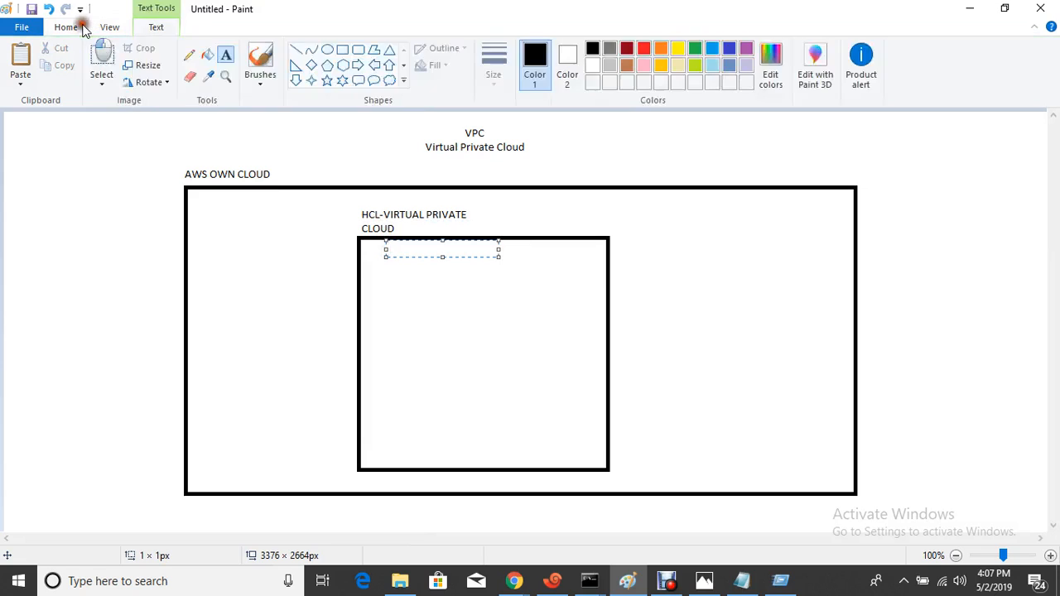
pyautogui.click(452, 231)
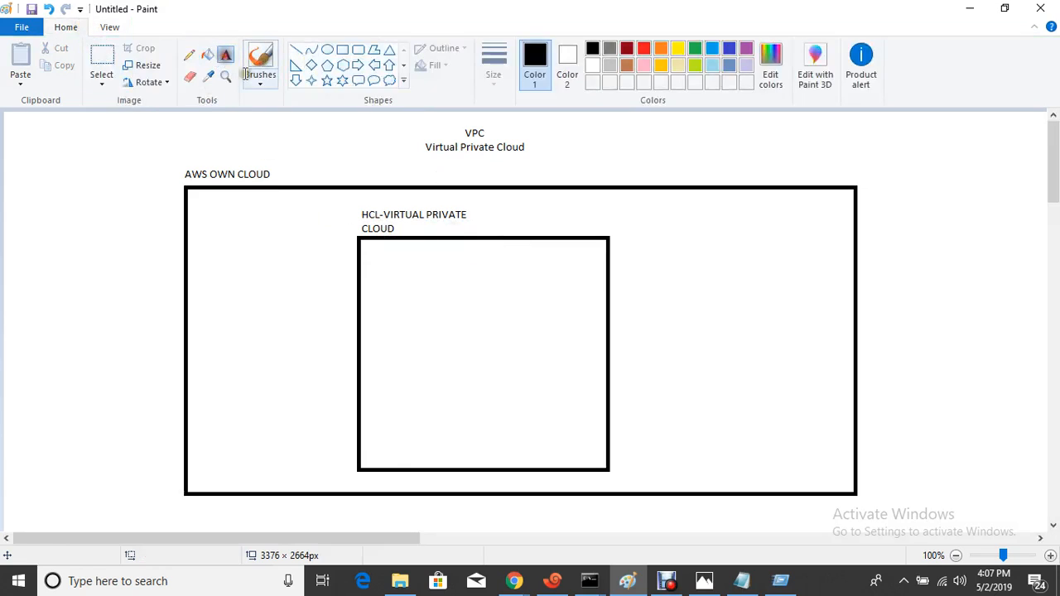
# - Add the address range 10.0.0.0/16 as text beside the word CLOUD, above the inner square
pyautogui.moveTo(431, 221); pyautogui.dragTo(544, 239)
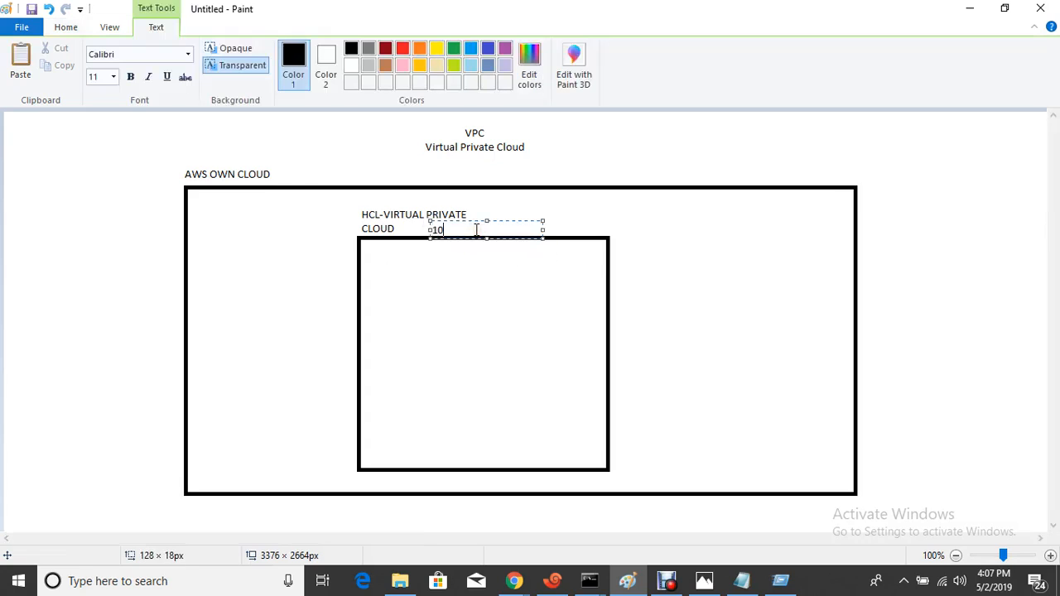
pyautogui.write('10.0.0.0')
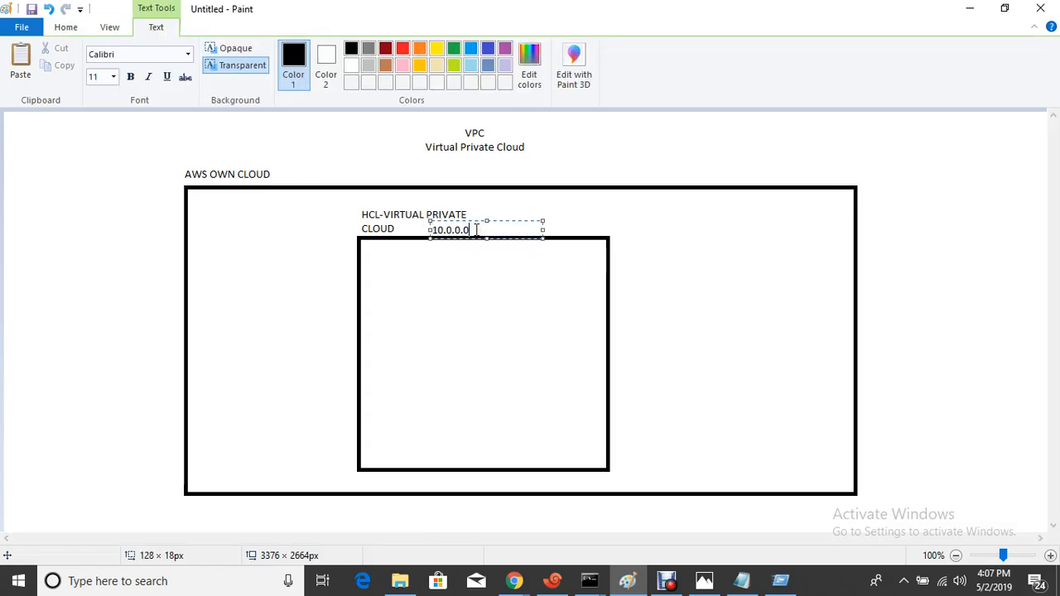
pyautogui.write('/16')
pyautogui.click(667, 275)
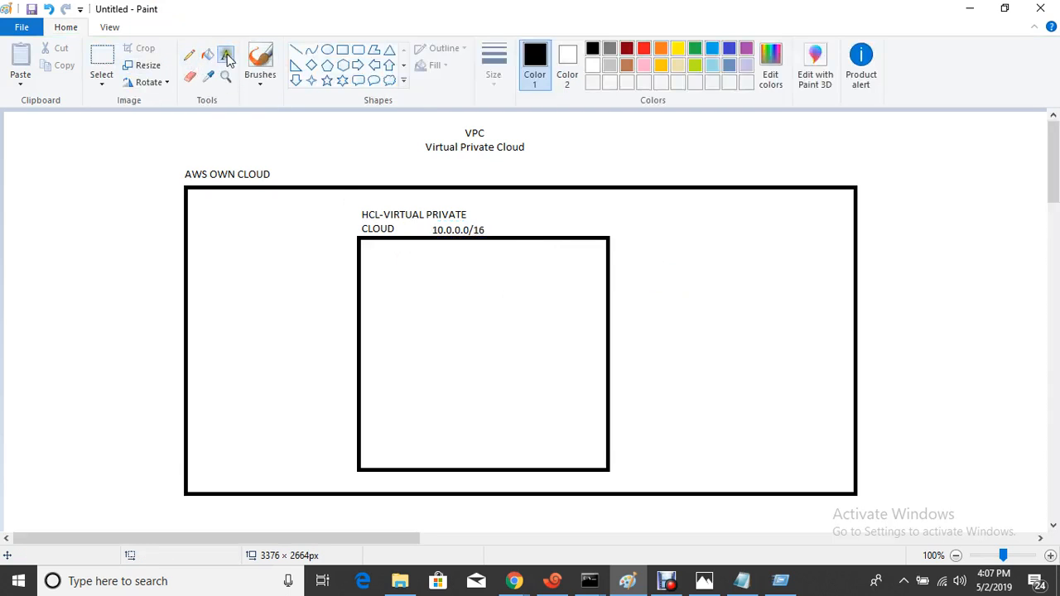
# - Draw two narrow upright rectangles side by side inside the HCL square, about 34 × 87 px and 37 × 93 px
pyautogui.click(340, 51)
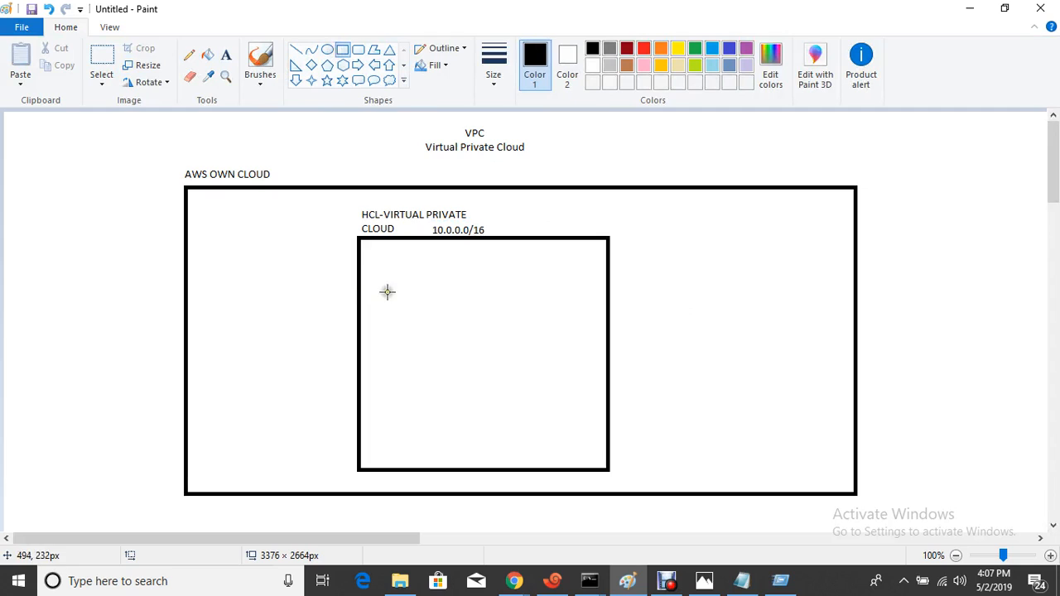
pyautogui.moveTo(392, 304); pyautogui.dragTo(420, 372)
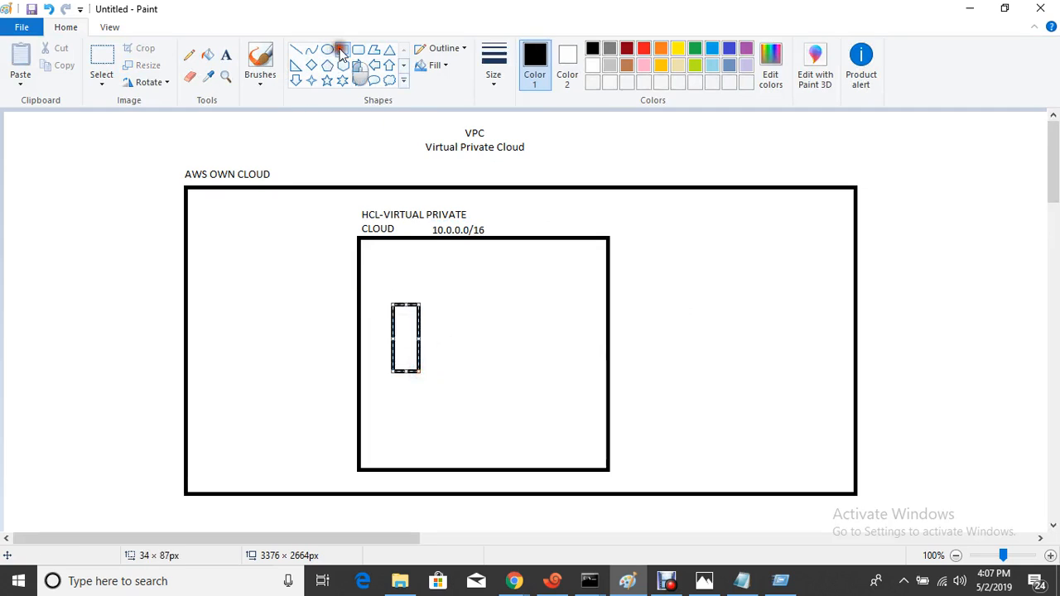
pyautogui.moveTo(502, 298); pyautogui.dragTo(530, 371)
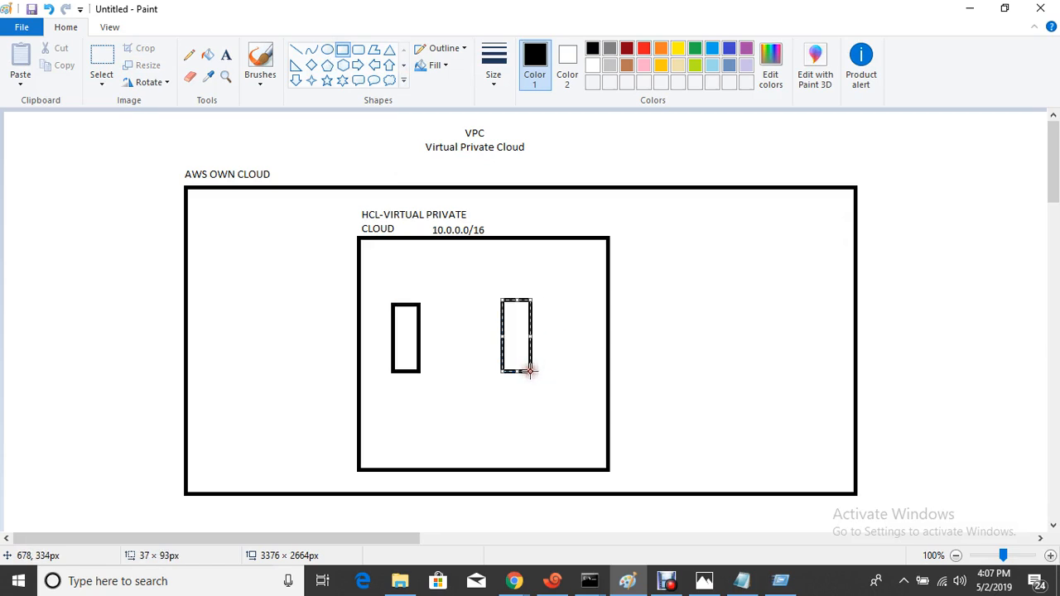
# - Label the left upright rectangle 10.0.0.0/24 with text just above it
pyautogui.click(225, 54)
pyautogui.click(368, 287)
pyautogui.moveTo(368, 288); pyautogui.dragTo(433, 299)
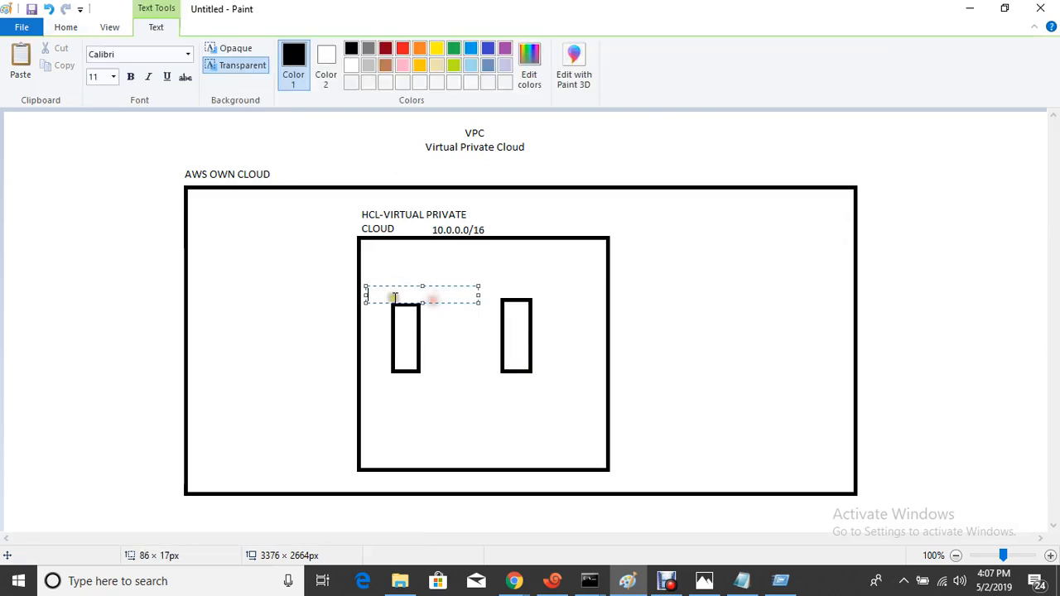
pyautogui.write('10.0.0')
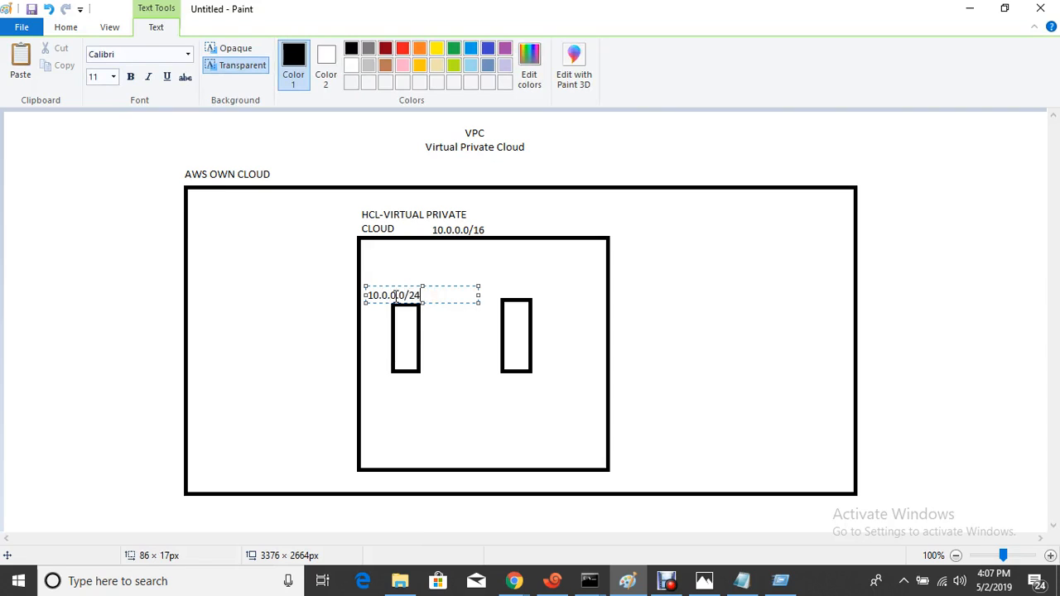
pyautogui.write('.0/24')
pyautogui.click(427, 383)
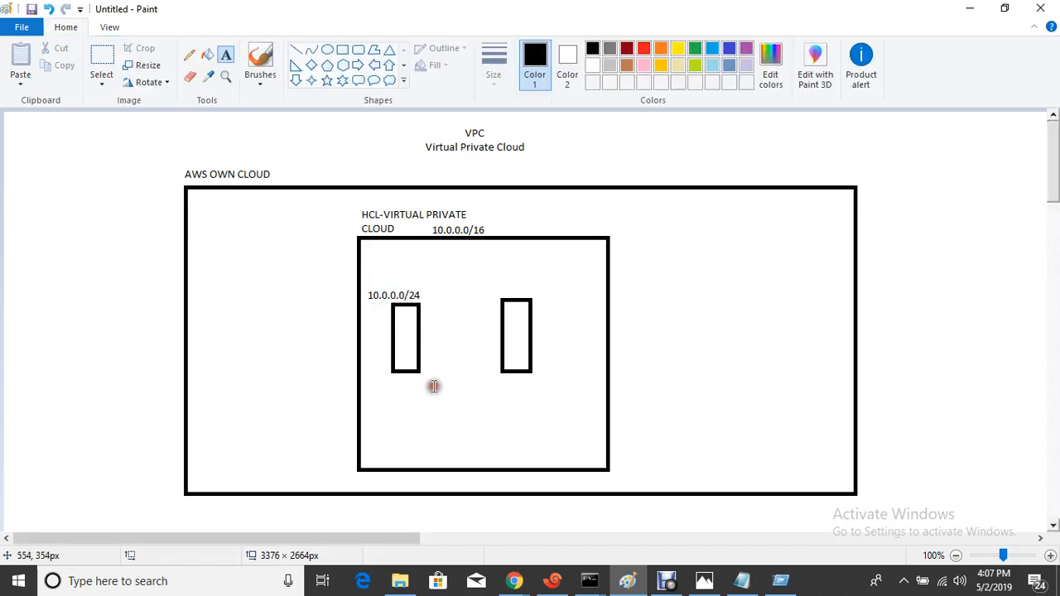
# - Label the right upright rectangle 10.0.1.0/24 with text just above it
pyautogui.click(226, 55)
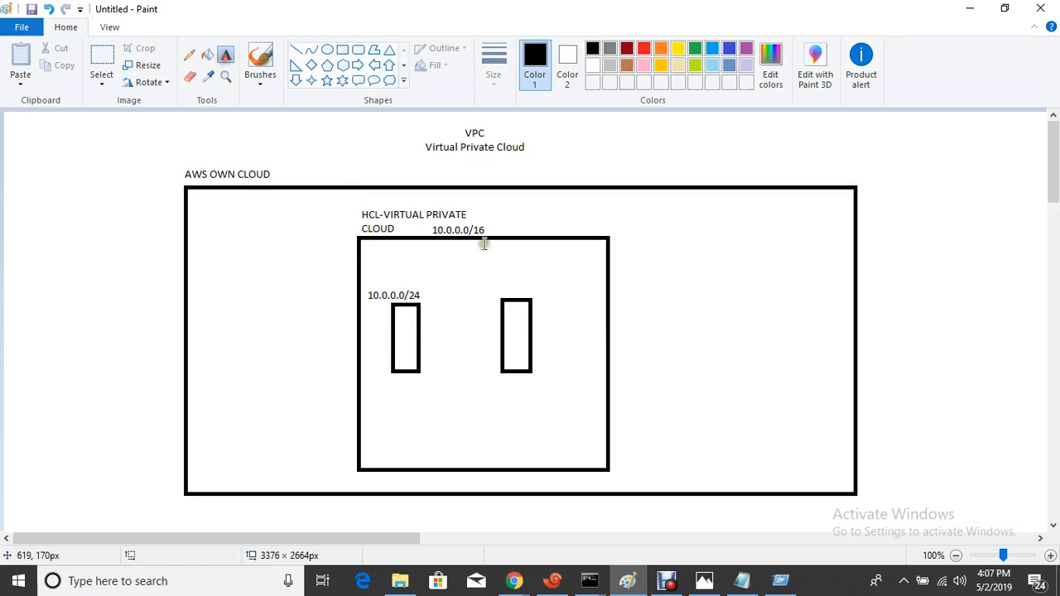
pyautogui.moveTo(497, 285); pyautogui.dragTo(567, 298)
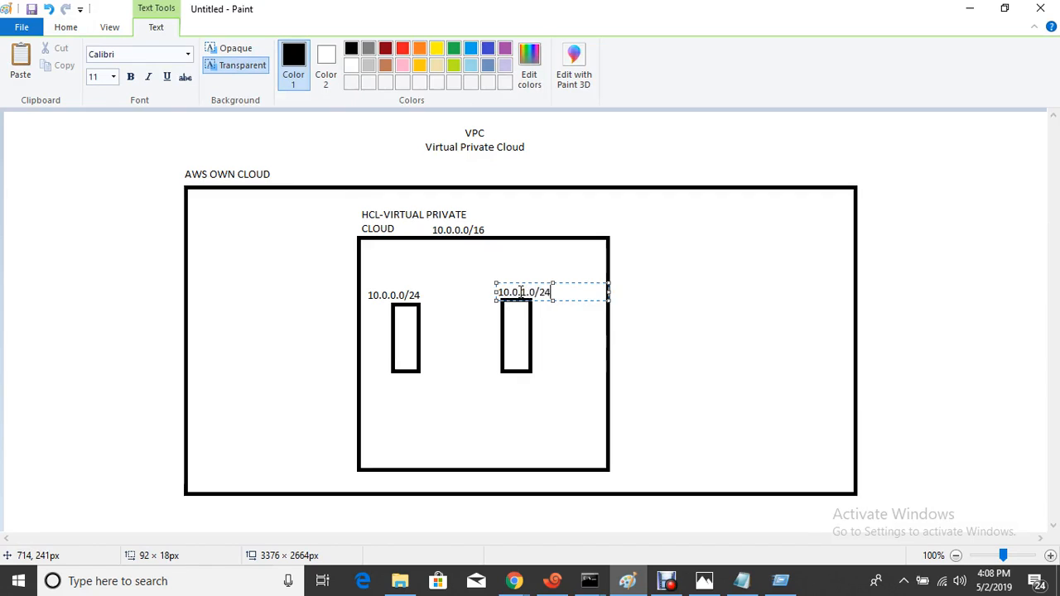
pyautogui.click(719, 388)
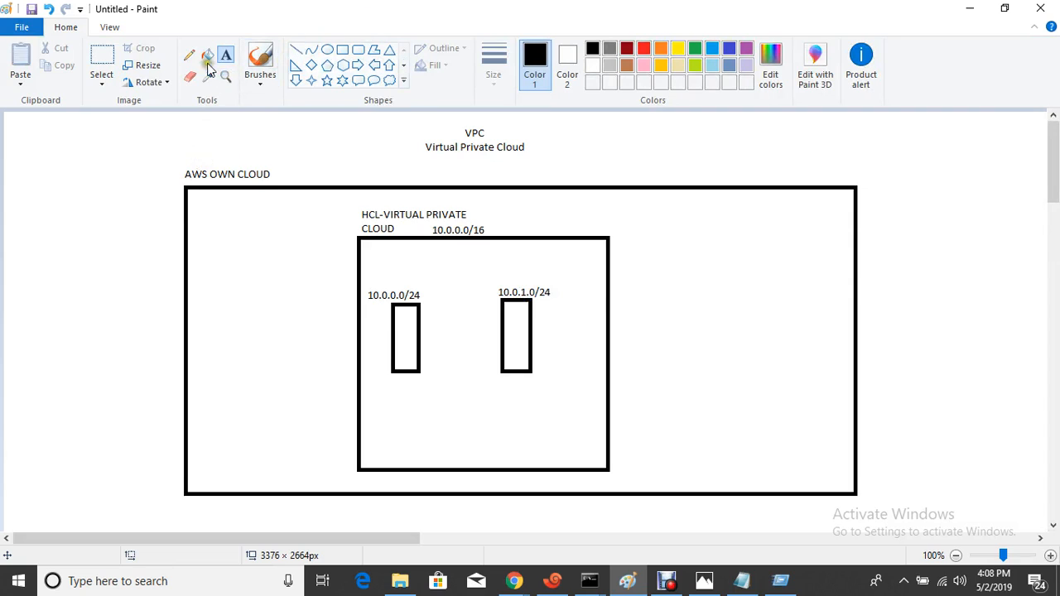
# - Draw two straight lines from the 10.0.0.0/16 label, one to the 10.0.0.0/24 label and one to the 10.0.1.0/24 label
pyautogui.click(110, 28)
pyautogui.click(73, 30)
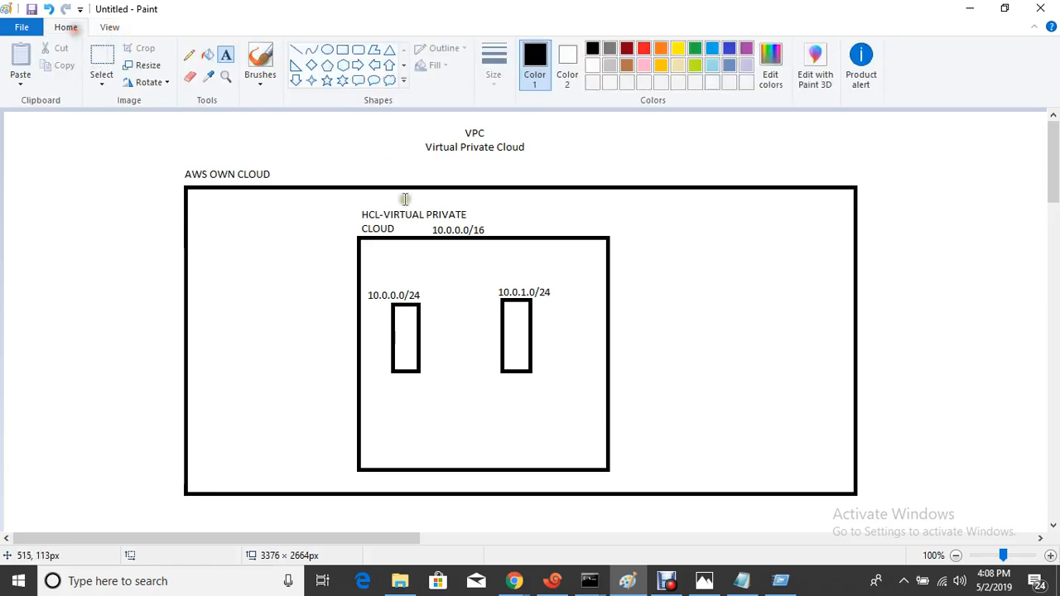
pyautogui.click(296, 49)
pyautogui.moveTo(445, 236); pyautogui.dragTo(410, 287)
pyautogui.click(302, 51)
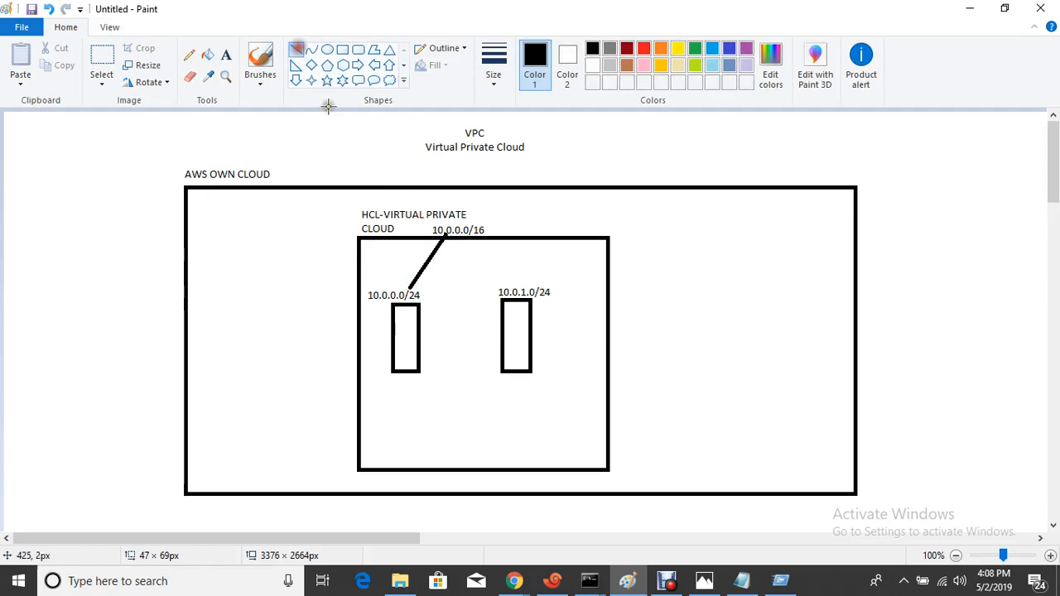
pyautogui.moveTo(444, 237); pyautogui.dragTo(513, 286)
pyautogui.click(694, 329)
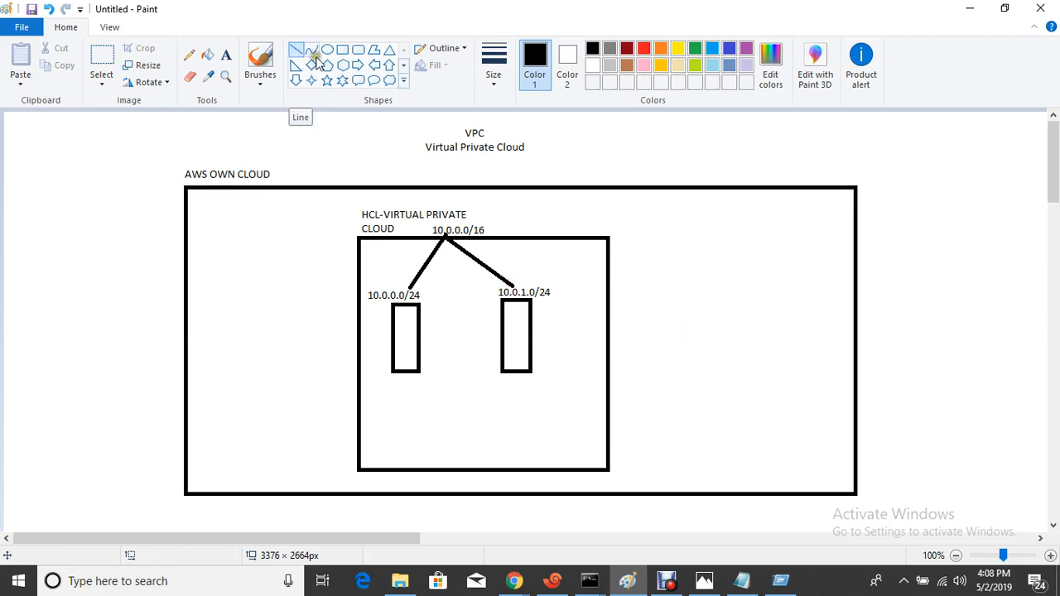
# - Draw a small box of about 45 × 24 px below the 10.0.1.0/24 rectangle and label it Web-Server underneath
pyautogui.click(342, 51)
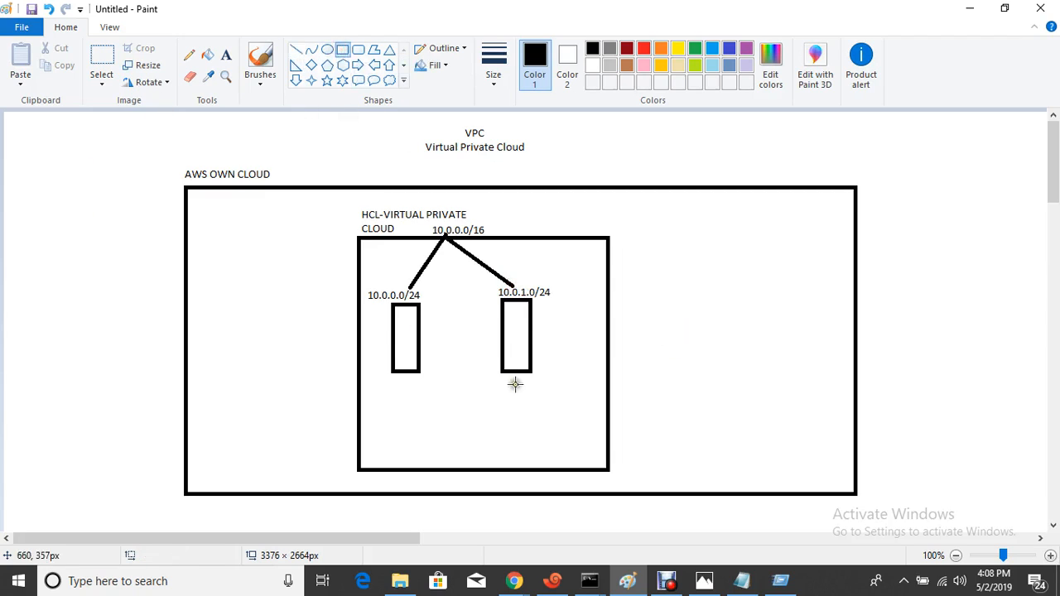
pyautogui.moveTo(510, 423); pyautogui.dragTo(545, 440)
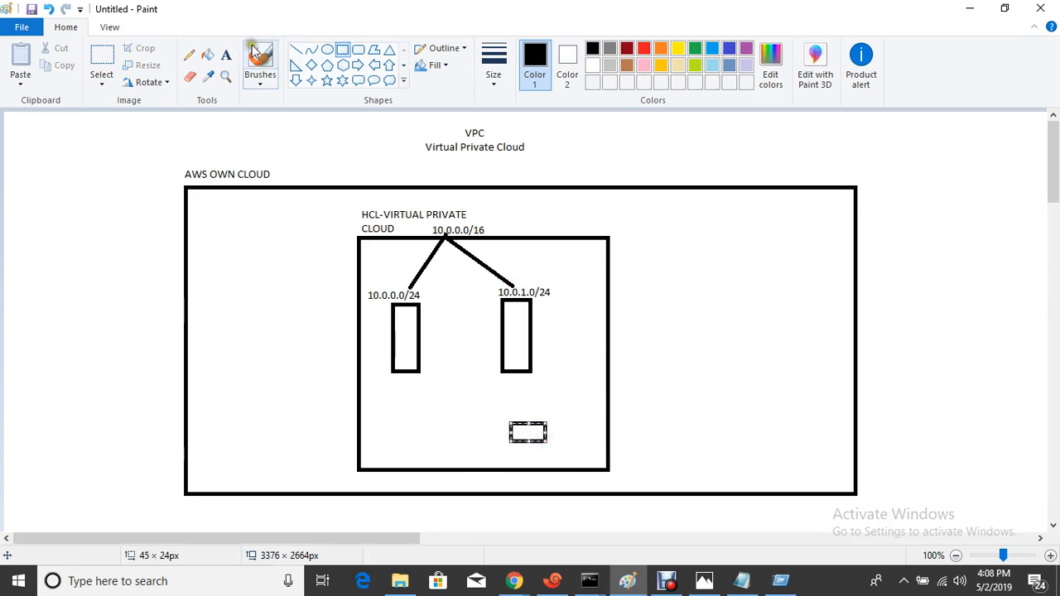
pyautogui.click(226, 55)
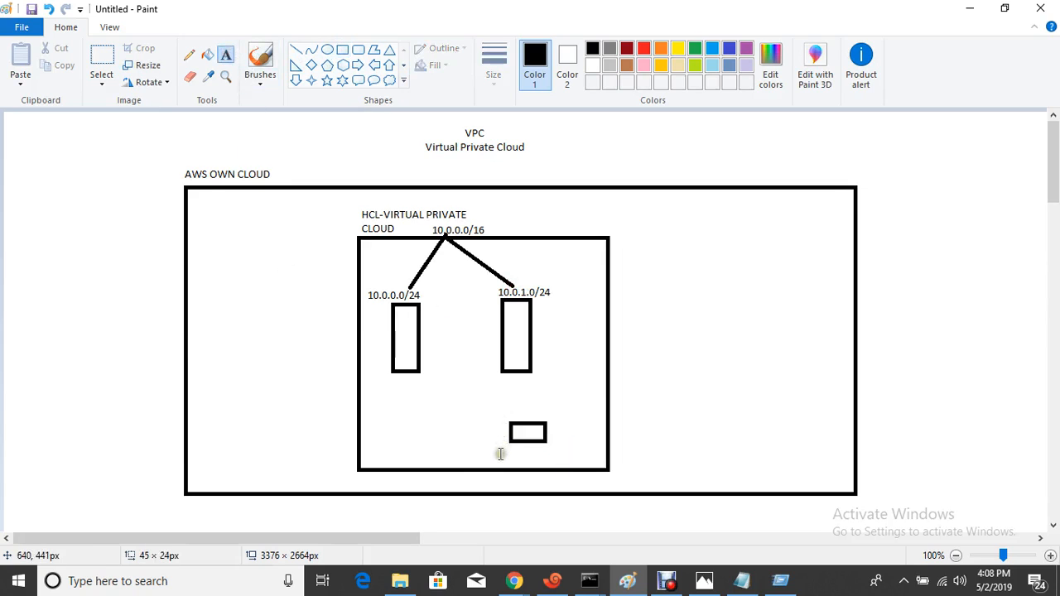
pyautogui.moveTo(500, 454); pyautogui.dragTo(563, 465)
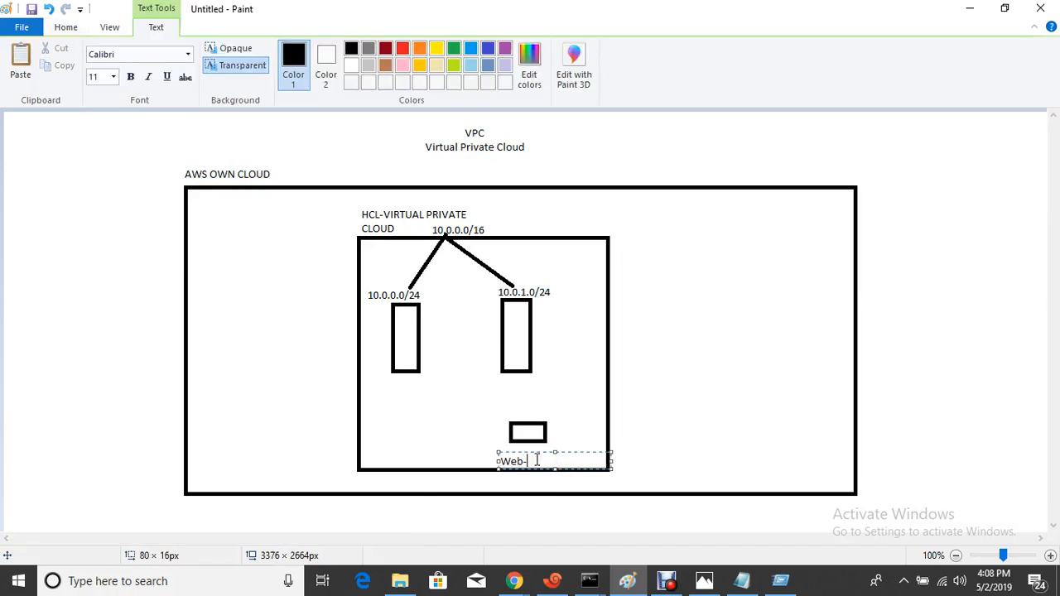
pyautogui.write('Web-Server')
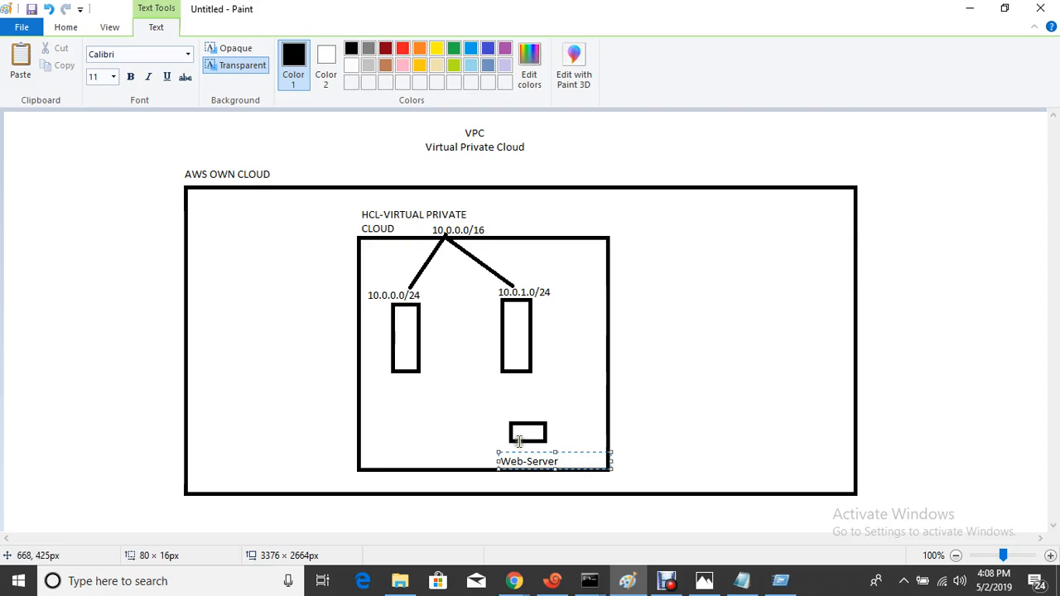
pyautogui.click(692, 443)
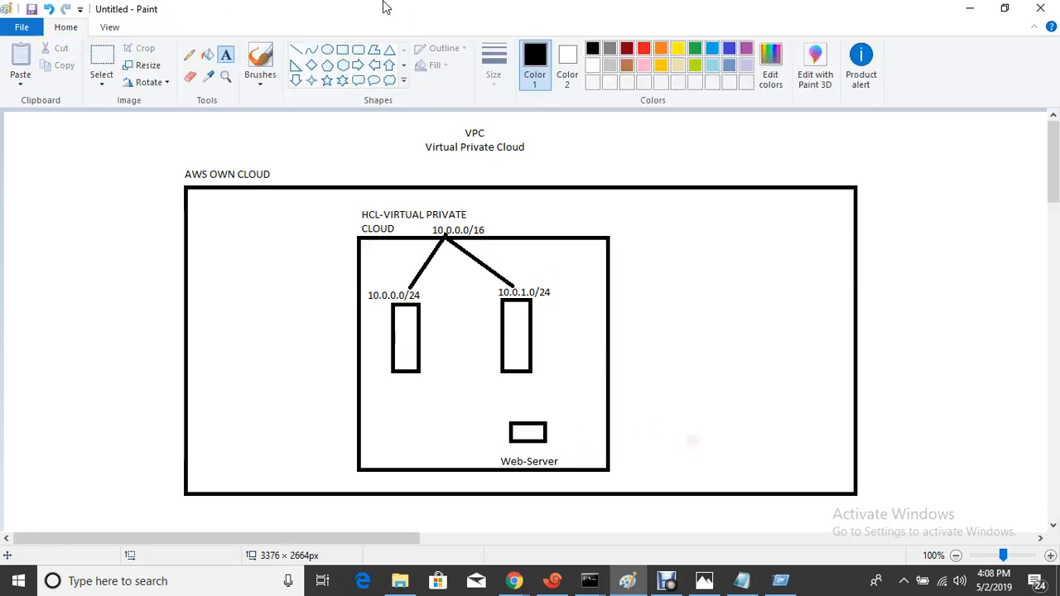
# - Undo the Web-Server label and its small box below the 10.0.1.0/24 rectangle
pyautogui.click(296, 51)
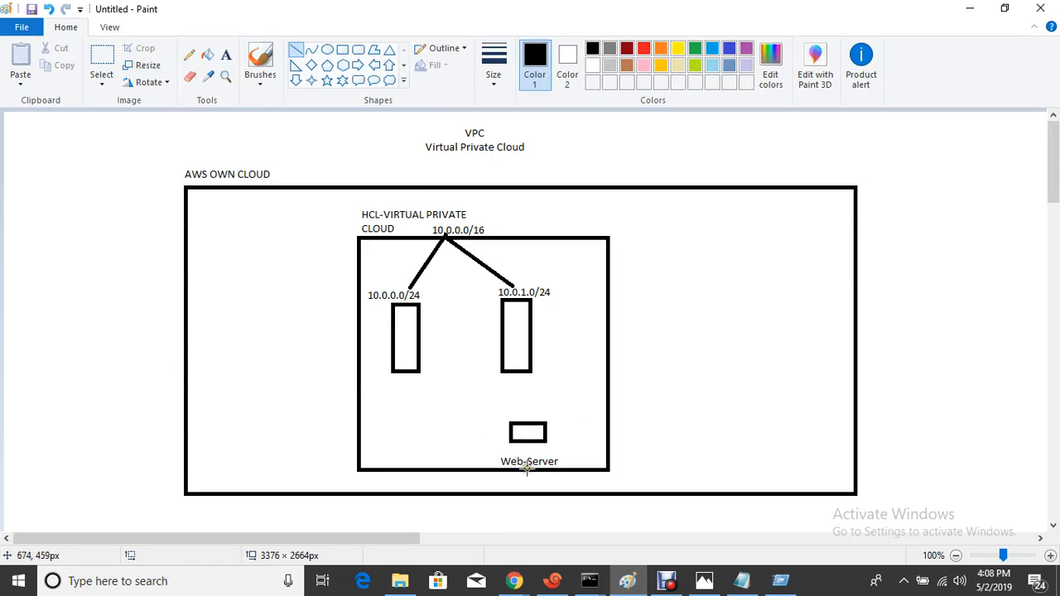
pyautogui.hotkey('ctrl', 'z')
pyautogui.hotkey('ctrl', 'z')
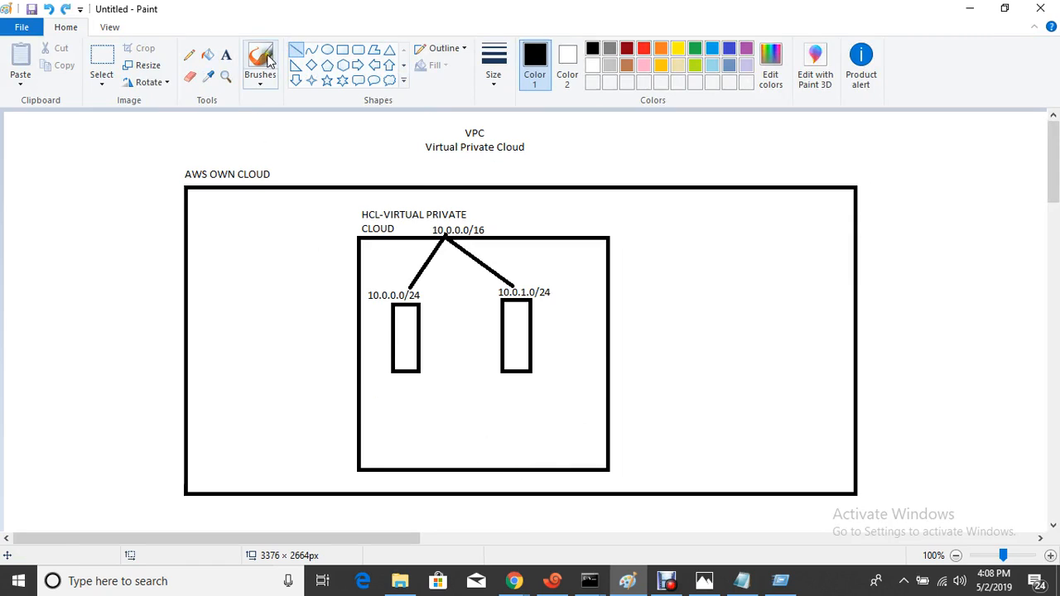
# - Draw a small box below the 10.0.0.0/24 rectangle and label it Web-Server underneath
pyautogui.click(342, 50)
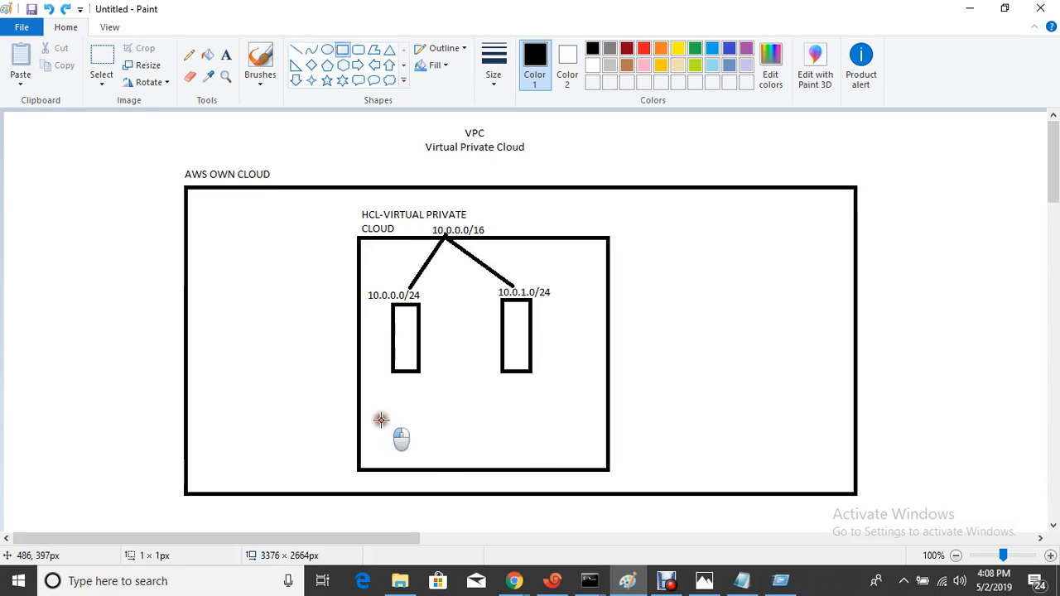
pyautogui.moveTo(381, 419)
pyautogui.mouseDown()
pyautogui.moveTo(422, 446)
pyautogui.moveTo(423, 461)
pyautogui.moveTo(449, 462)
pyautogui.mouseUp()
pyautogui.click(226, 54)
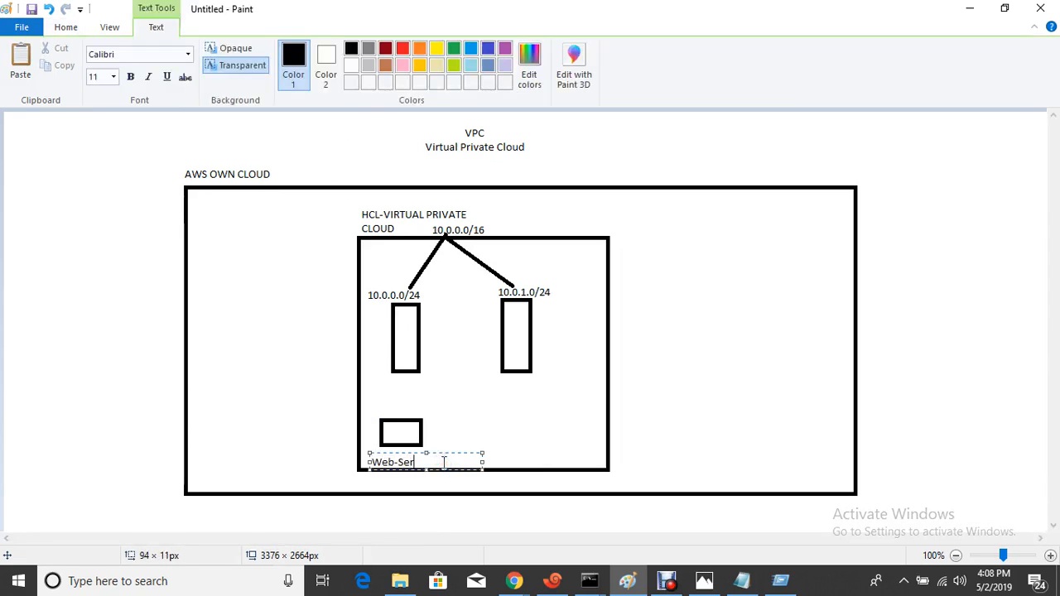
pyautogui.click(674, 440)
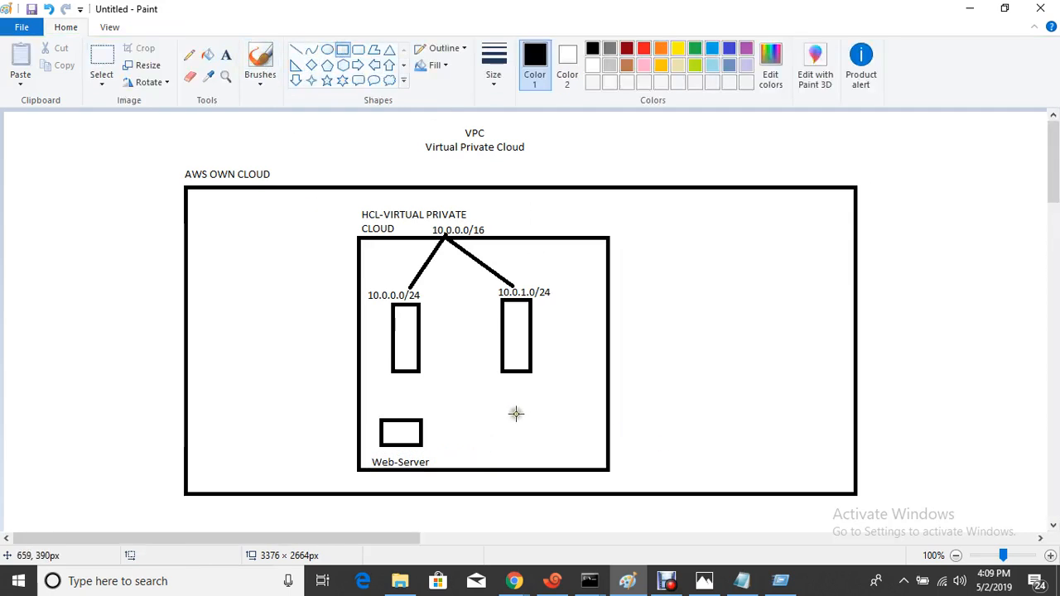
# - Draw a small box of about 48 × 25 px below the 10.0.1.0/24 rectangle and label it DB-Server underneath
pyautogui.moveTo(503, 423)
pyautogui.mouseDown()
pyautogui.moveTo(543, 437)
pyautogui.moveTo(543, 451)
pyautogui.moveTo(539, 443)
pyautogui.mouseUp()
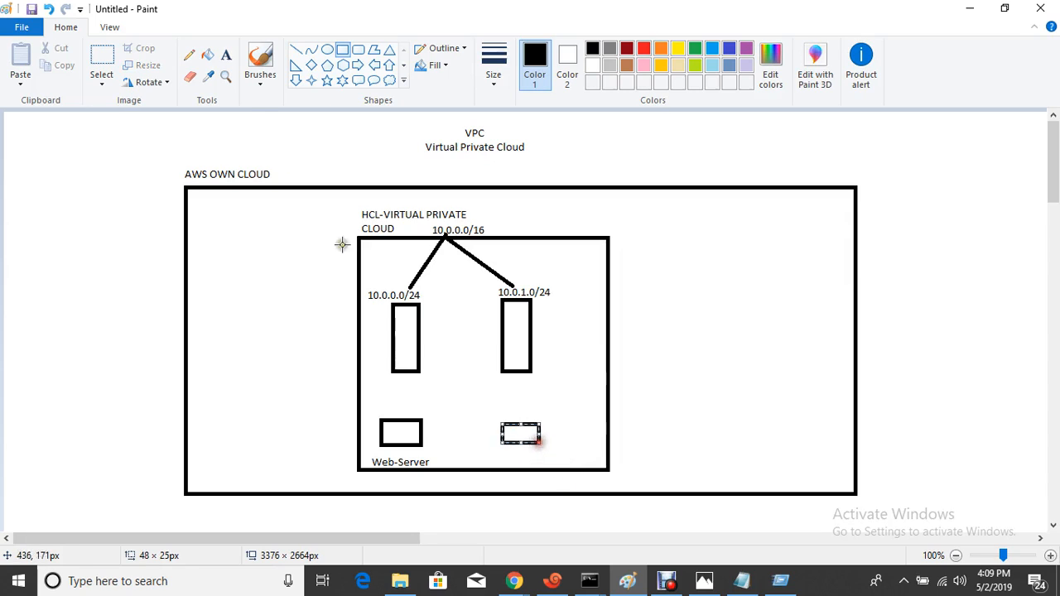
pyautogui.click(228, 59)
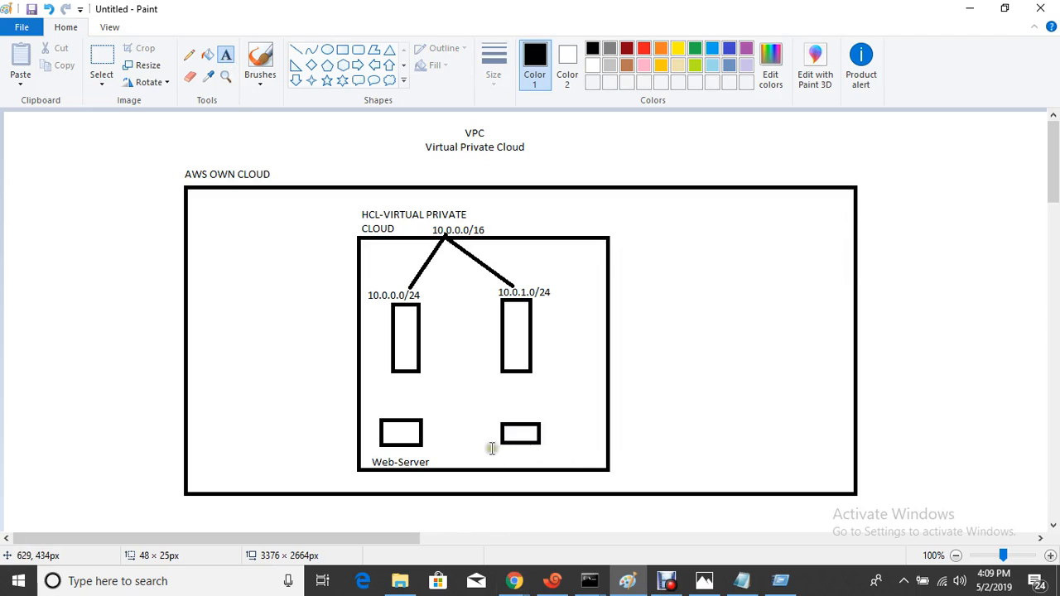
pyautogui.moveTo(491, 448); pyautogui.dragTo(555, 462)
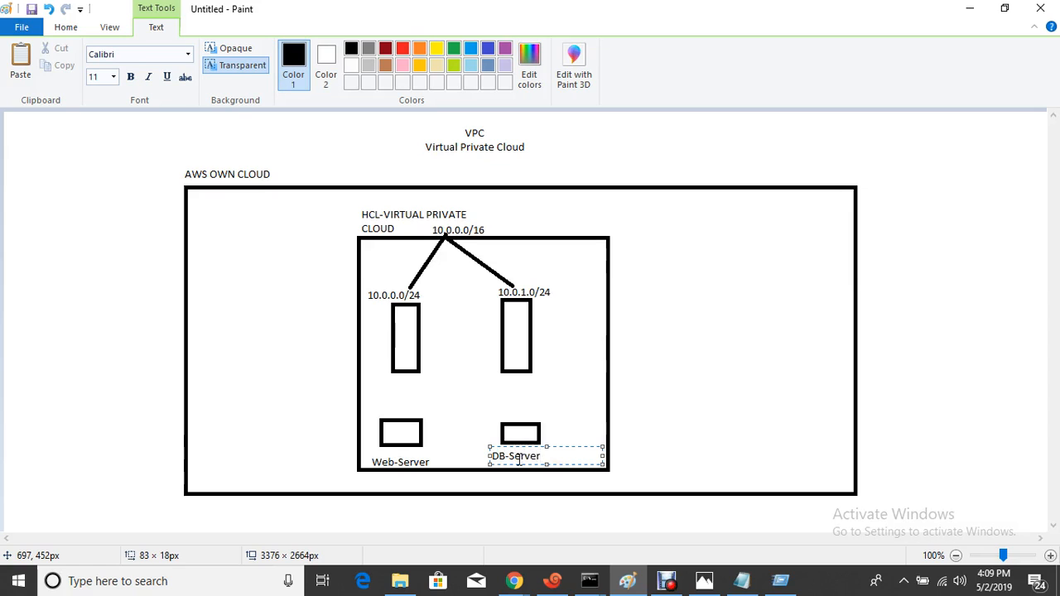
pyautogui.click(731, 406)
# - Draw one line from the 10.0.0.0/24 rectangle to the Web-Server box and another from the 10.0.1.0/24 rectangle to the DB-Server box
pyautogui.click(298, 53)
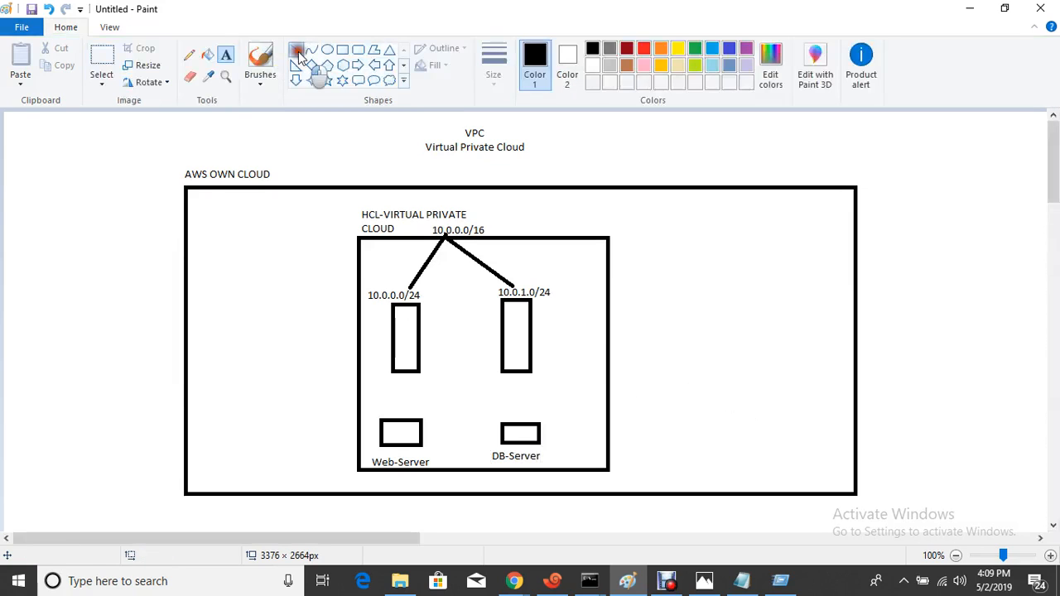
pyautogui.moveTo(398, 371); pyautogui.dragTo(398, 421)
pyautogui.click(296, 51)
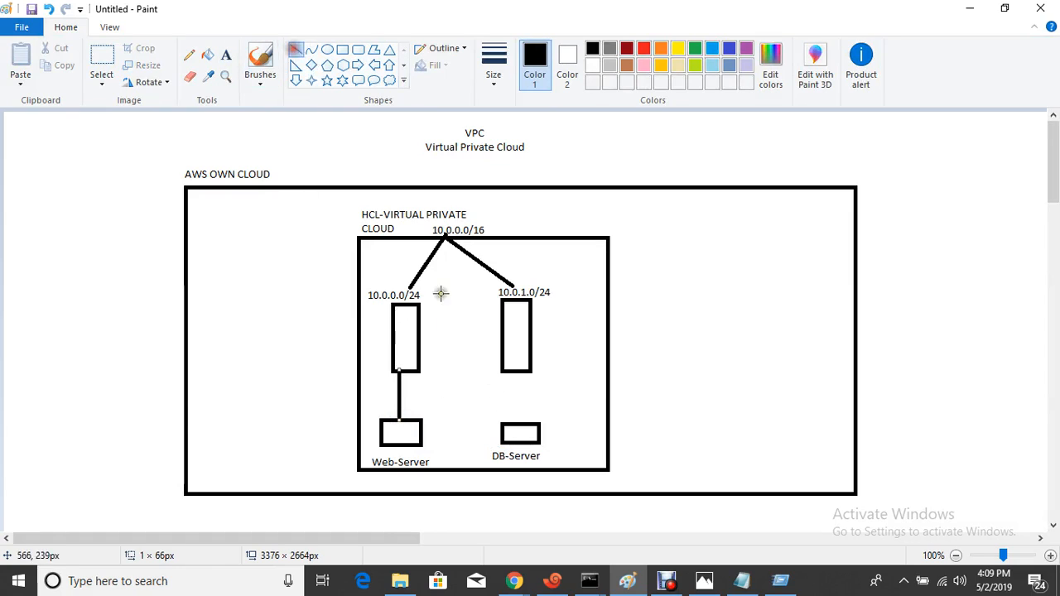
pyautogui.moveTo(520, 373); pyautogui.dragTo(526, 422)
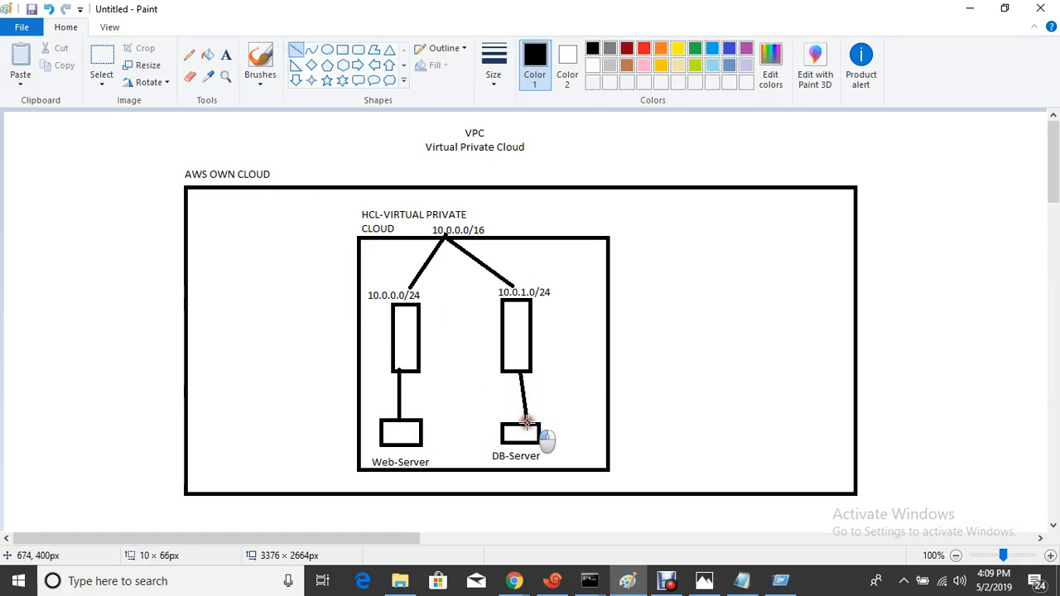
pyautogui.click(642, 414)
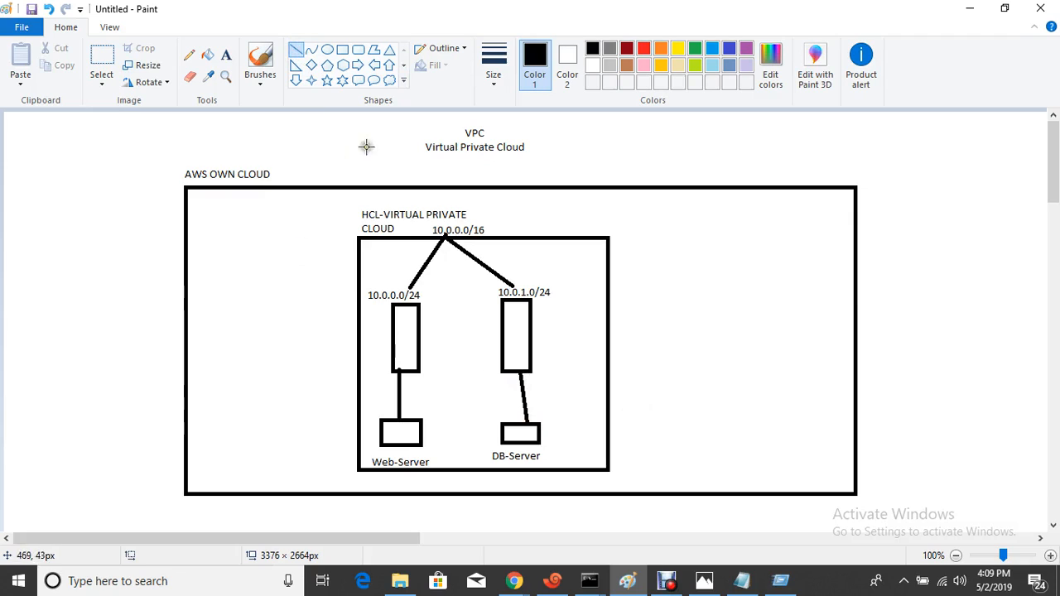
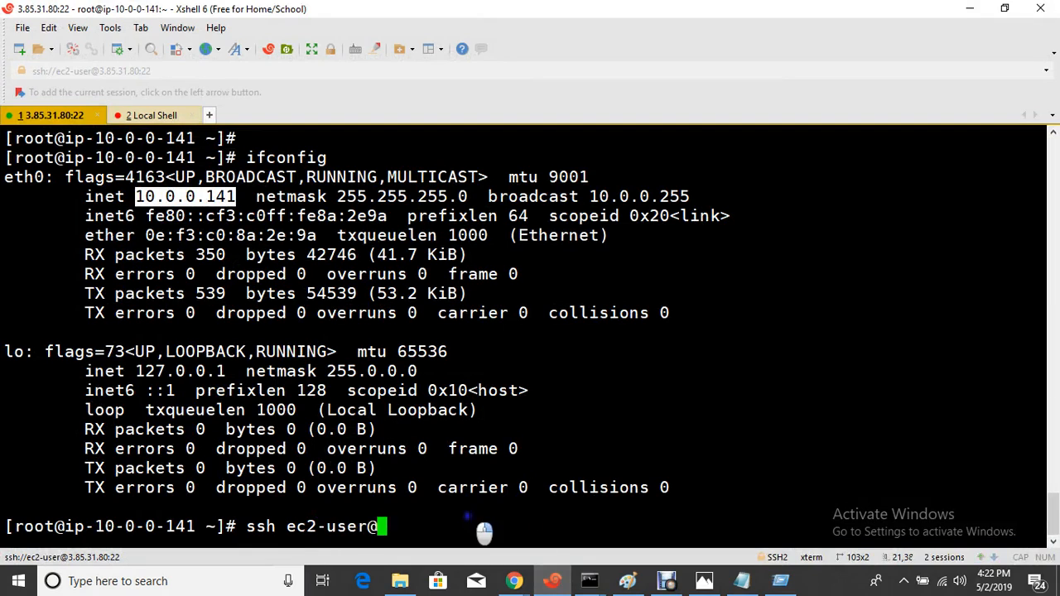
# - Try to connect over SSH as ec2-user to the DB server at 10.0.1.238, accepting its host key with yes
pyautogui.rightClick(469, 522)
pyautogui.click(529, 196)
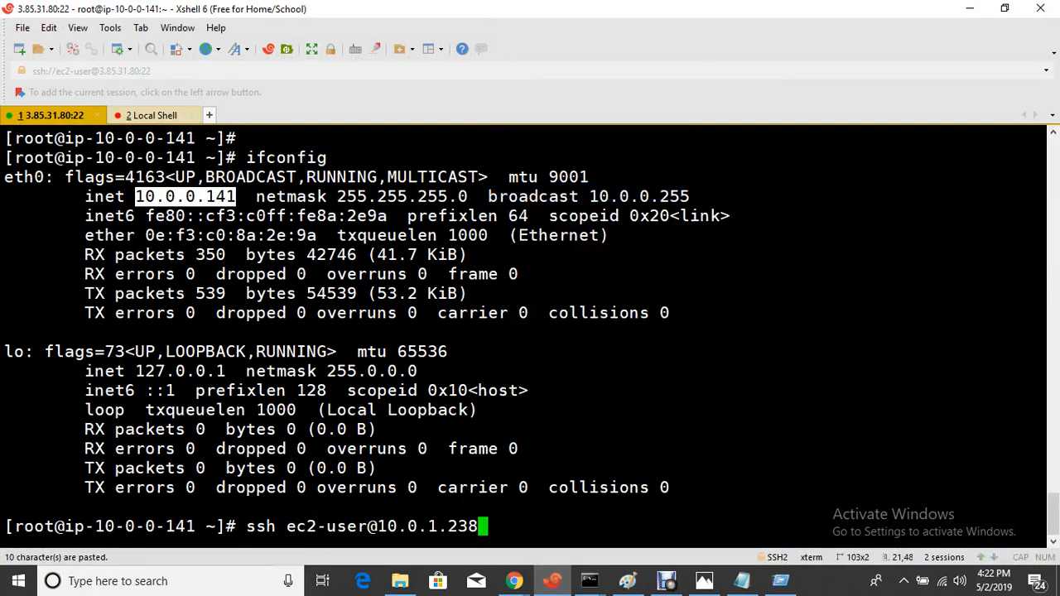
pyautogui.press('Return')
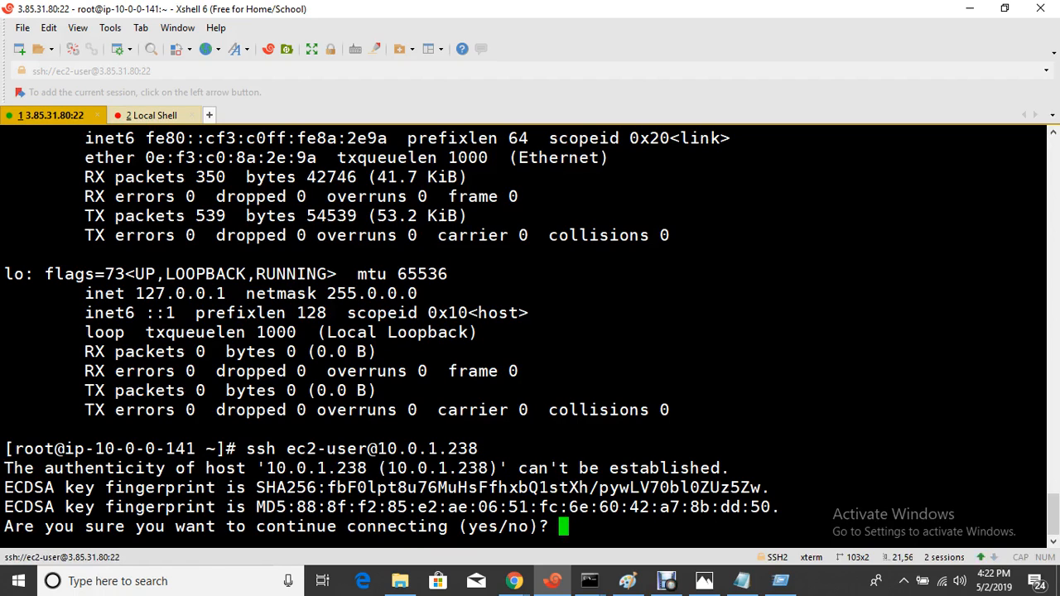
pyautogui.write('yes')
pyautogui.press('Return')
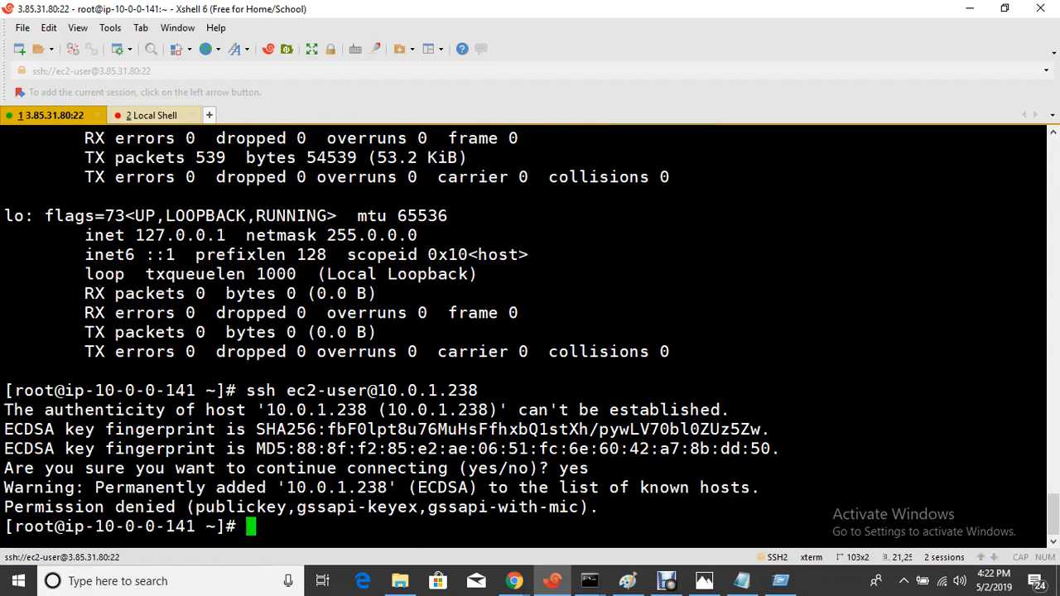
pyautogui.moveTo(89, 507); pyautogui.dragTo(227, 508)
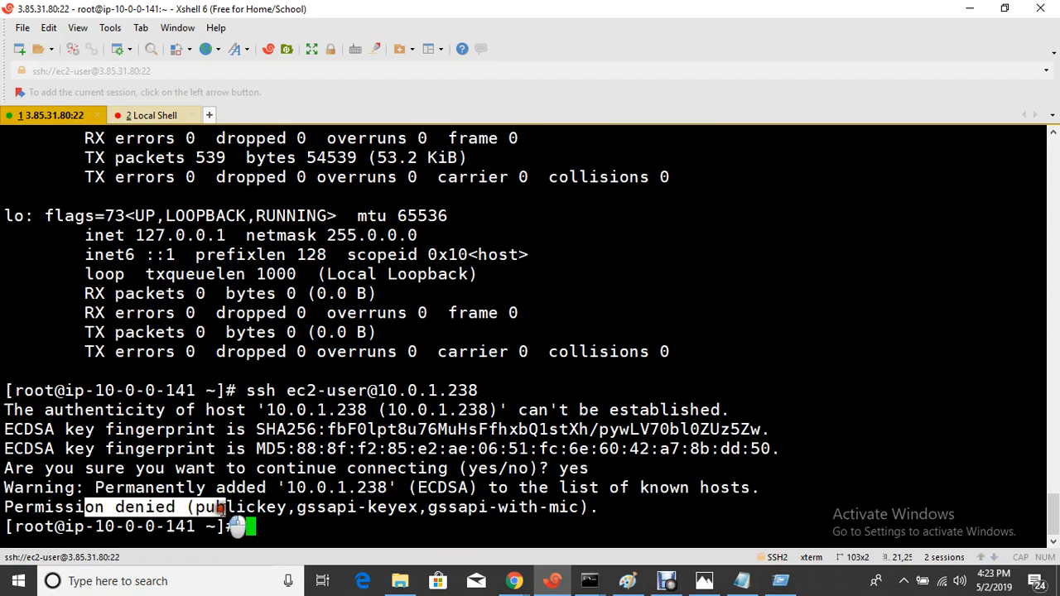
pyautogui.click(336, 519)
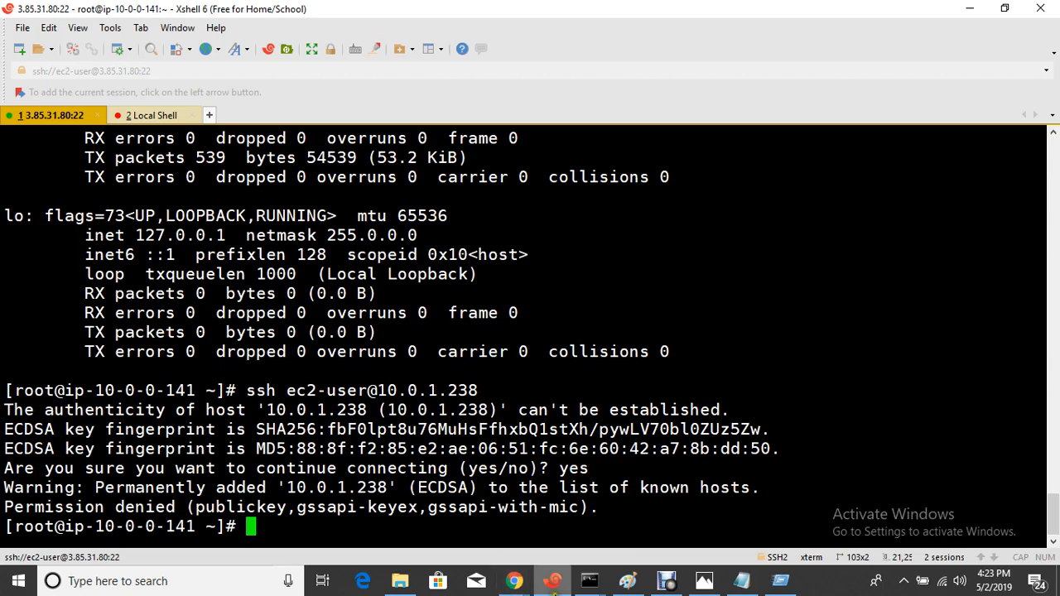
# - Open File Explorer and locate the master.pem key file in the Downloads folder
pyautogui.moveTo(552, 580)
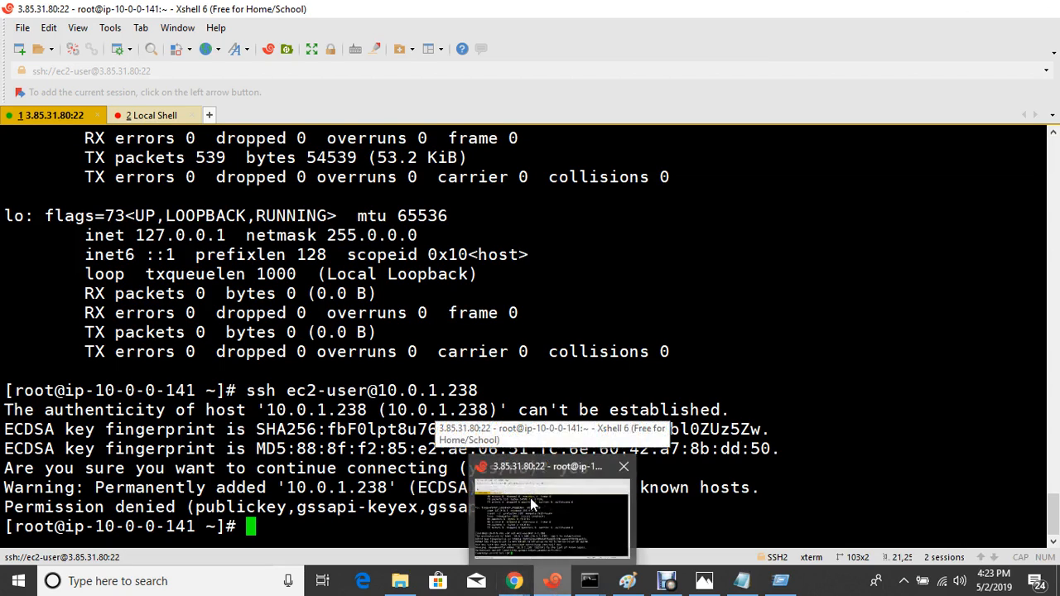
pyautogui.click(530, 497)
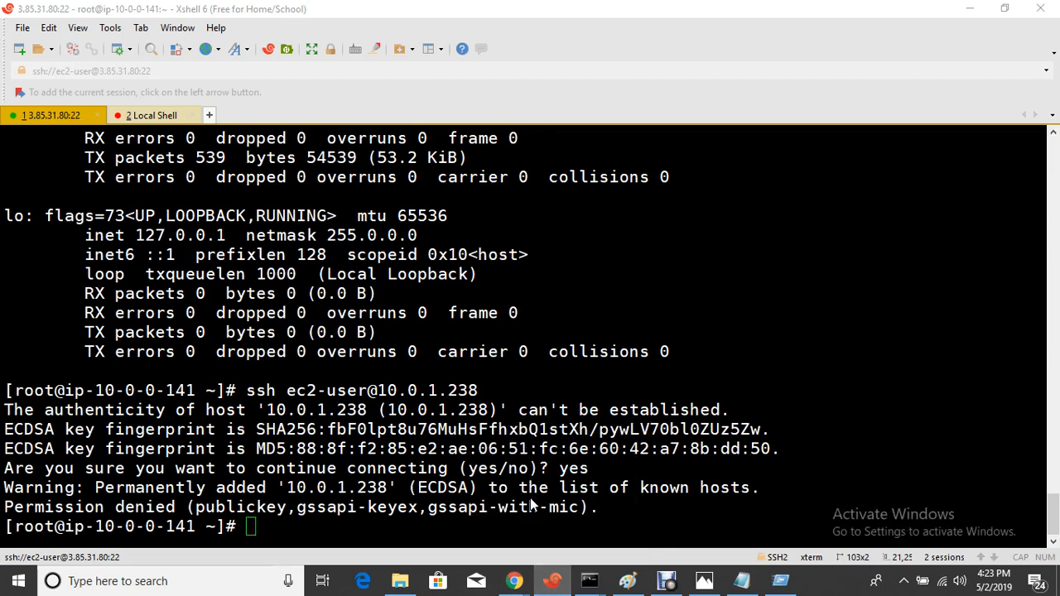
pyautogui.press('super+e')
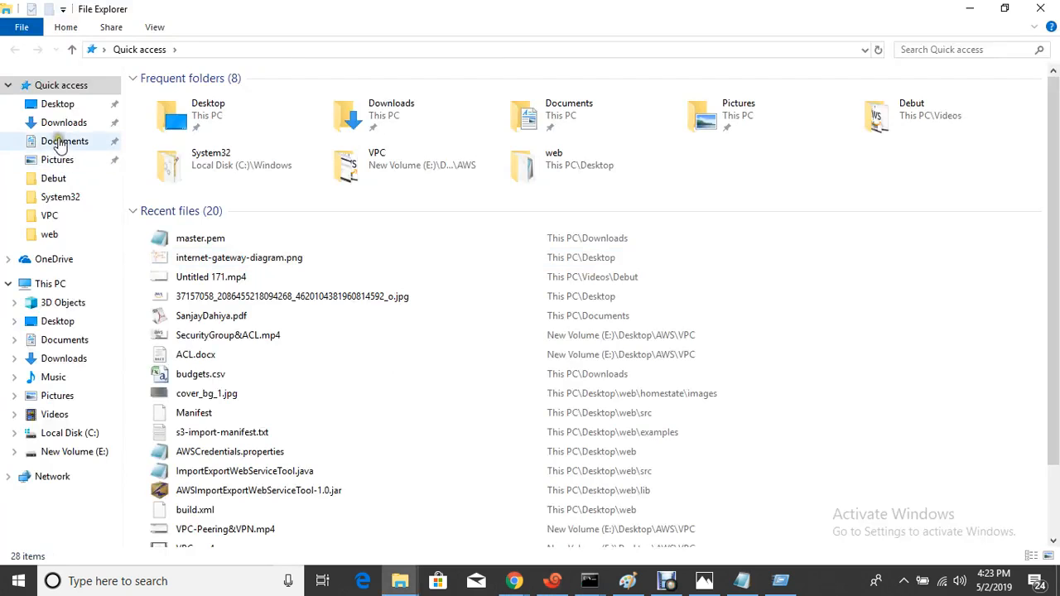
pyautogui.click(56, 123)
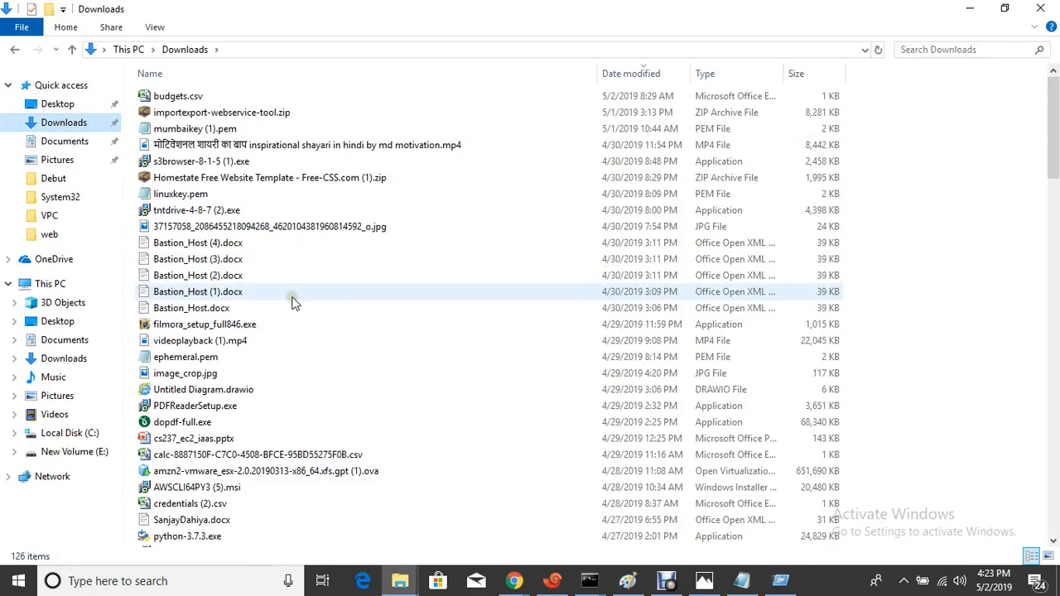
pyautogui.click(250, 340)
pyautogui.scroll(-10, 250, 336)
pyautogui.click(192, 173)
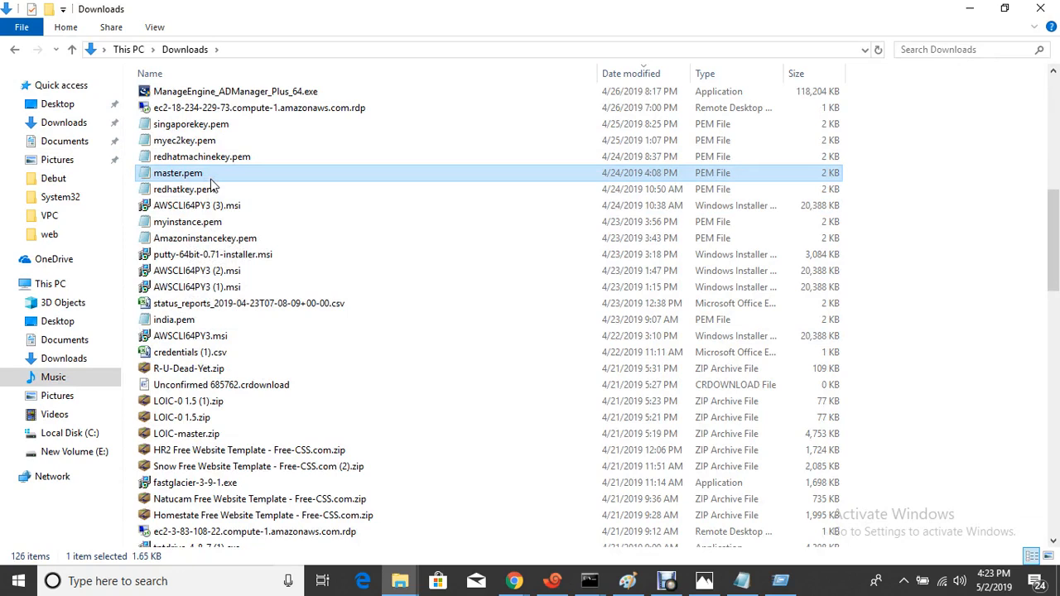
# - Switch back to Xshell and enter vim at the shell prompt without running it
pyautogui.click(549, 583)
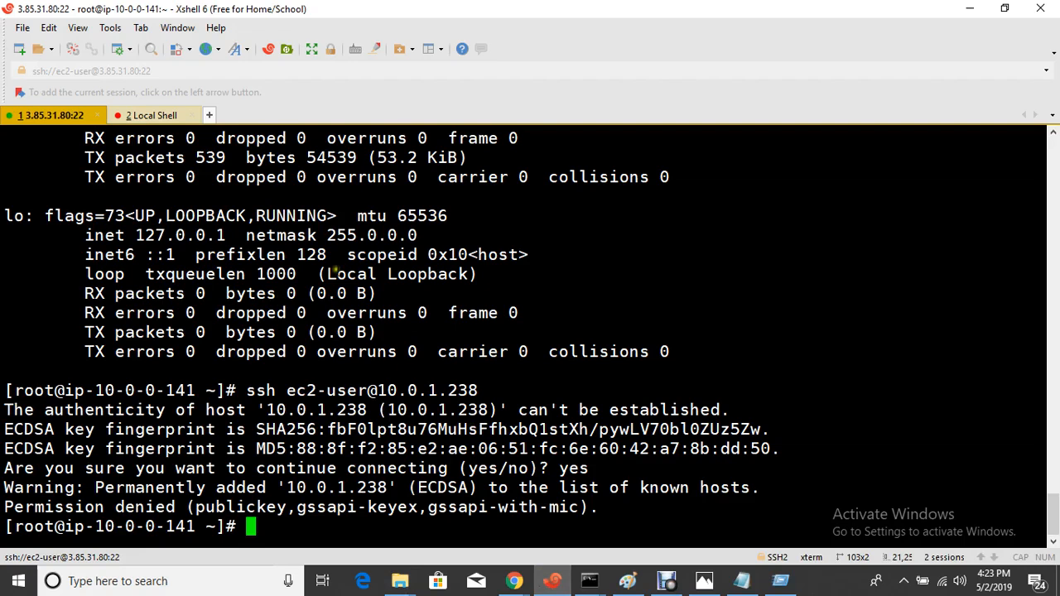
pyautogui.moveTo(126, 274); pyautogui.dragTo(445, 445)
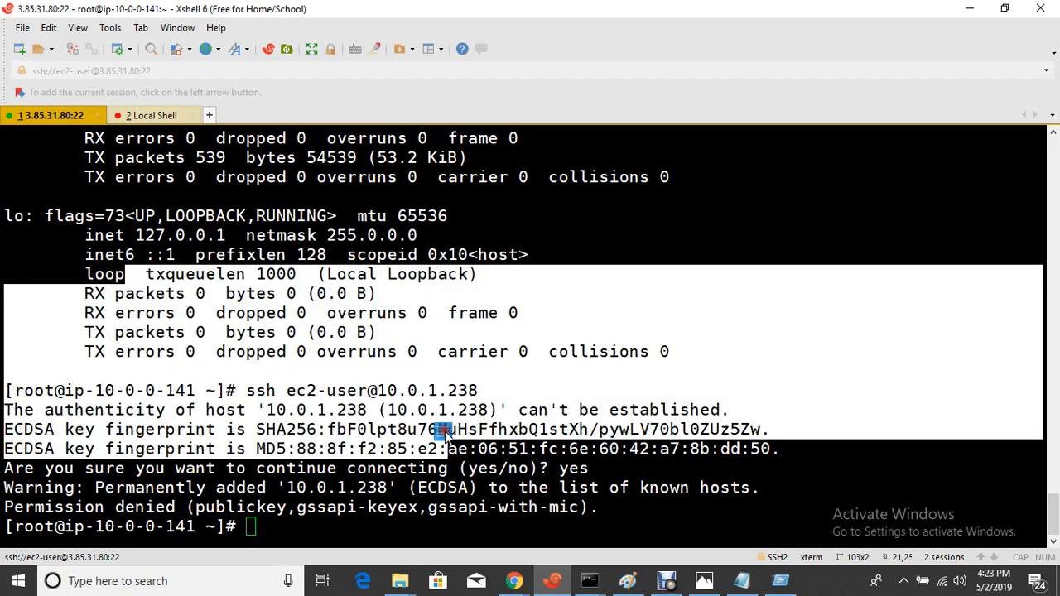
pyautogui.rightClick(445, 431)
pyautogui.click(426, 507)
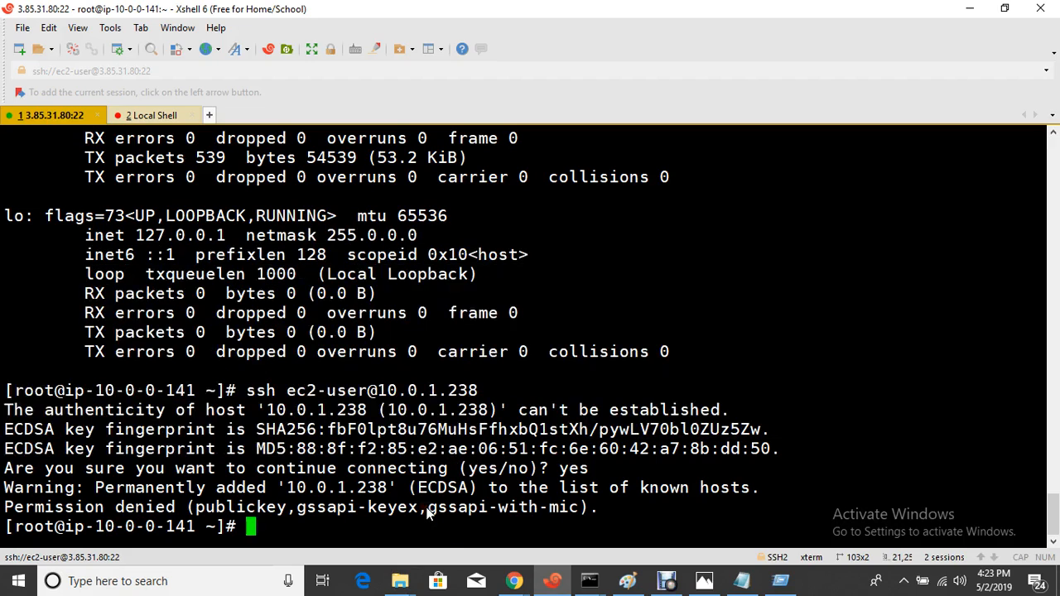
pyautogui.write('vim')
# - Check the key name used by DB-Server and Web-Server in the EC2 instances list against the downloaded key file
pyautogui.moveTo(514, 580)
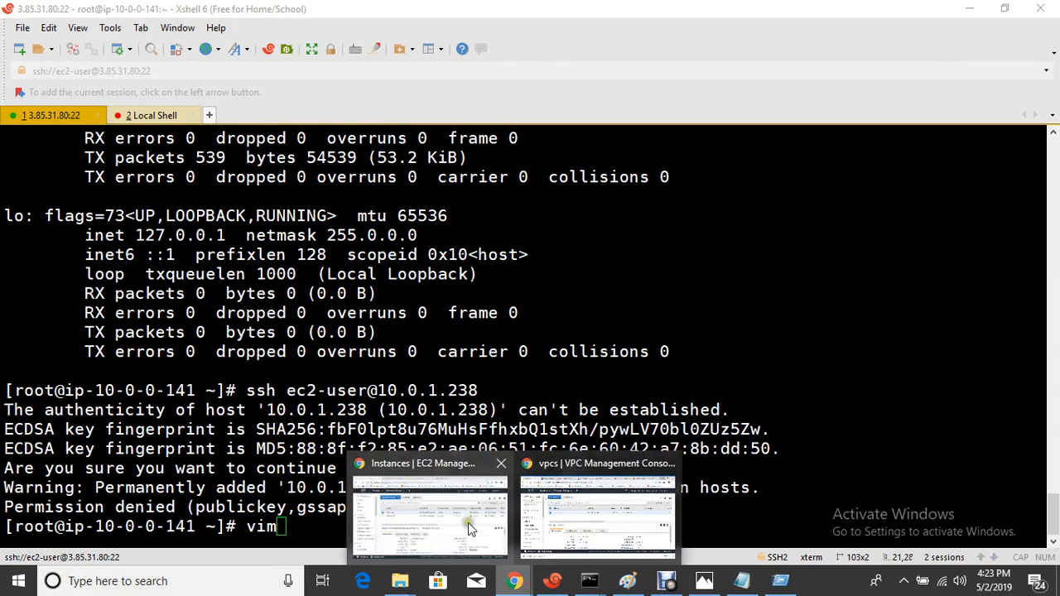
pyautogui.click(468, 522)
pyautogui.moveTo(400, 580)
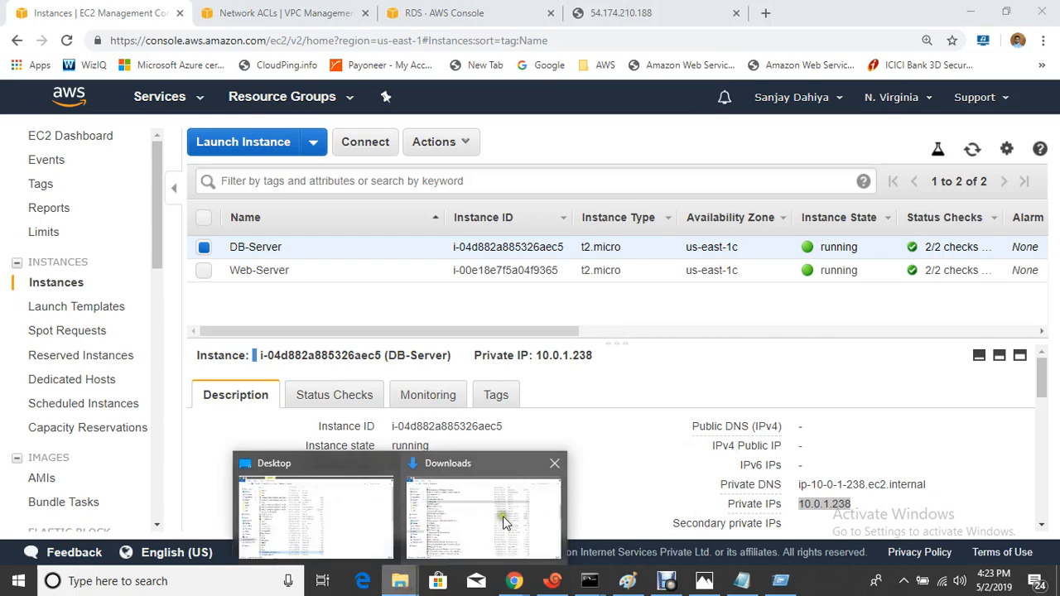
pyautogui.click(503, 516)
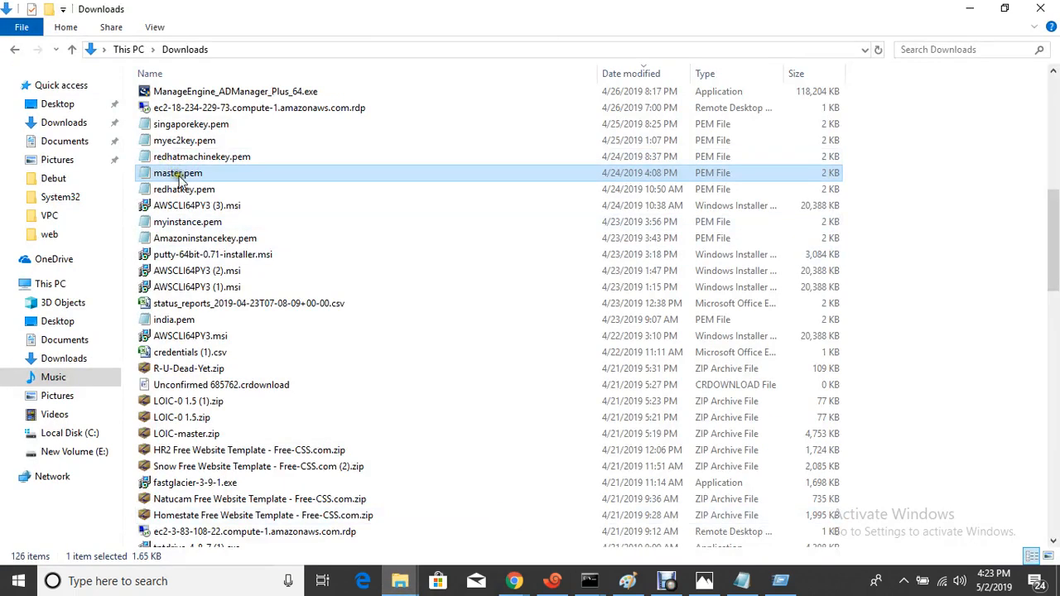
pyautogui.moveTo(514, 581)
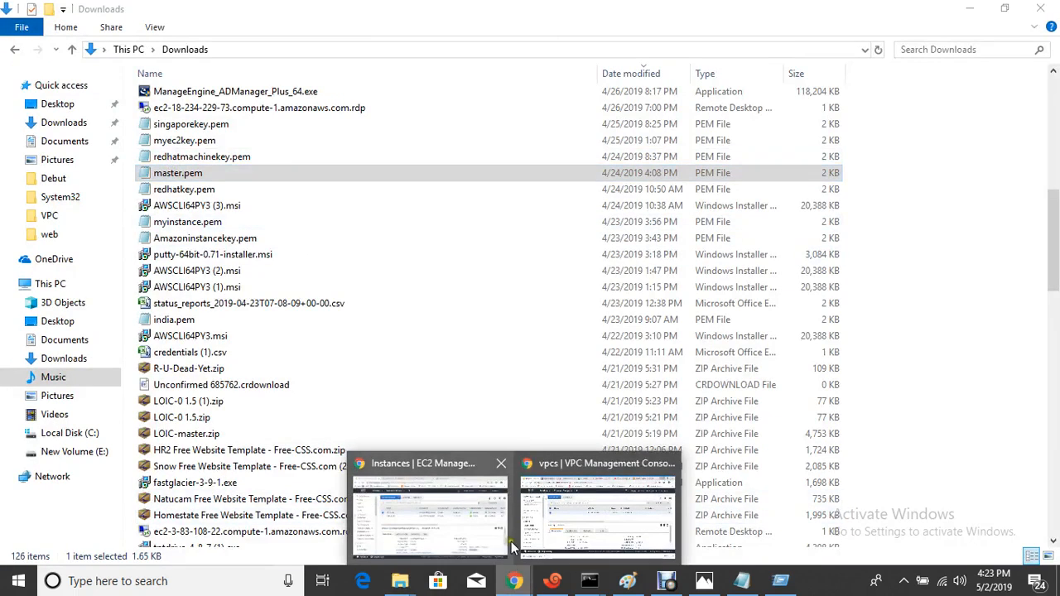
pyautogui.click(418, 516)
pyautogui.moveTo(351, 331); pyautogui.dragTo(728, 372)
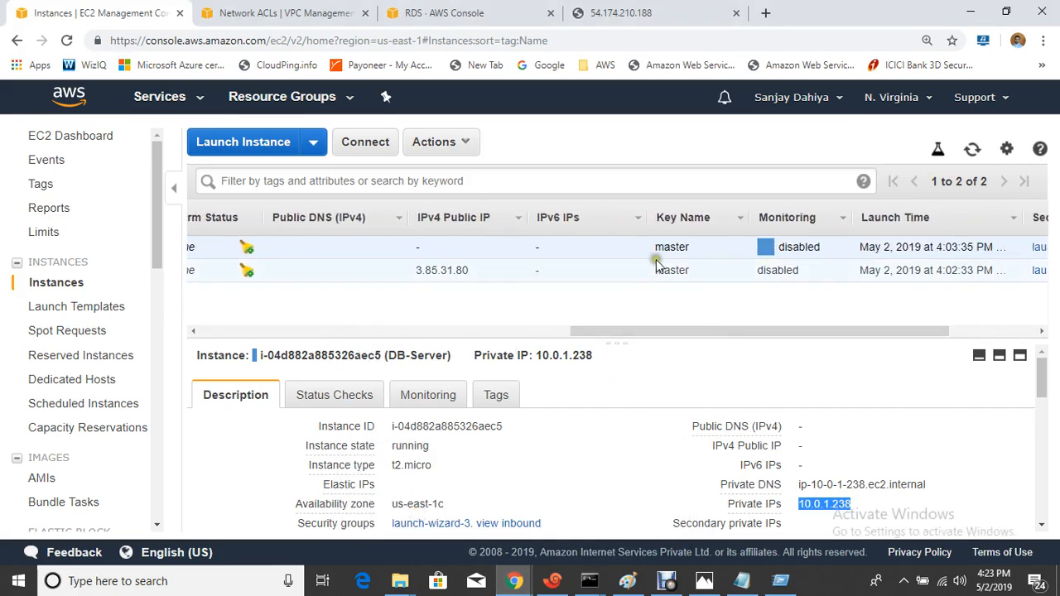
pyautogui.moveTo(725, 331); pyautogui.dragTo(272, 330)
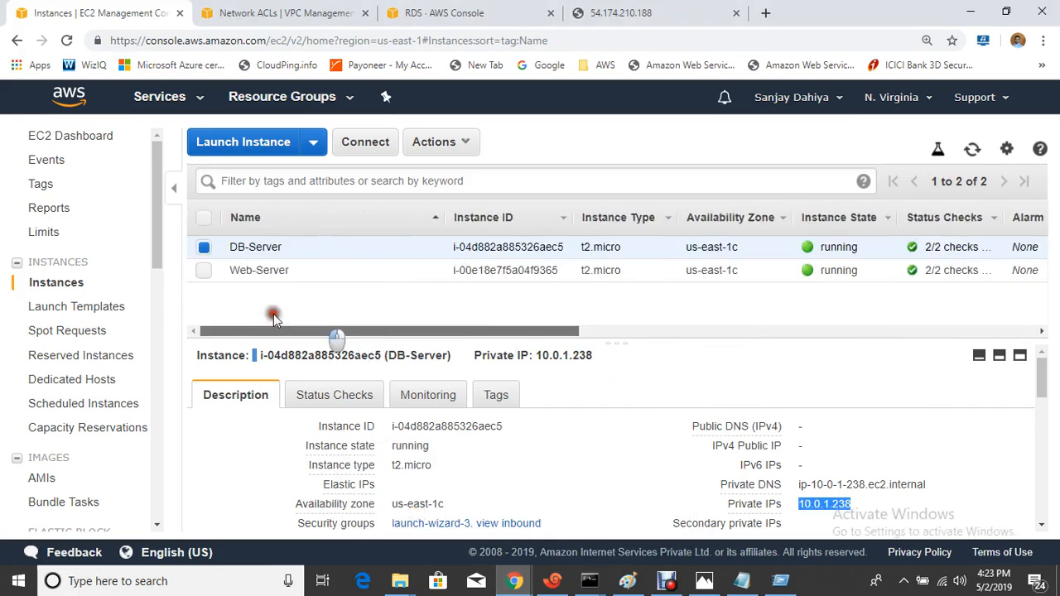
# - Return to Xshell and try to open master.pem with vim on the web server
pyautogui.click(552, 580)
pyautogui.write('vim')
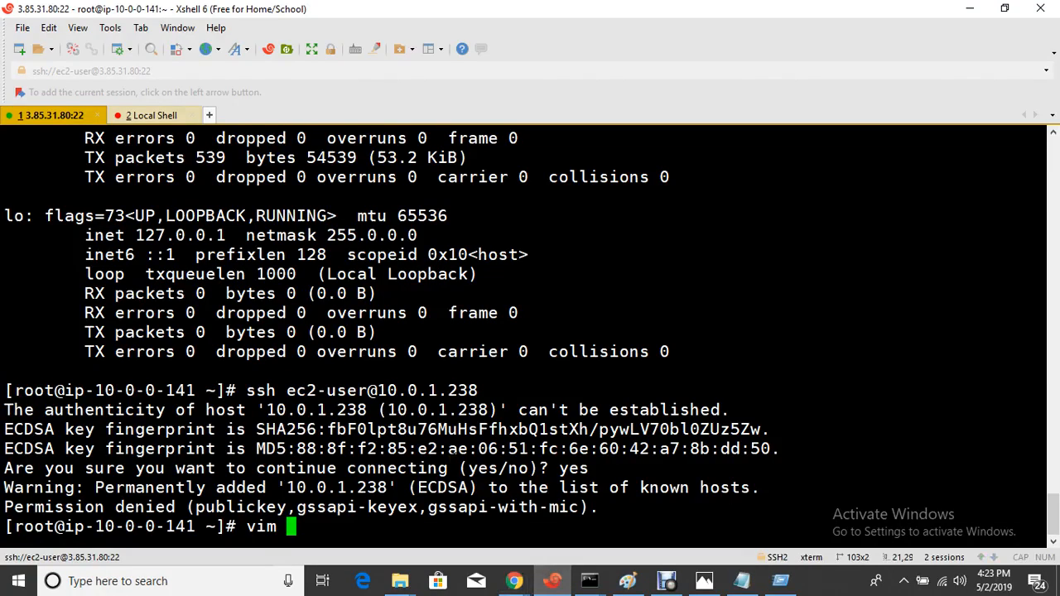
pyautogui.write(' master.pem')
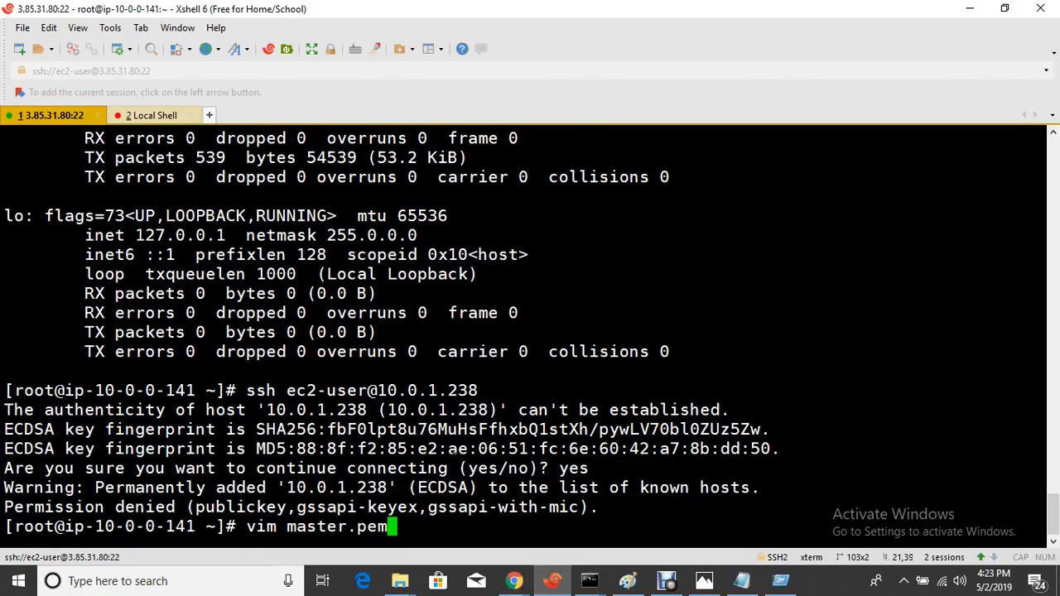
pyautogui.press('Return')
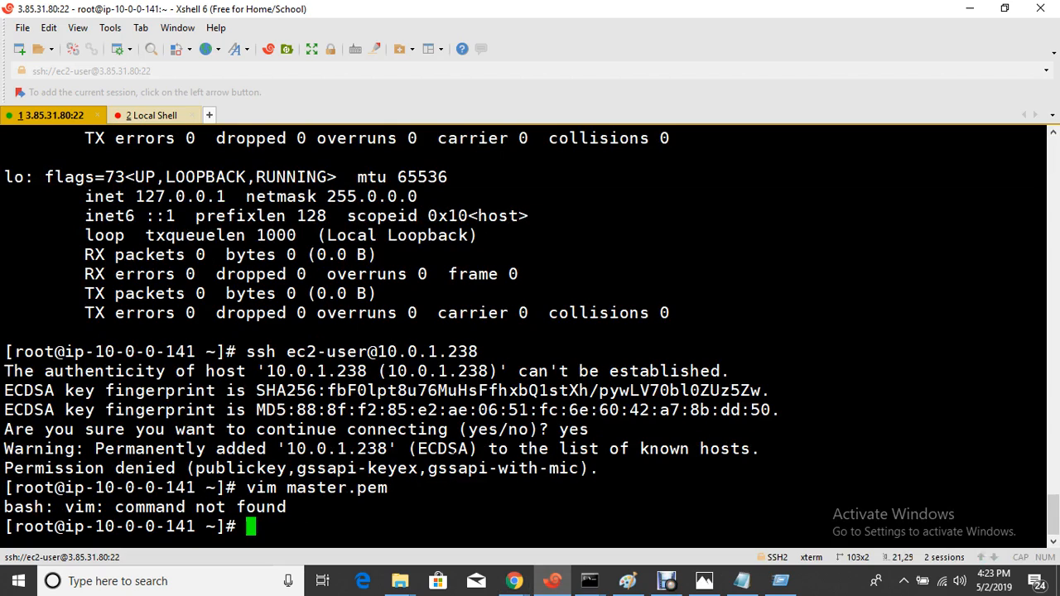
# - Create a new file named master.pem on the web server with the vi editor
pyautogui.write('vi master')
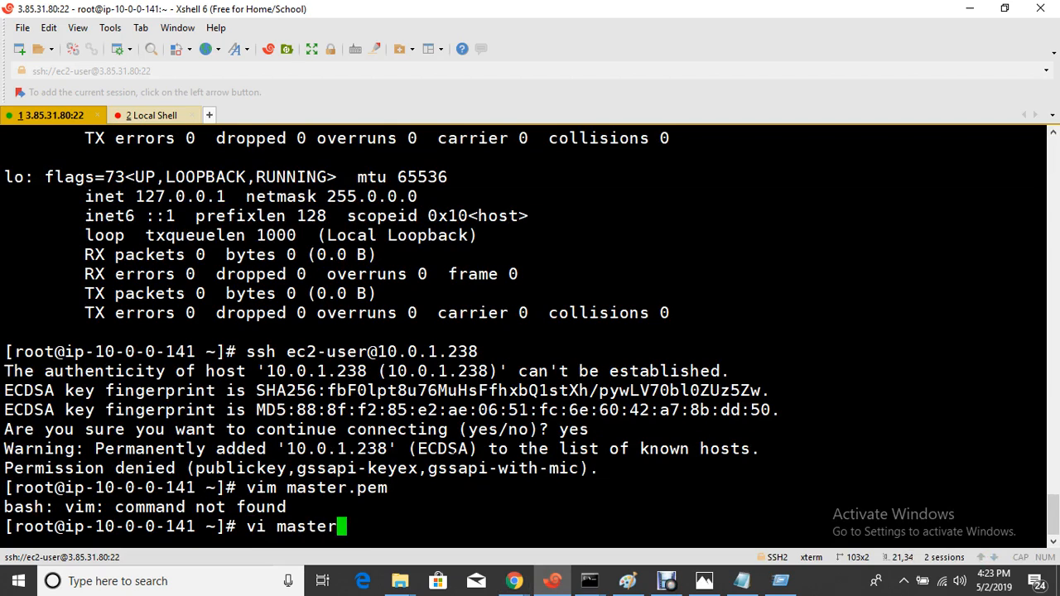
pyautogui.write('.pem')
pyautogui.press('Return')
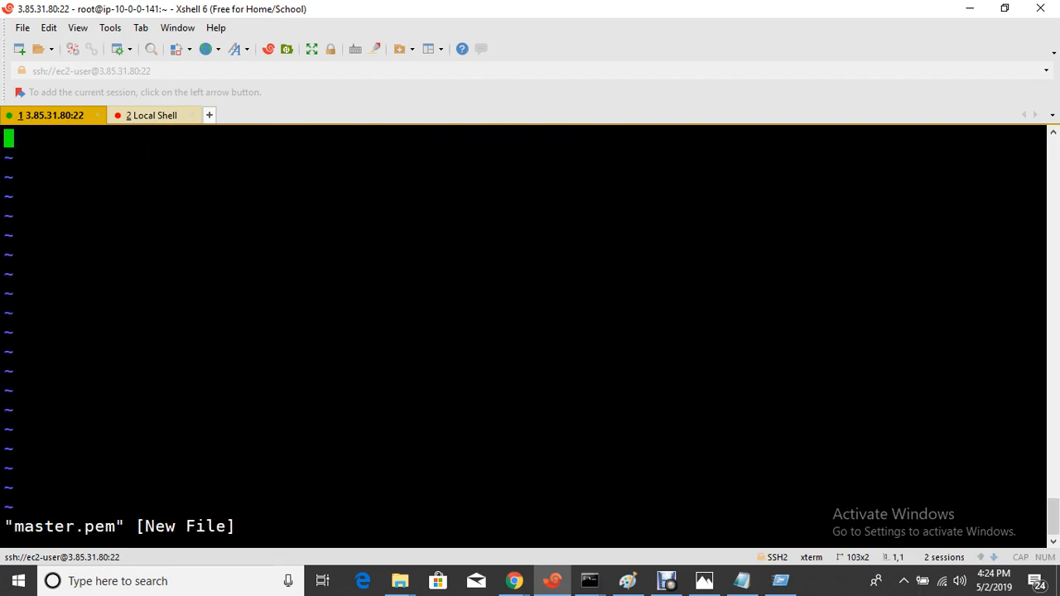
# - Open the downloaded master.pem from the Downloads folder in Notepad and copy the entire private key text
pyautogui.moveTo(400, 580)
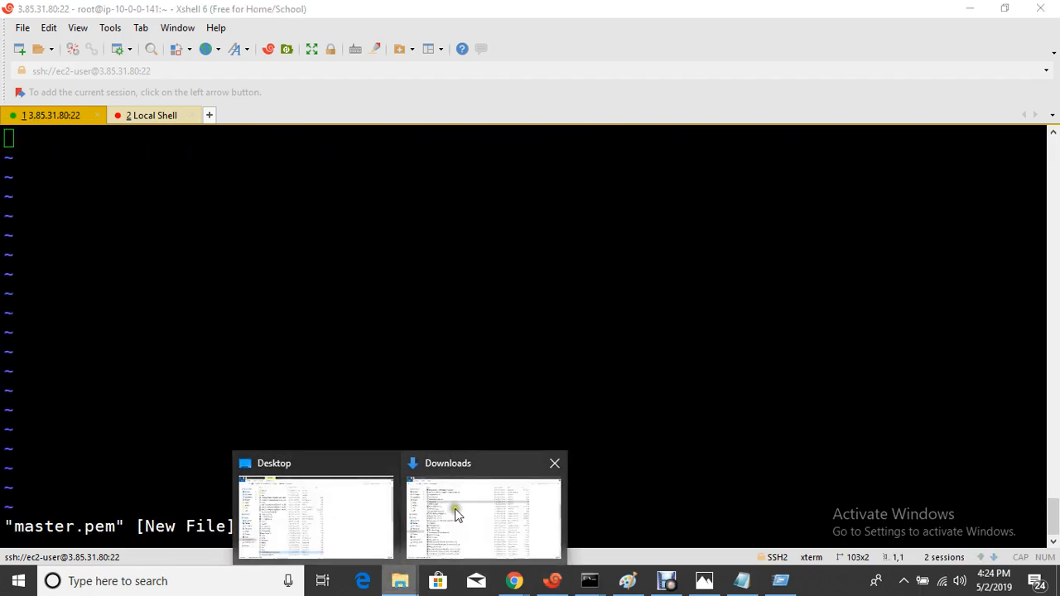
pyautogui.click(455, 508)
pyautogui.doubleClick(192, 173)
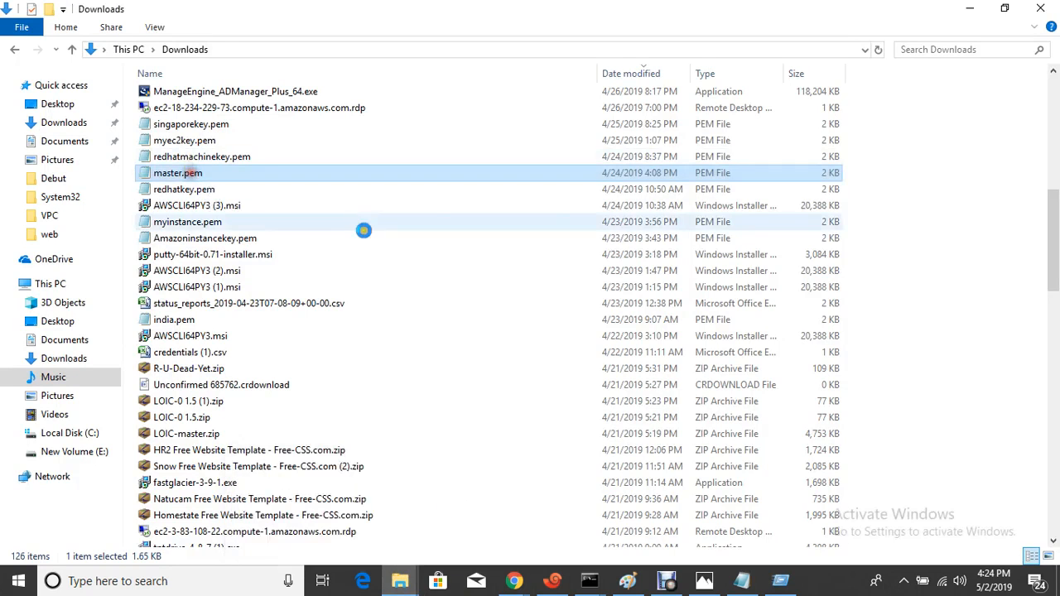
pyautogui.hotkey('ctrl', 'a')
pyautogui.rightClick(336, 212)
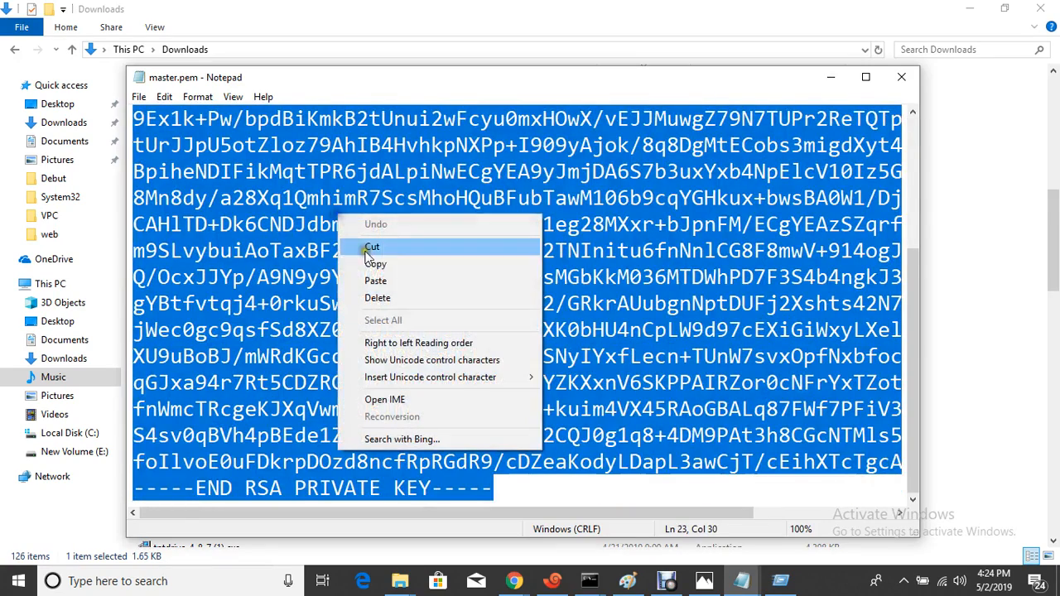
pyautogui.click(389, 263)
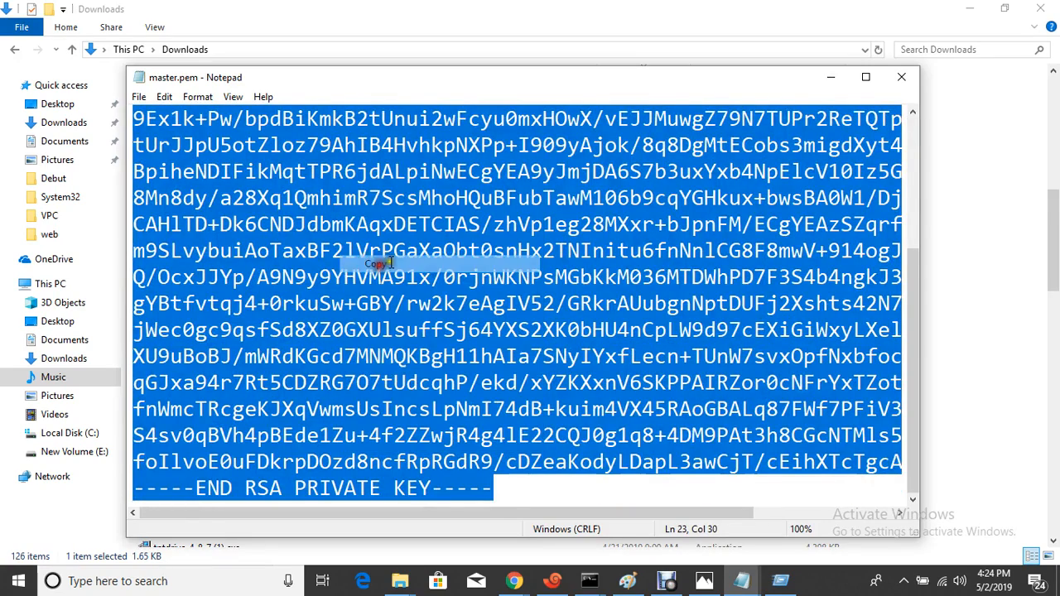
# - Paste the copied private key into master.pem in the web server's vi editor, then save and quit
pyautogui.click(552, 580)
pyautogui.rightClick(215, 212)
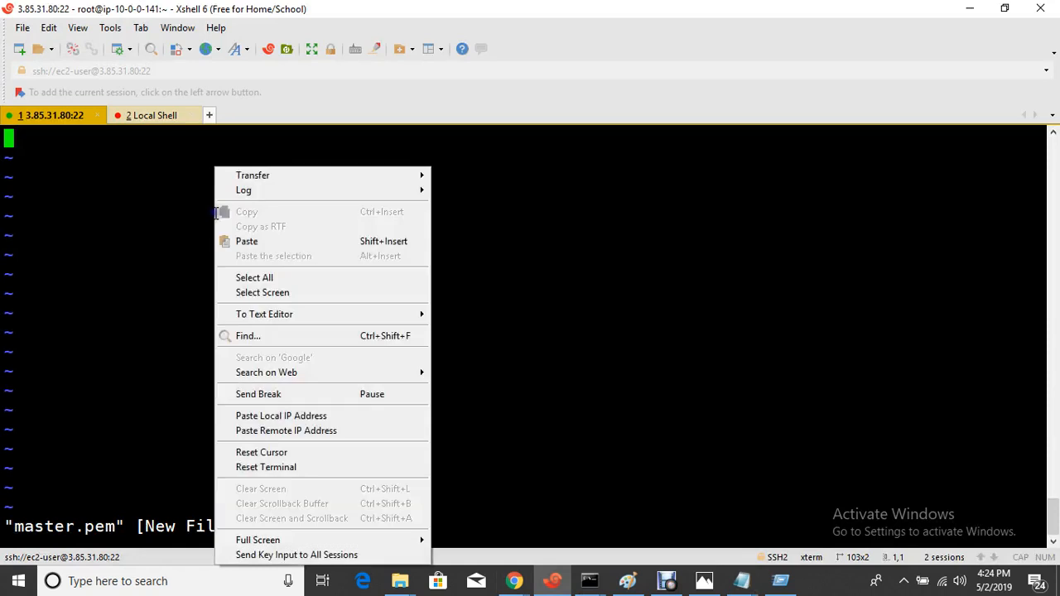
pyautogui.click(247, 241)
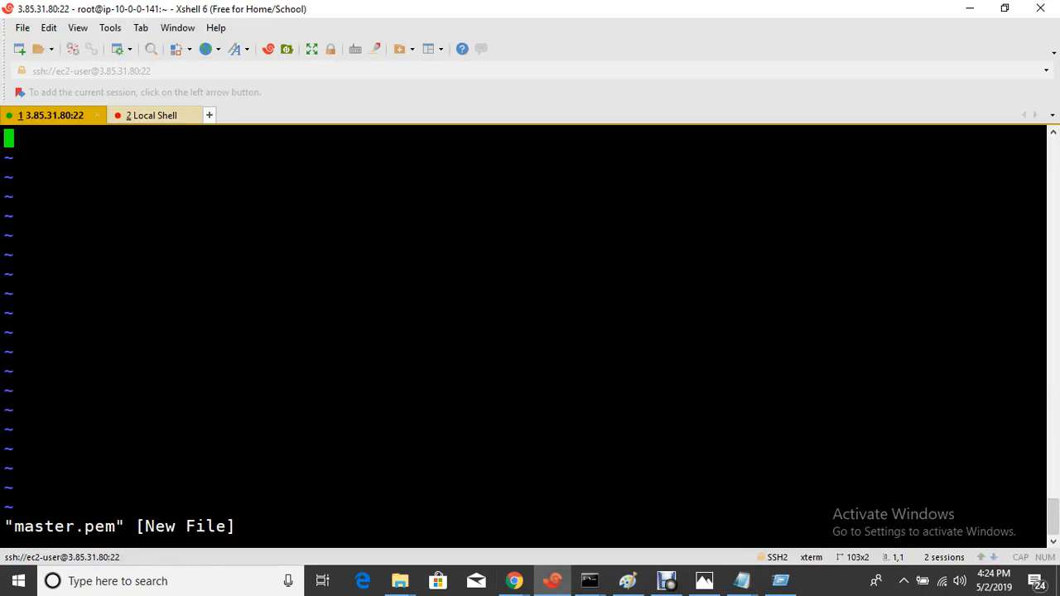
pyautogui.press('i')
pyautogui.rightClick(220, 220)
pyautogui.click(241, 243)
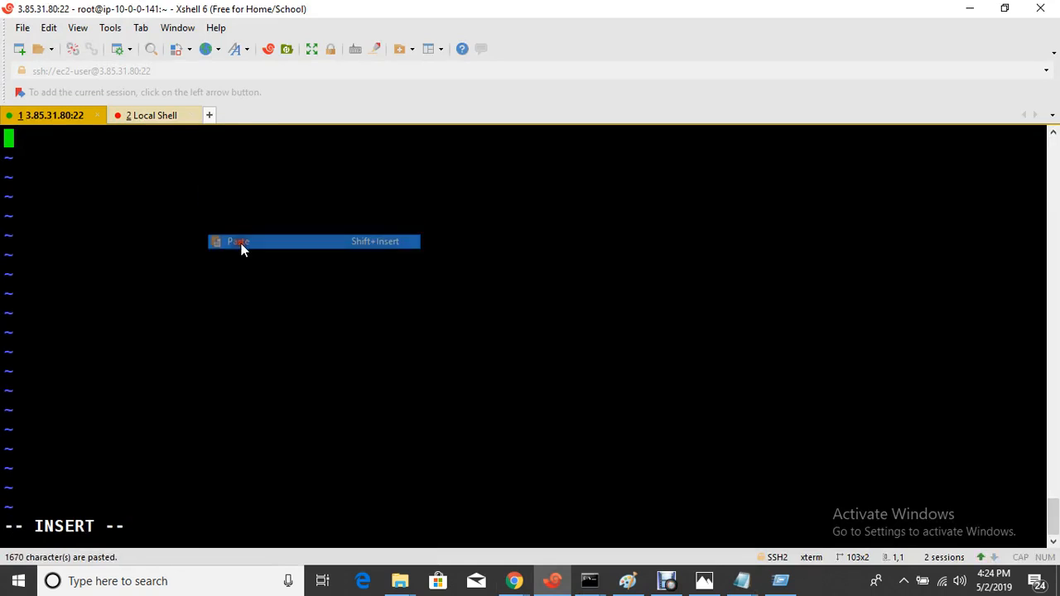
pyautogui.press('Escape')
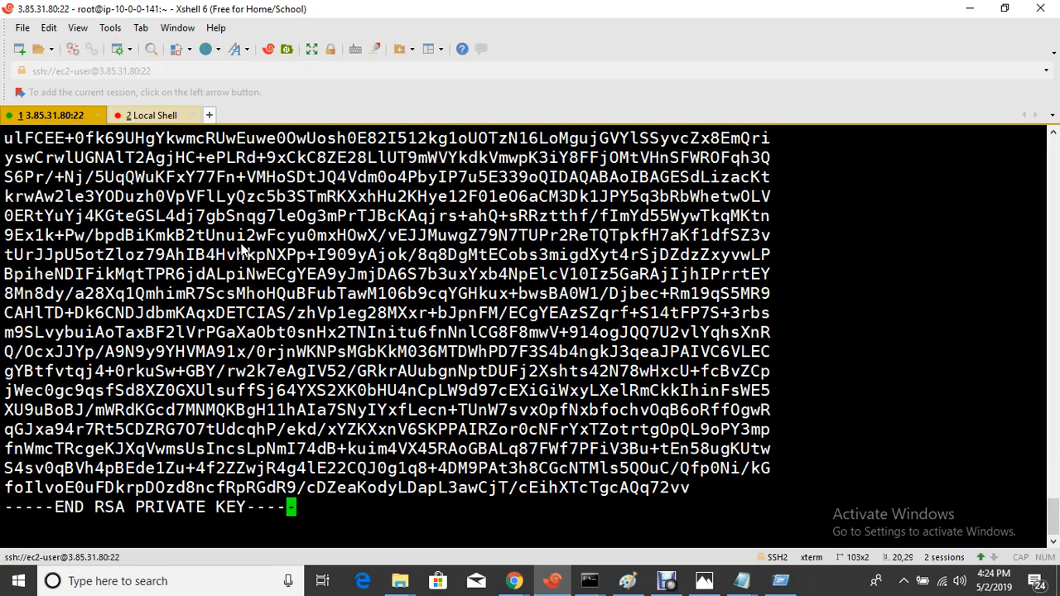
pyautogui.write(':wq')
pyautogui.press('Return')
pyautogui.press('Return')
pyautogui.press('Return')
# - Set the permissions of master.pem on the web server to 600 with chmod
pyautogui.write('chmod ')
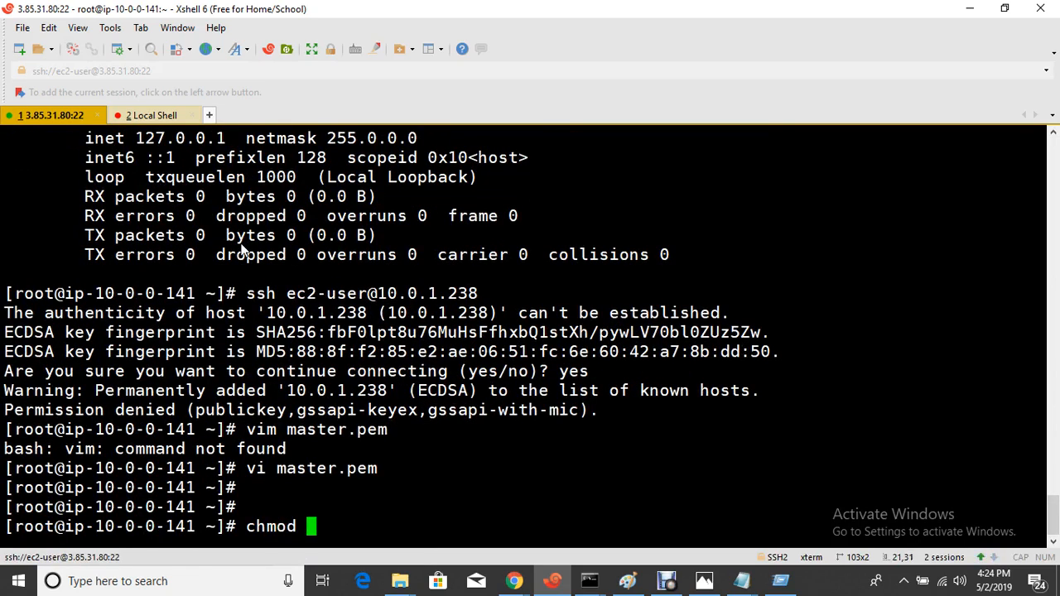
pyautogui.write('600 m')
pyautogui.press('Tab')
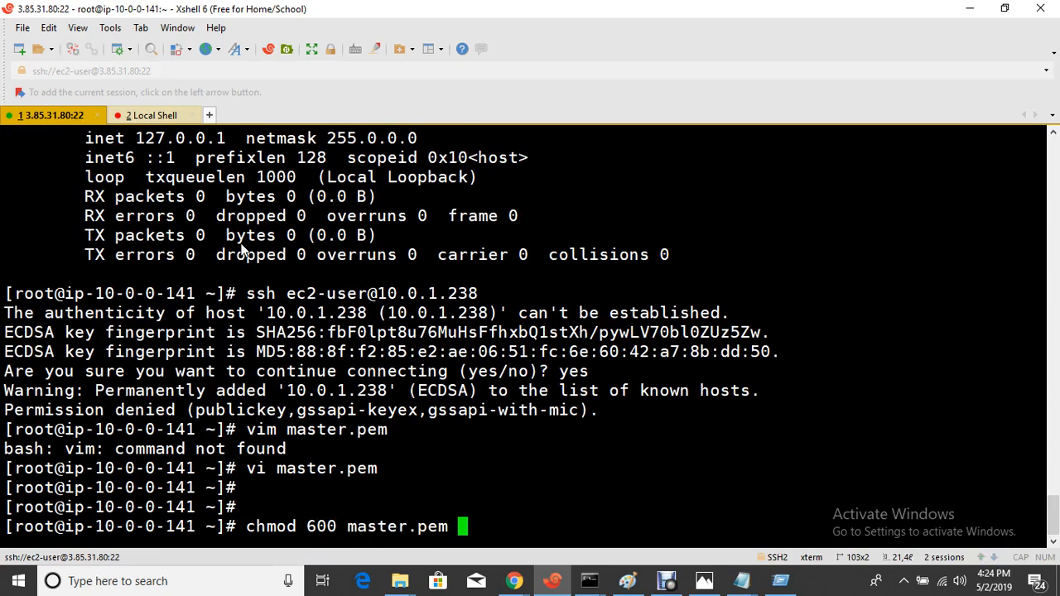
pyautogui.press('Return')
pyautogui.press('Up')
pyautogui.press('Up')
pyautogui.press('Up')
pyautogui.press('Up')
pyautogui.press('Up')
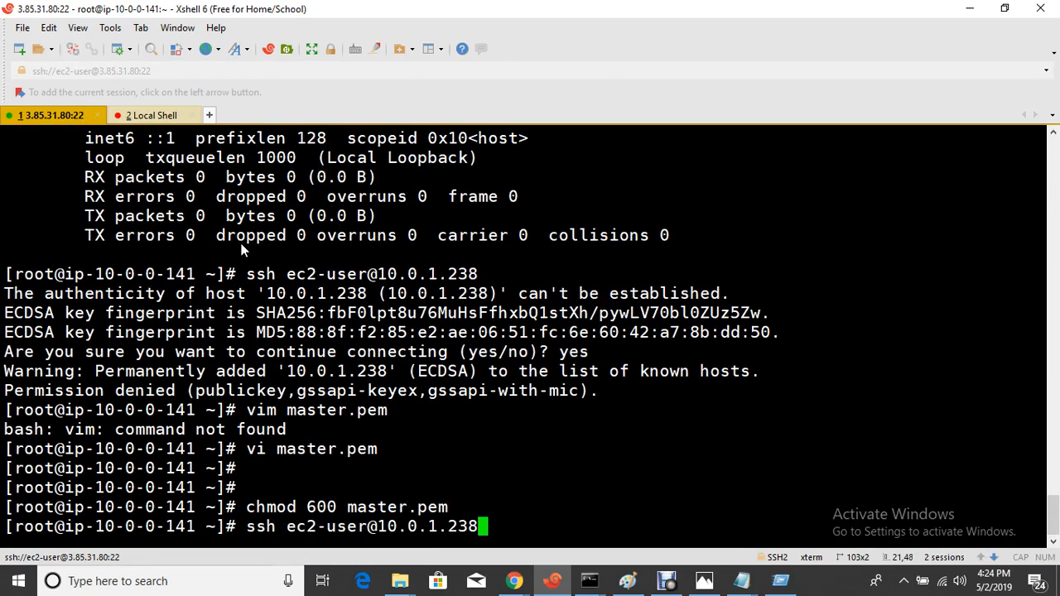
pyautogui.press('Down')
pyautogui.write('-i m')
pyautogui.press('Tab')
pyautogui.press('Return')
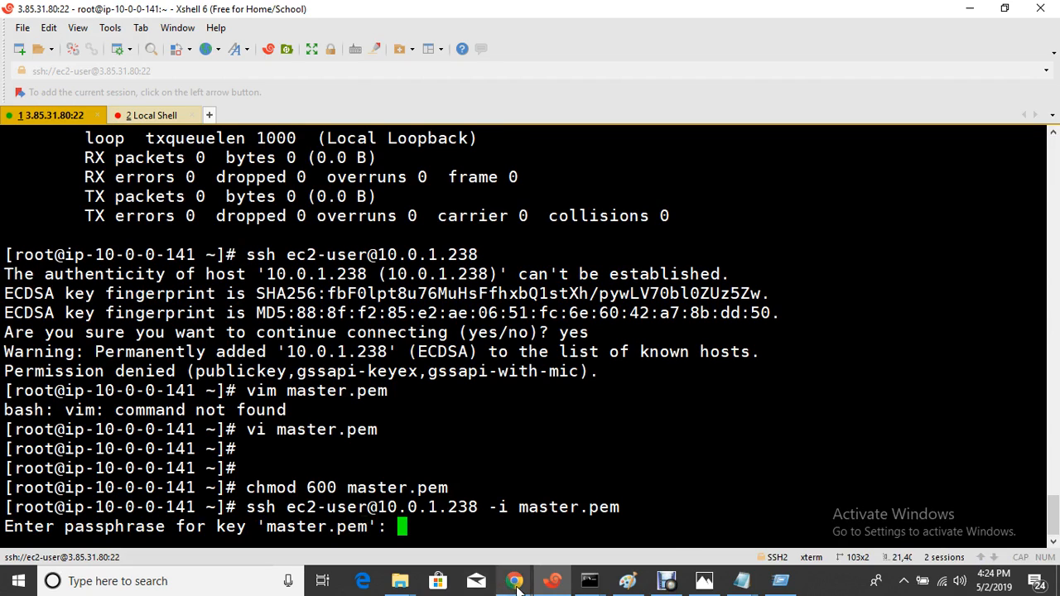
# - Check the DB-Server entry in the EC2 instances list and the master.pem file in the Downloads folder
pyautogui.moveTo(518, 586)
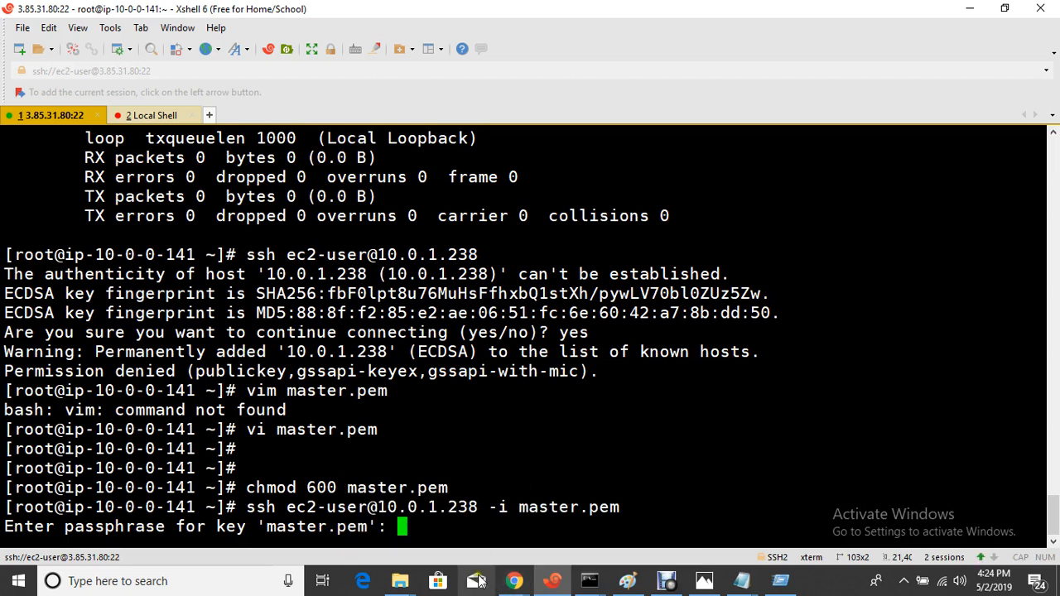
pyautogui.click(430, 510)
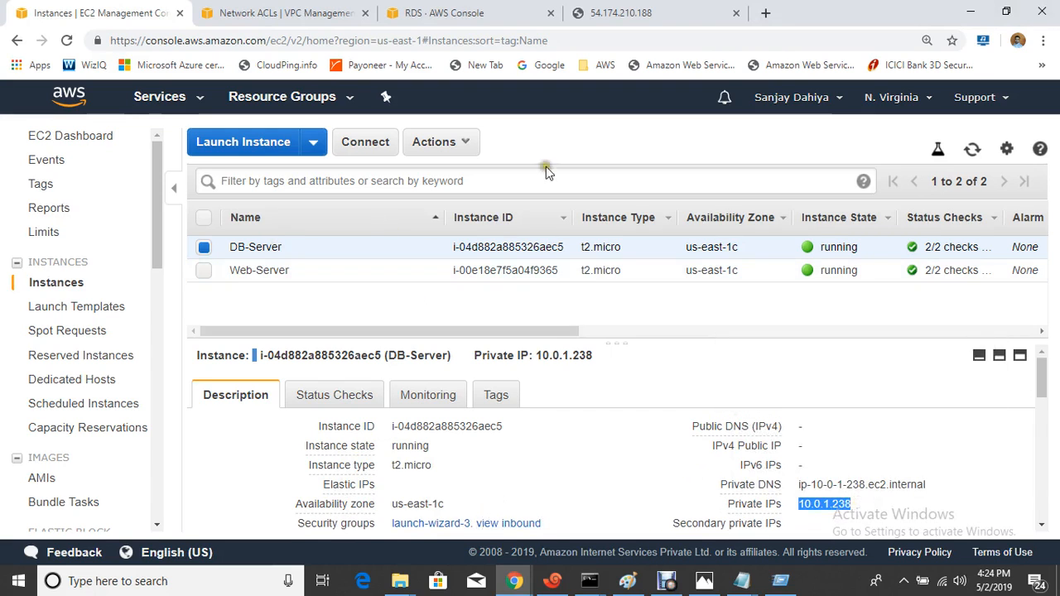
pyautogui.moveTo(516, 333); pyautogui.dragTo(426, 331)
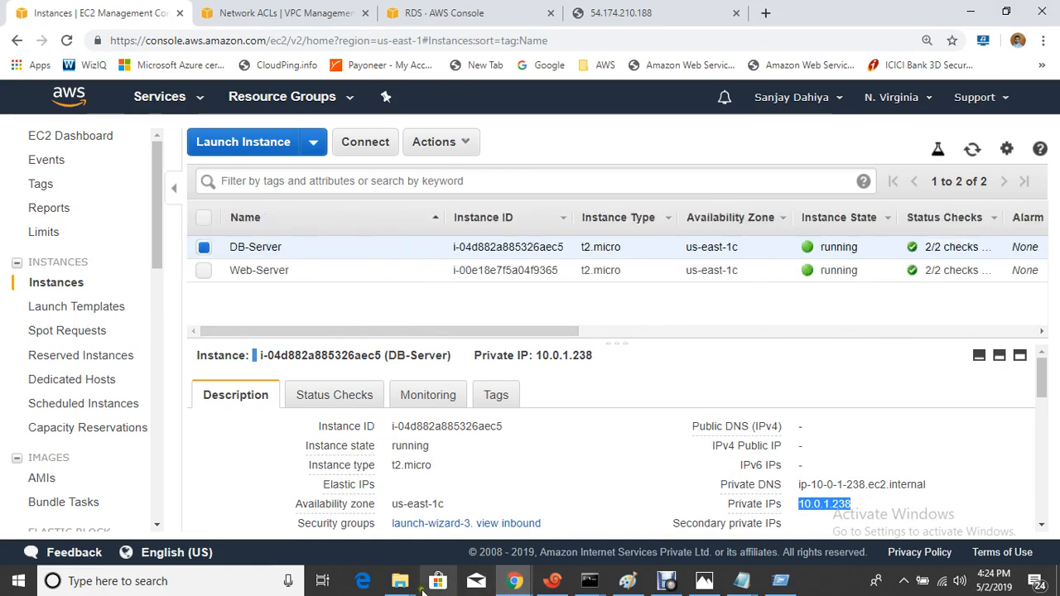
pyautogui.click(400, 583)
pyautogui.click(447, 505)
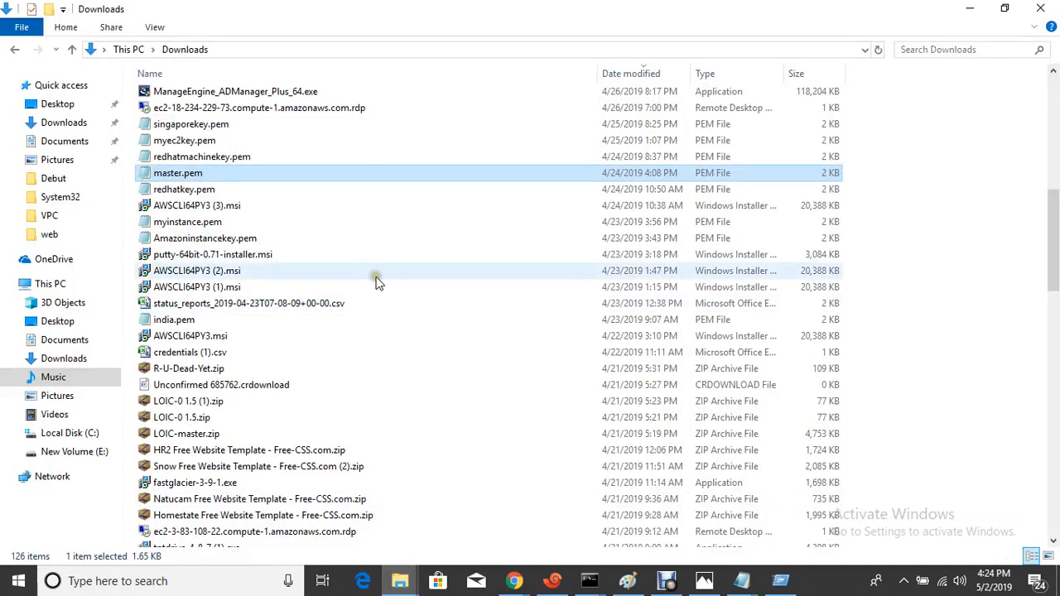
pyautogui.click(969, 8)
# - Return to Xshell, submit empty passphrases for master.pem, and retry the same SSH connection to 10.0.1.238
pyautogui.click(552, 581)
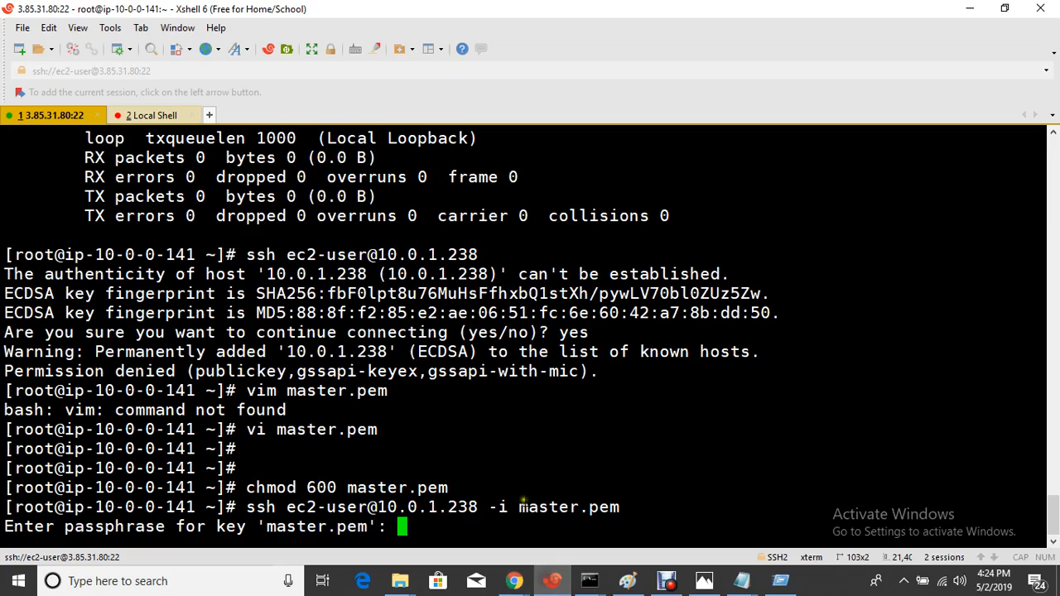
pyautogui.press('Return')
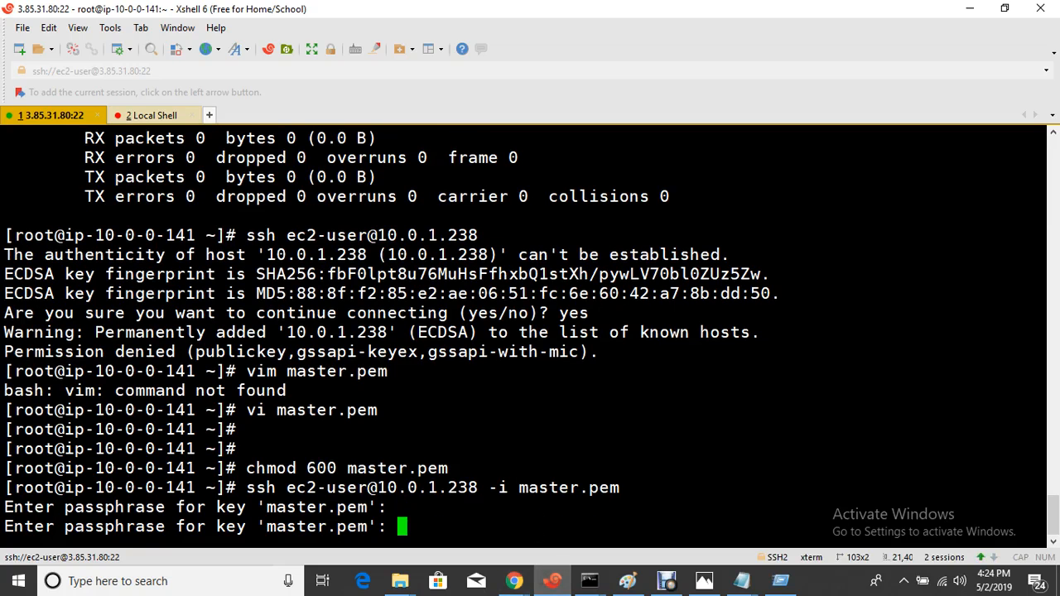
pyautogui.press('Return')
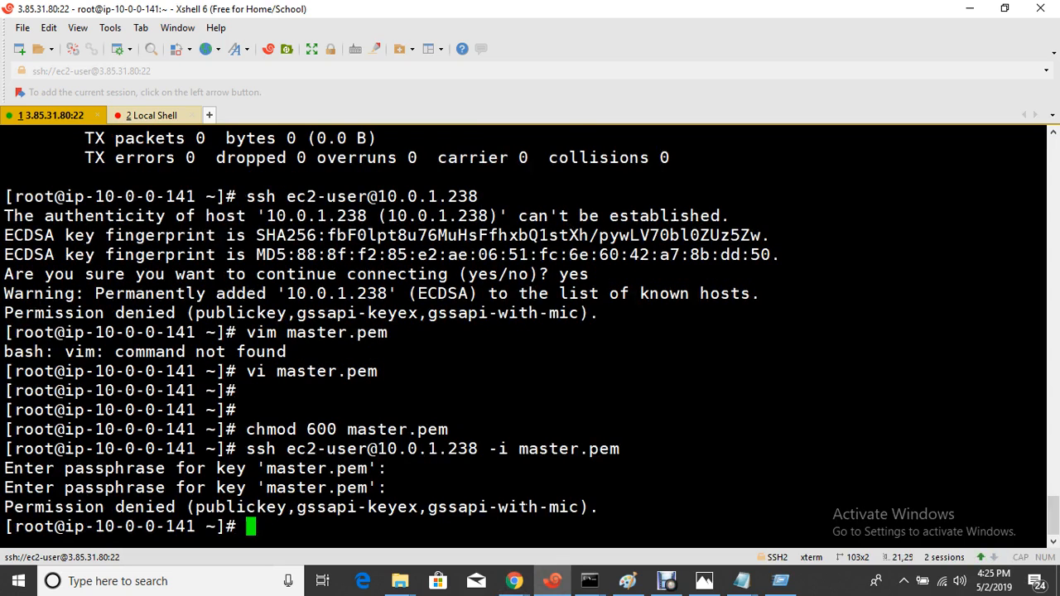
pyautogui.press('Up')
pyautogui.press('Return')
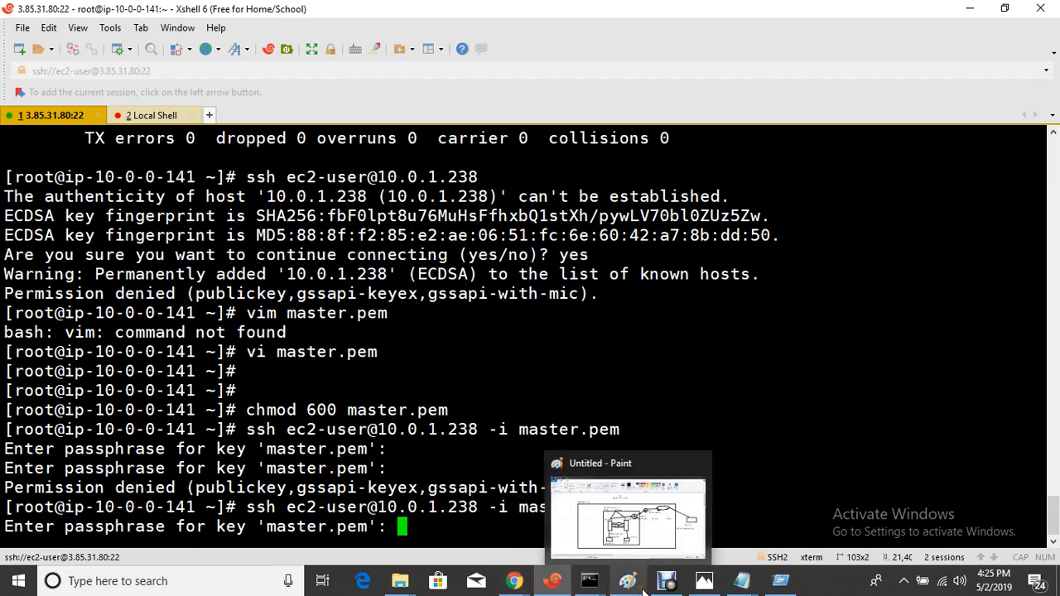
pyautogui.click(667, 582)
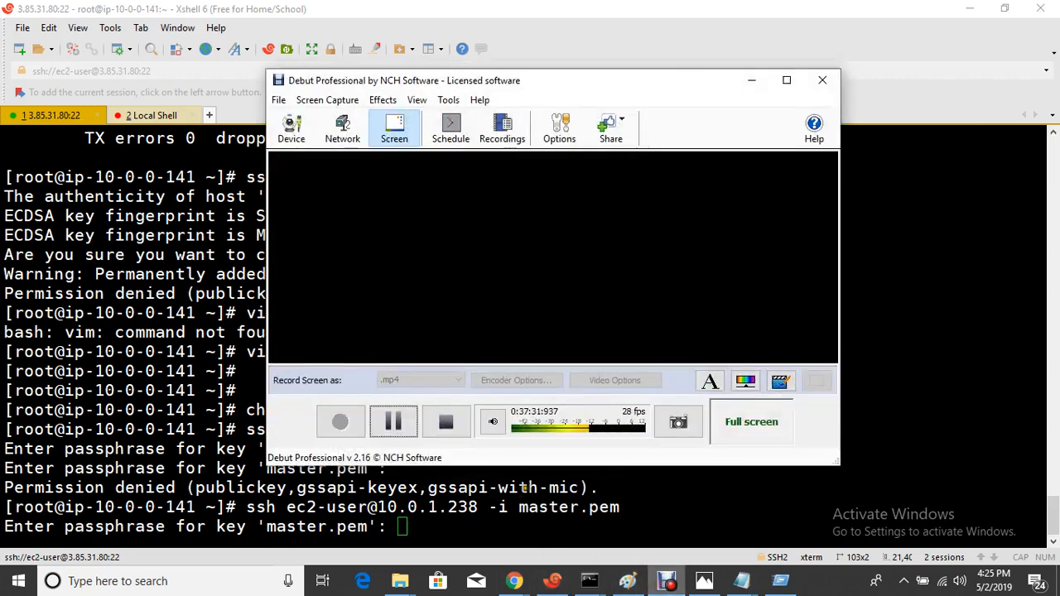
pyautogui.click(393, 419)
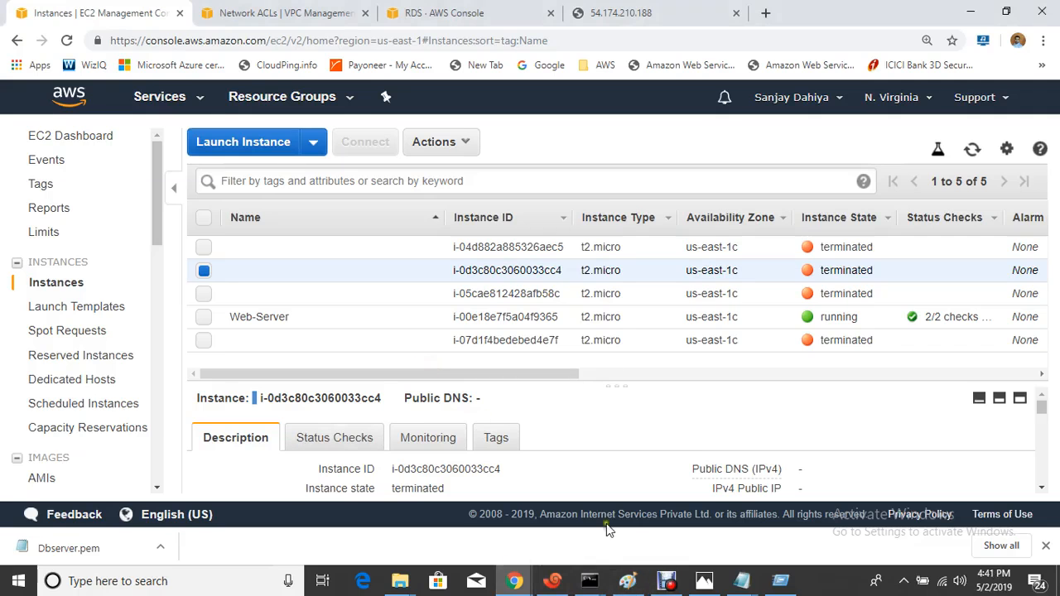
# - Switch to the web server session in Xshell and clear the terminal screen
pyautogui.click(550, 582)
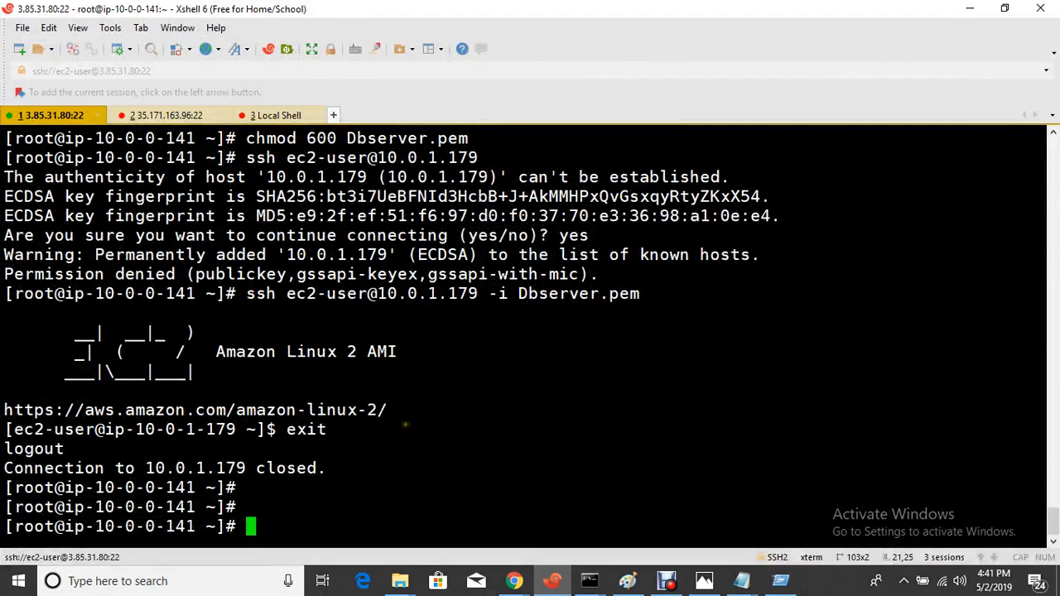
pyautogui.hotkey('ctrl', 'l')
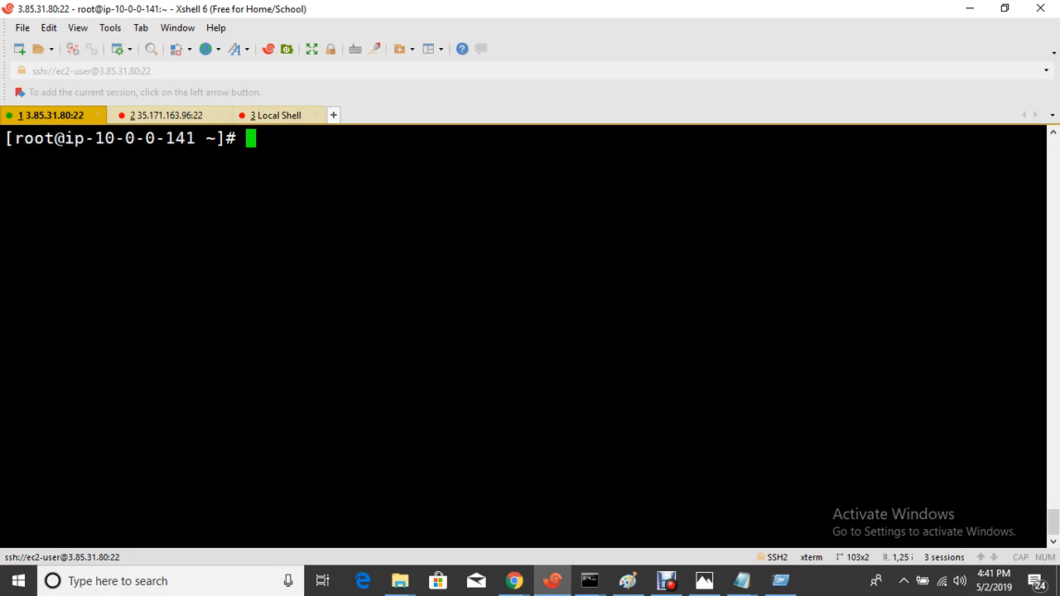
# - Review the EC2 instances list in Chrome and the VPC diagram with both servers in Paint
pyautogui.moveTo(514, 582)
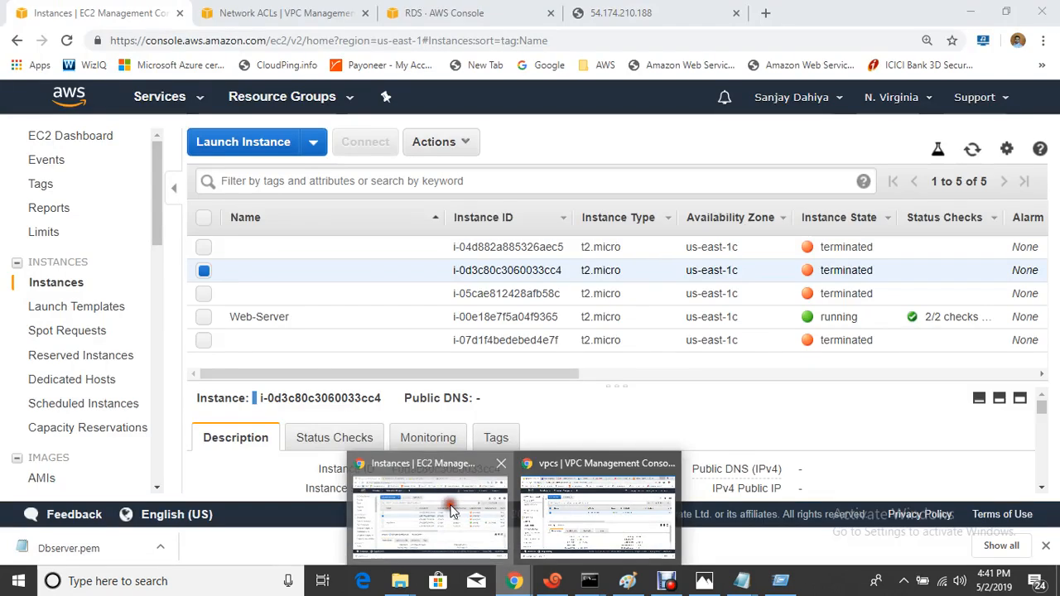
pyautogui.click(425, 508)
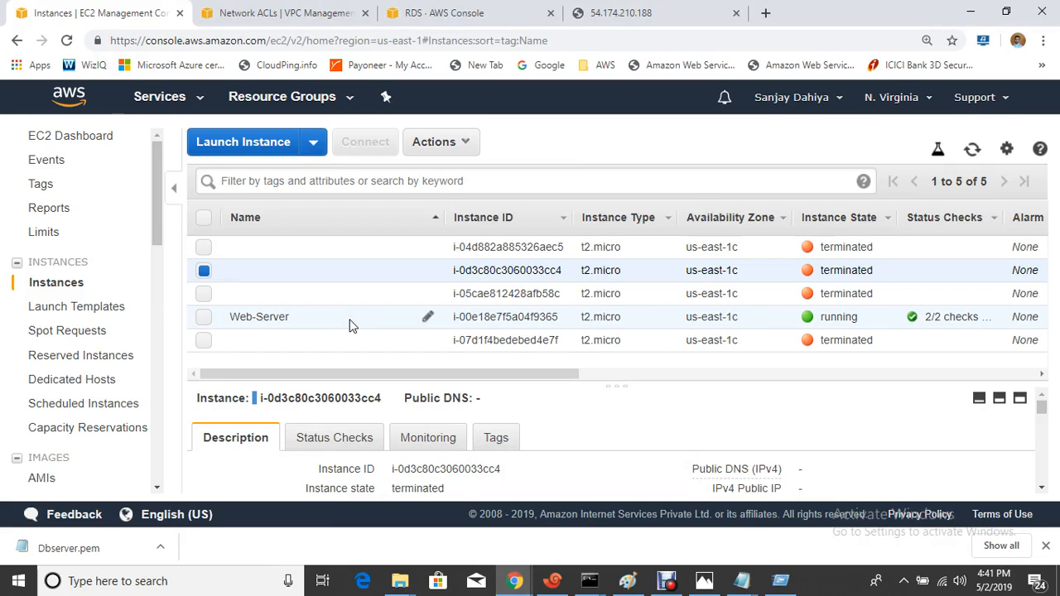
pyautogui.click(627, 583)
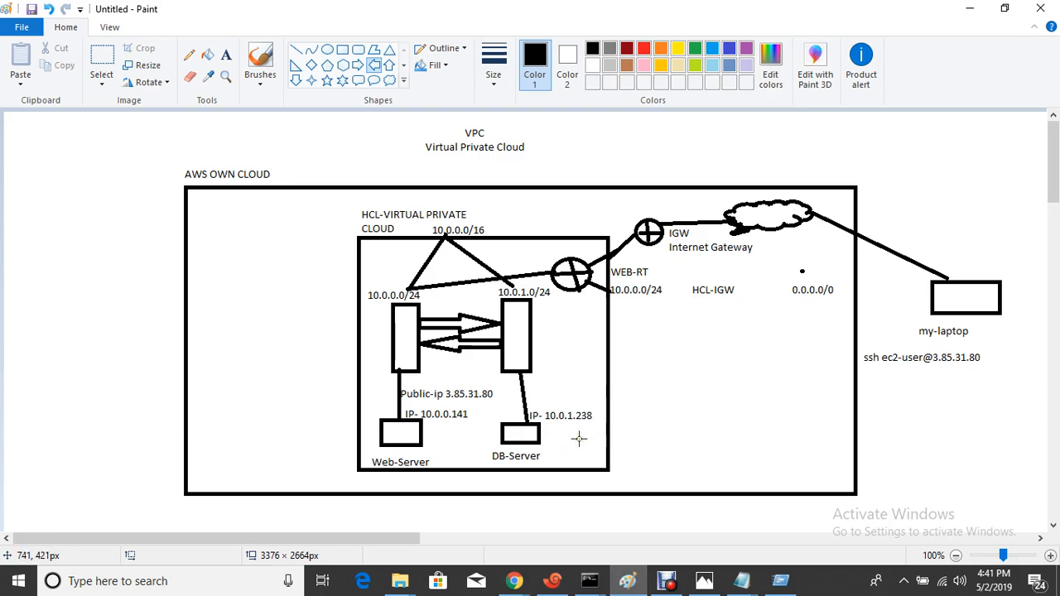
# - Return to the EC2 console, deselect the terminated instance, and start launching a new instance from Amazon Linux 2 AMI (64-bit x86)
pyautogui.click(501, 573)
pyautogui.click(436, 505)
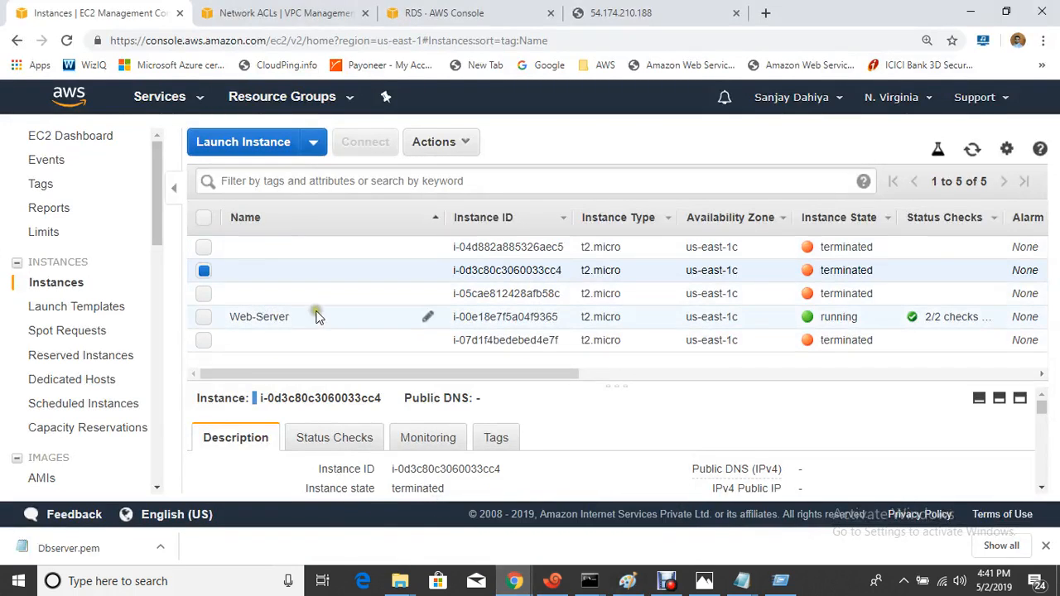
pyautogui.click(204, 270)
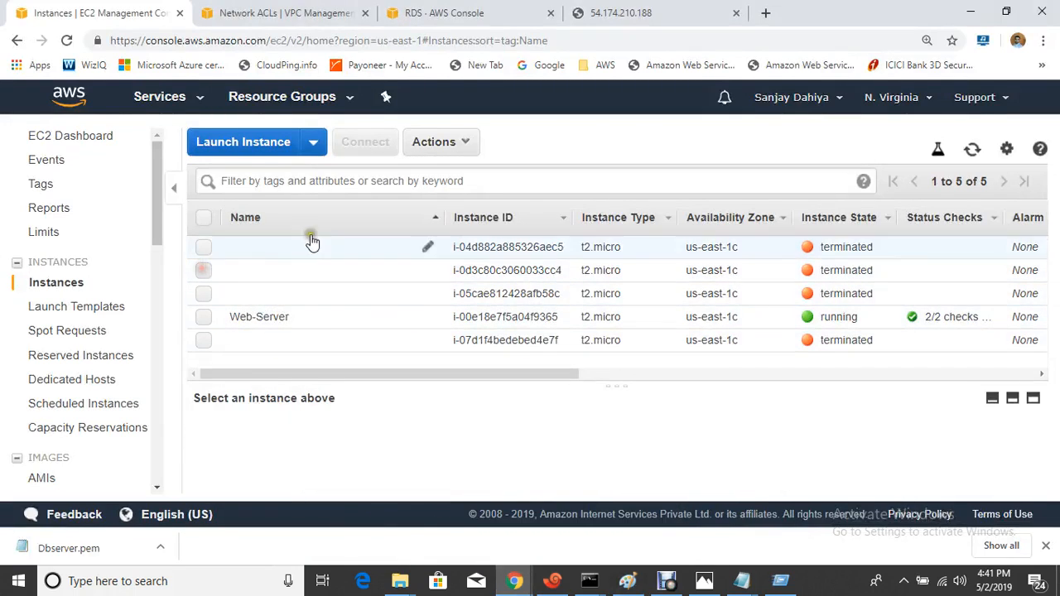
pyautogui.click(252, 146)
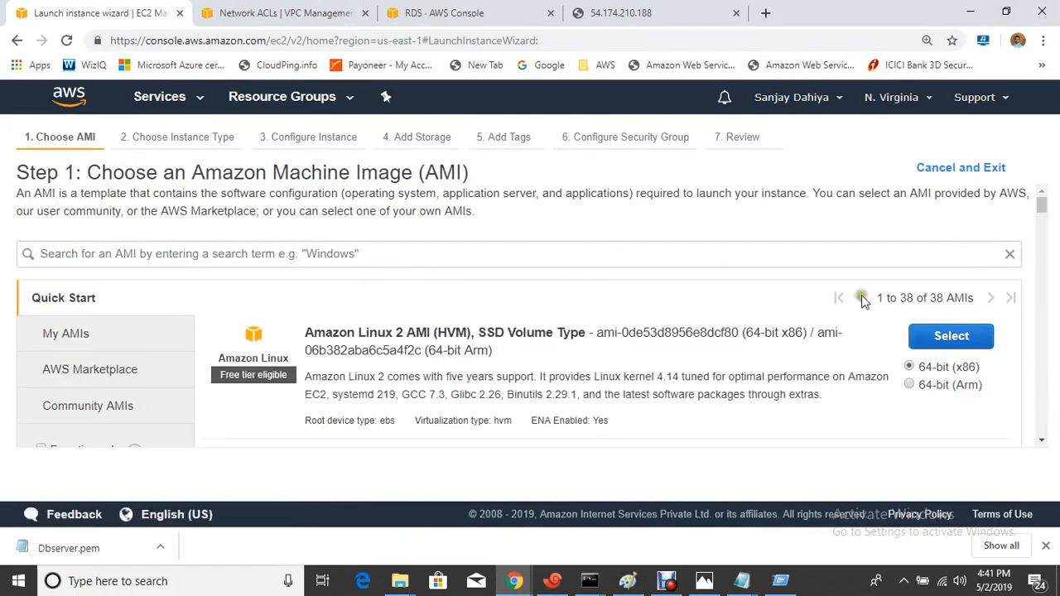
pyautogui.click(952, 332)
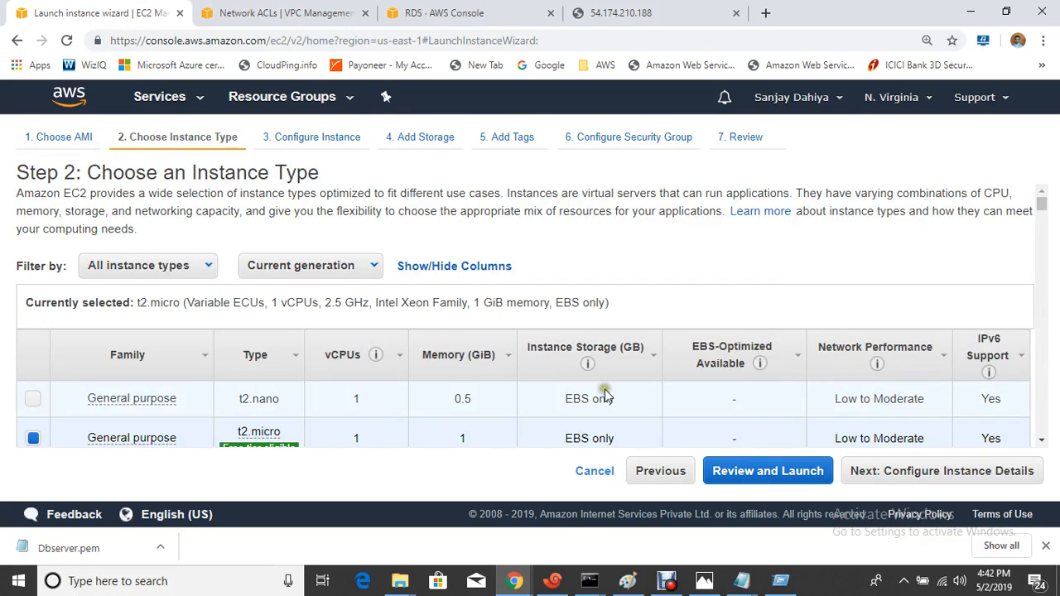
# - Keep the t2.micro type and place the new instance in the HCL-PROD-VPC network and DB-SUbnet subnet
pyautogui.click(963, 482)
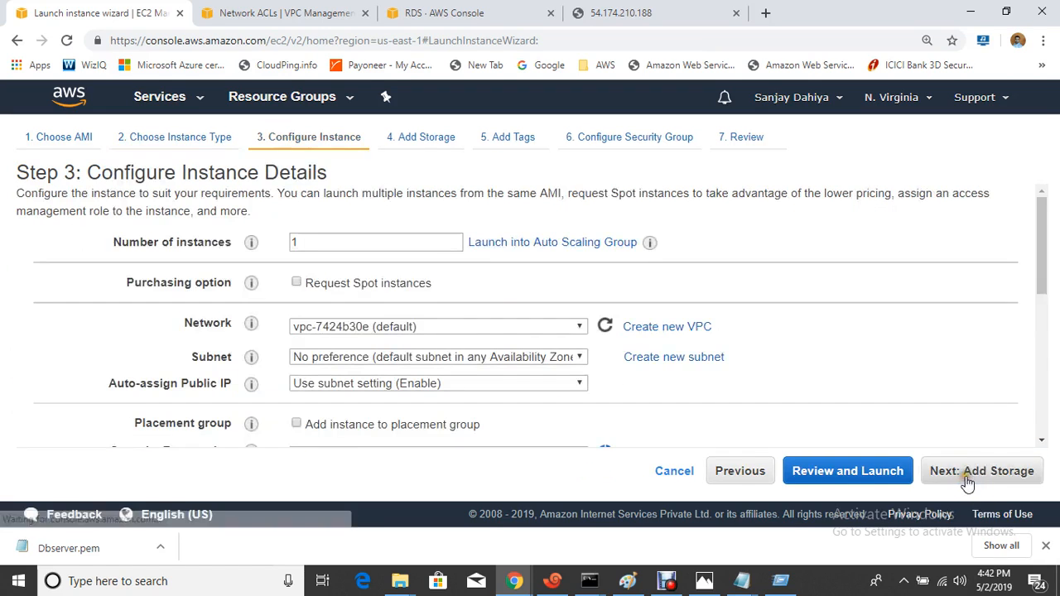
pyautogui.click(410, 326)
pyautogui.click(405, 357)
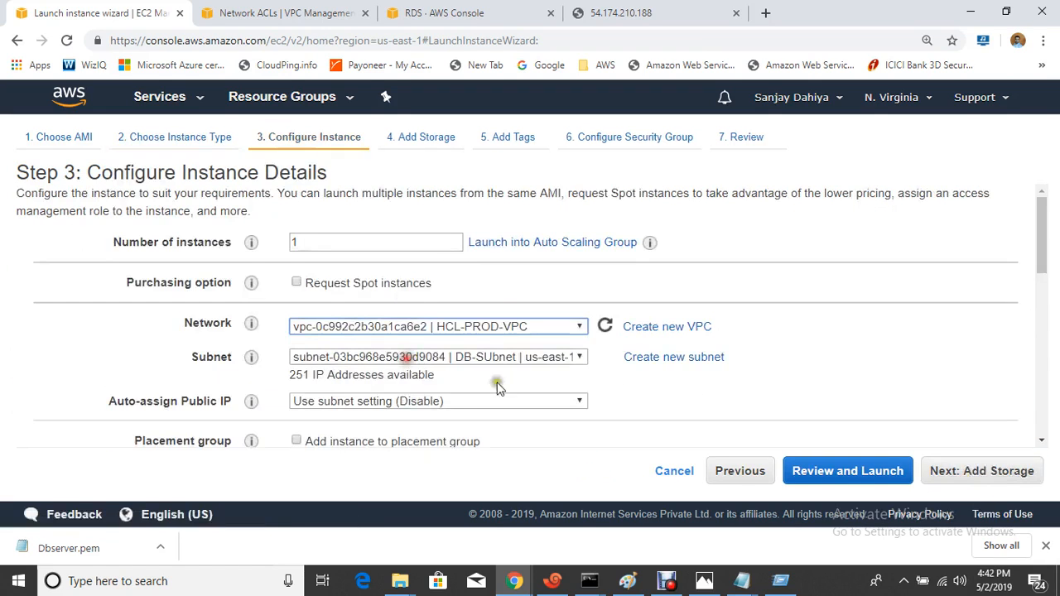
pyautogui.click(427, 356)
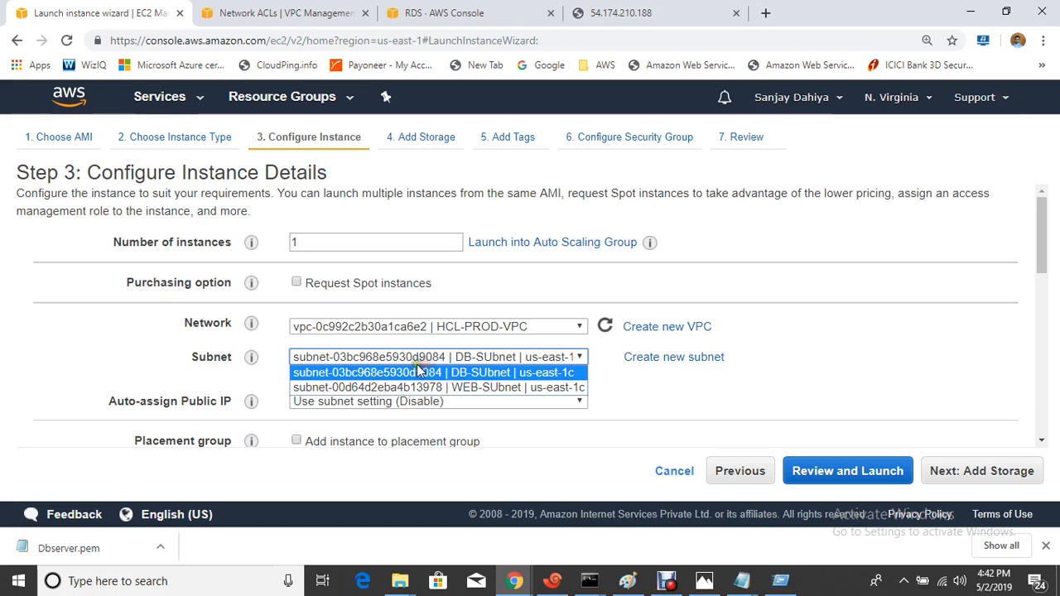
pyautogui.click(629, 408)
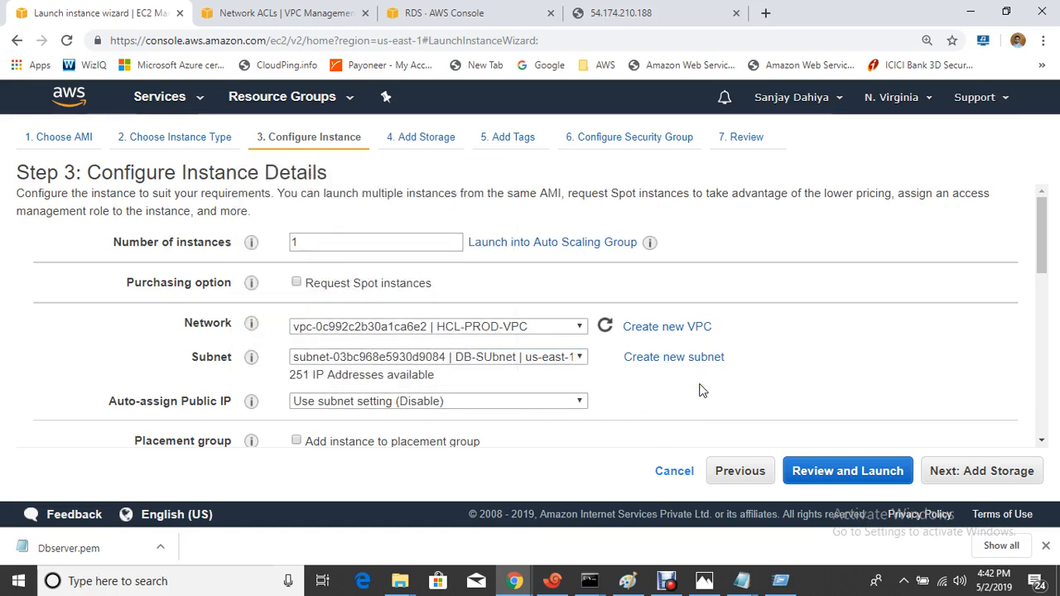
# - Check the DB-Server address in the Paint diagram and set the new instance's eth0 primary IP to 10.0.1.238
pyautogui.click(630, 580)
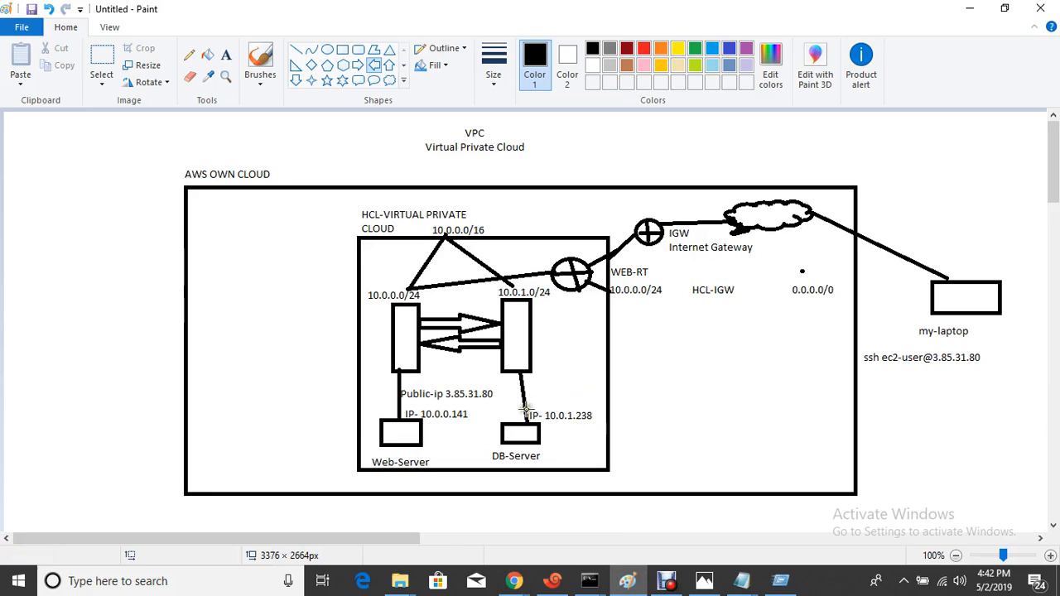
pyautogui.click(554, 583)
pyautogui.moveTo(514, 581)
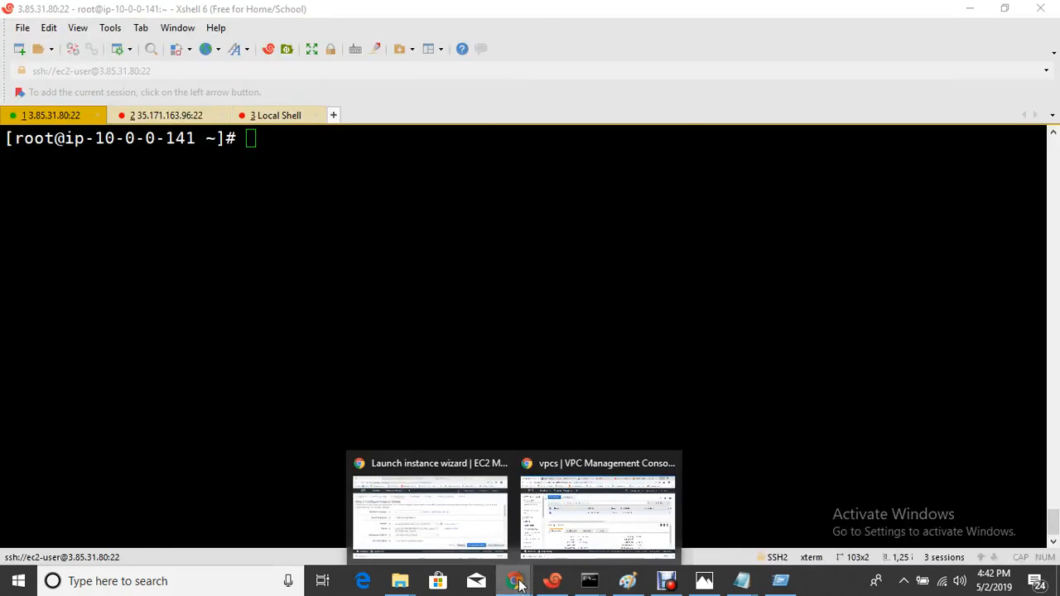
pyautogui.click(445, 513)
pyautogui.scroll(-8, 532, 331)
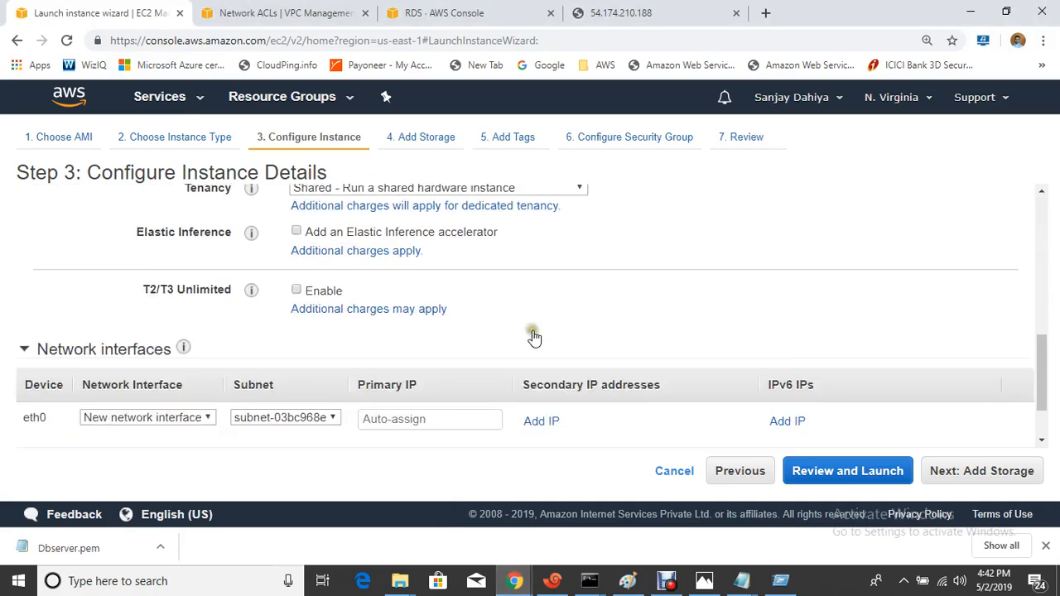
pyautogui.click(476, 341)
pyautogui.write('10.0.1')
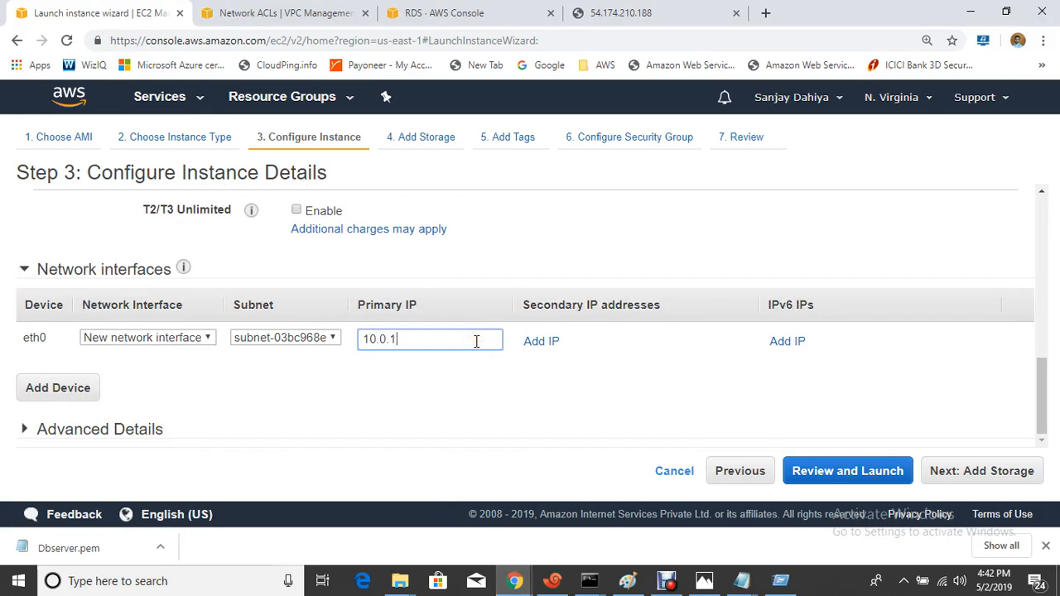
pyautogui.write('.238')
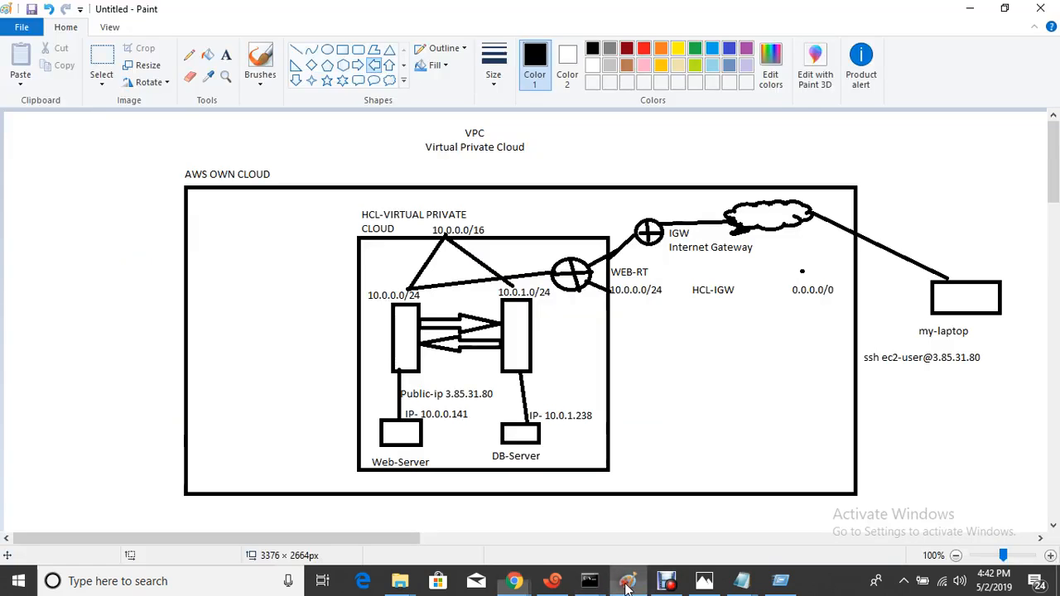
pyautogui.click(626, 582)
pyautogui.click(627, 582)
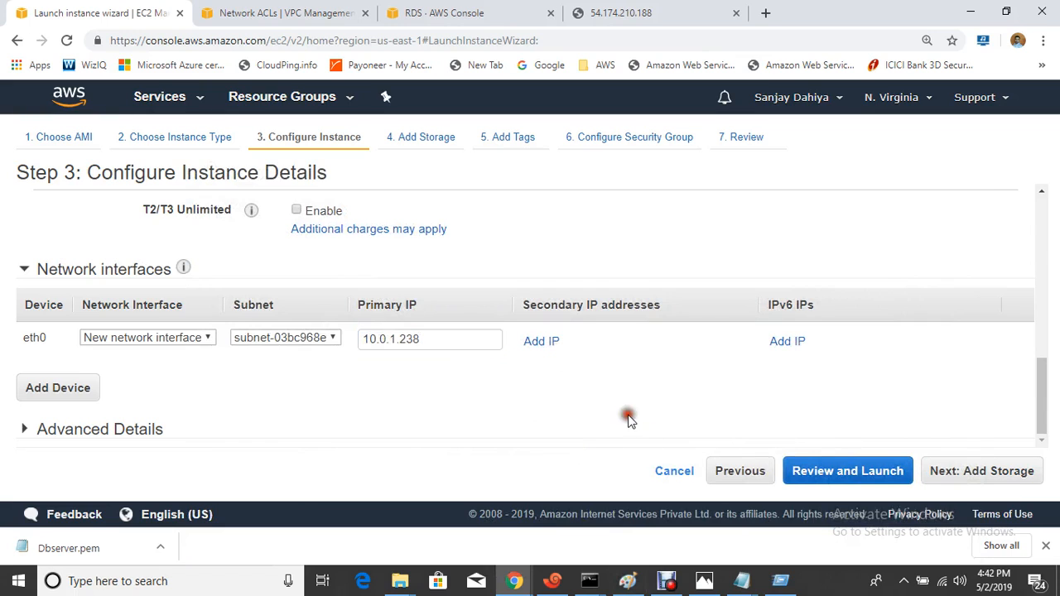
# - Keep the default storage and add an instance tag with key Name and value Db-server
pyautogui.click(1017, 489)
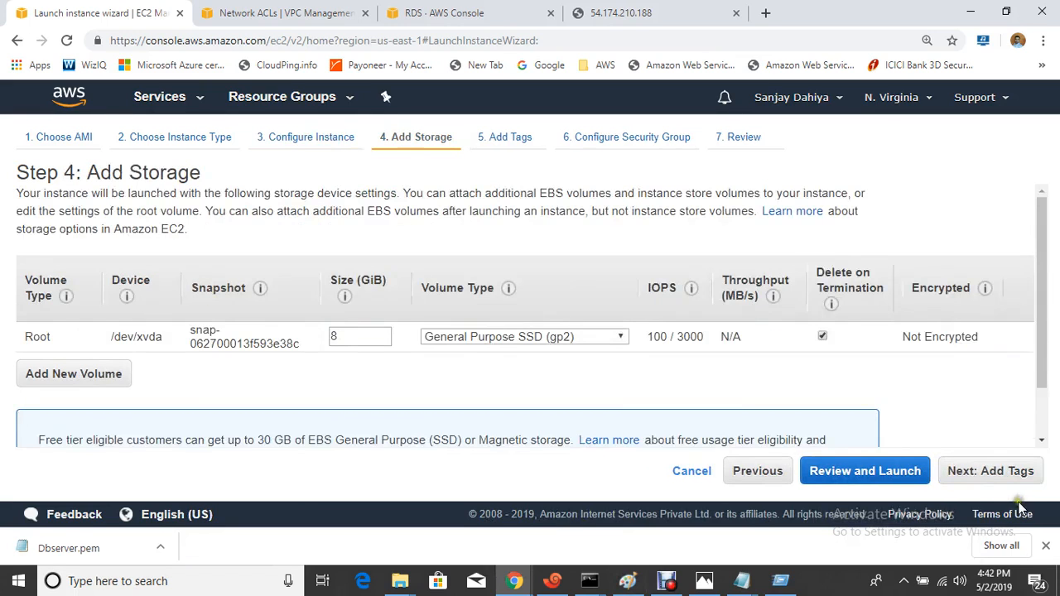
pyautogui.click(979, 472)
pyautogui.click(47, 406)
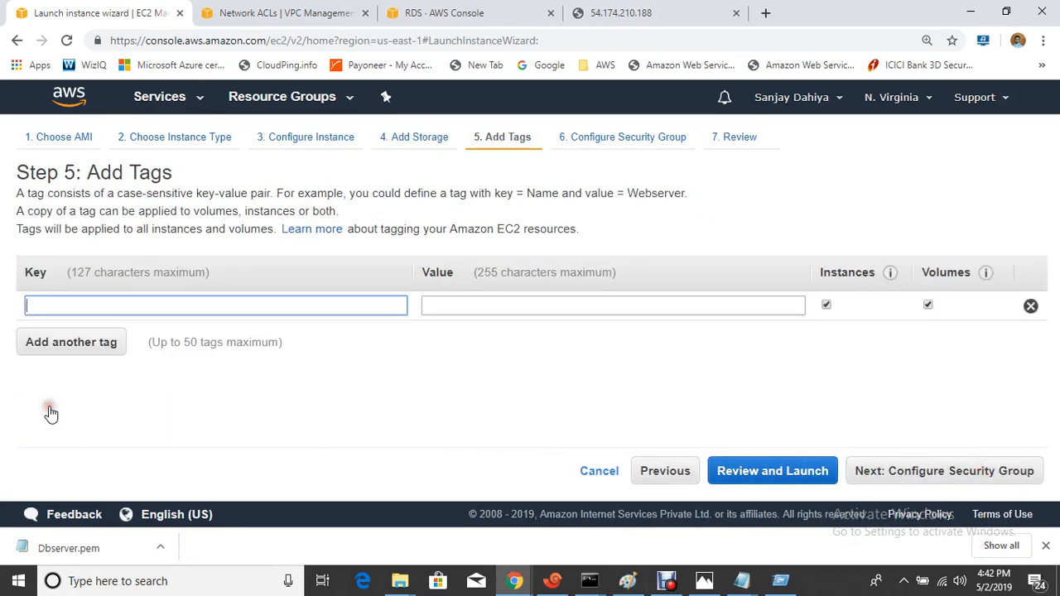
pyautogui.write('Name')
pyautogui.press('Tab')
pyautogui.write('Db')
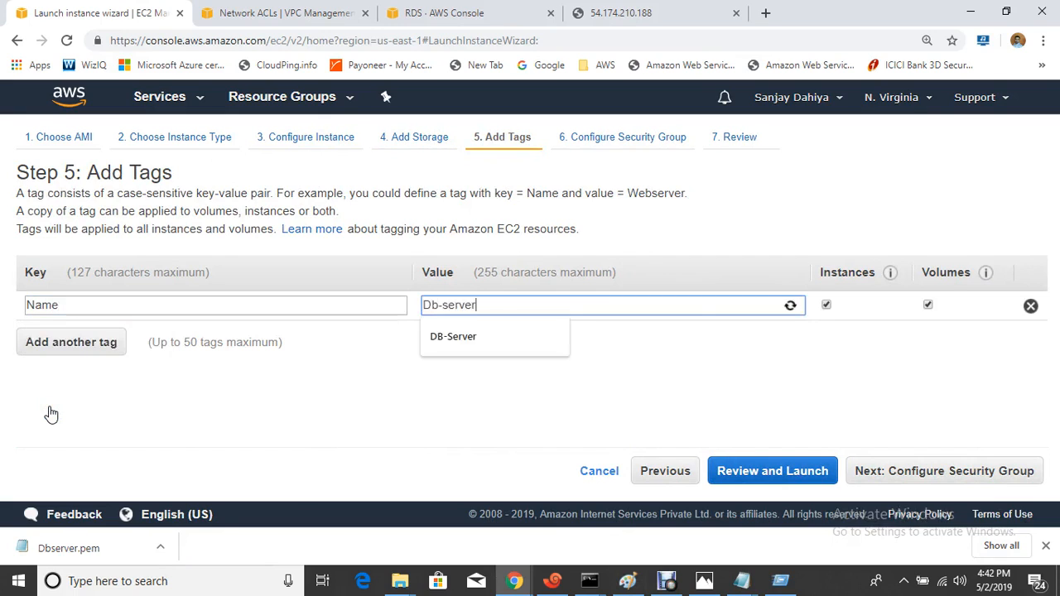
pyautogui.write('-server')
pyautogui.click(777, 416)
# - Accept the default new security group allowing SSH and proceed through the review to launching the instance
pyautogui.click(943, 472)
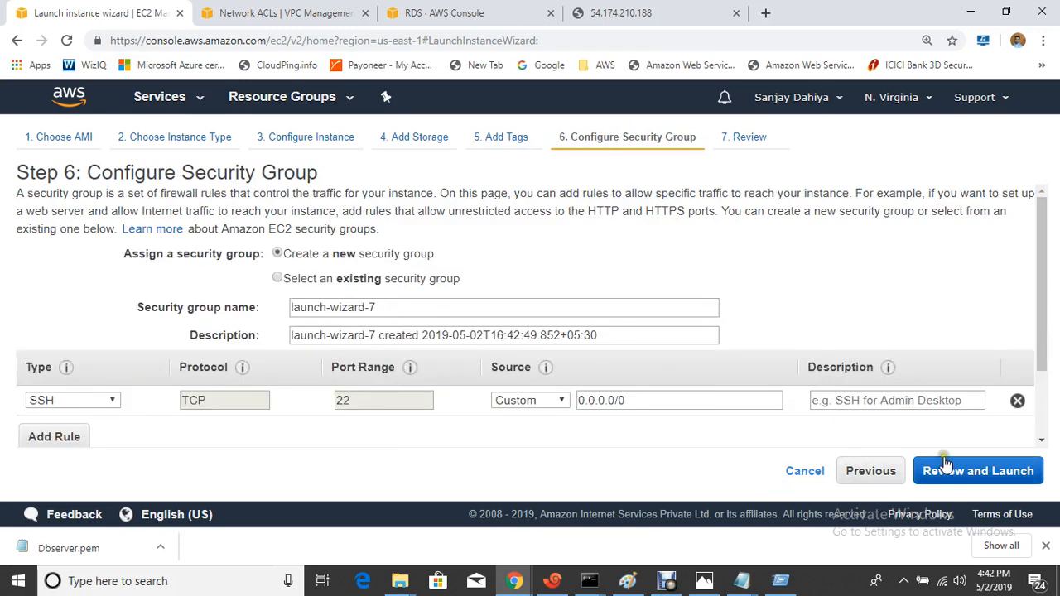
pyautogui.click(957, 471)
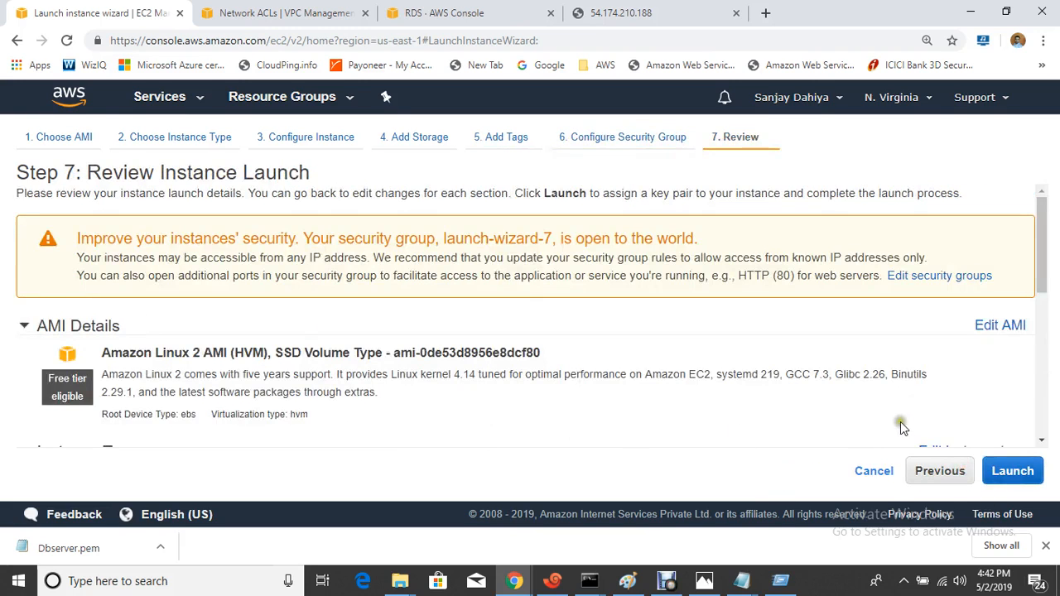
pyautogui.click(1013, 471)
# - Create and download a new key pair named dbserverkey, and launch the instance with it
pyautogui.click(388, 327)
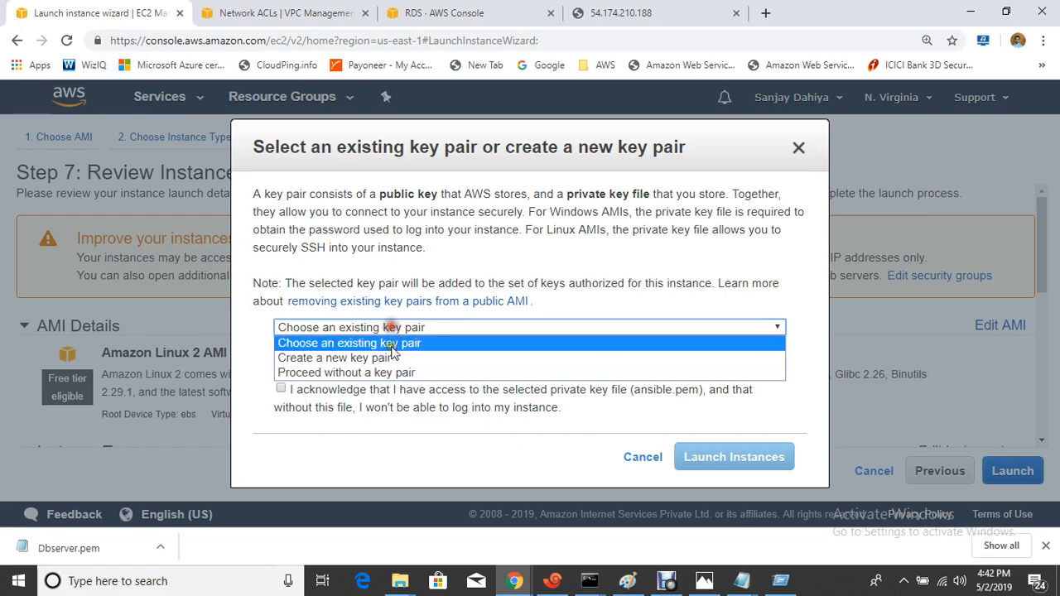
pyautogui.click(355, 360)
pyautogui.click(355, 365)
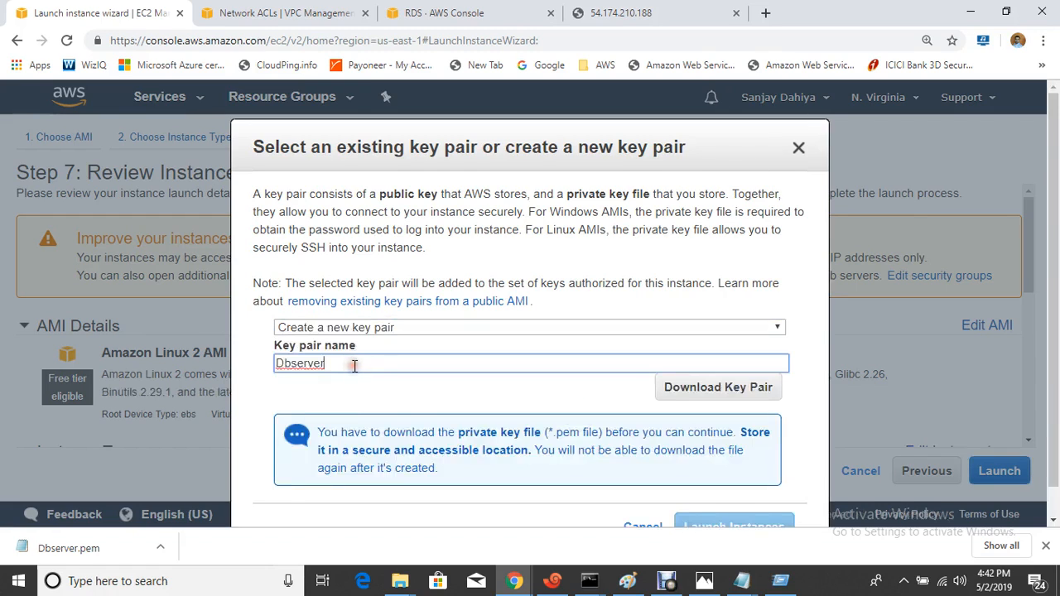
pyautogui.press('BackSpace')
pyautogui.click(717, 386)
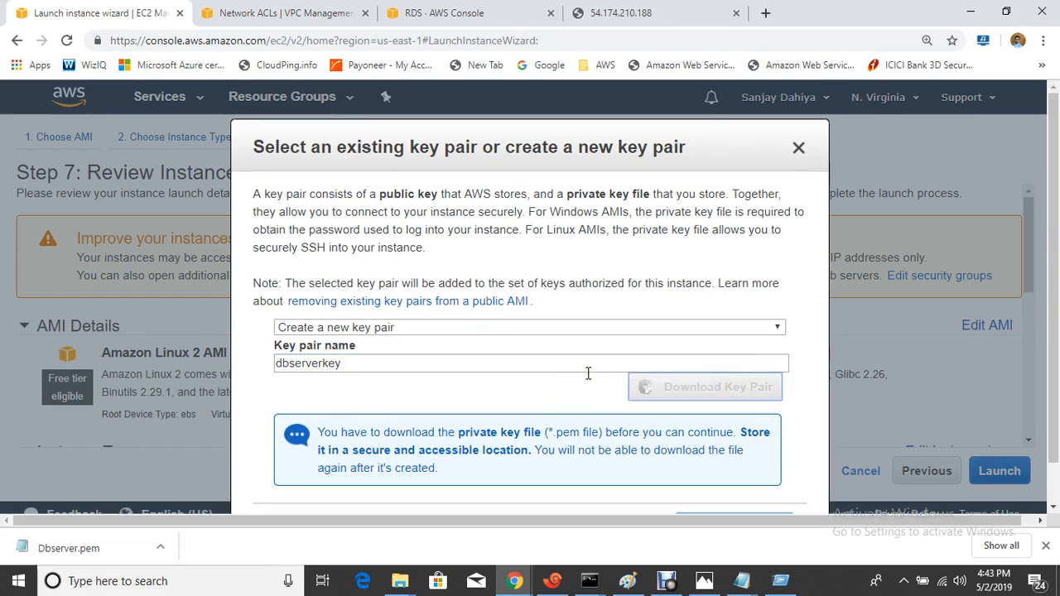
pyautogui.scroll(-1, 601, 392)
pyautogui.click(721, 485)
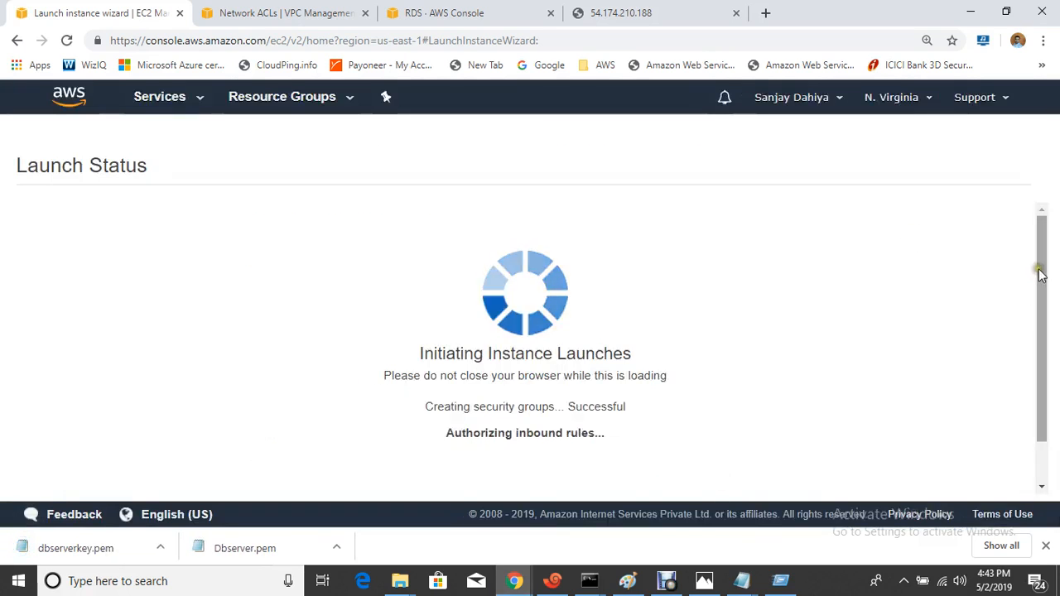
# - Open the EC2 instances list from the launch status page and refresh it to check Db-server
pyautogui.moveTo(1041, 275); pyautogui.dragTo(1041, 438)
pyautogui.click(961, 484)
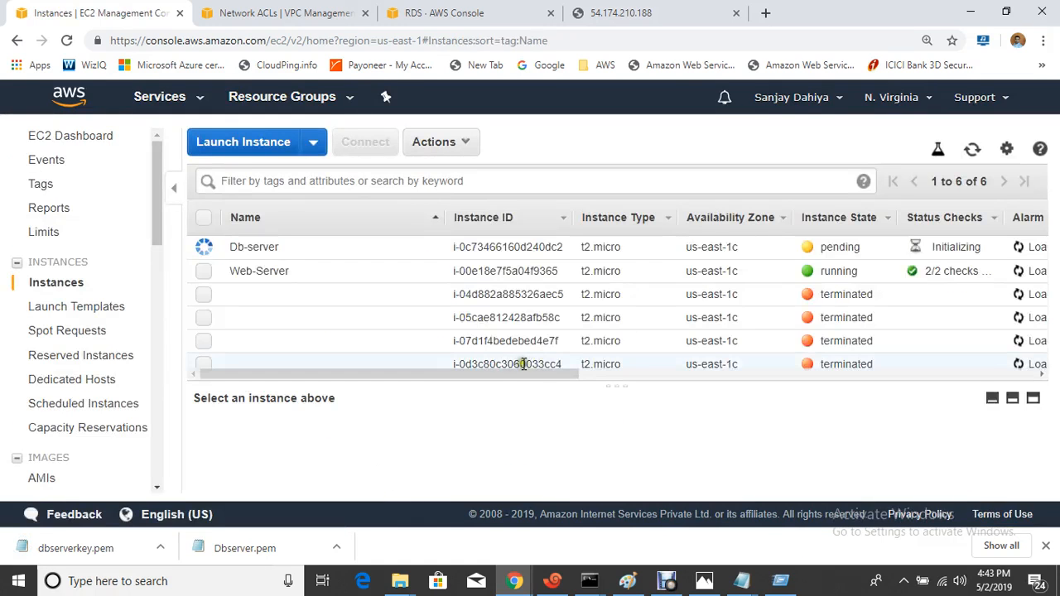
pyautogui.click(971, 148)
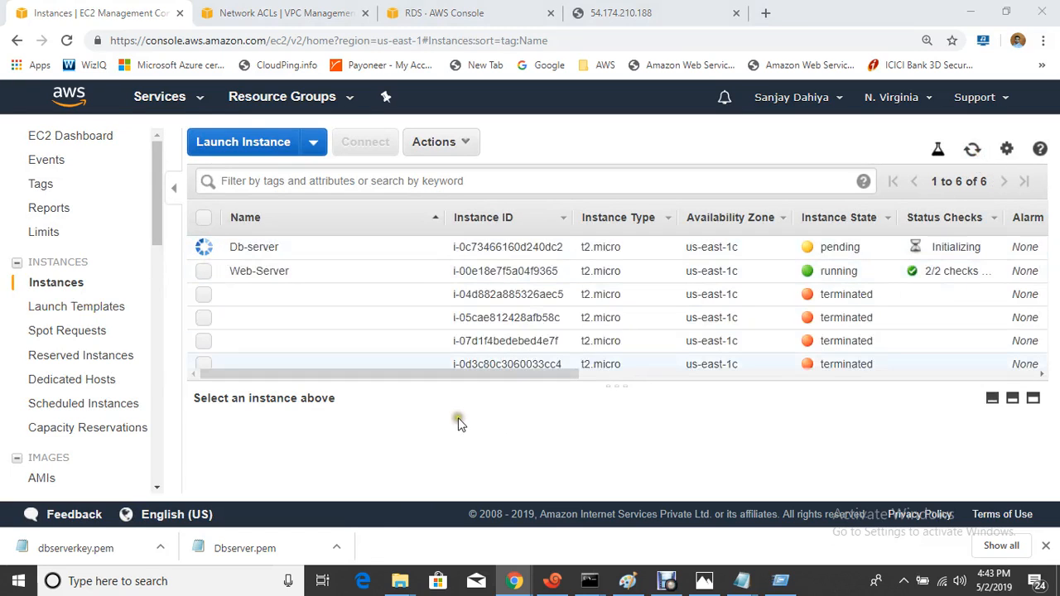
# - Open dbserverkey.pem from the Downloads folder in Notepad and copy the whole private key
pyautogui.press('super+e')
pyautogui.click(71, 360)
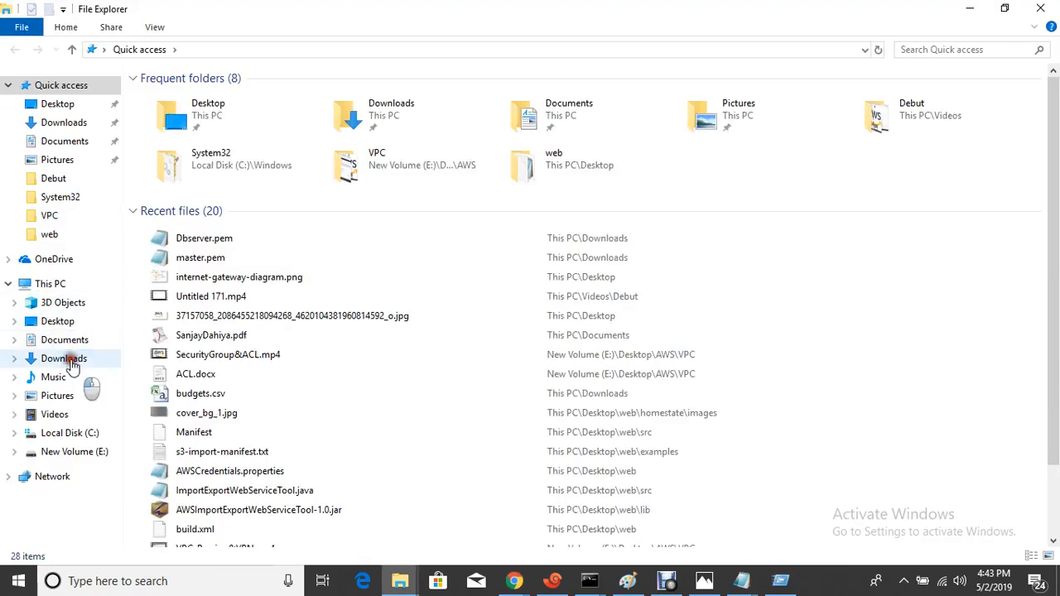
pyautogui.click(180, 96)
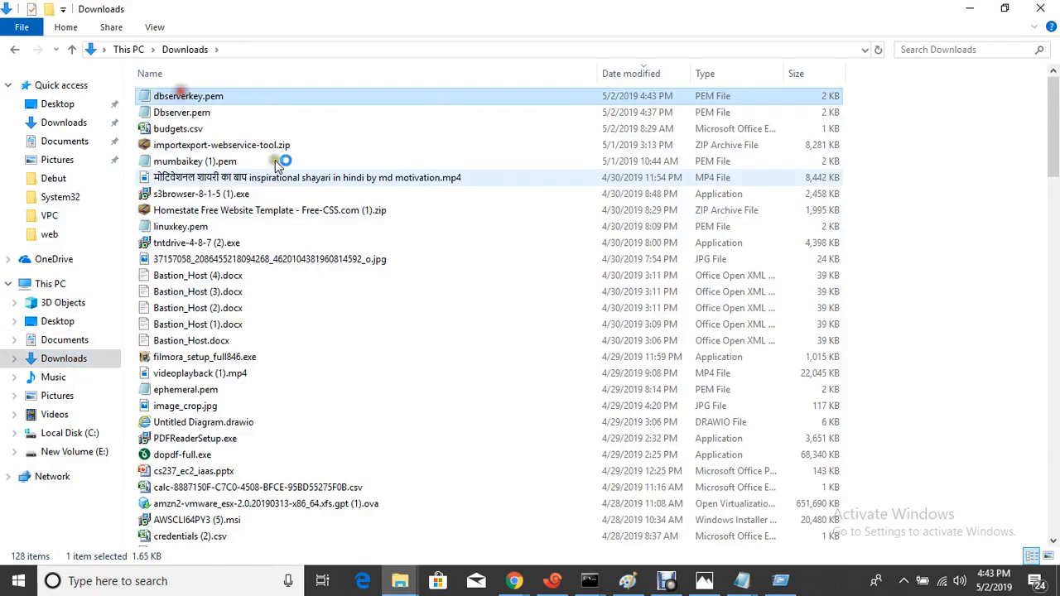
pyautogui.hotkey('ctrl', 'a')
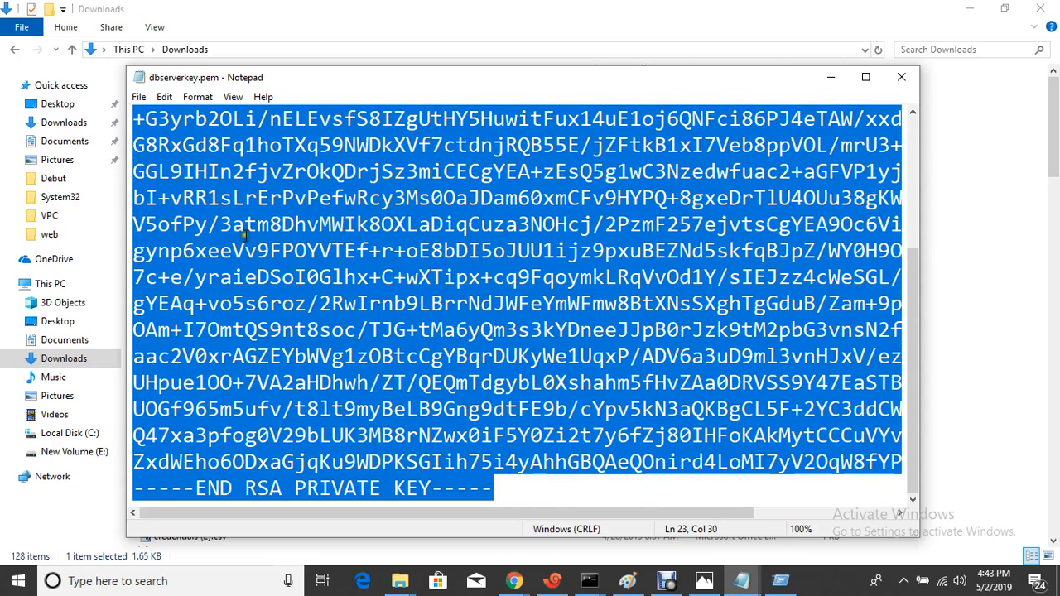
pyautogui.rightClick(252, 276)
pyautogui.click(305, 324)
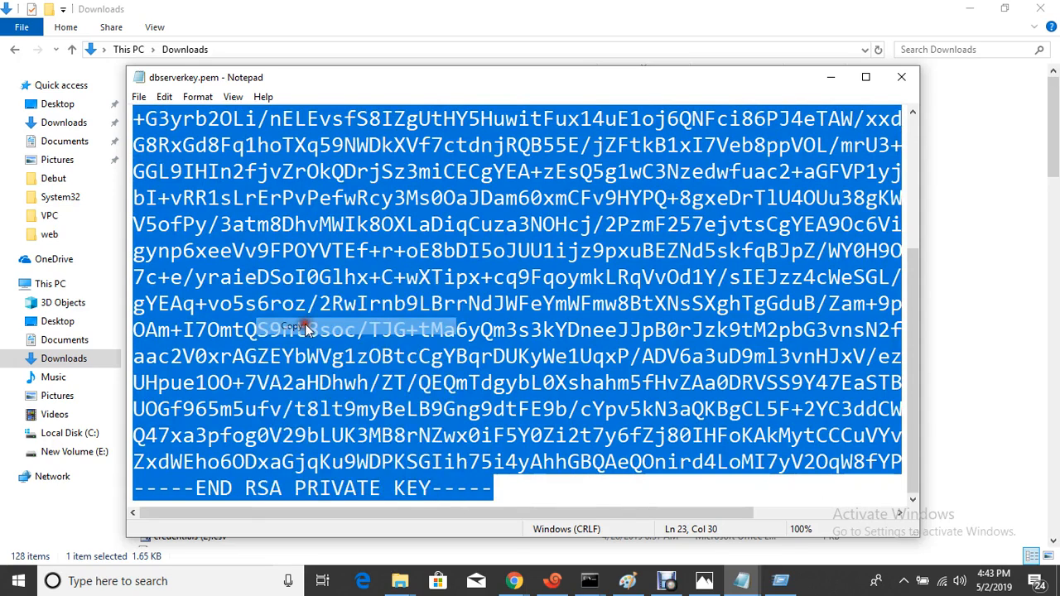
# - Switch to the web server session in Xshell and open a new file dbserverkey.pem in vi
pyautogui.click(553, 580)
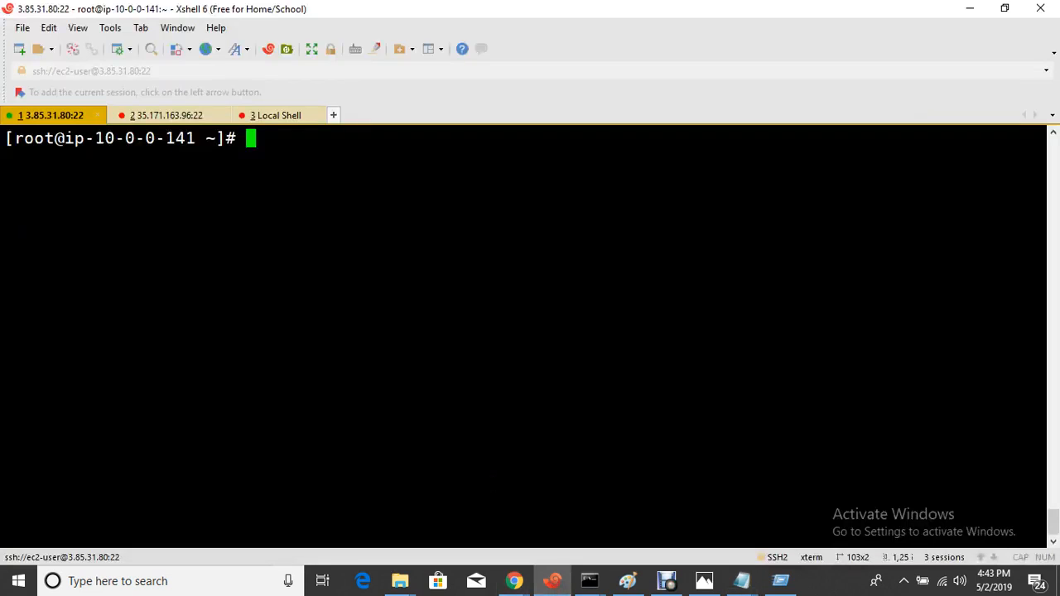
pyautogui.write('vi db')
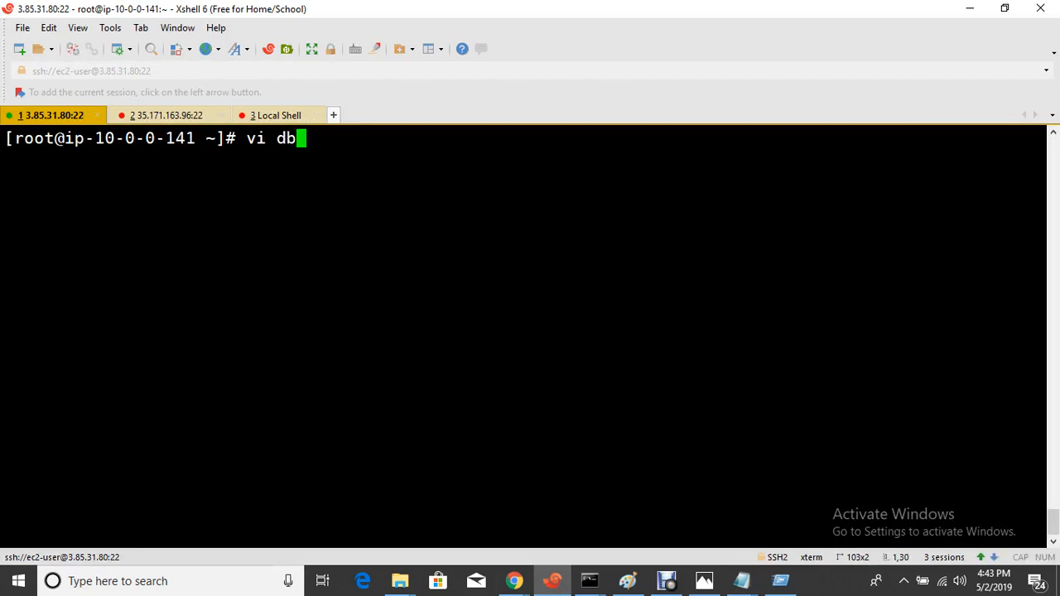
pyautogui.write('serverkey')
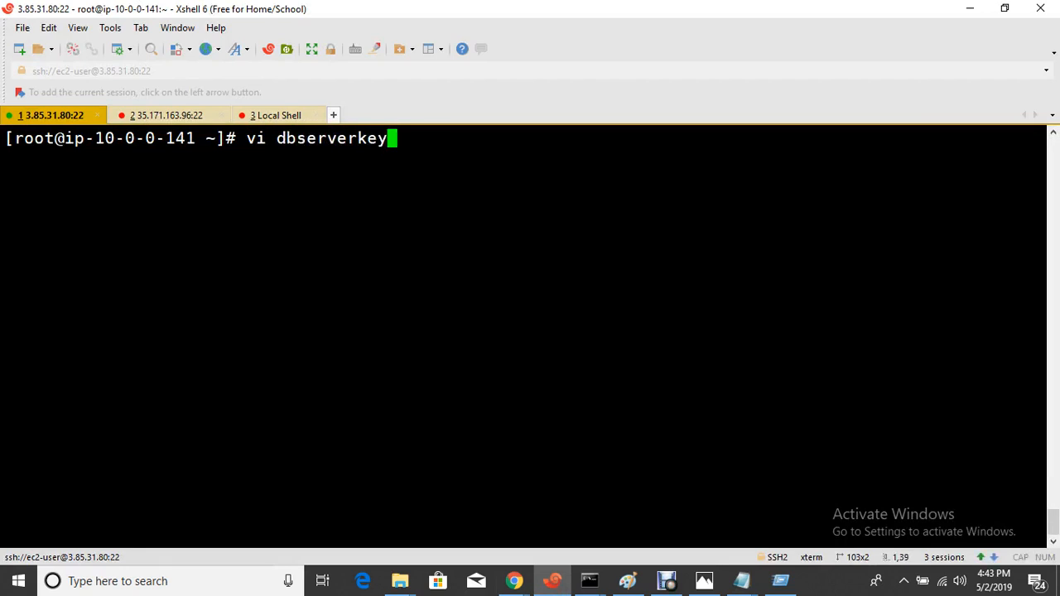
pyautogui.write('.pem')
pyautogui.press('Return')
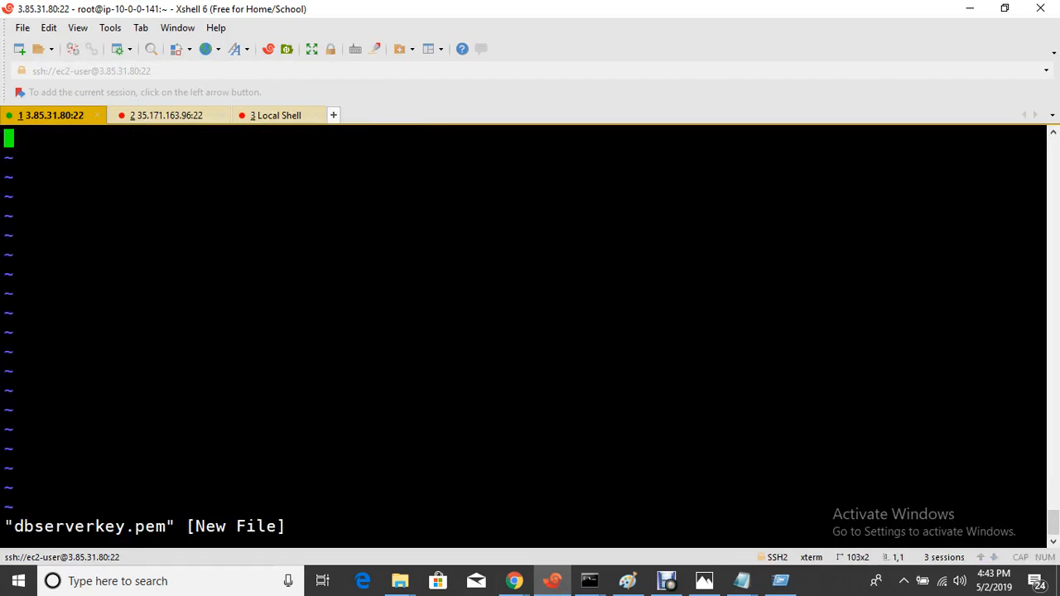
# - Paste the copied private key into dbserverkey.pem, then save the file and quit vi
pyautogui.press('i')
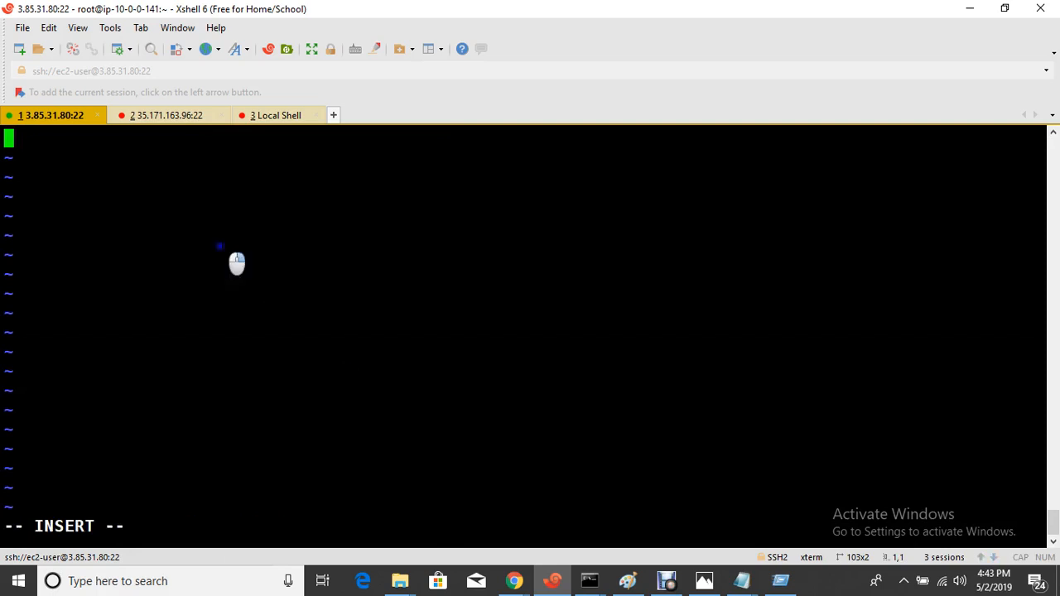
pyautogui.rightClick(236, 262)
pyautogui.click(274, 252)
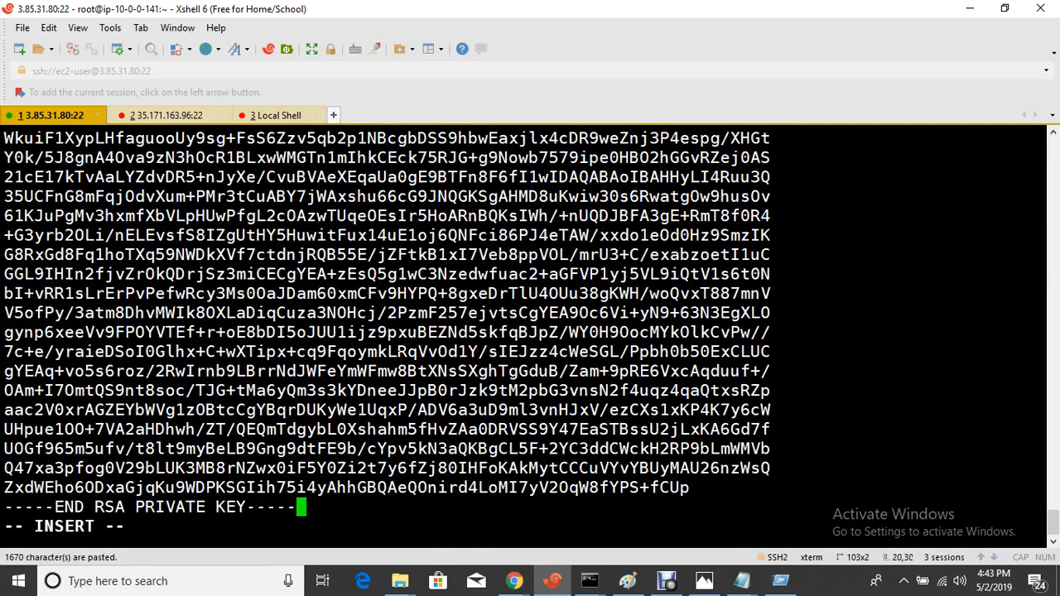
pyautogui.press('Escape')
pyautogui.write(':wq!')
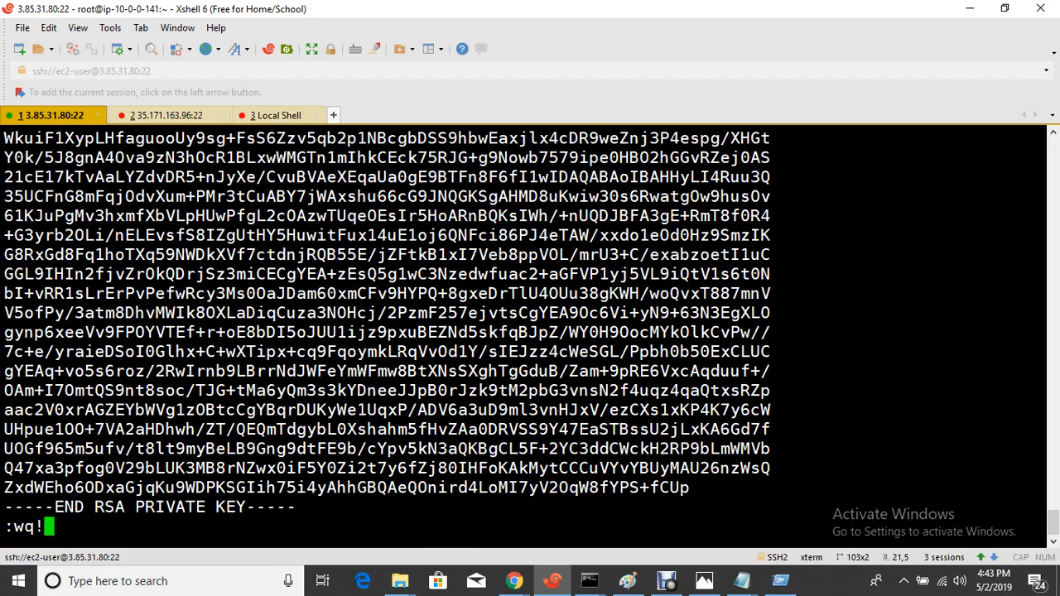
pyautogui.press('Return')
pyautogui.press('Return')
pyautogui.press('Return')
# - Restrict the key file's permissions with chmod 600 dbserverkey.pem
pyautogui.write('chmo')
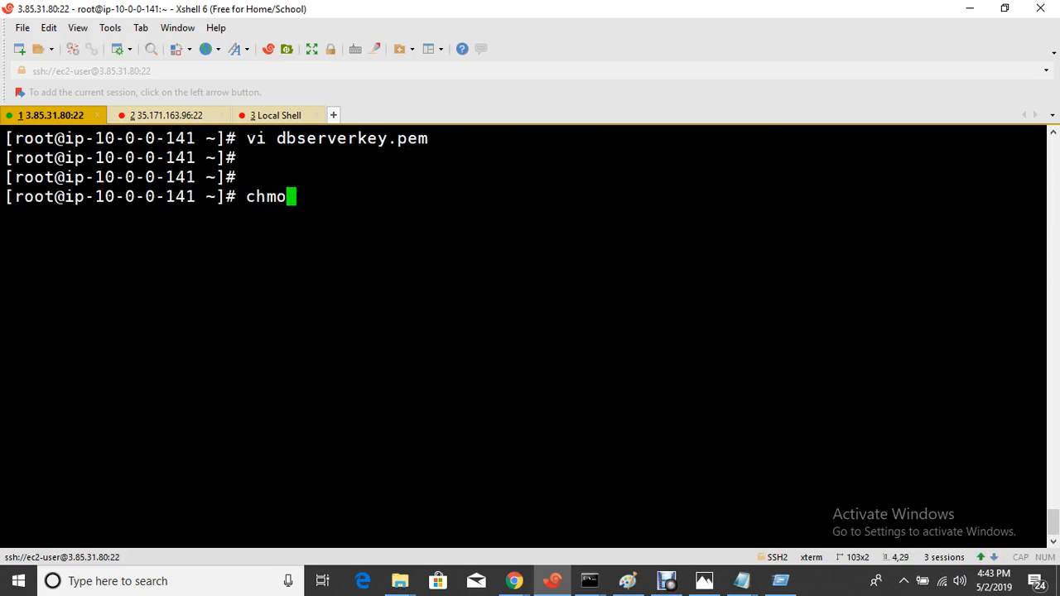
pyautogui.write('d 600 db')
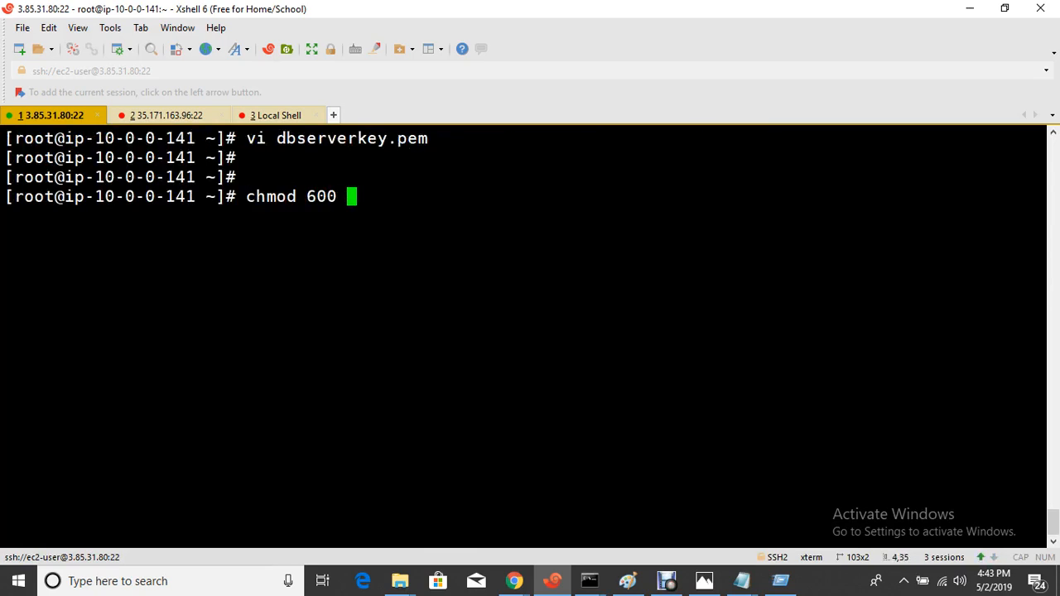
pyautogui.press('Tab')
pyautogui.press('Return')
pyautogui.press('Return')
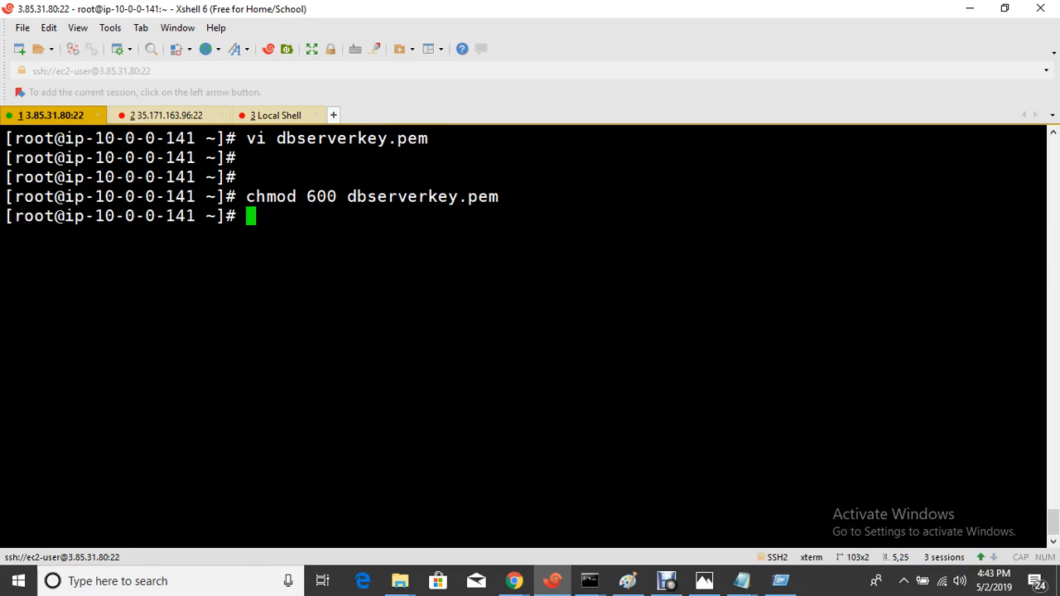
# - Begin an ssh ec2-user@ command on the web server, then copy Db-server's private IP from the EC2 instance details in Chrome
pyautogui.write('ssh ec')
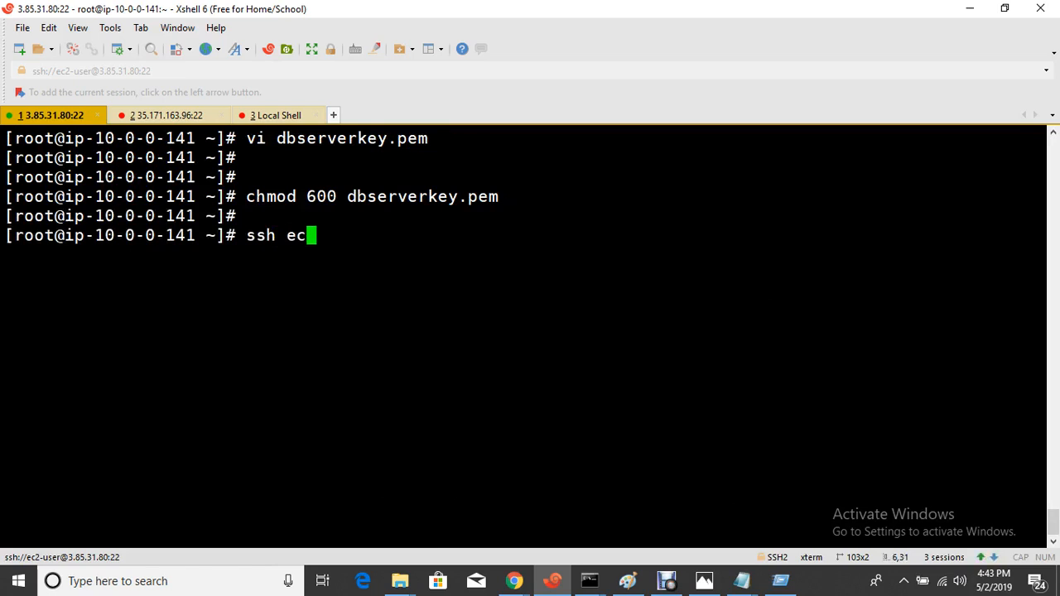
pyautogui.write('2-user@')
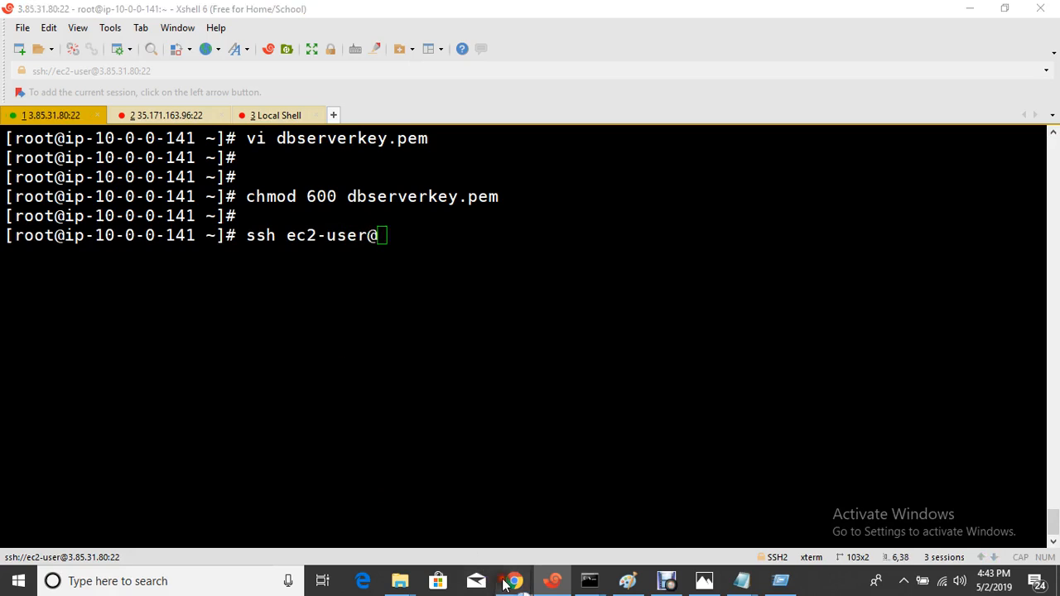
pyautogui.moveTo(515, 579)
pyautogui.click(426, 521)
pyautogui.click(203, 248)
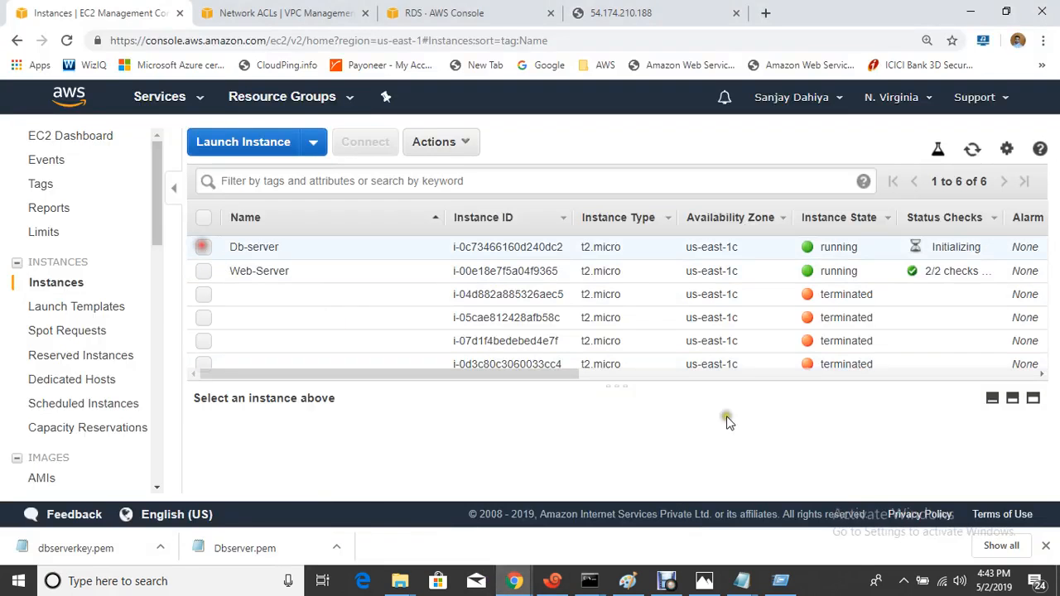
pyautogui.scroll(-3, 852, 463)
pyautogui.scroll(2, 845, 447)
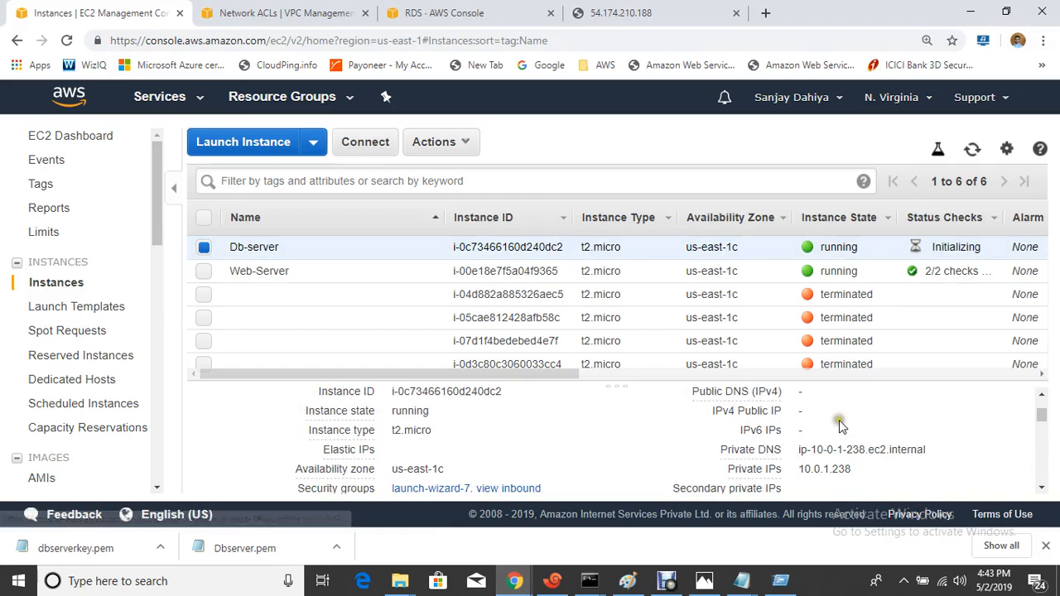
pyautogui.click(865, 469)
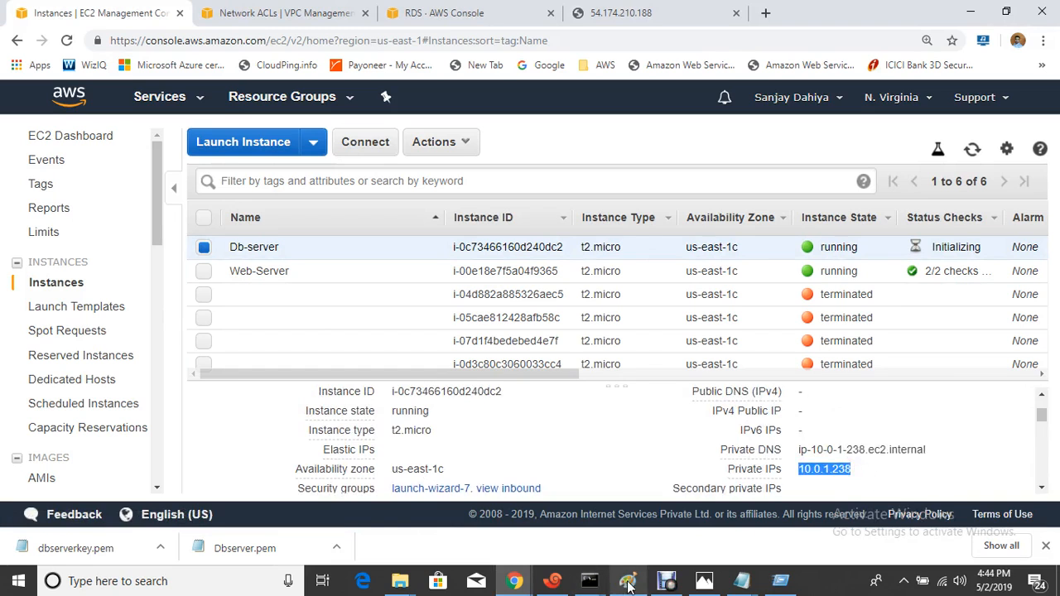
pyautogui.click(551, 581)
pyautogui.rightClick(494, 327)
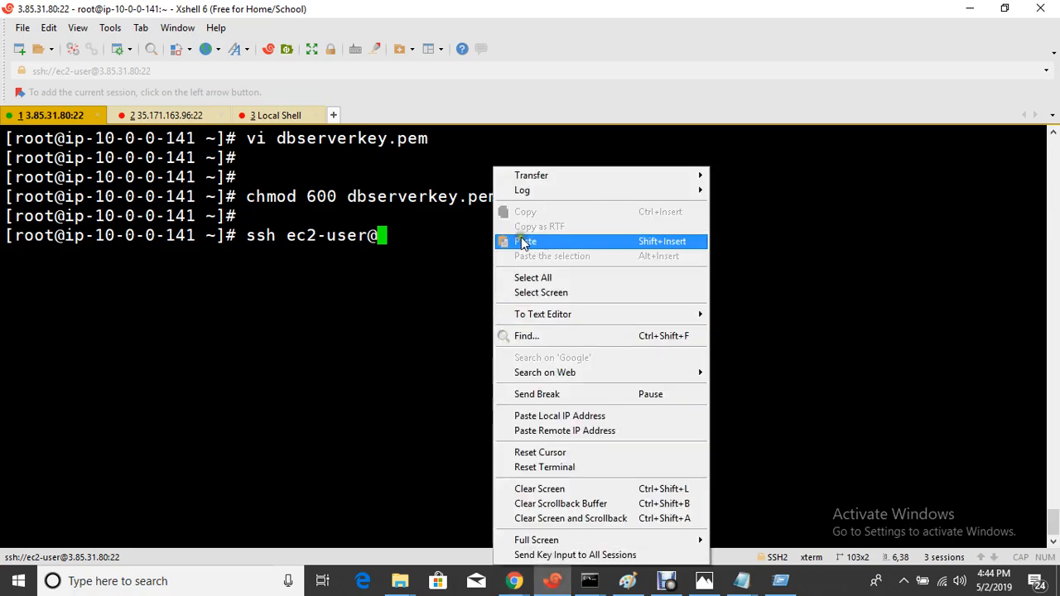
pyautogui.click(526, 240)
pyautogui.write('-i ')
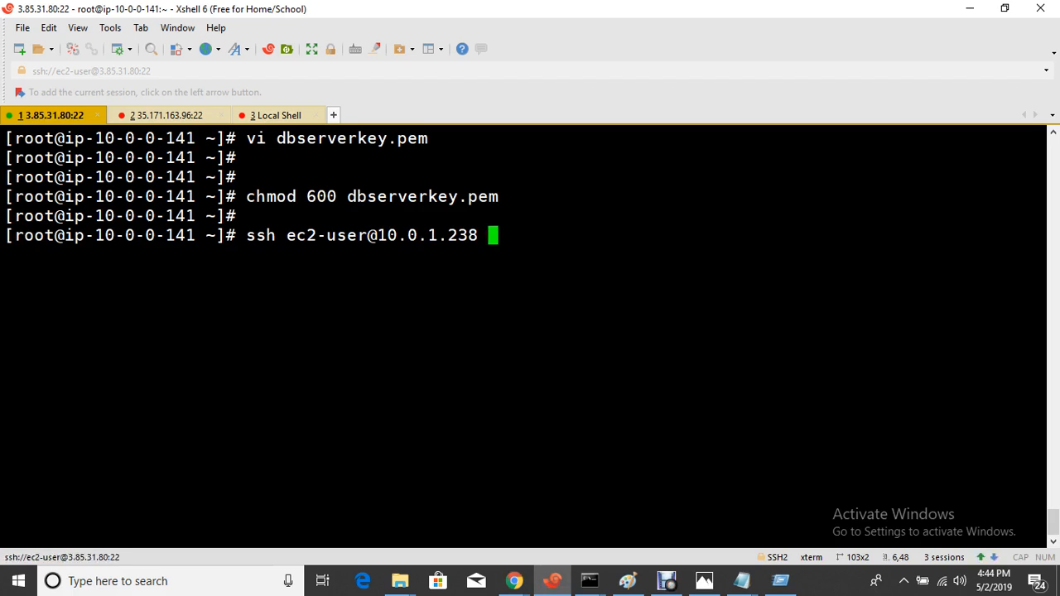
pyautogui.write('db')
pyautogui.press('Tab')
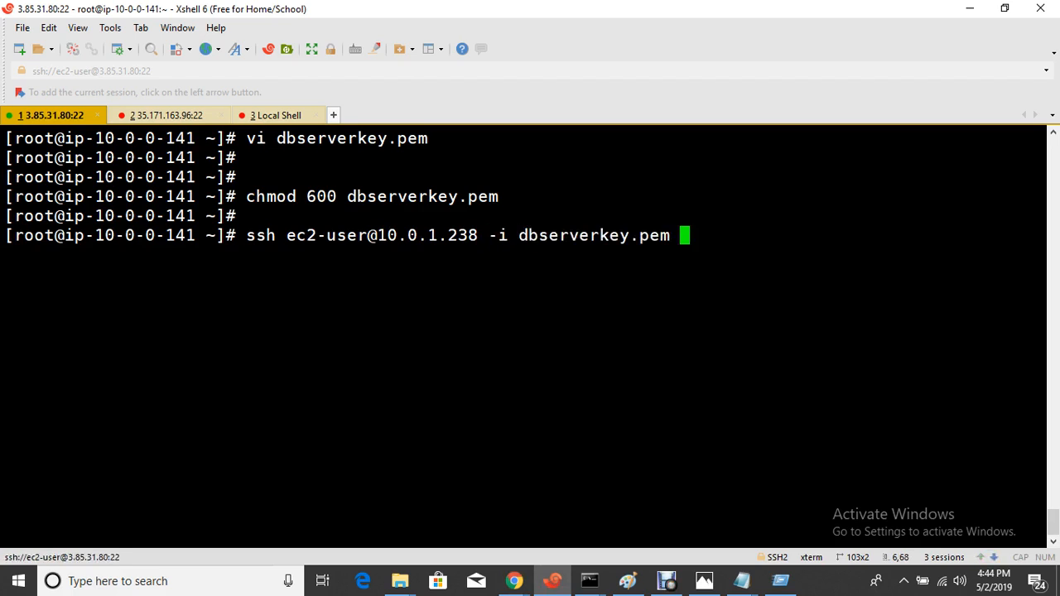
pyautogui.press('Return')
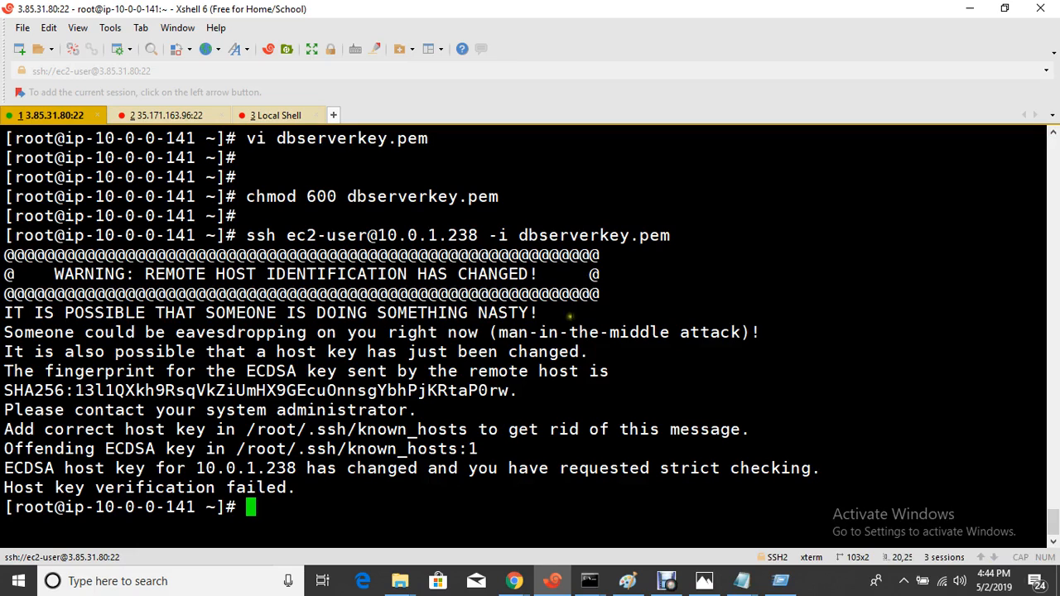
# - Refresh the EC2 instances list in Chrome, then return to Xshell and list the files in the home directory
pyautogui.moveTo(514, 580)
pyautogui.click(419, 493)
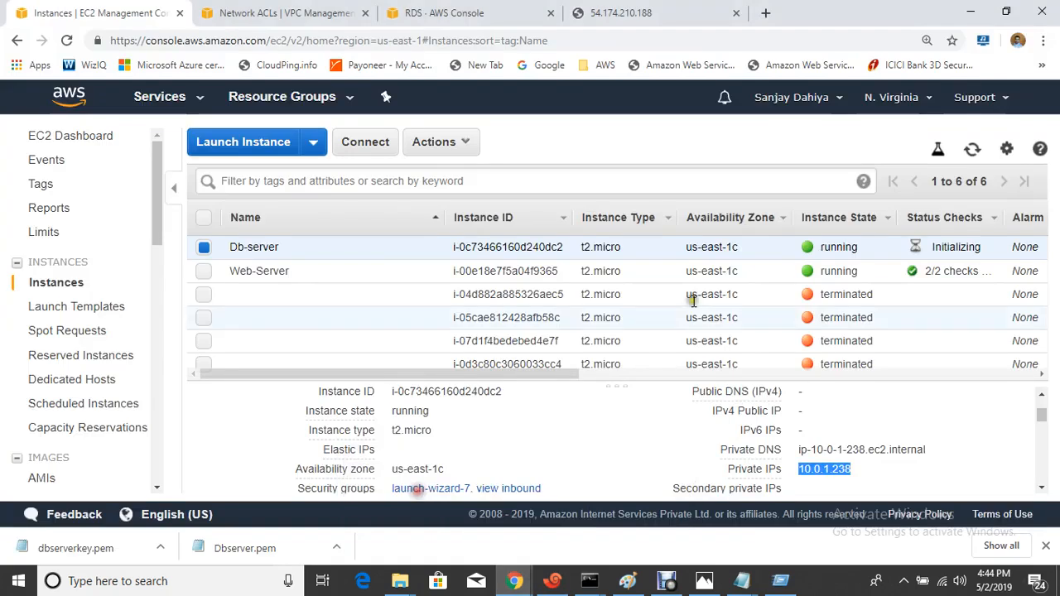
pyautogui.click(972, 149)
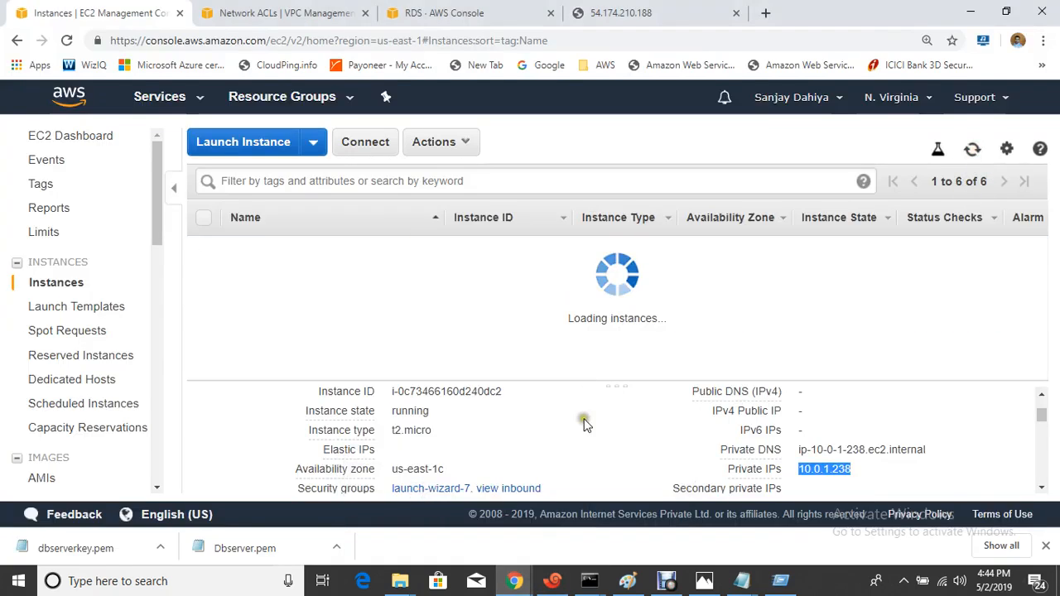
pyautogui.click(551, 580)
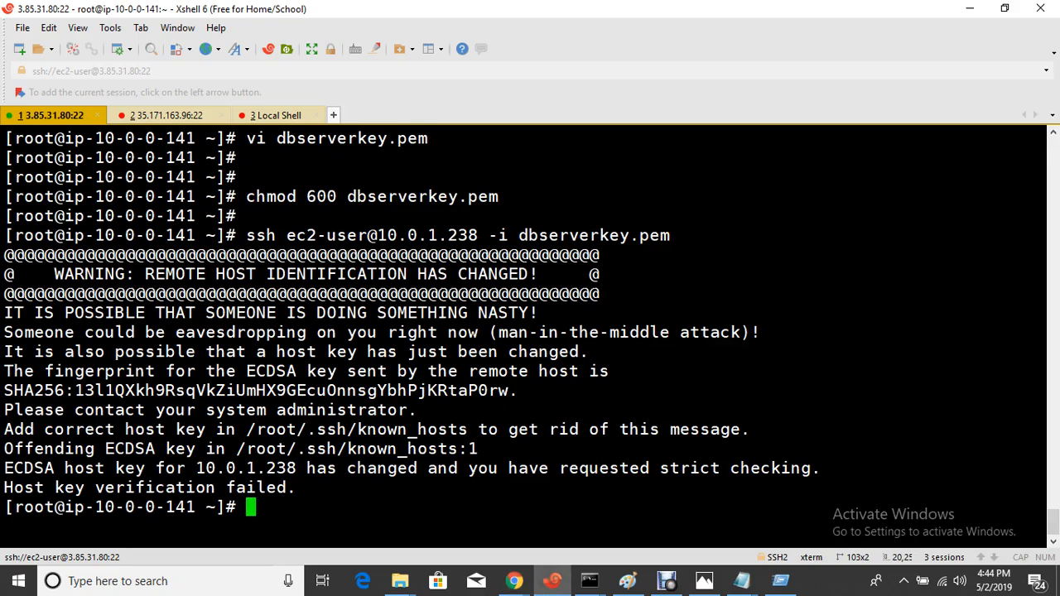
pyautogui.write('ls')
pyautogui.press('Return')
# - Recall the ssh command for 10.0.1.238 with dbserverkey.pem, clear the terminal, and try the connection again
pyautogui.press('Up')
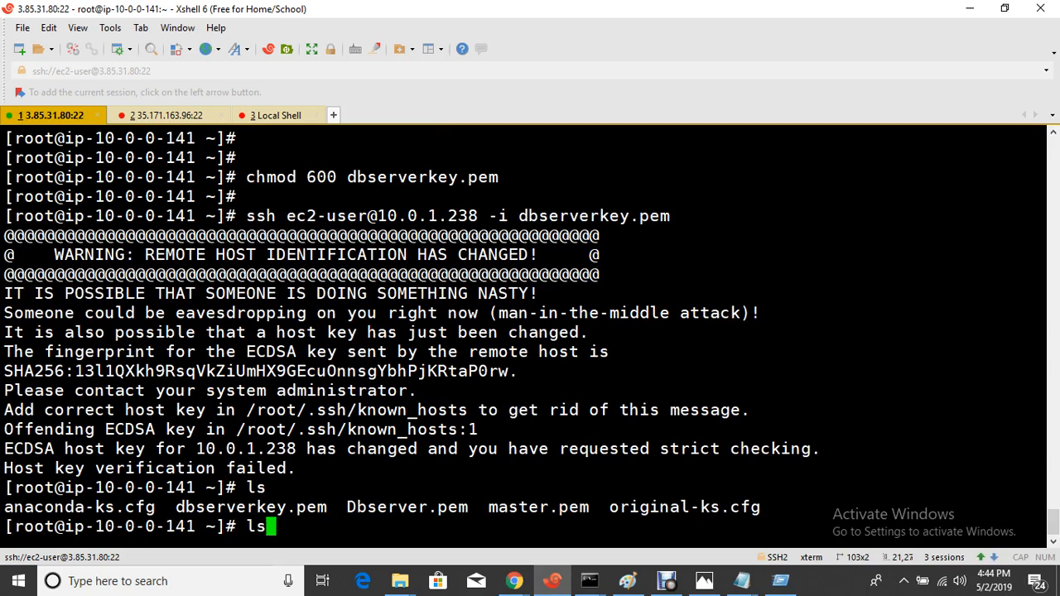
pyautogui.press('Up')
pyautogui.press('Up')
pyautogui.press('Down')
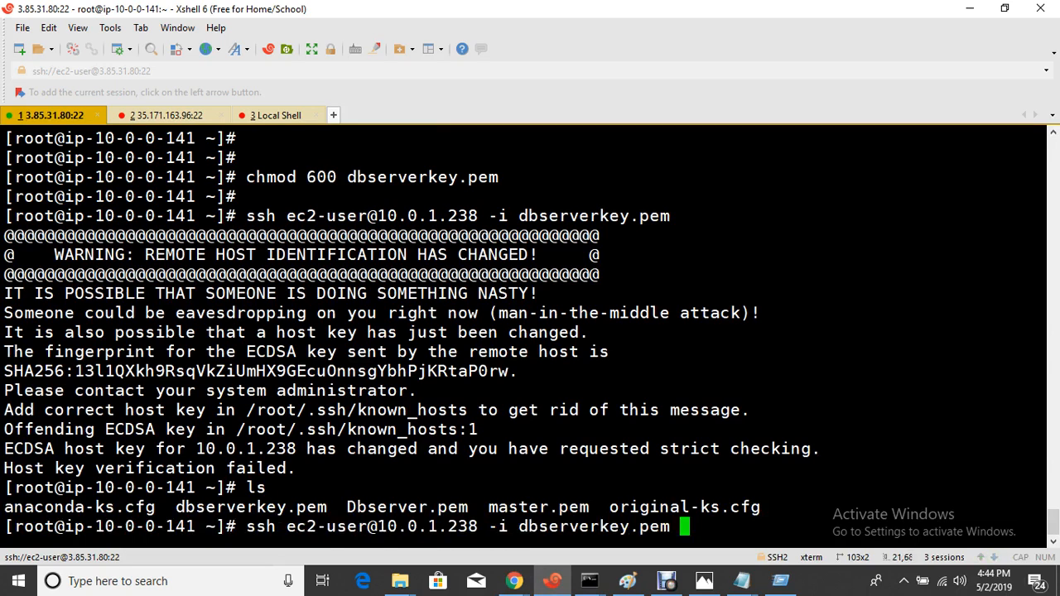
pyautogui.hotkey('ctrl', 'l')
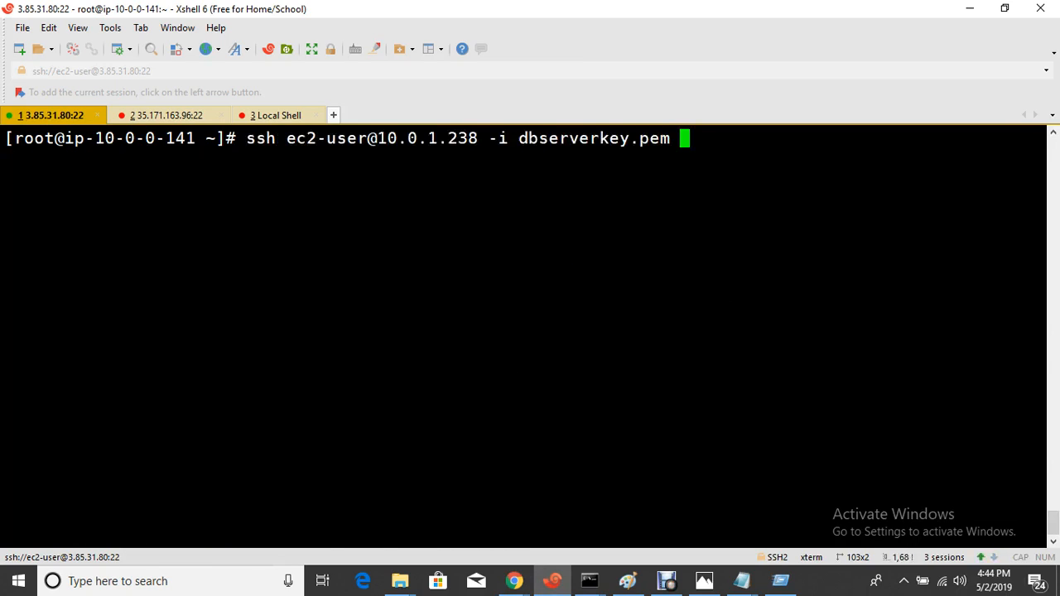
pyautogui.press('Return')
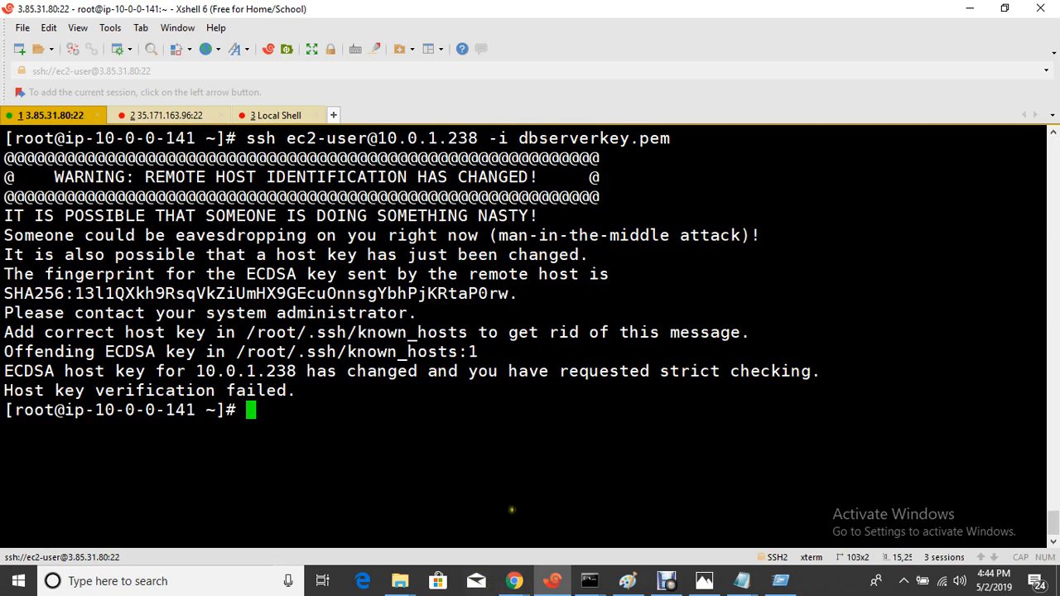
# - Check the key files in the Downloads folder, then minimize the folder to return to the Xshell session
pyautogui.click(514, 581)
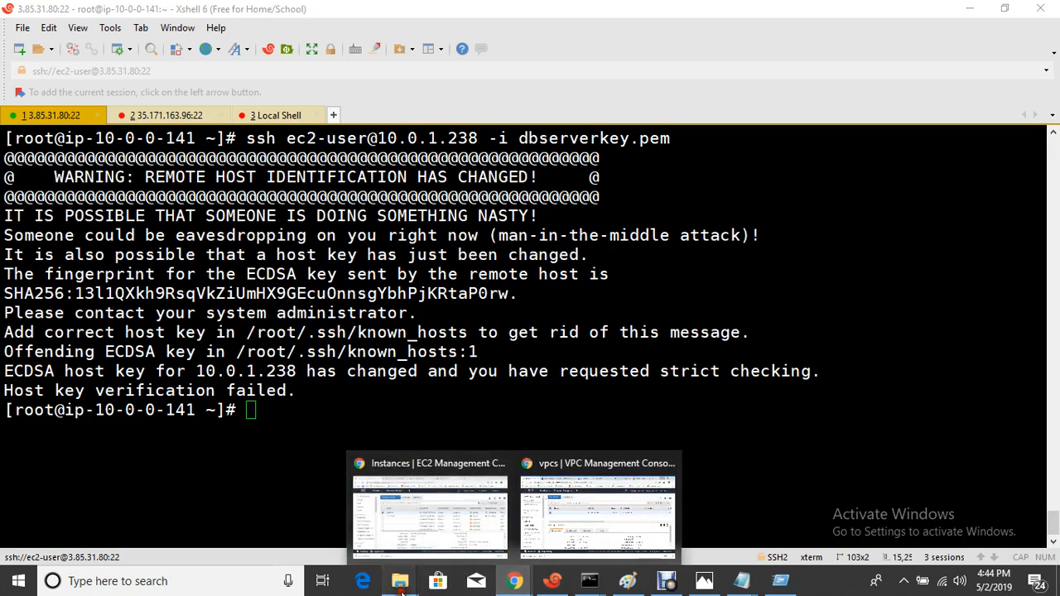
pyautogui.moveTo(400, 582)
pyautogui.click(552, 537)
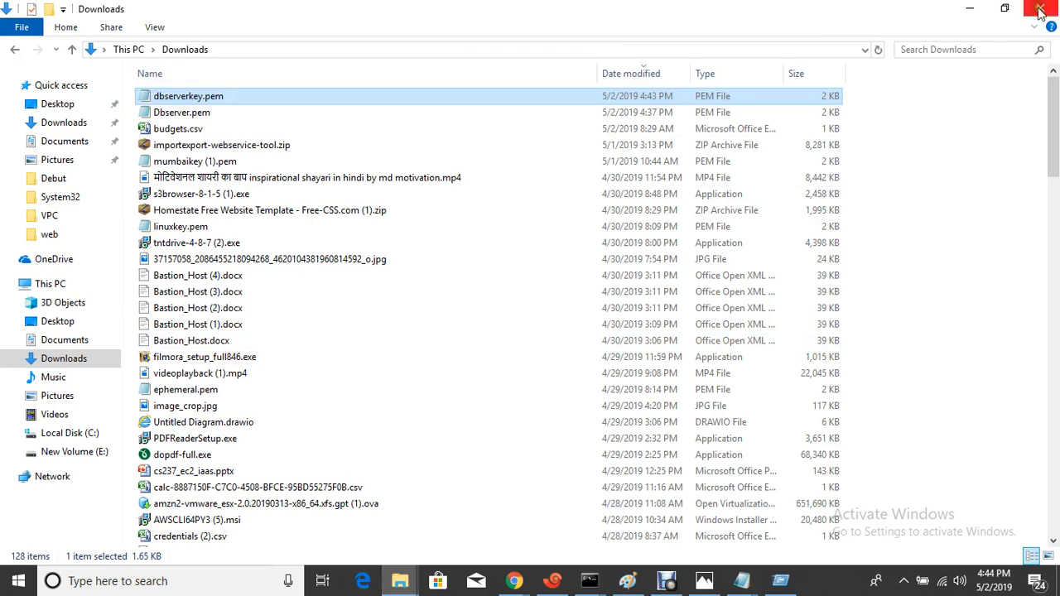
pyautogui.click(969, 8)
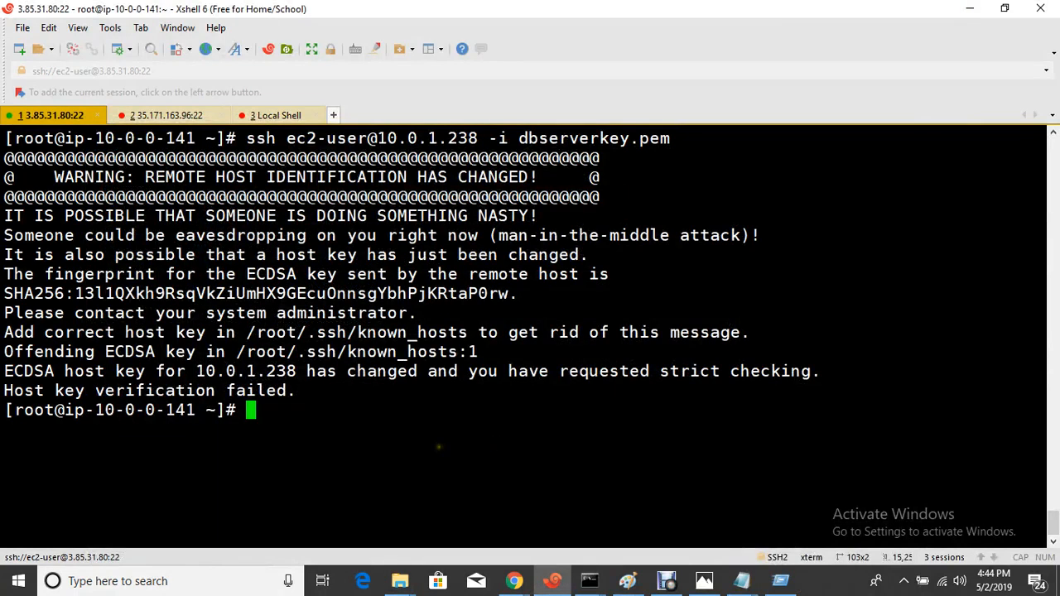
# - Clear the terminal and retry the SSH connection to Db-server at 10.0.1.238 using dbserverkey.pem
pyautogui.hotkey('ctrl', 'l')
pyautogui.press('Up')
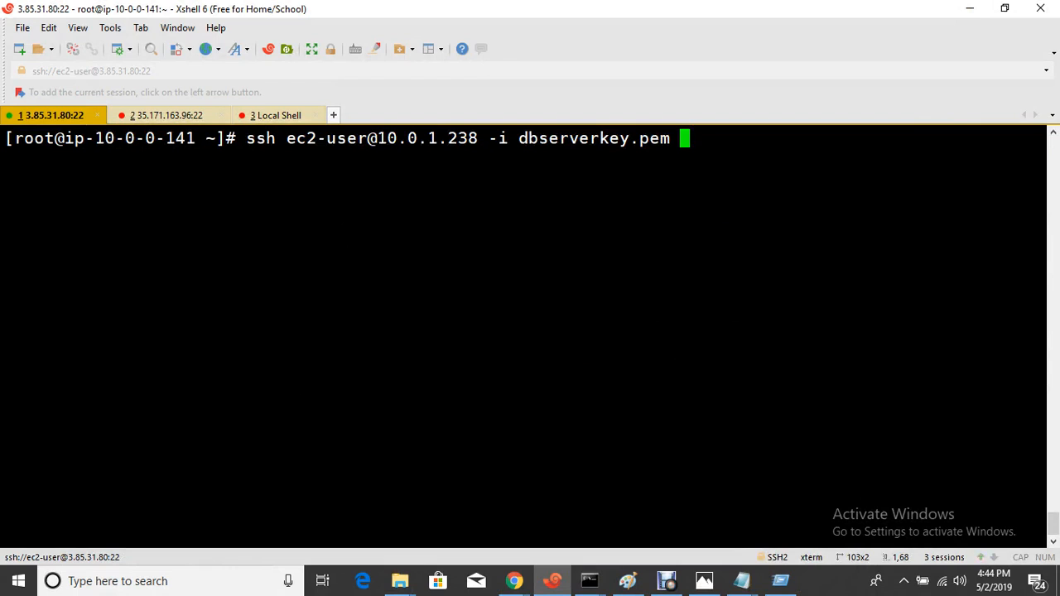
pyautogui.press('Return')
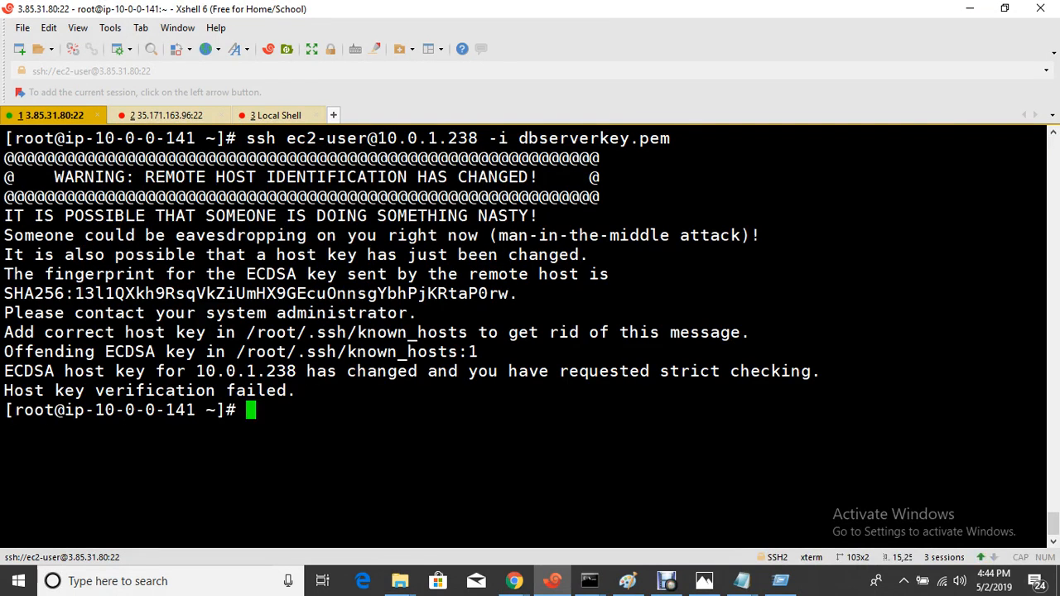
# - Change to the .ssh directory and list its files
pyautogui.write('c')
pyautogui.press('BackSpace')
pyautogui.write('cd')
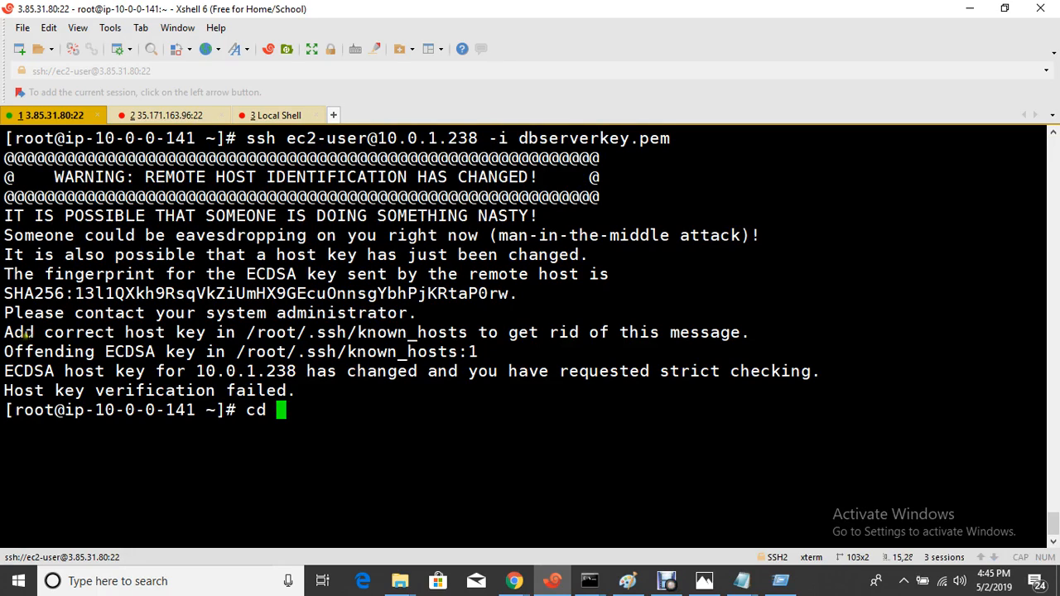
pyautogui.moveTo(27, 334); pyautogui.dragTo(128, 331)
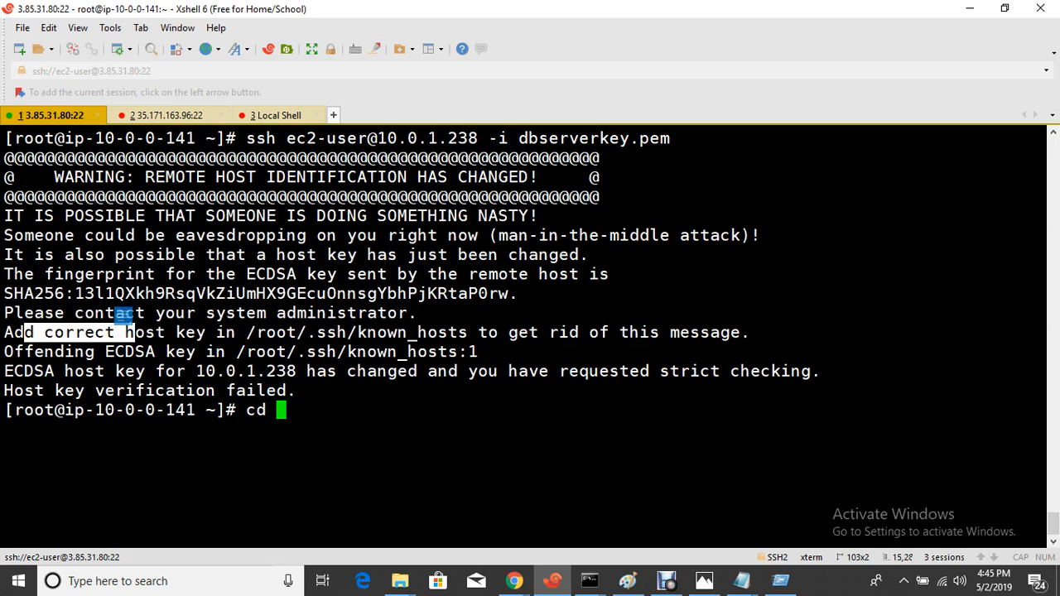
pyautogui.write('.ssh/')
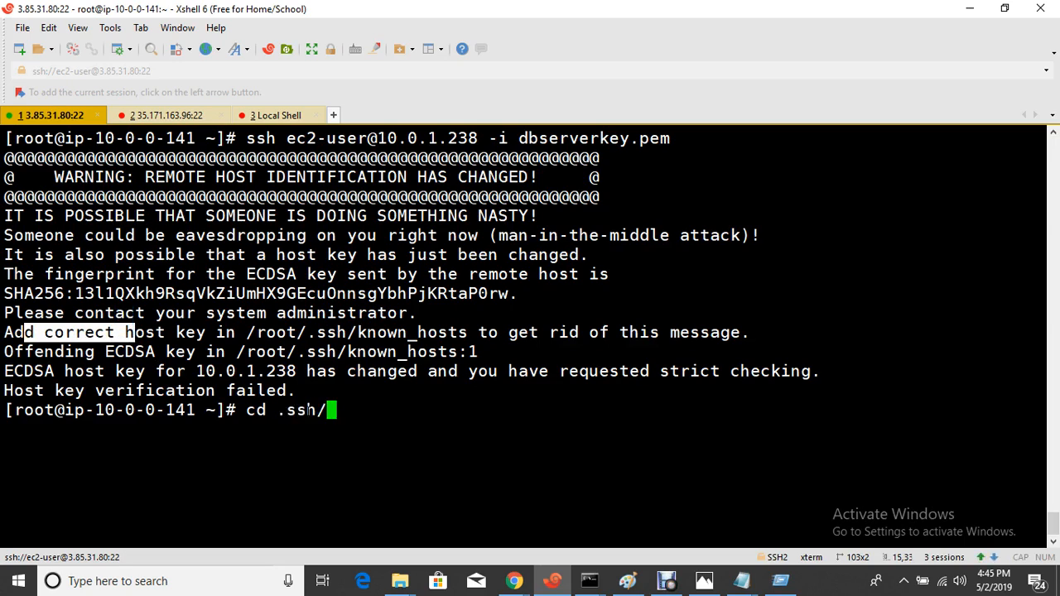
pyautogui.press('Return')
pyautogui.write('ls')
pyautogui.press('Return')
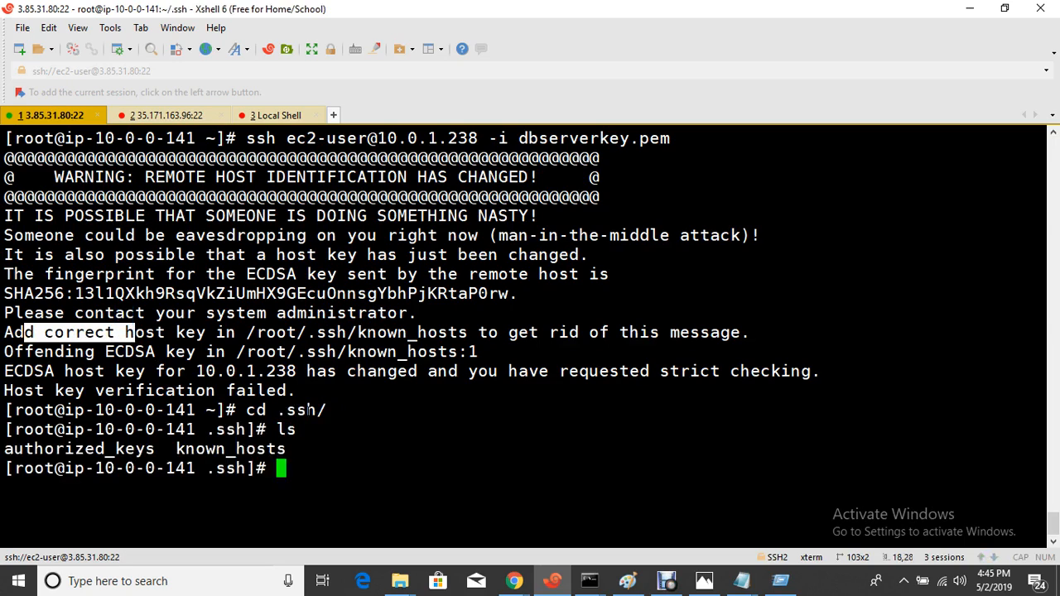
# - Delete every file in the .ssh directory with rm -rf * and list the directory to check it
pyautogui.write('rm -rf *')
pyautogui.press('Return')
pyautogui.press('Return')
pyautogui.press('Return')
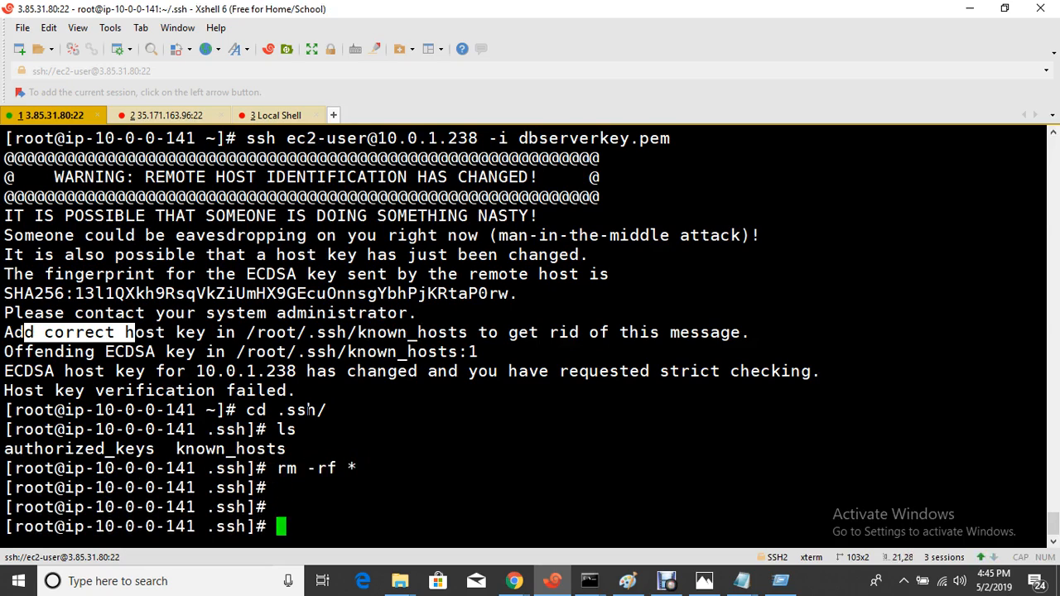
pyautogui.write('ll')
pyautogui.press('Return')
# - Clear the terminal and return to the root home directory with cd
pyautogui.write('cd')
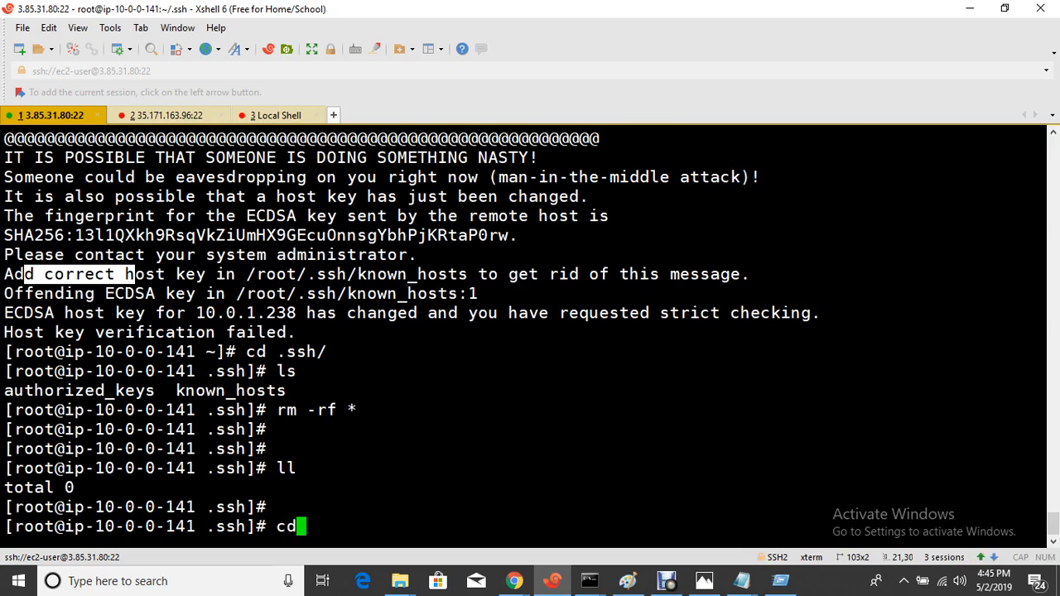
pyautogui.hotkey('ctrl', 'l')
pyautogui.press('Return')
pyautogui.press('Return')
pyautogui.write('cd')
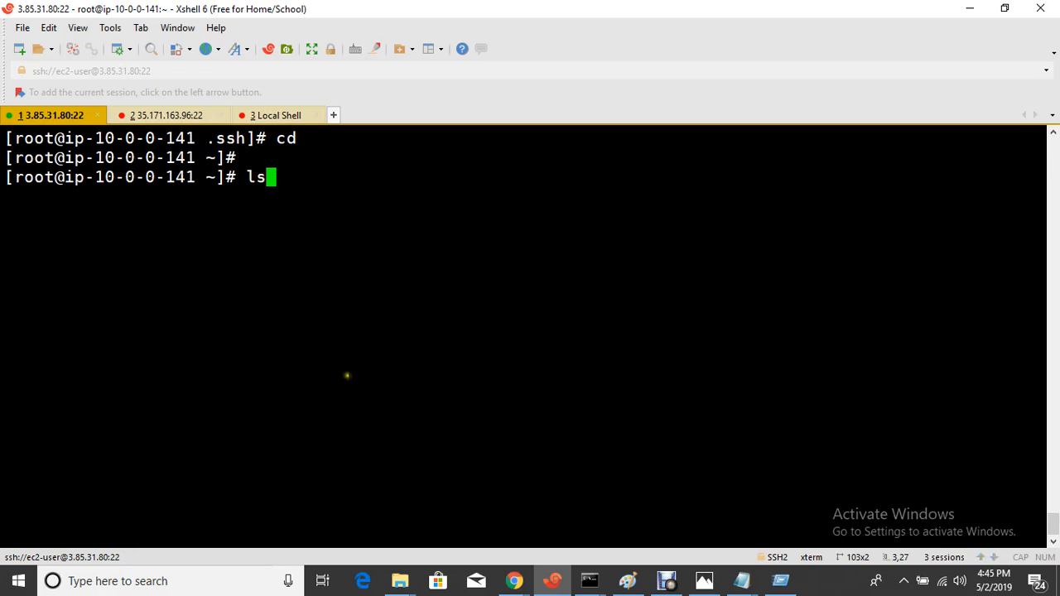
pyautogui.write('ls')
pyautogui.press('Up')
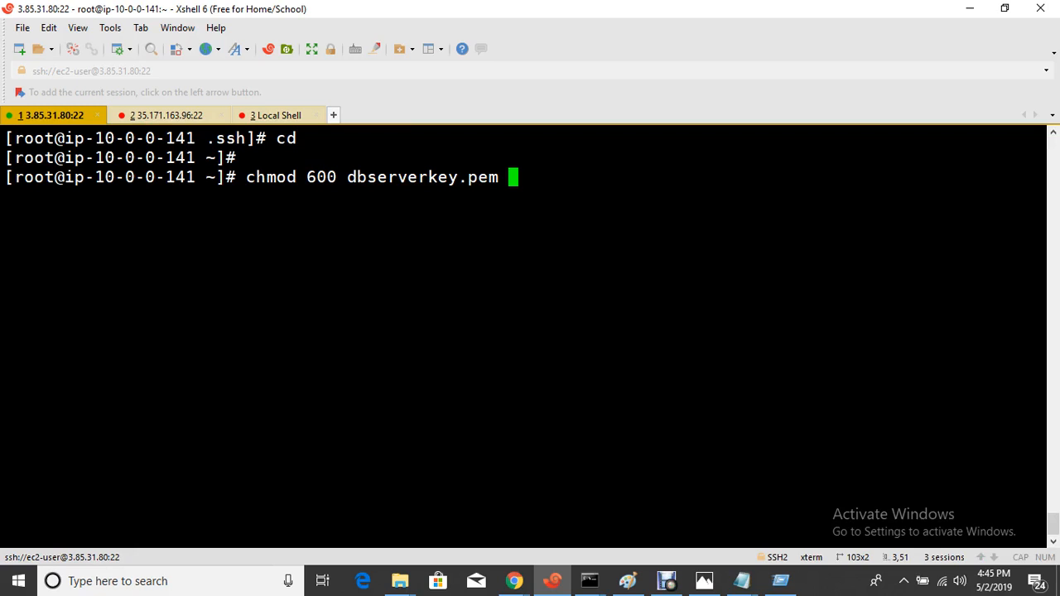
pyautogui.press('Up')
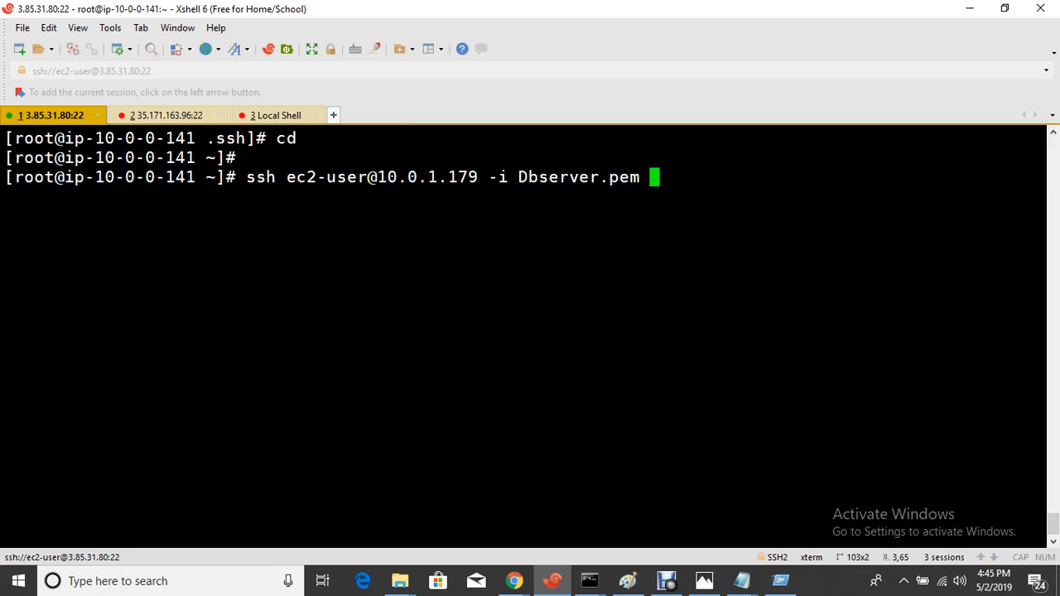
pyautogui.press('BackSpace')
pyautogui.press('BackSpace')
pyautogui.press('BackSpace')
pyautogui.press('BackSpace')
pyautogui.press('BackSpace')
pyautogui.press('BackSpace')
pyautogui.press('BackSpace')
pyautogui.press('BackSpace')
pyautogui.press('BackSpace')
pyautogui.press('BackSpace')
pyautogui.press('BackSpace')
pyautogui.press('BackSpace')
pyautogui.press('BackSpace')
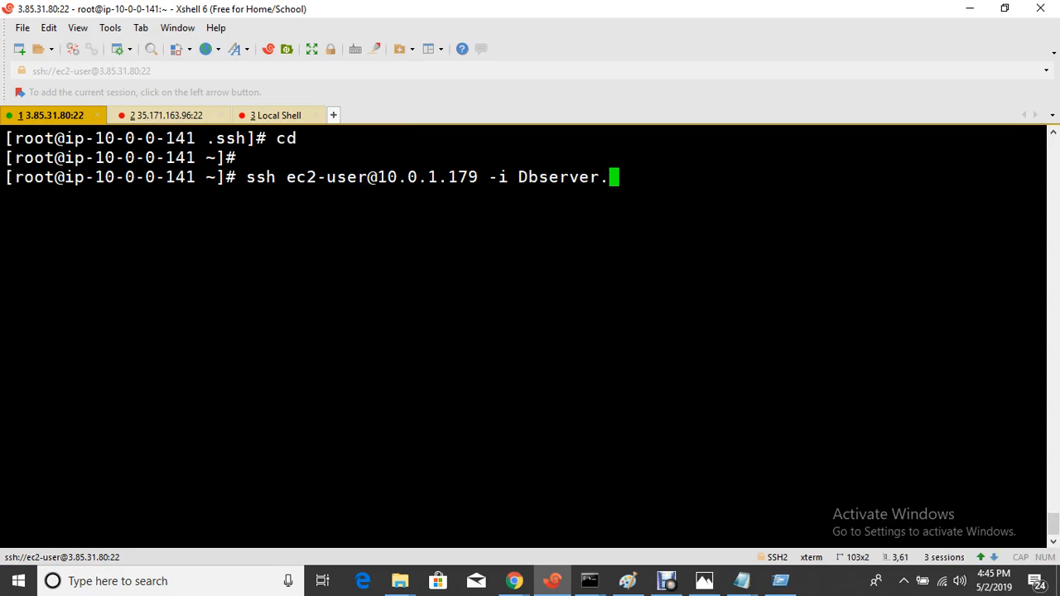
pyautogui.press('BackSpace')
pyautogui.press('BackSpace')
pyautogui.press('BackSpace')
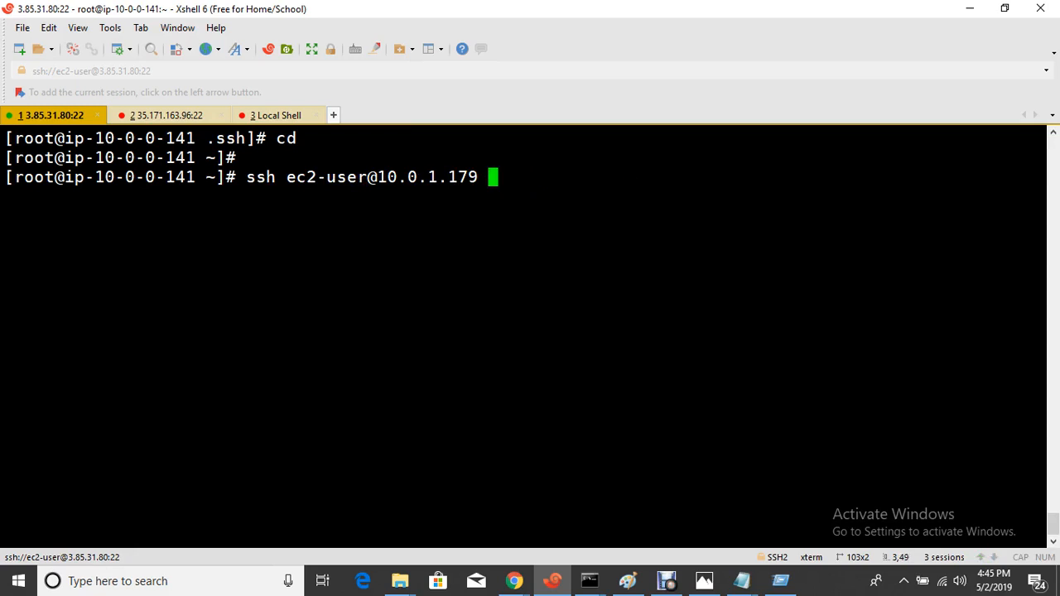
pyautogui.write('-i d')
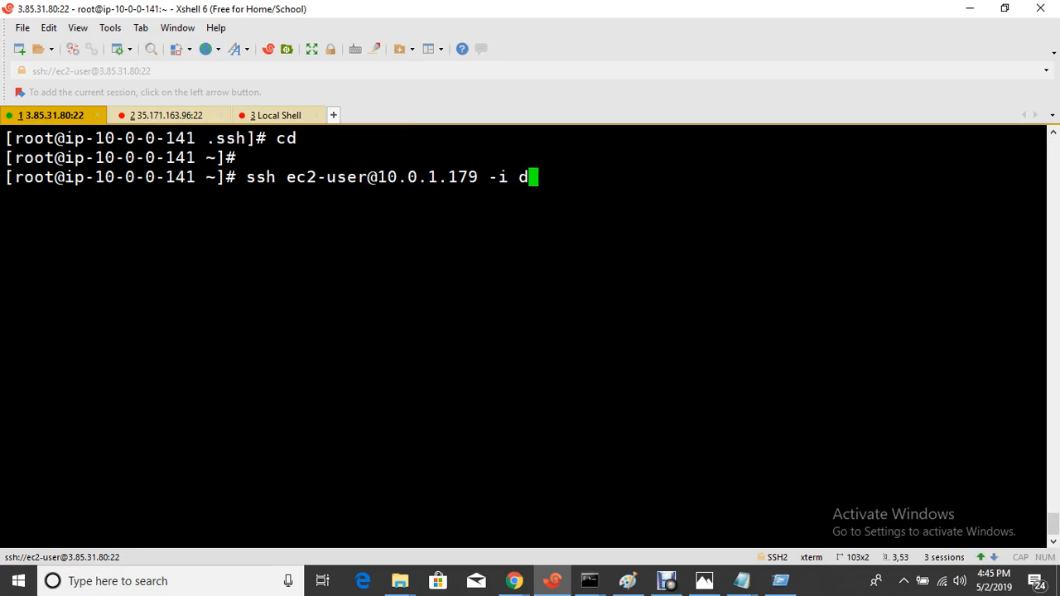
pyautogui.press('Tab')
# - Change the target address in the recalled ssh command to 10.0.1.238, keeping the dbserverkey.pem key file
pyautogui.press('Left')
pyautogui.press('Left')
pyautogui.press('Left')
pyautogui.press('Left')
pyautogui.press('Left')
pyautogui.press('Left')
pyautogui.press('Left')
pyautogui.press('Left')
pyautogui.press('Left')
pyautogui.press('Left')
pyautogui.press('Left')
pyautogui.press('Left')
pyautogui.press('Left')
pyautogui.press('Left')
pyautogui.press('Left')
pyautogui.press('Left')
pyautogui.press('Left')
pyautogui.press('Left')
pyautogui.press('Left')
pyautogui.press('Left')
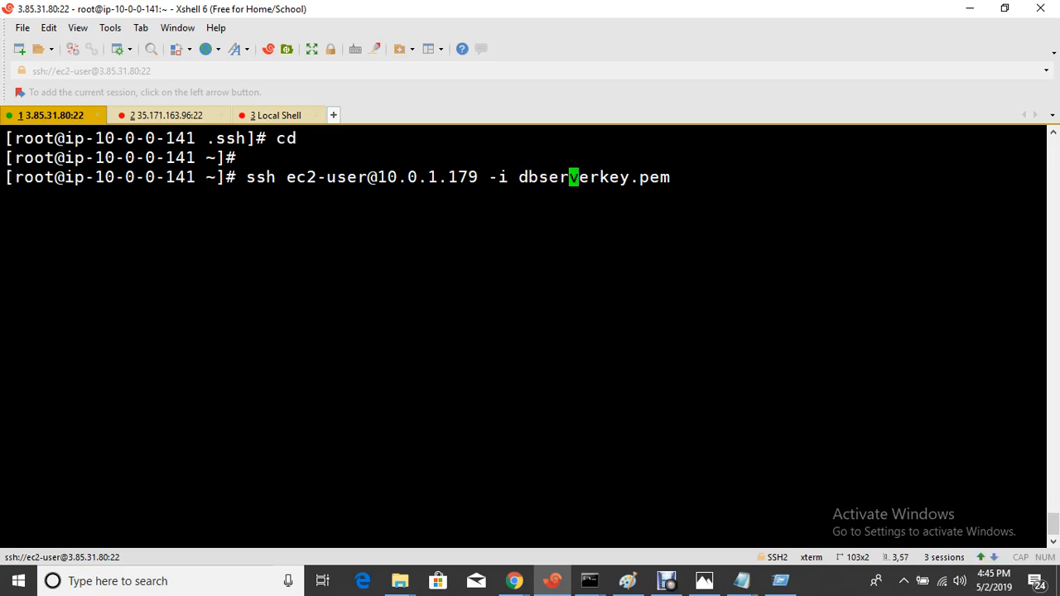
pyautogui.press('BackSpace')
pyautogui.press('BackSpace')
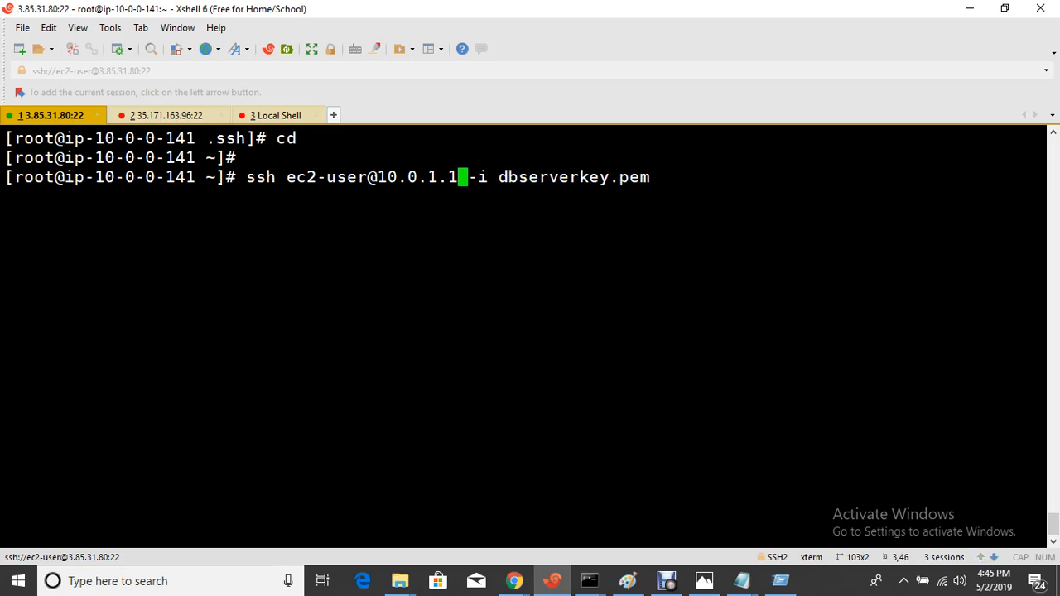
pyautogui.press('BackSpace')
pyautogui.write('238')
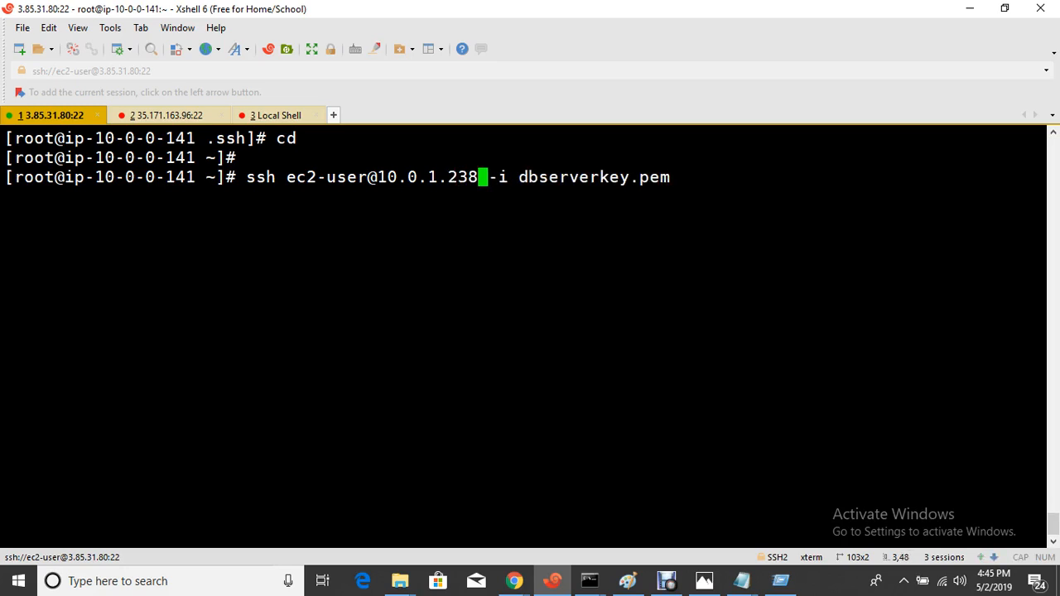
# - Connect to the Db-server at 10.0.1.238 as ec2-user and accept its host key with yes
pyautogui.press('Return')
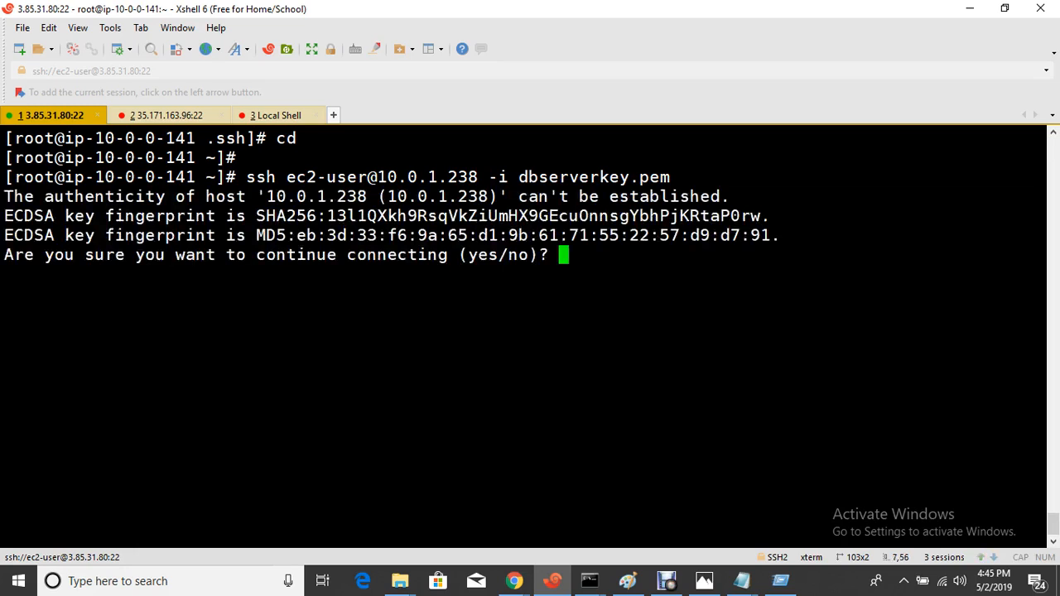
pyautogui.write('yes')
pyautogui.press('Return')
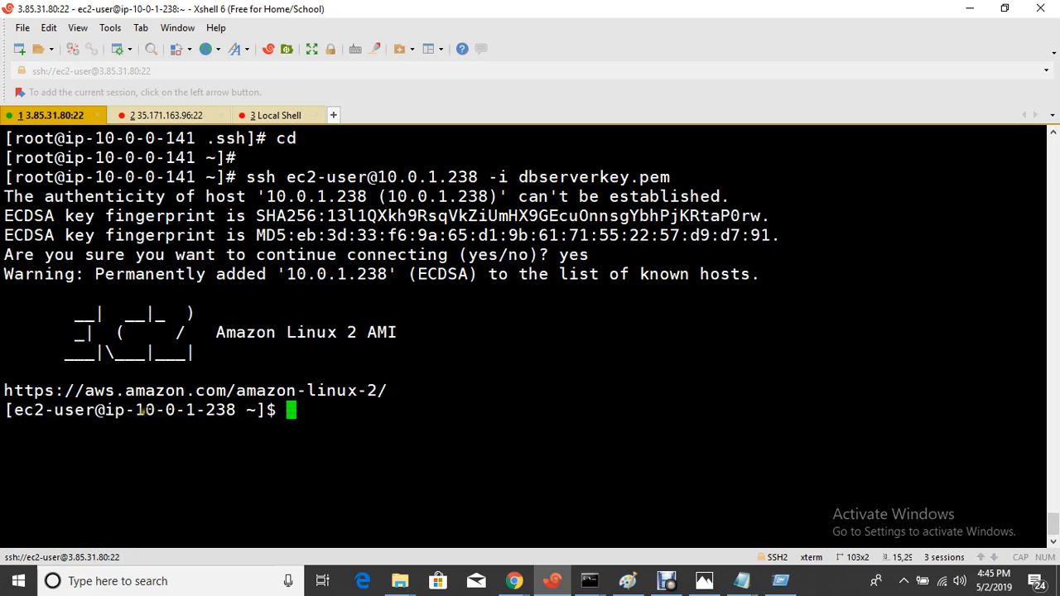
# - Compare the logged-in host's address with the DB-Server in the Paint network diagram and return to the Xshell terminal
pyautogui.doubleClick(216, 410)
pyautogui.click(627, 581)
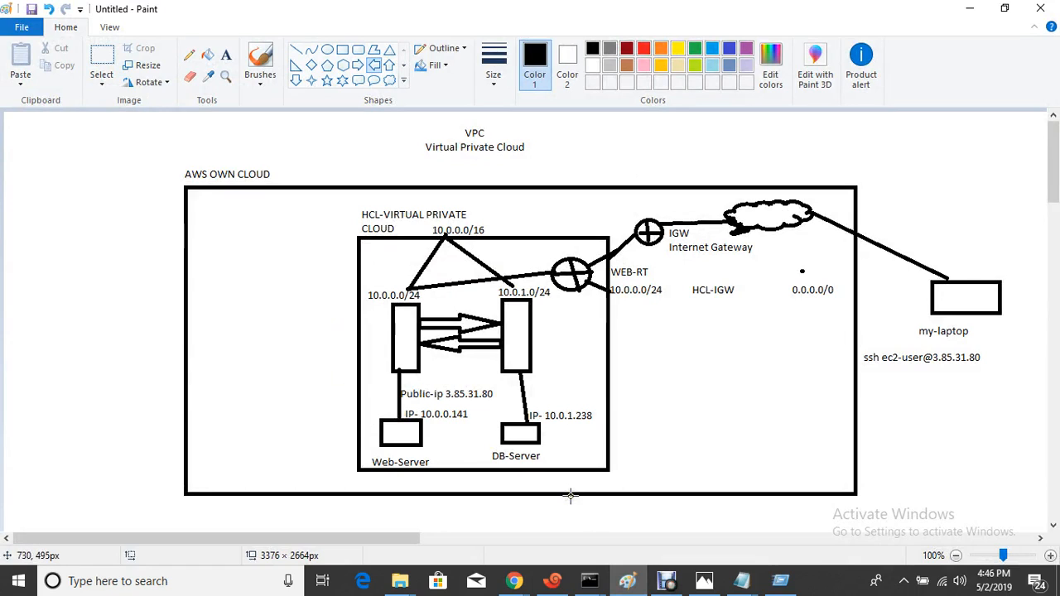
pyautogui.click(542, 568)
pyautogui.click(472, 402)
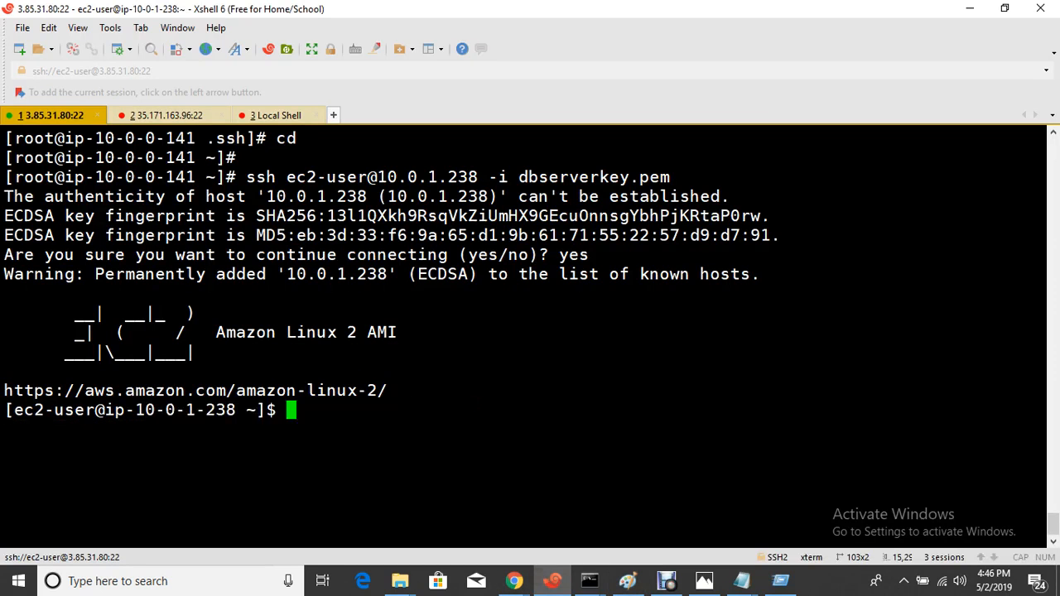
# - Exit the Db-server session and test the Web-Server's internet access with a short ping to 8.8.8.8
pyautogui.write('exit')
pyautogui.press('Return')
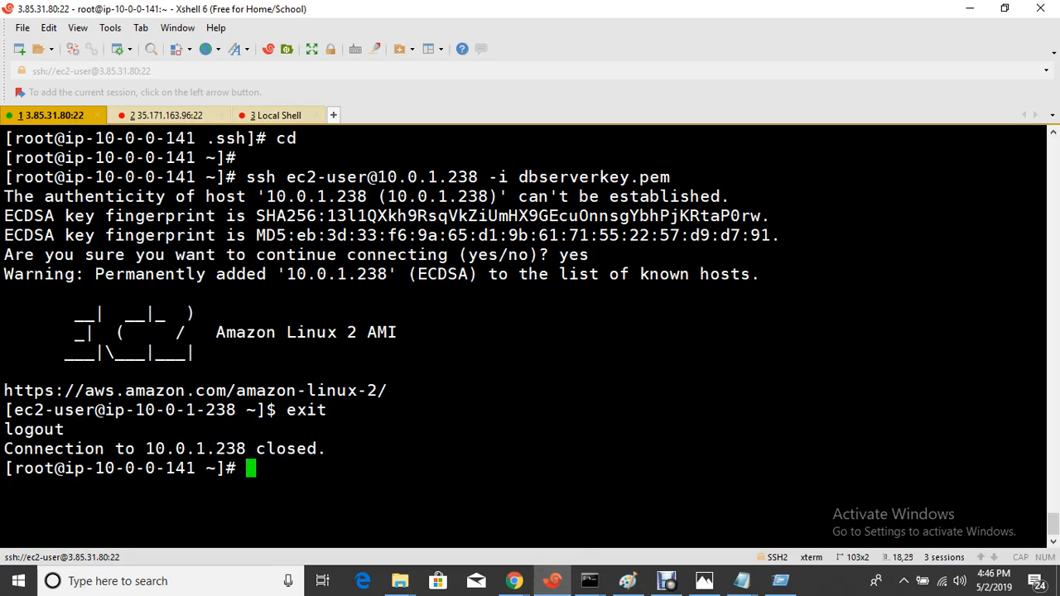
pyautogui.write('ping 8.')
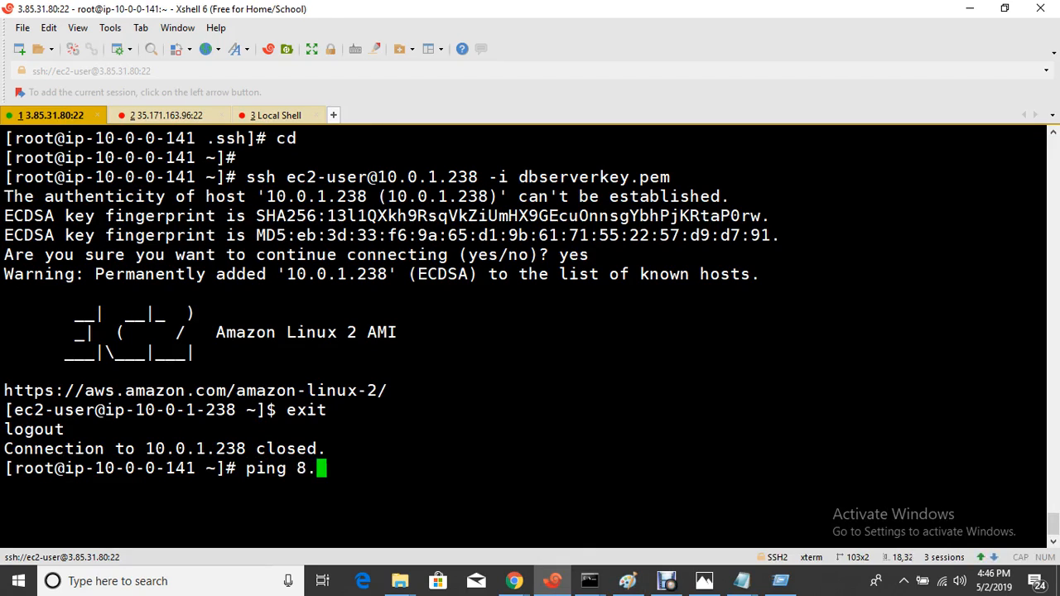
pyautogui.write('8.8.8')
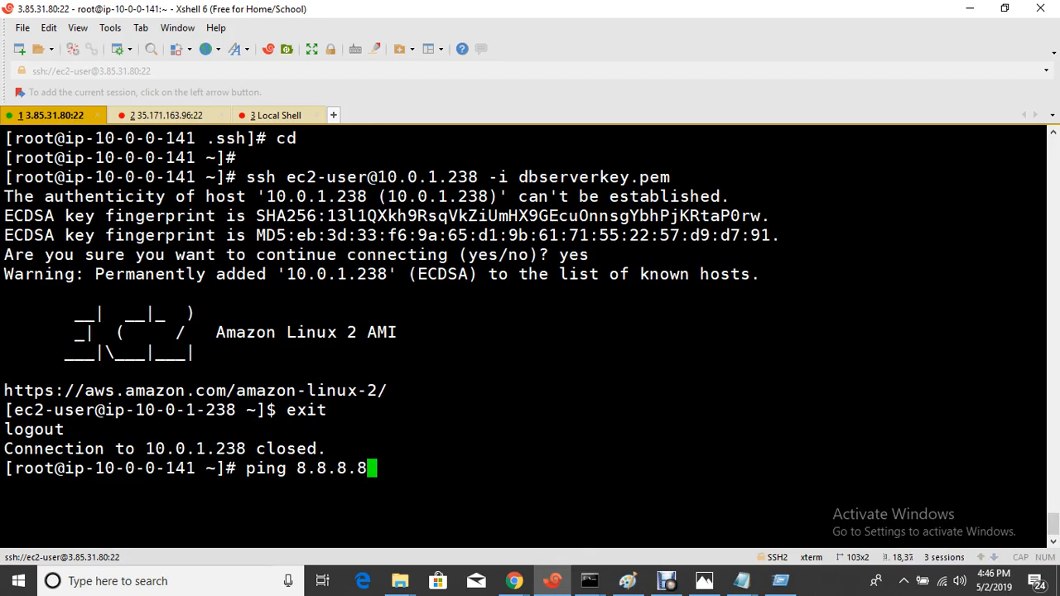
pyautogui.press('Return')
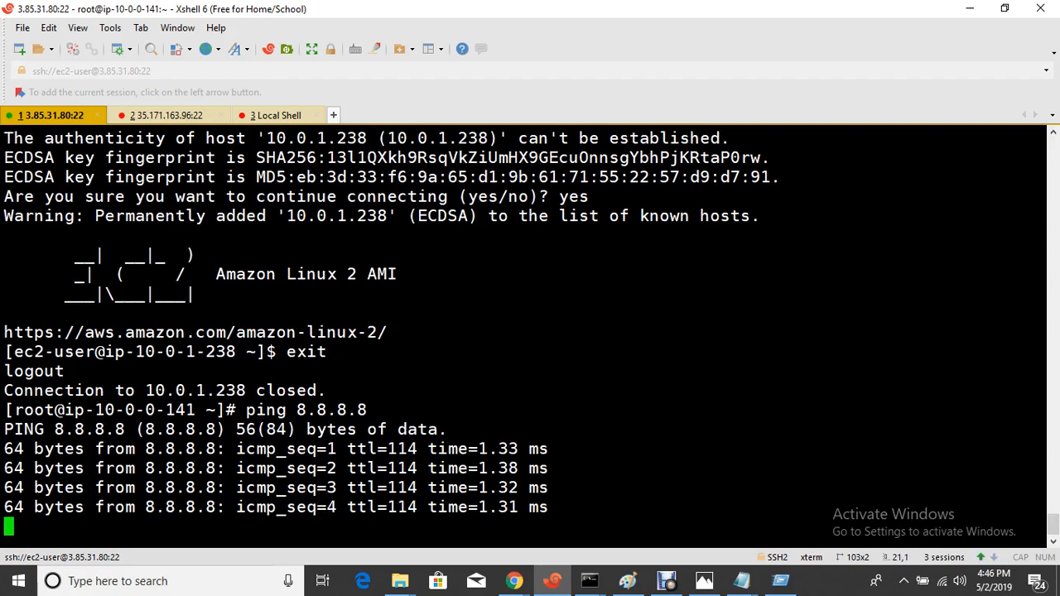
pyautogui.hotkey('ctrl', 'c')
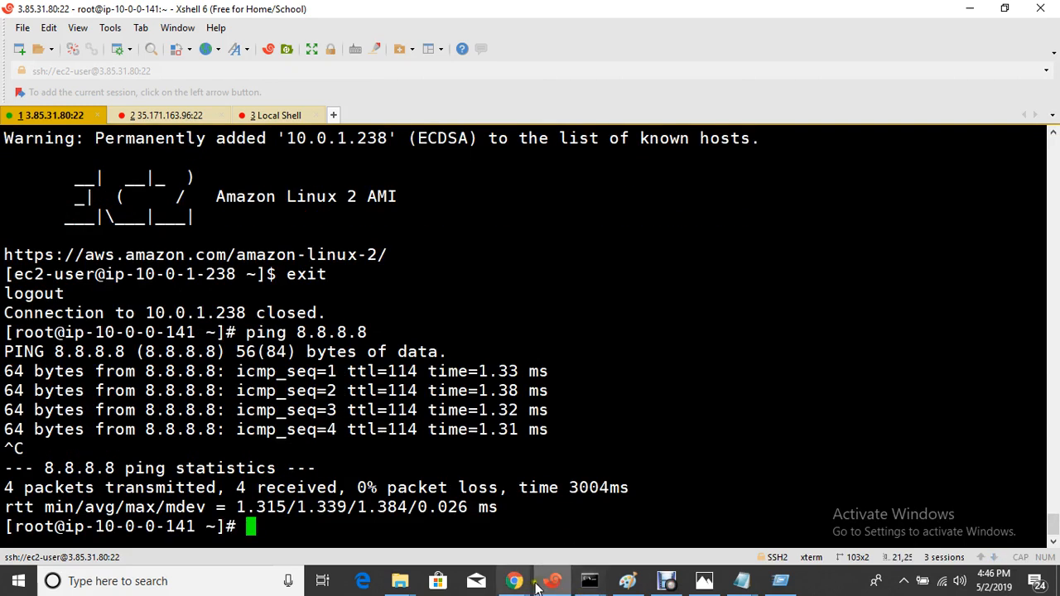
pyautogui.click(628, 581)
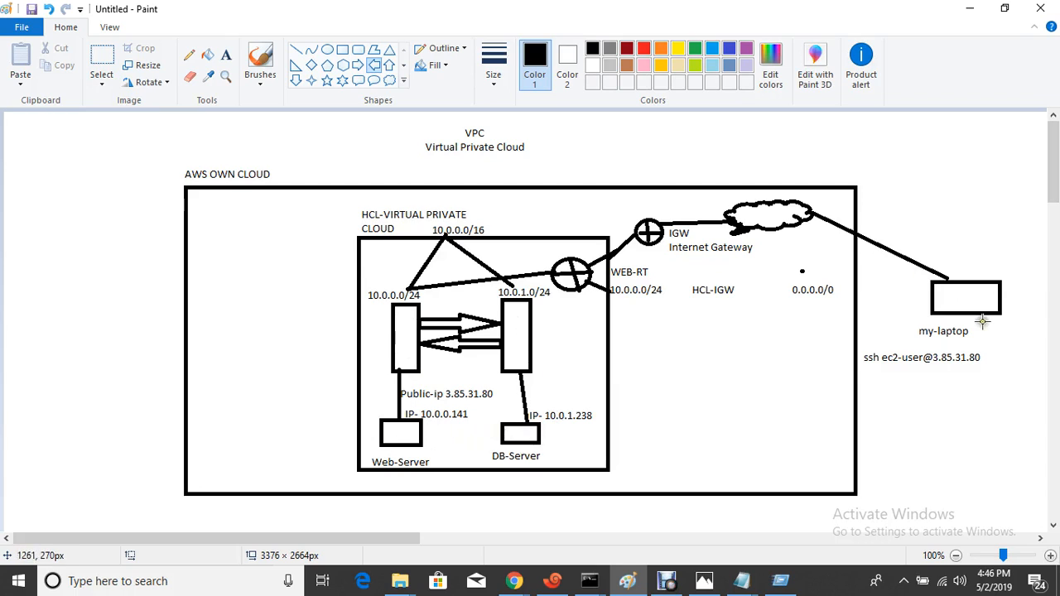
pyautogui.click(551, 581)
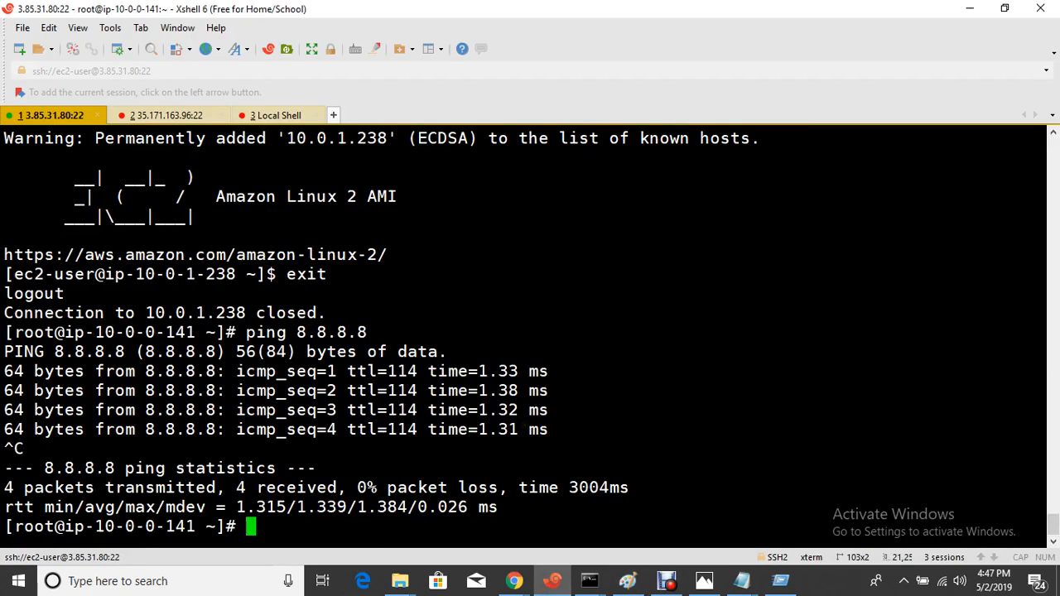
pyautogui.press('Up')
pyautogui.press('Up')
pyautogui.press('Return')
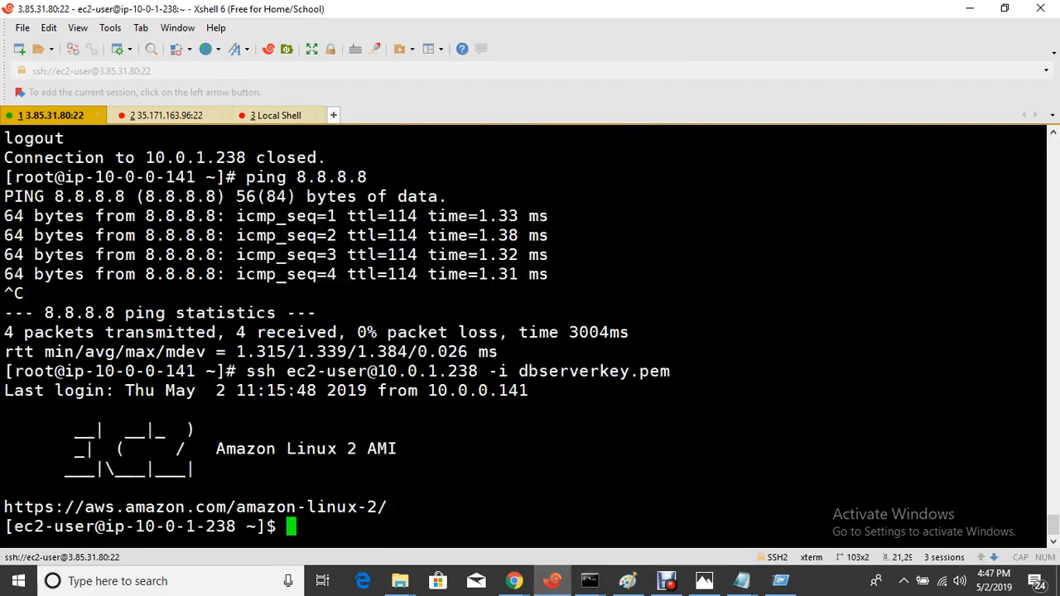
pyautogui.press('Return')
# - Switch to root on the Db-server with sudo su, go to the home directory with cd and clear the terminal
pyautogui.write('sudo su')
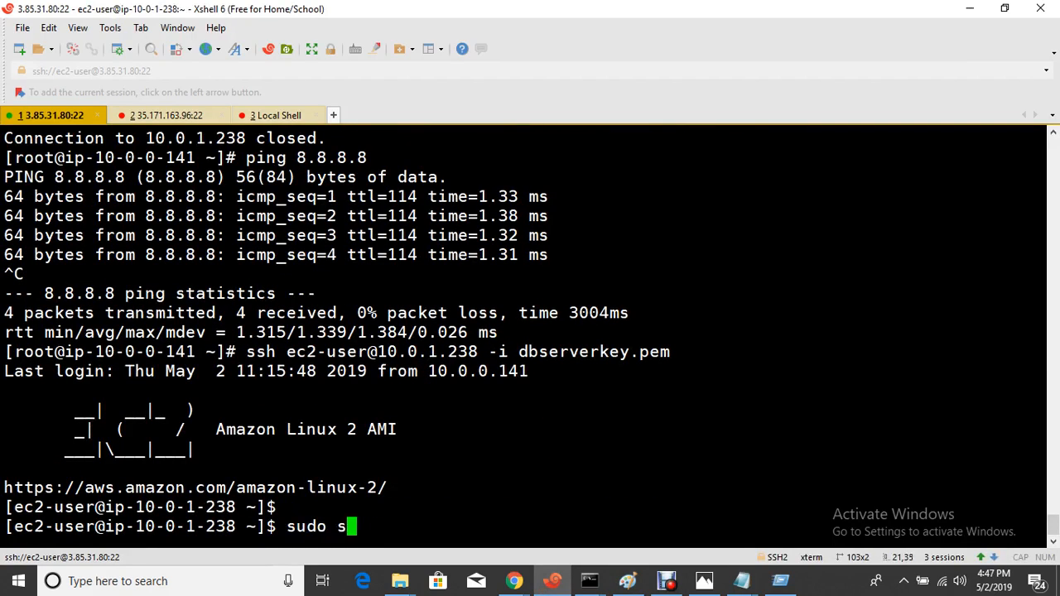
pyautogui.press('Return')
pyautogui.write('o')
pyautogui.press('Return')
pyautogui.write('cd')
pyautogui.press('Return')
pyautogui.hotkey('ctrl', 'l')
pyautogui.press('Return')
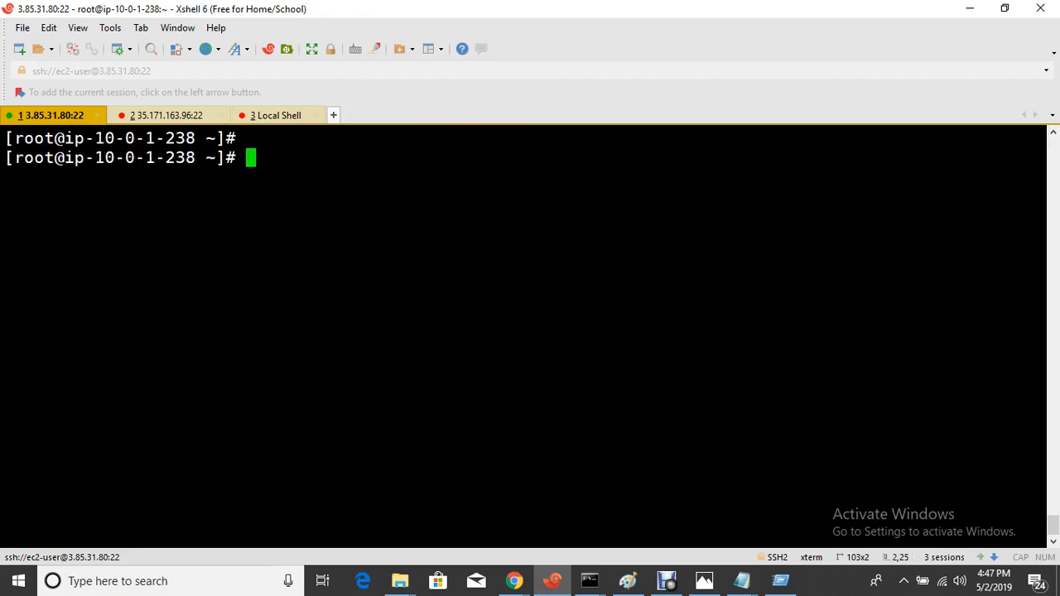
# - Ping 8.8.8.8 from the Db-server to test its internet access and switch to the network diagram in Paint
pyautogui.press('Return')
pyautogui.press('Return')
pyautogui.write('ping 8')
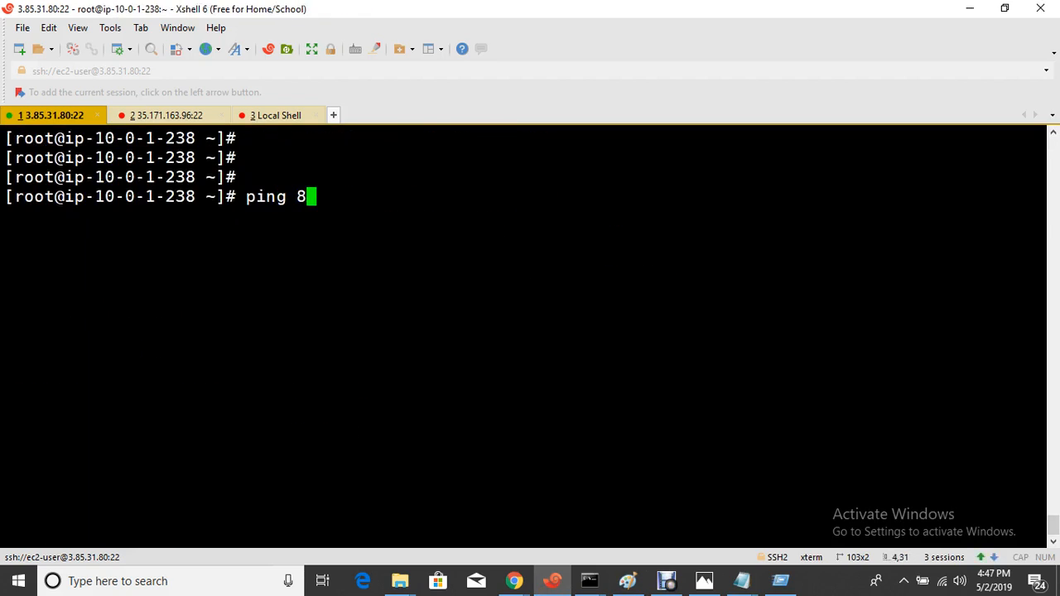
pyautogui.write('.8.8.8')
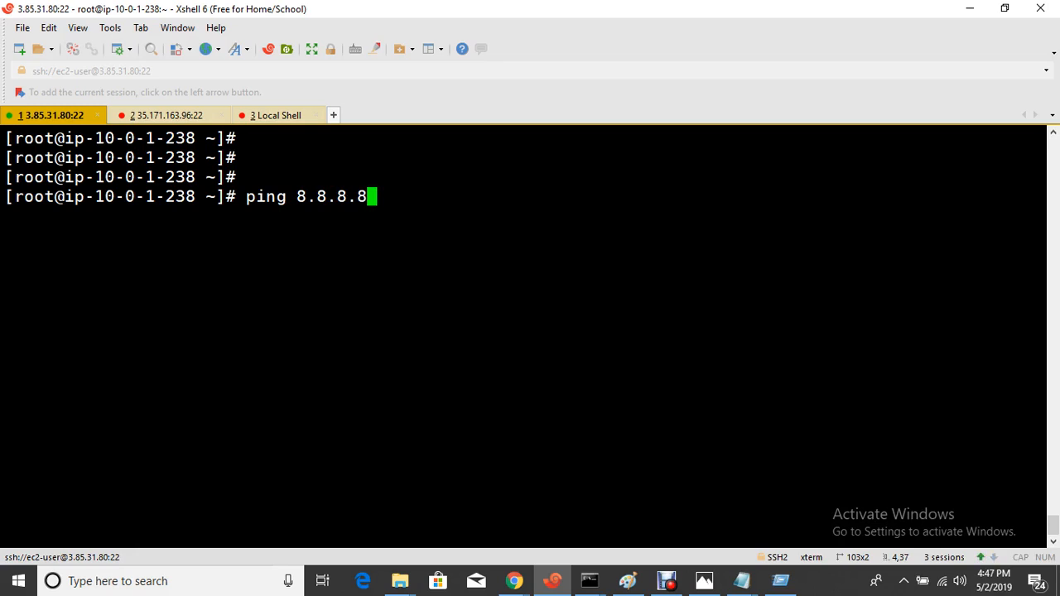
pyautogui.press('Return')
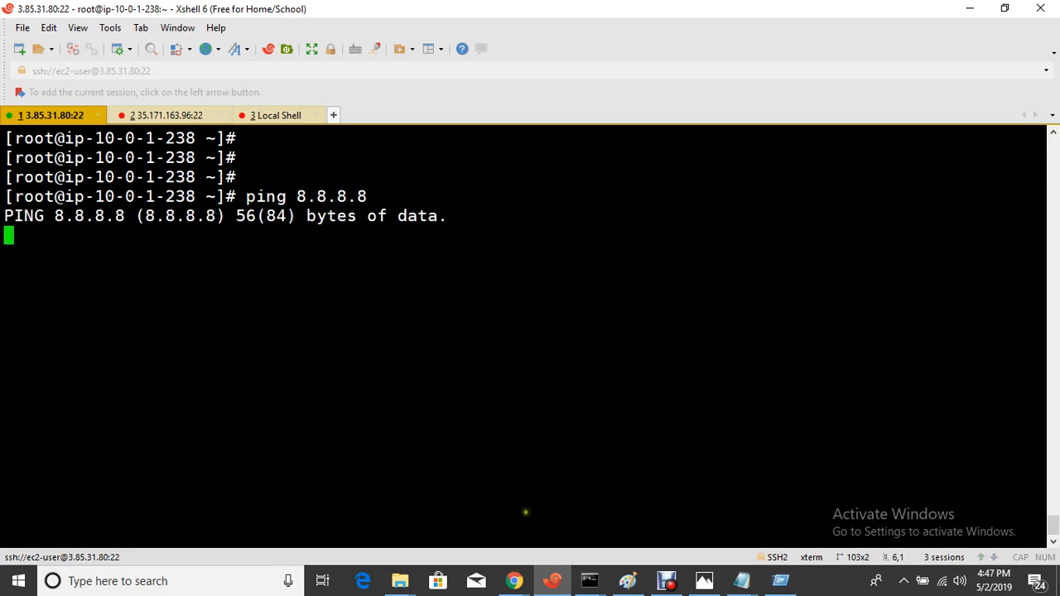
pyautogui.moveTo(561, 582)
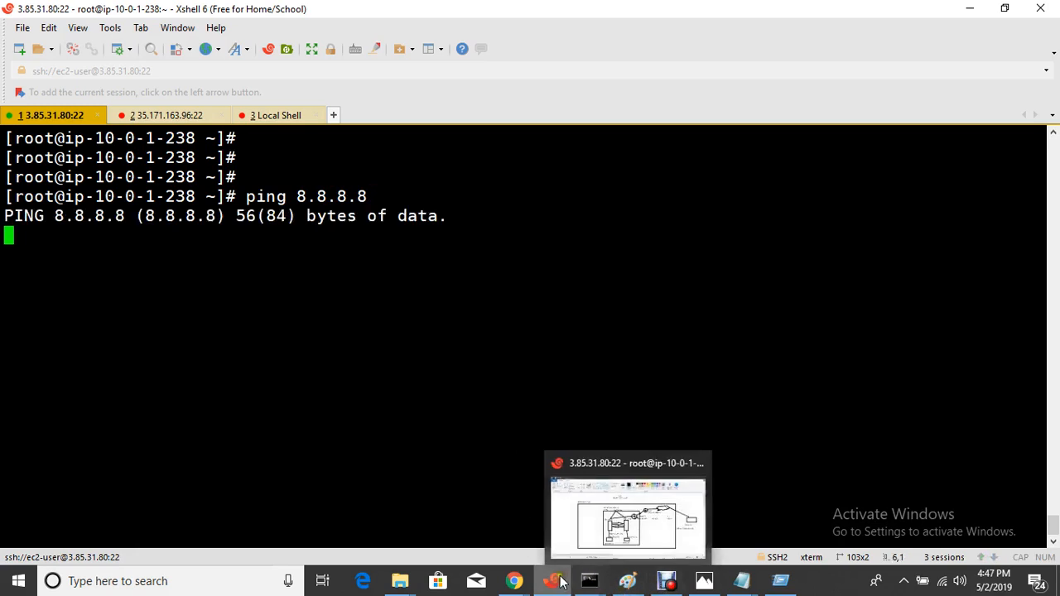
pyautogui.click(627, 580)
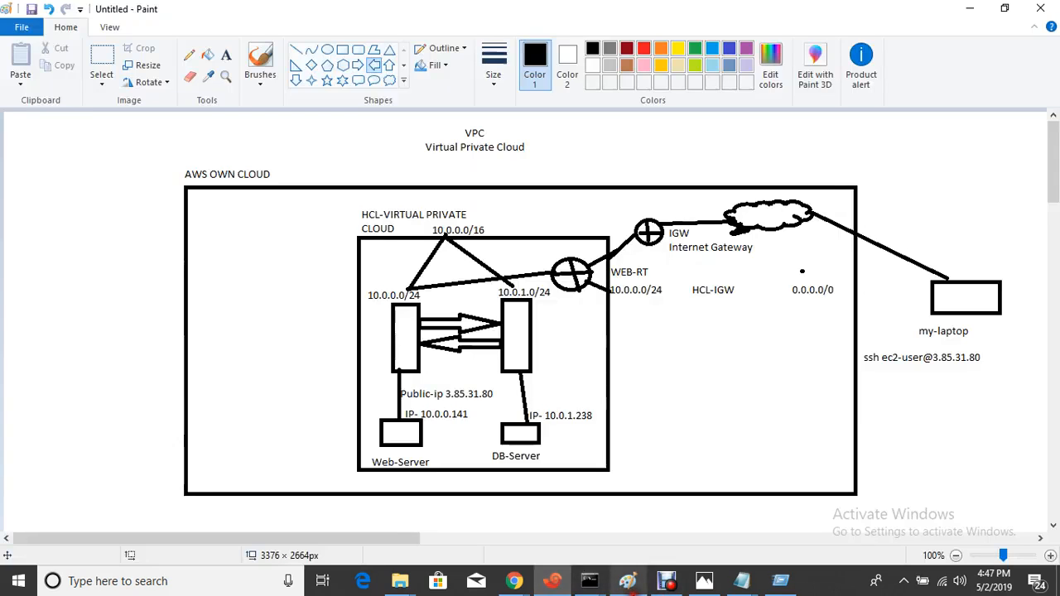